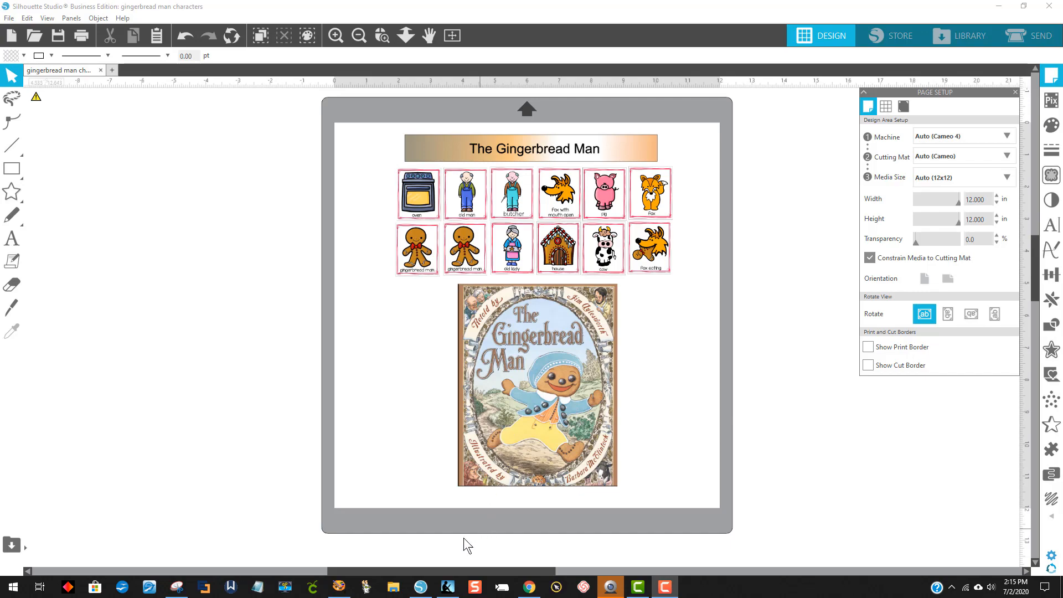
# Switch to Chrome and review the Gingerbread Man sequencing cards post, including the request form for the free retelling cards.
pyautogui.moveTo(529, 593)
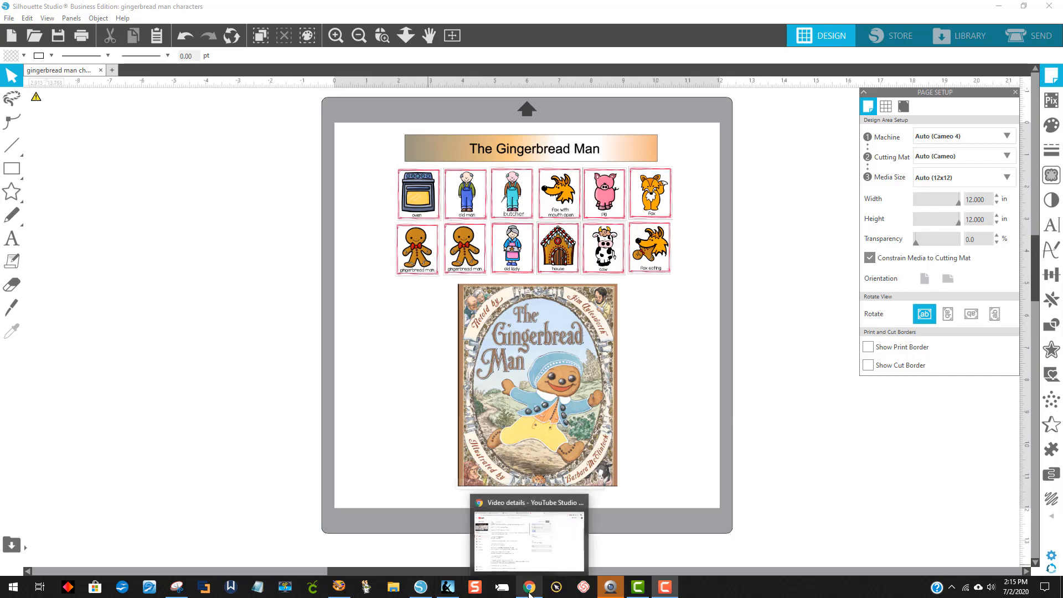
pyautogui.click(529, 588)
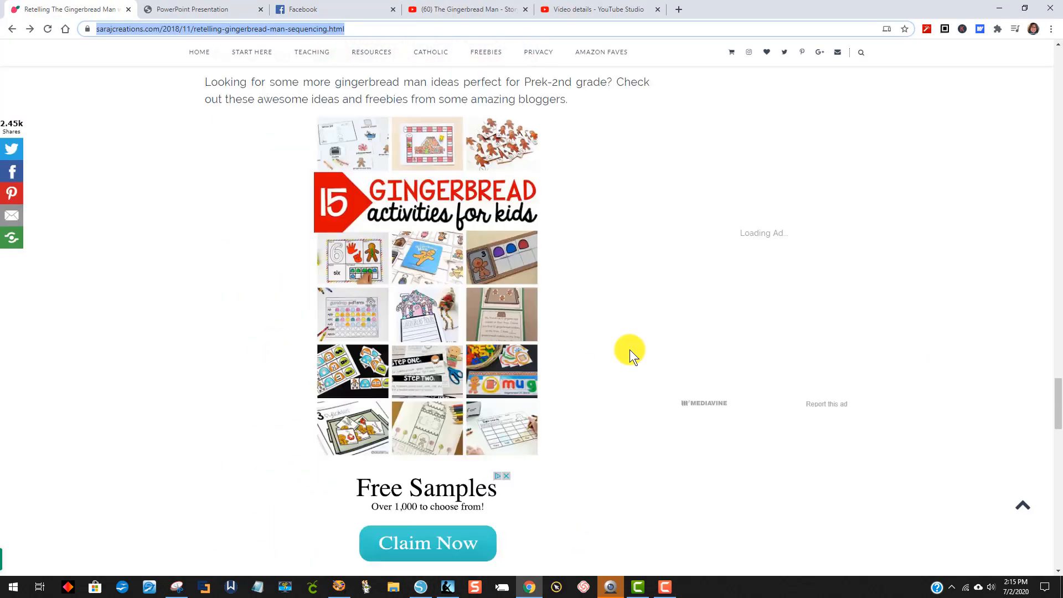
pyautogui.scroll(15, 630, 350)
pyautogui.scroll(10, 631, 335)
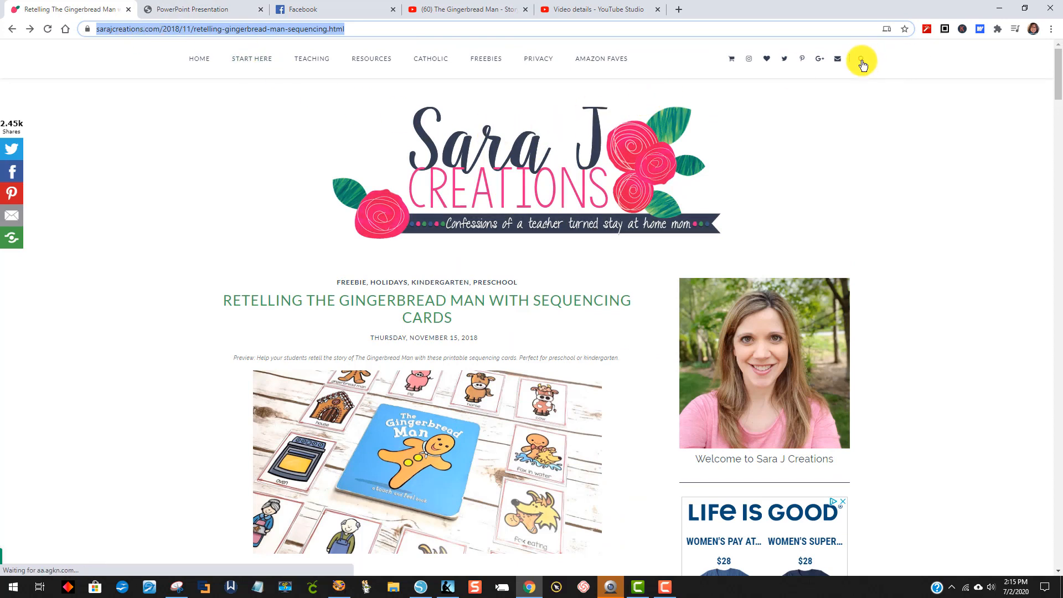
pyautogui.scroll(-2, 609, 246)
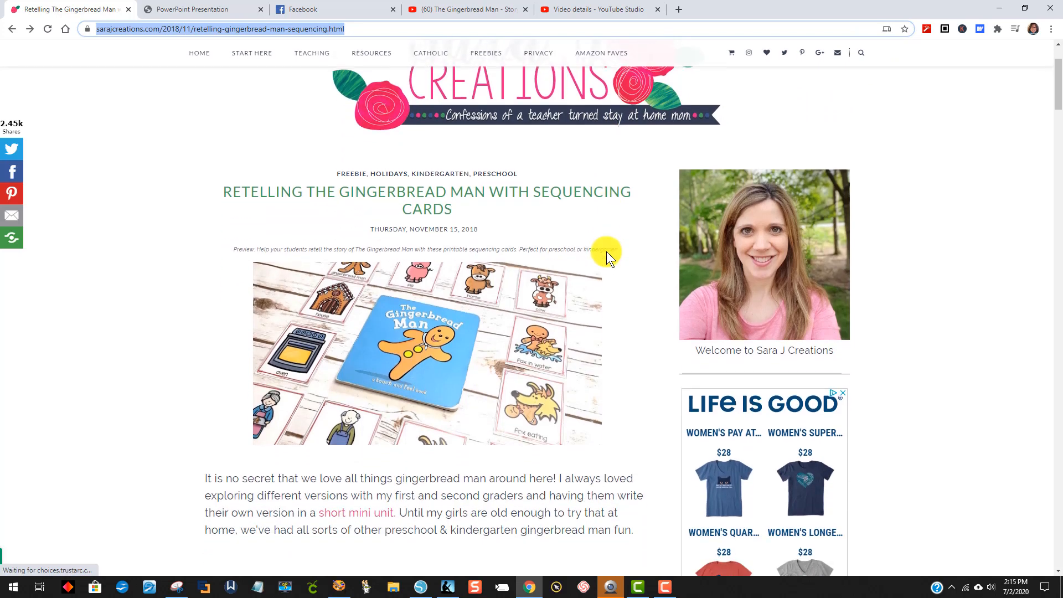
pyautogui.scroll(-10, 606, 257)
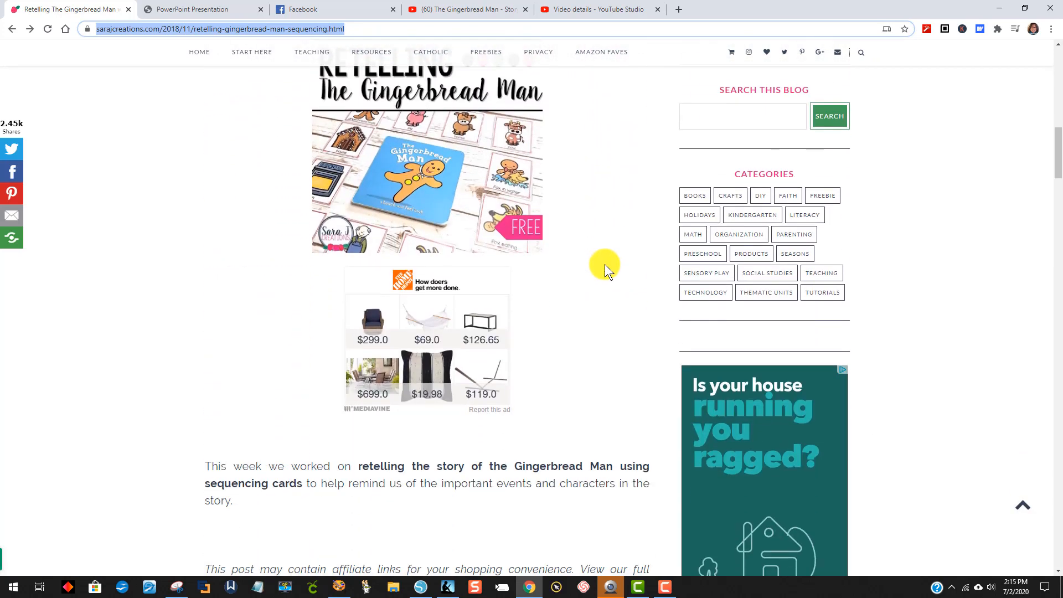
pyautogui.scroll(-9, 604, 266)
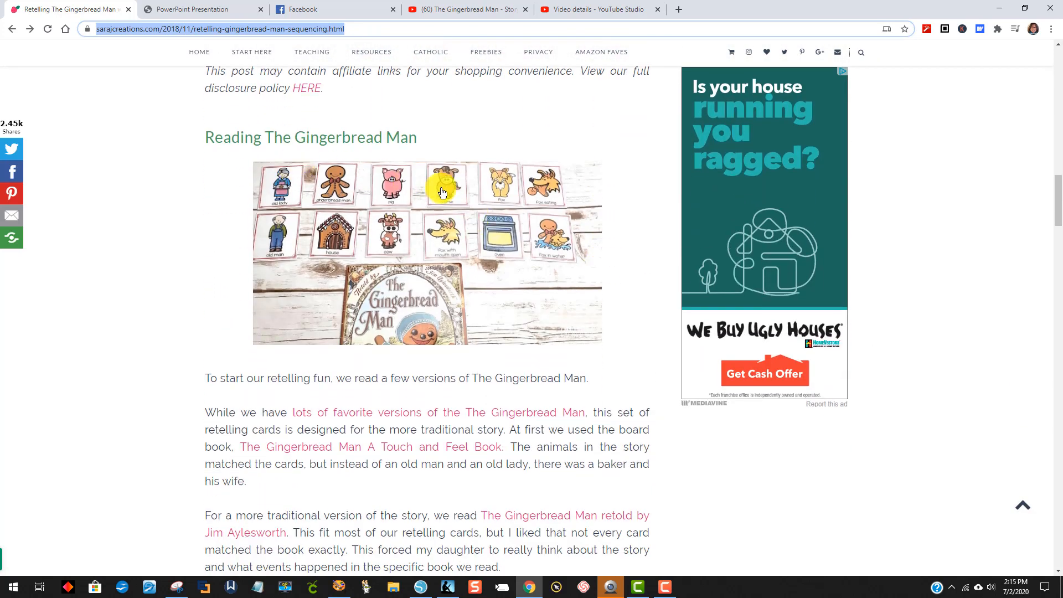
pyautogui.scroll(-12, 540, 230)
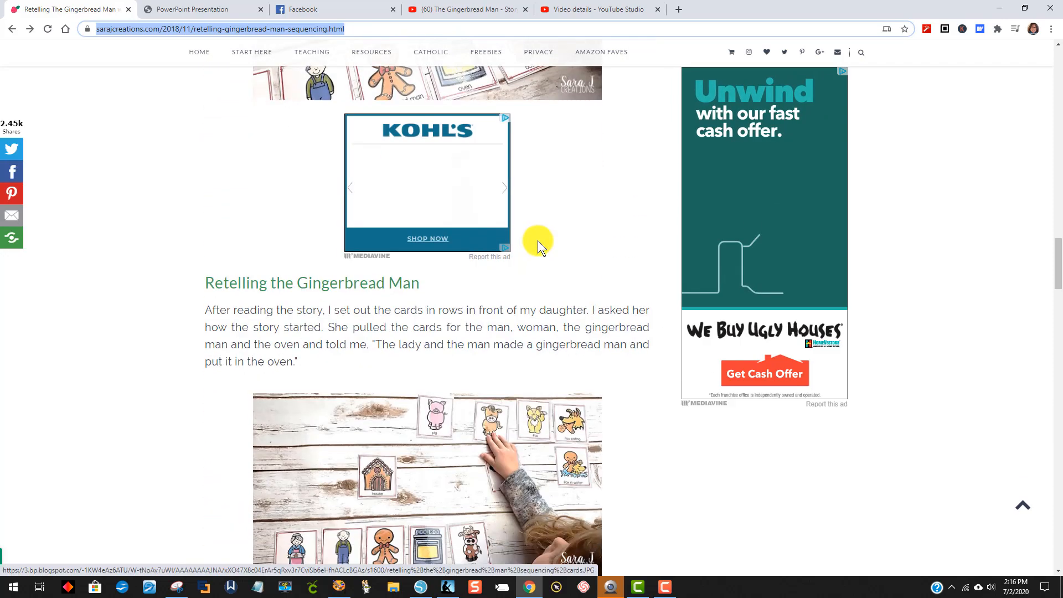
pyautogui.scroll(-13, 537, 240)
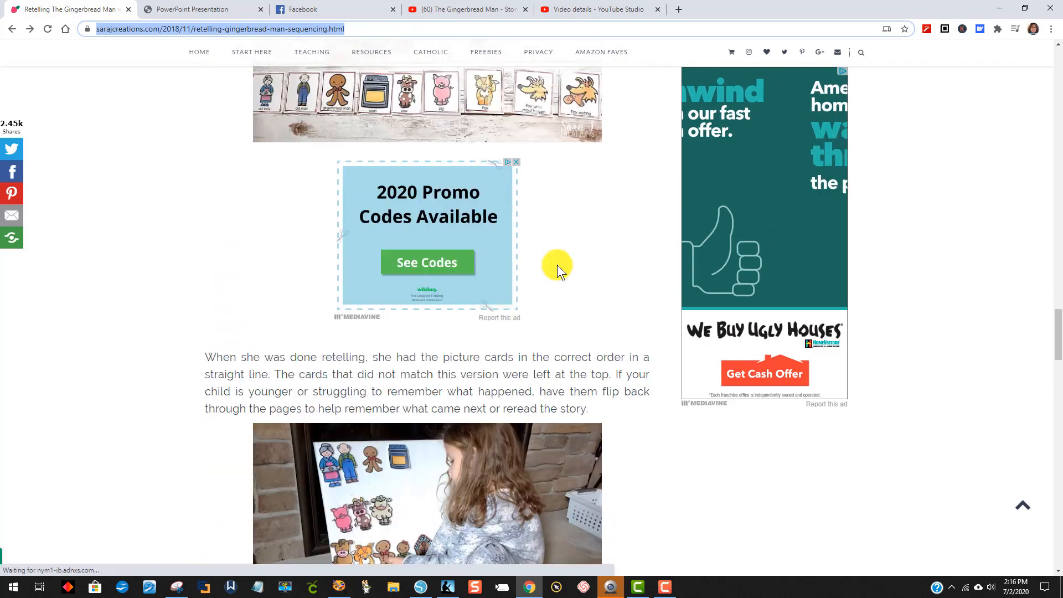
pyautogui.scroll(-17, 557, 265)
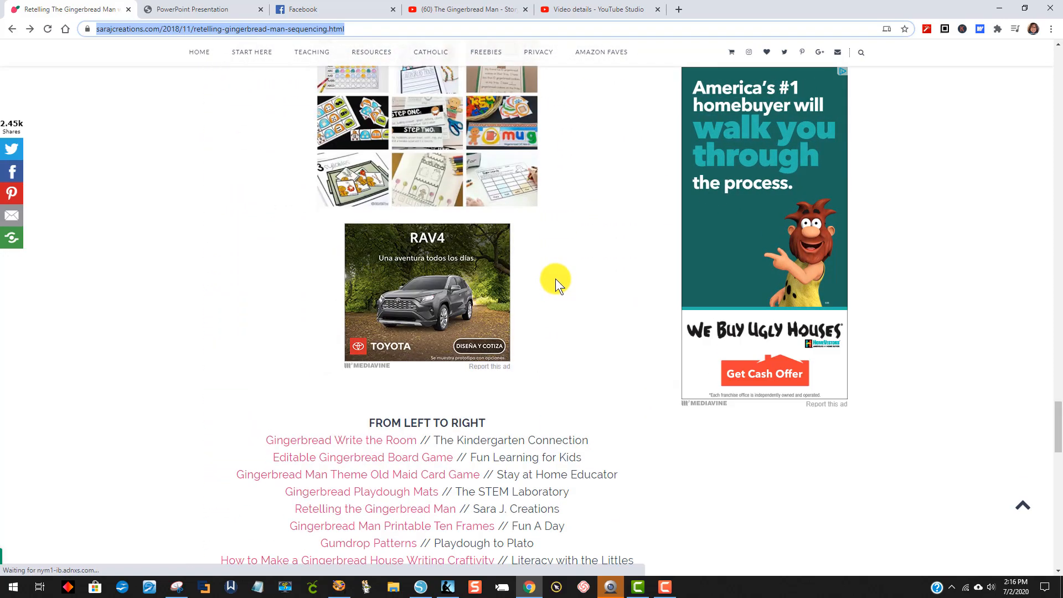
pyautogui.scroll(-10, 556, 278)
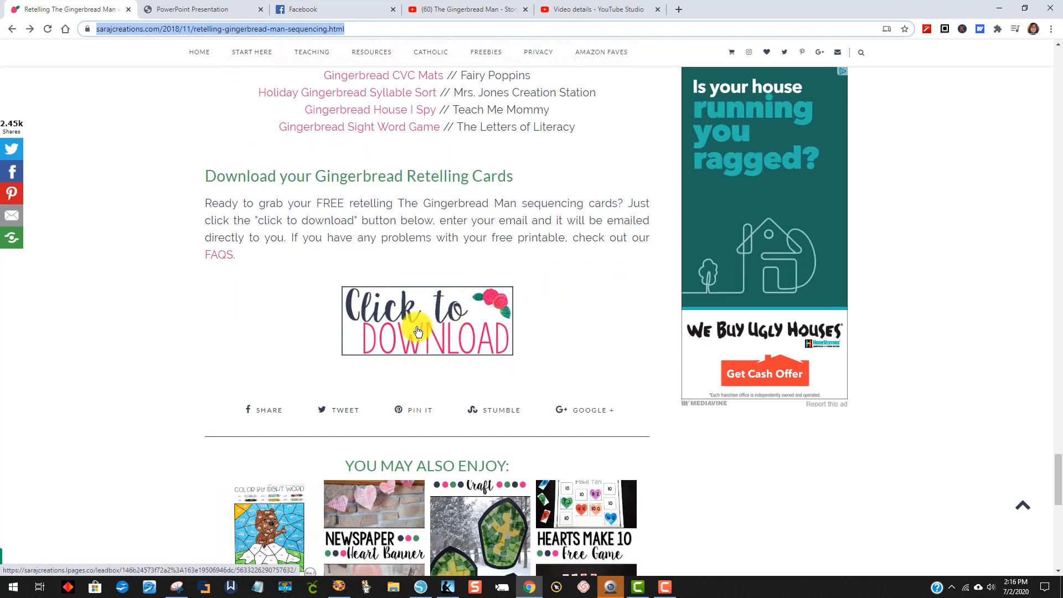
pyautogui.click(418, 331)
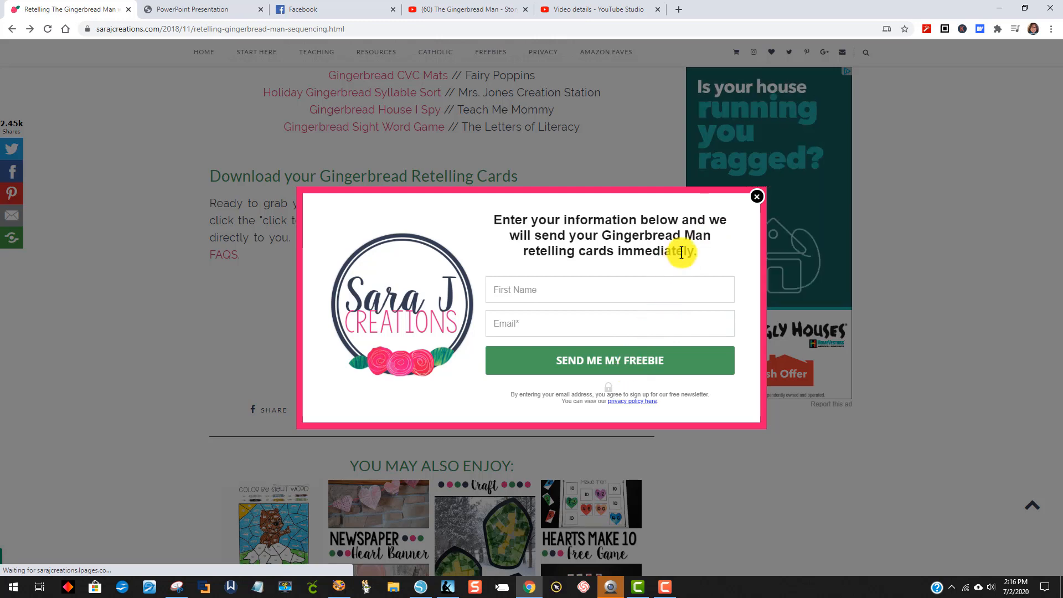
pyautogui.click(757, 198)
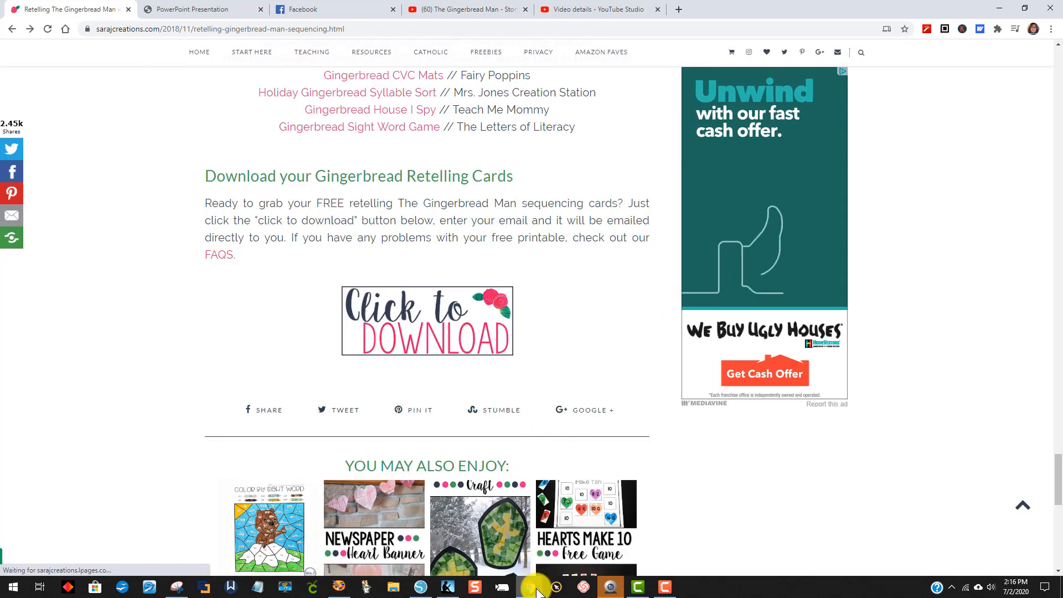
# Examine the instructions and character cards in the downloaded gingerbread-retelling-cards PDF.
pyautogui.click(199, 11)
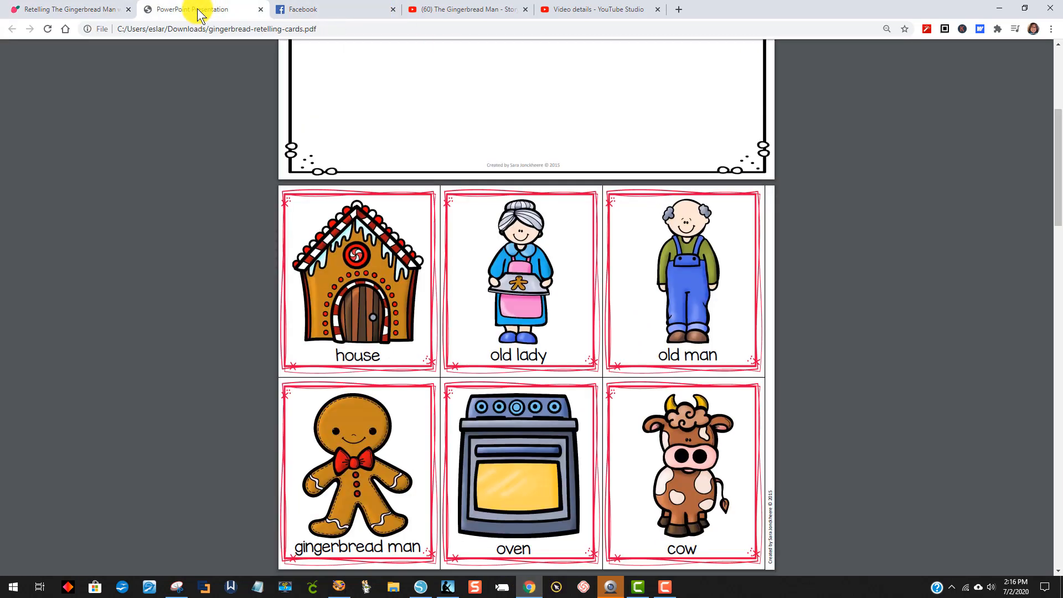
pyautogui.scroll(5, 609, 151)
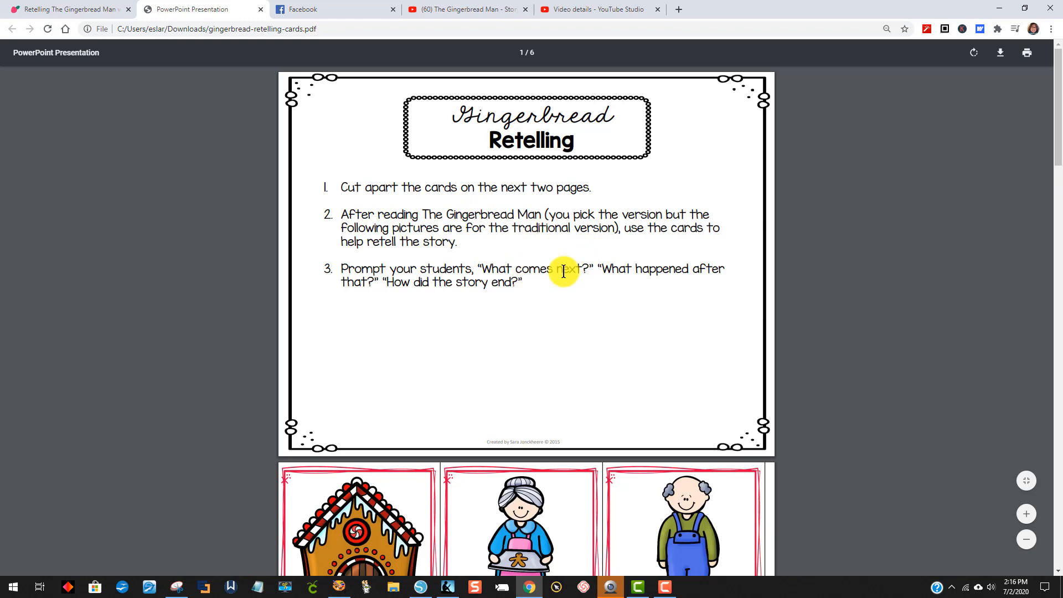
pyautogui.scroll(-1, 563, 272)
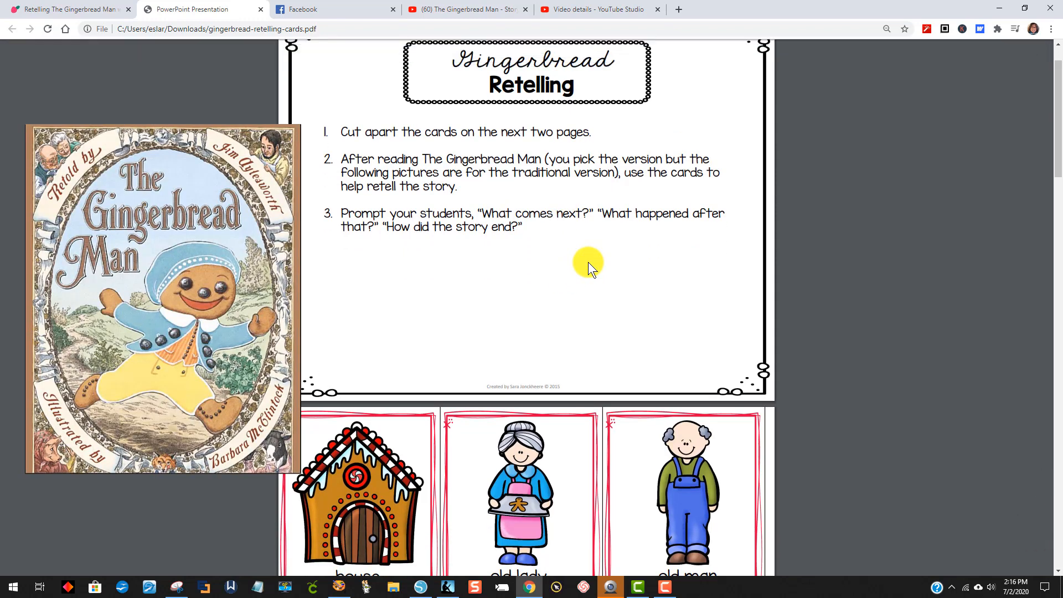
pyautogui.scroll(-1, 588, 261)
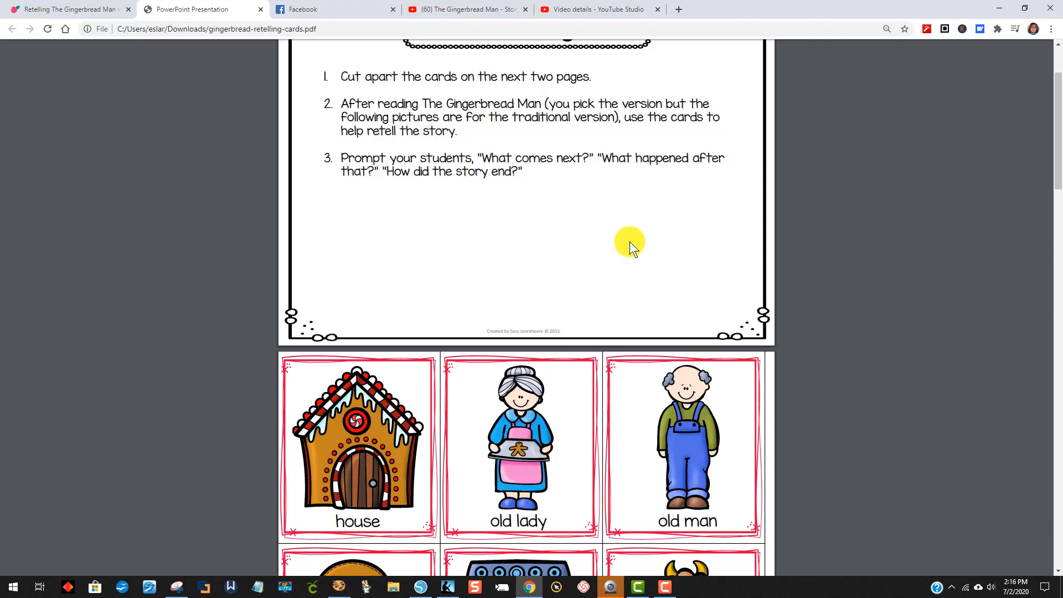
pyautogui.scroll(-1, 630, 243)
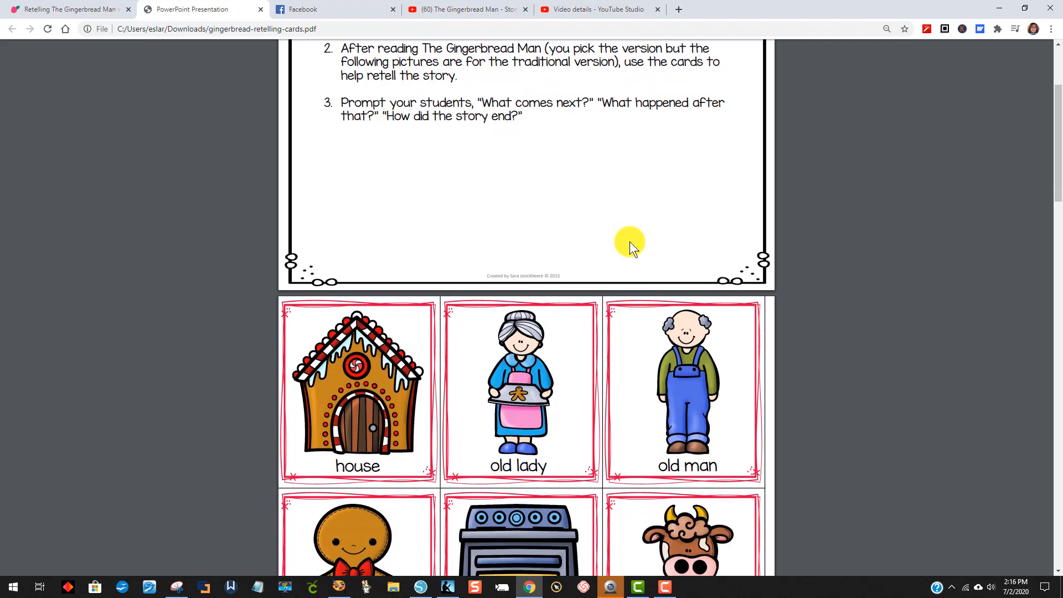
pyautogui.scroll(-4, 630, 242)
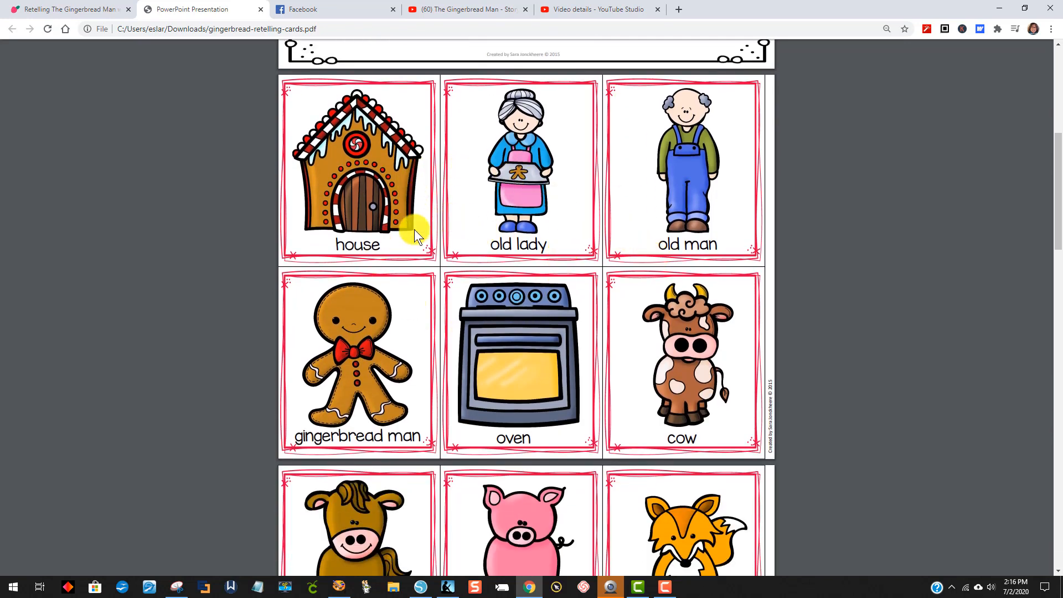
pyautogui.scroll(-5, 673, 269)
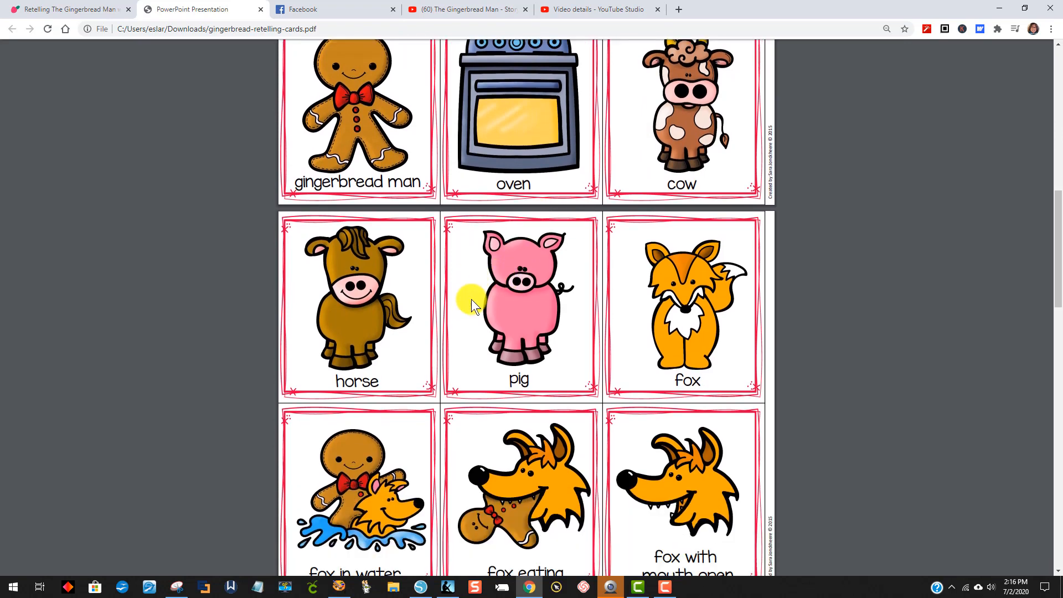
pyautogui.scroll(-3, 393, 263)
pyautogui.scroll(3, 389, 273)
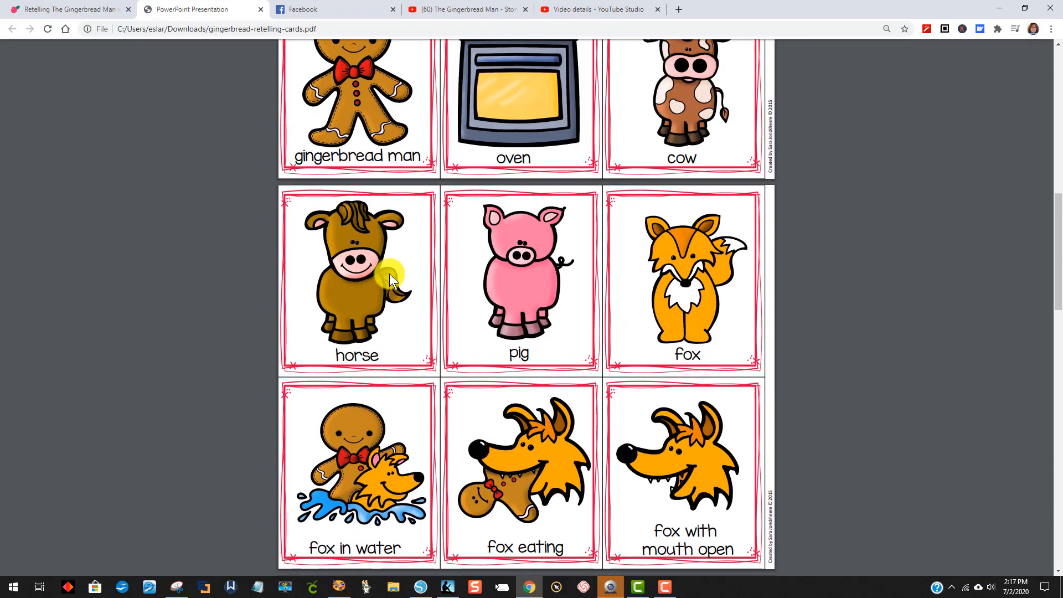
pyautogui.scroll(5, 389, 274)
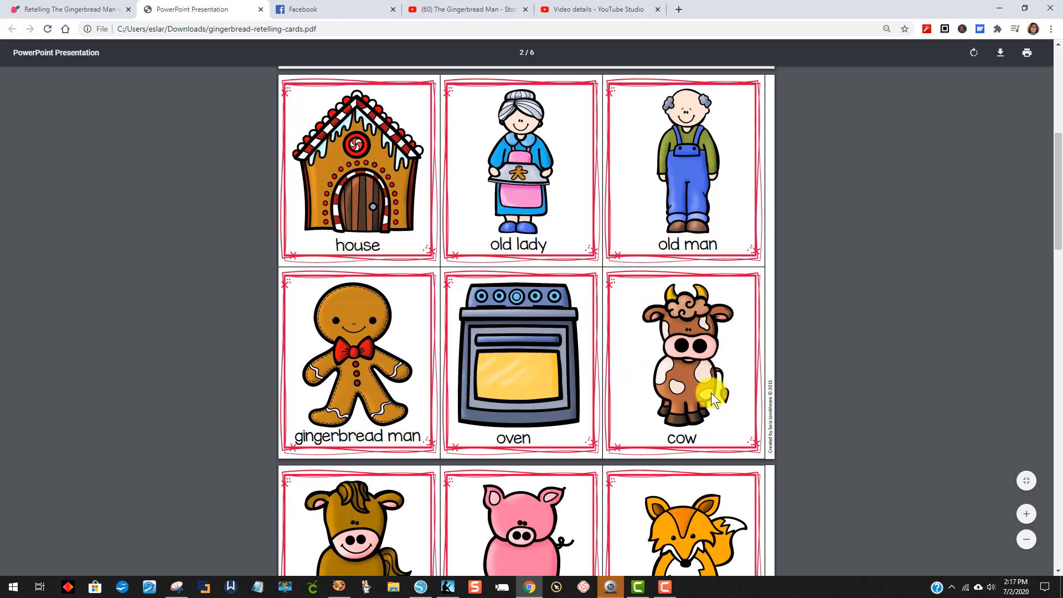
pyautogui.scroll(-3, 691, 347)
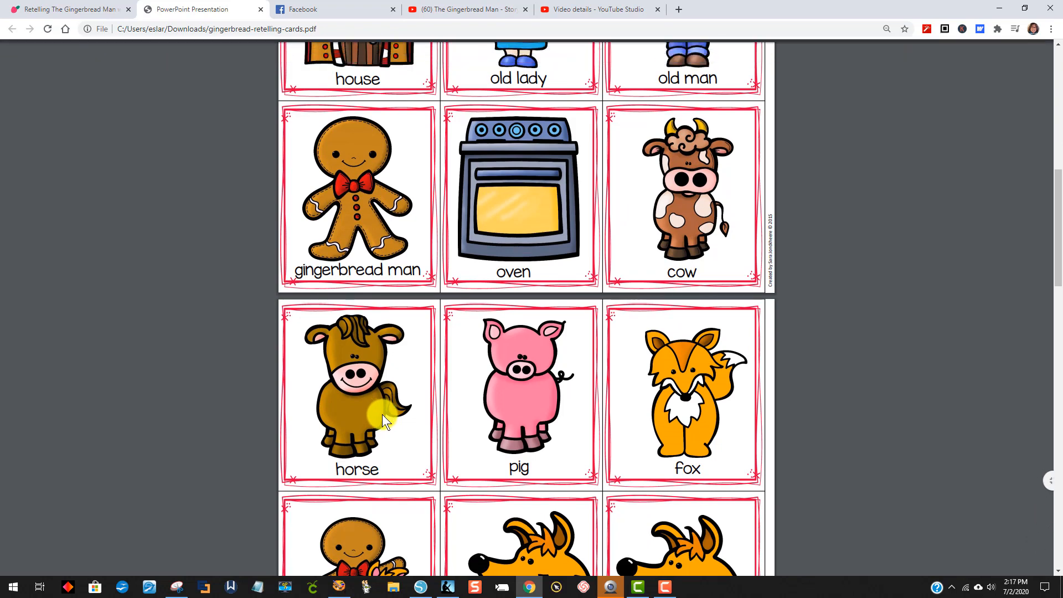
pyautogui.scroll(3, 382, 415)
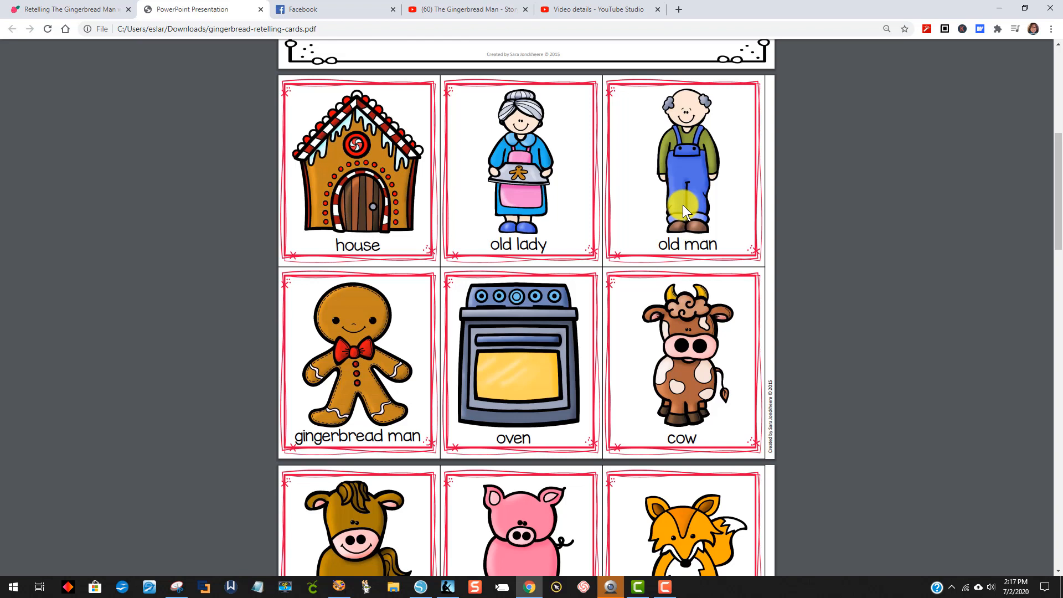
# Switch to Silhouette Studio and move the book cover, title banner and character cards off the mat to clear the page.
pyautogui.click(420, 586)
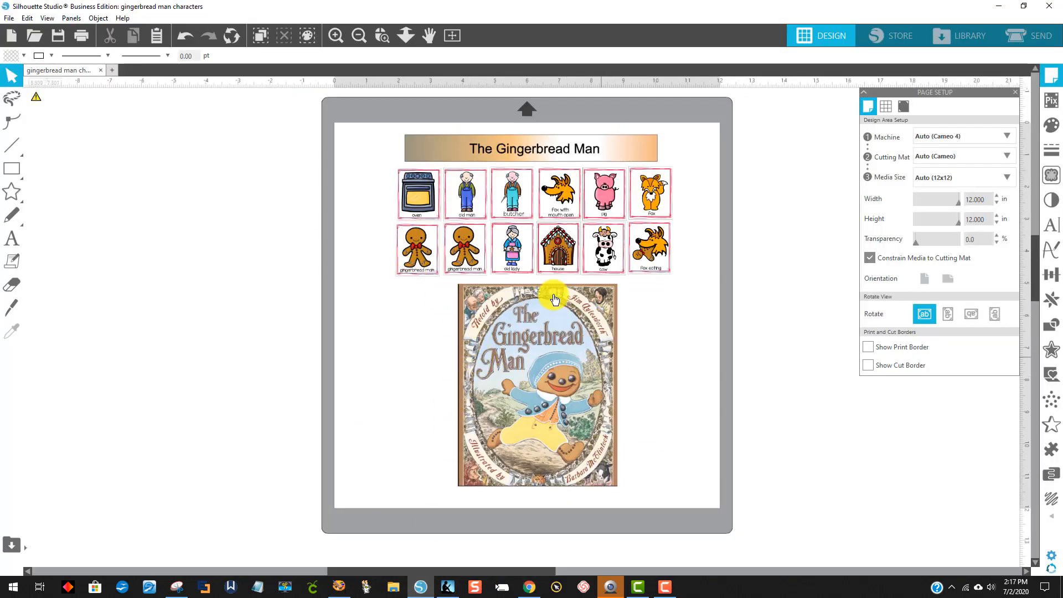
pyautogui.click(535, 364)
pyautogui.moveTo(535, 364); pyautogui.dragTo(207, 204)
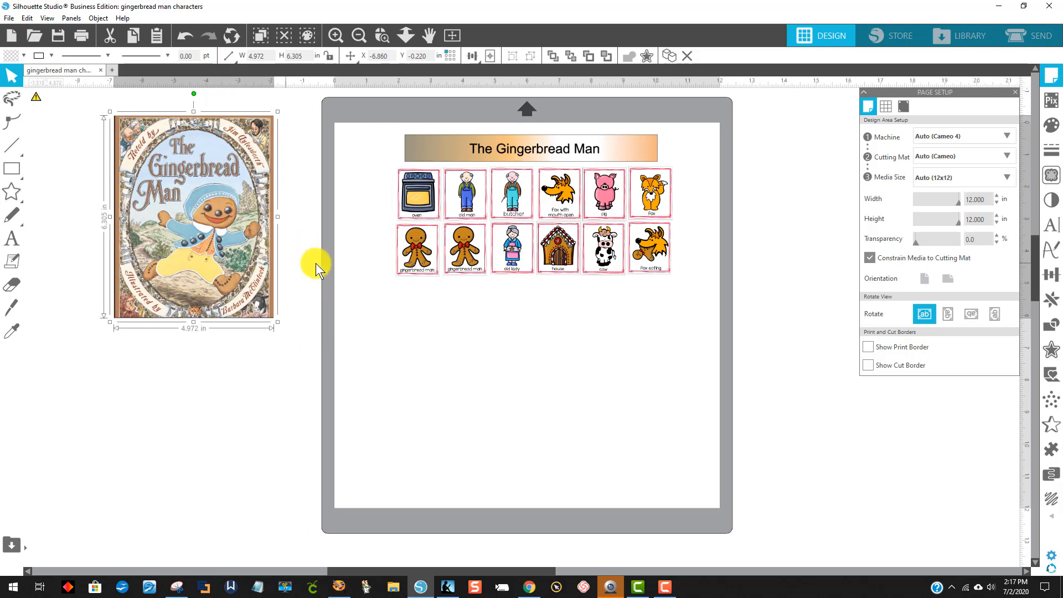
pyautogui.click(446, 350)
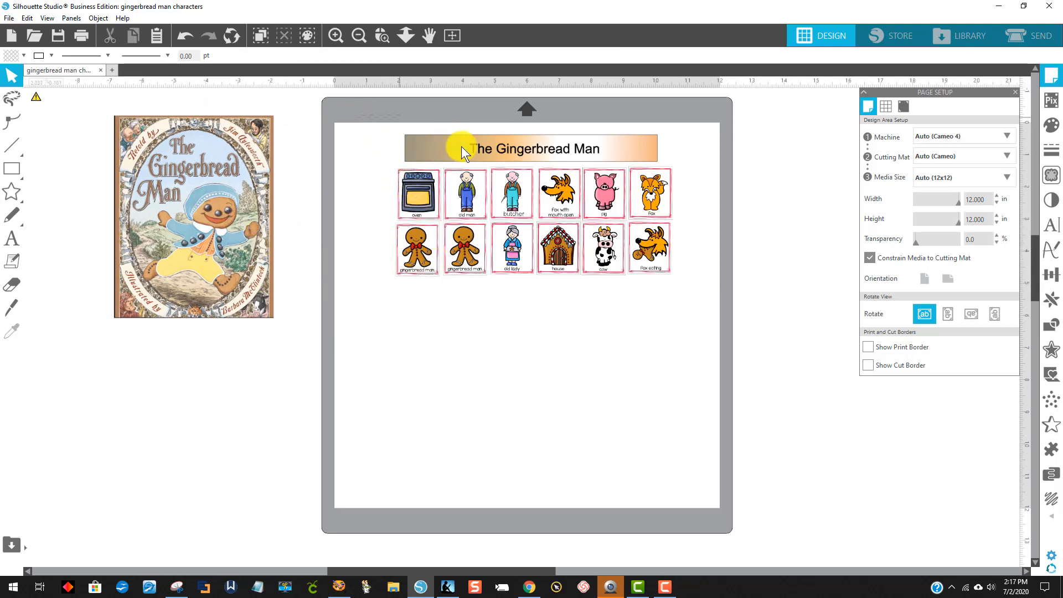
pyautogui.moveTo(387, 126); pyautogui.dragTo(297, 456)
pyautogui.click(417, 389)
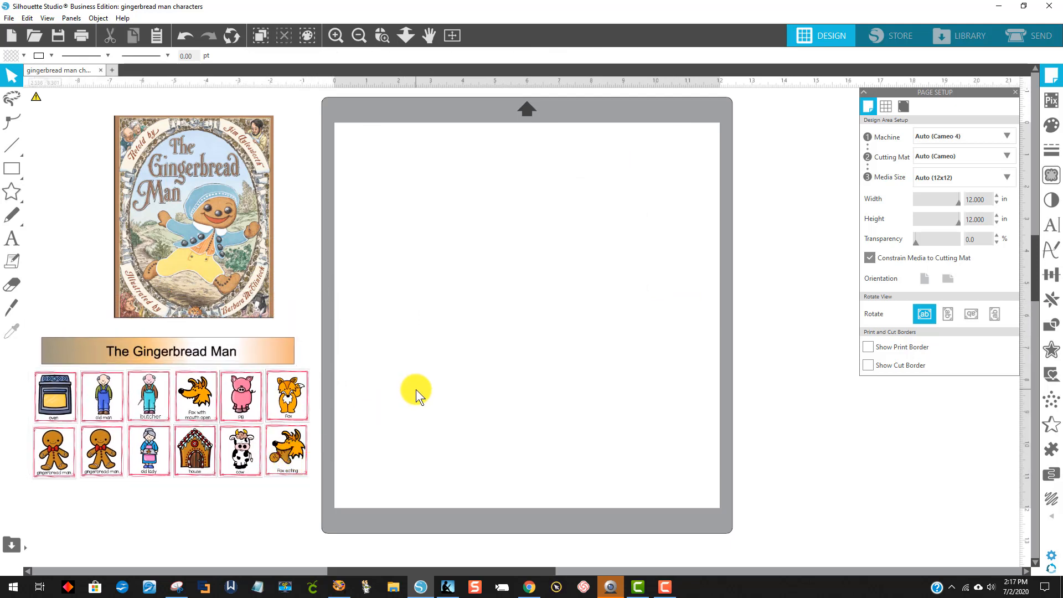
# Open the gingerbread-retelling-cards PDF from Downloads and choose page 2 for import.
pyautogui.click(9, 18)
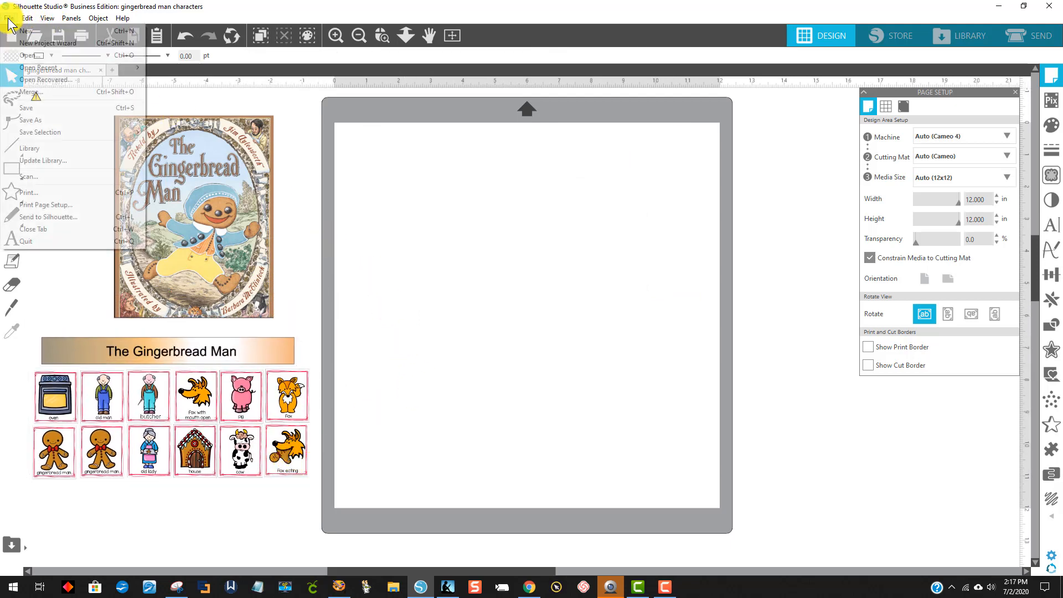
pyautogui.click(29, 55)
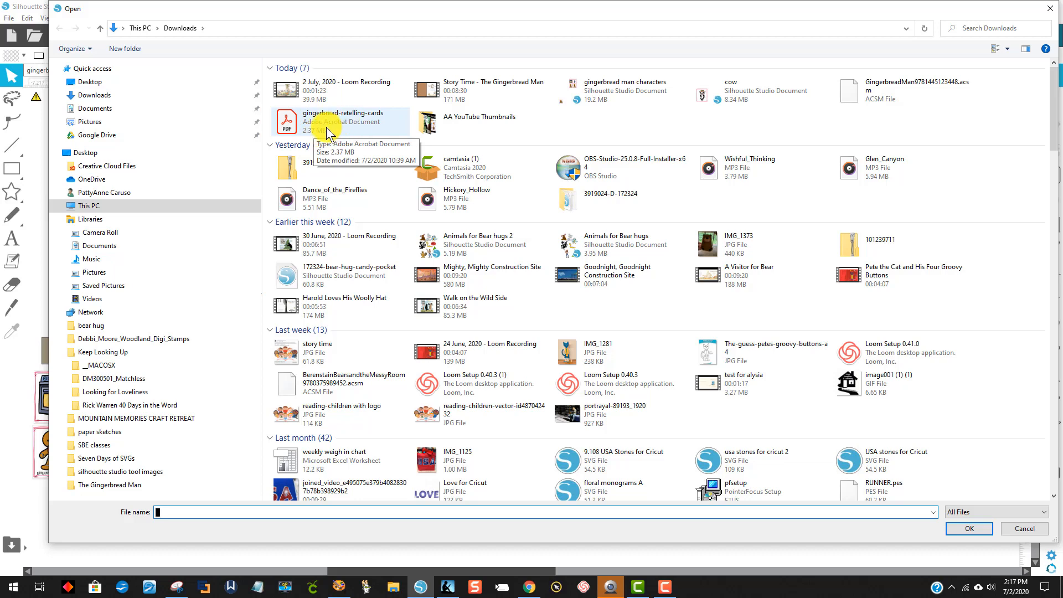
pyautogui.doubleClick(327, 127)
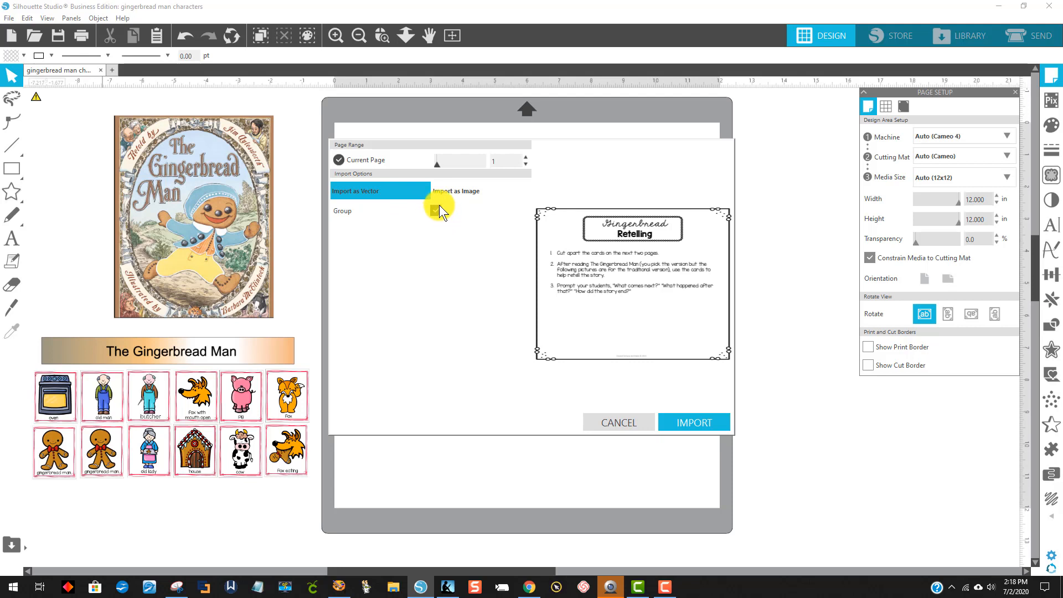
pyautogui.click(526, 157)
pyautogui.click(526, 157)
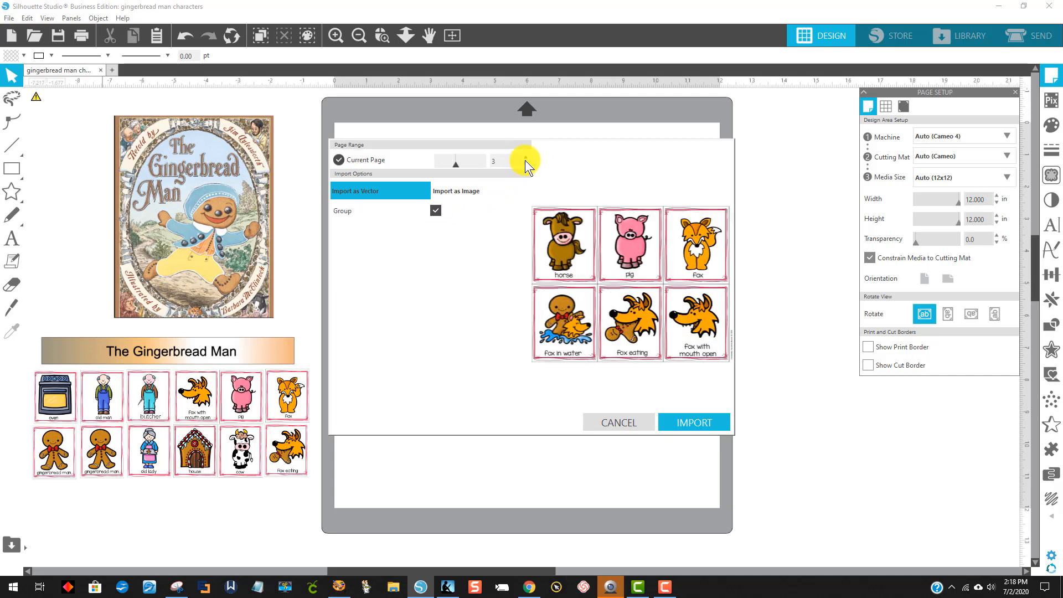
pyautogui.click(526, 165)
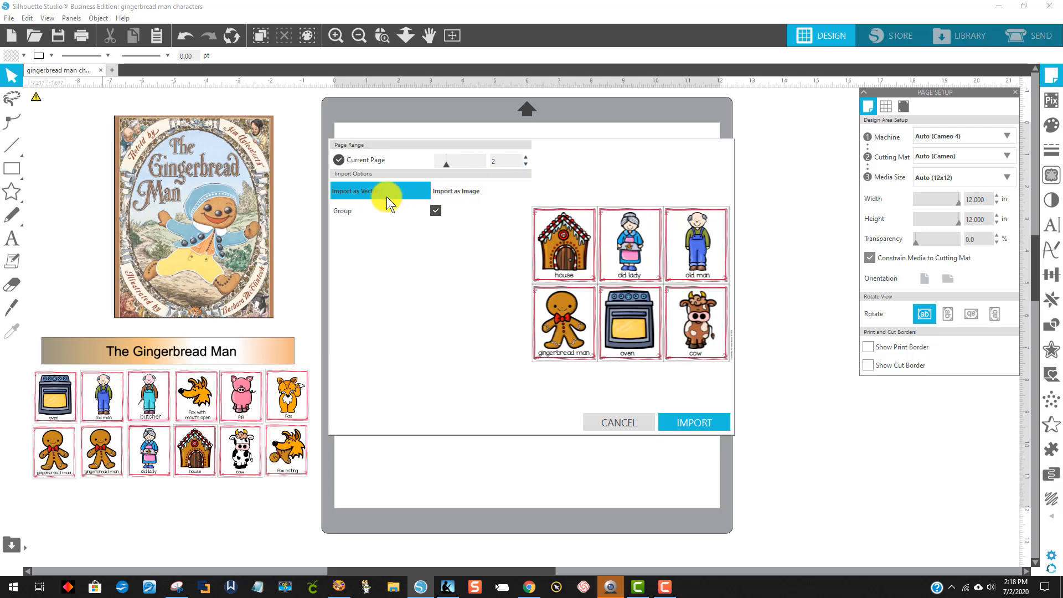
# Import the selected PDF page as an image at 300 dpi and shift the card sheet slightly inward on the mat.
pyautogui.click(467, 191)
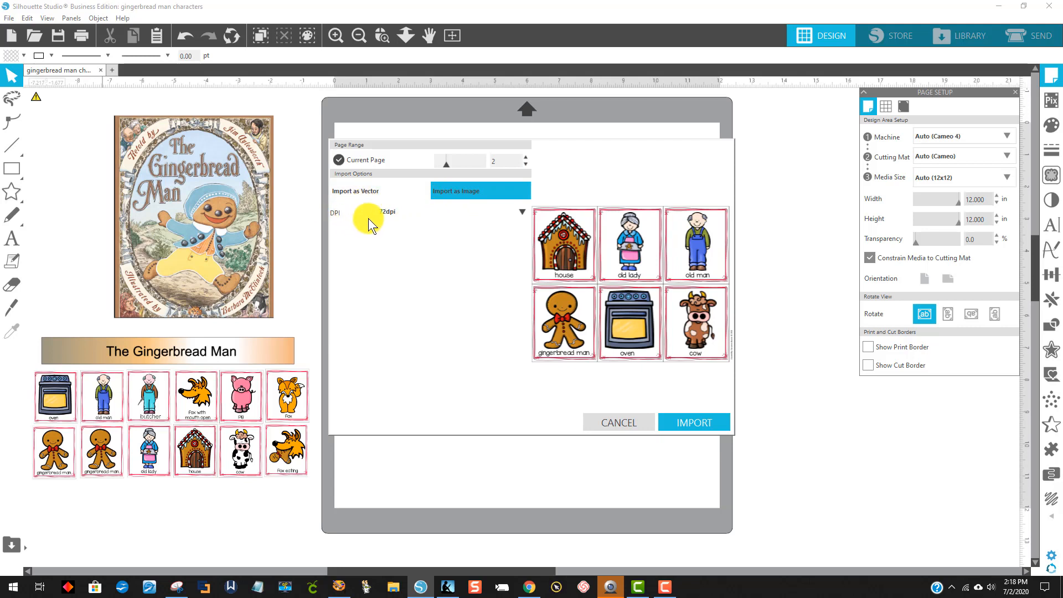
pyautogui.click(522, 212)
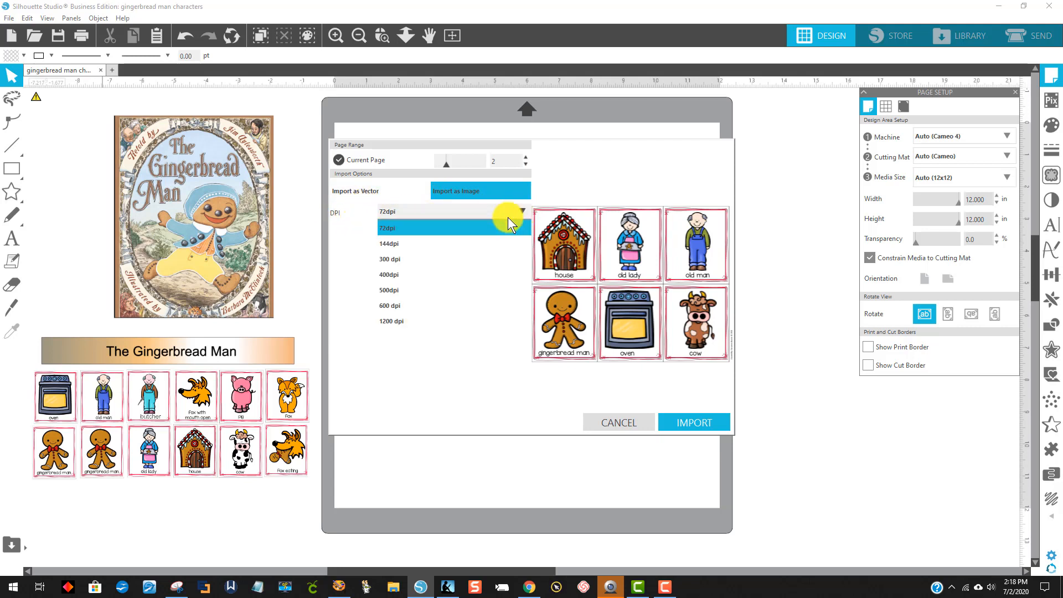
pyautogui.click(430, 259)
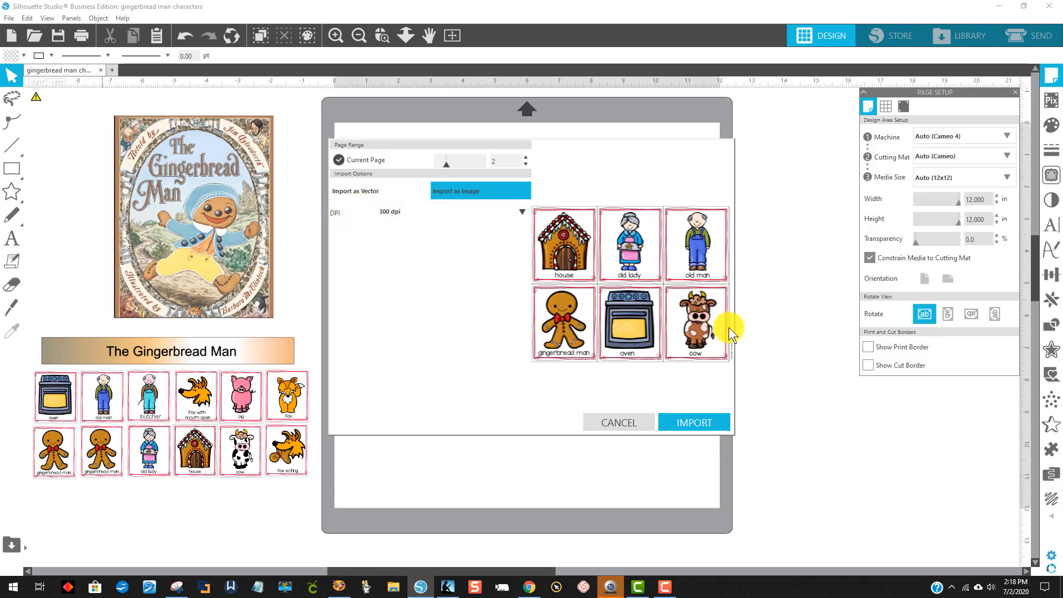
pyautogui.click(694, 420)
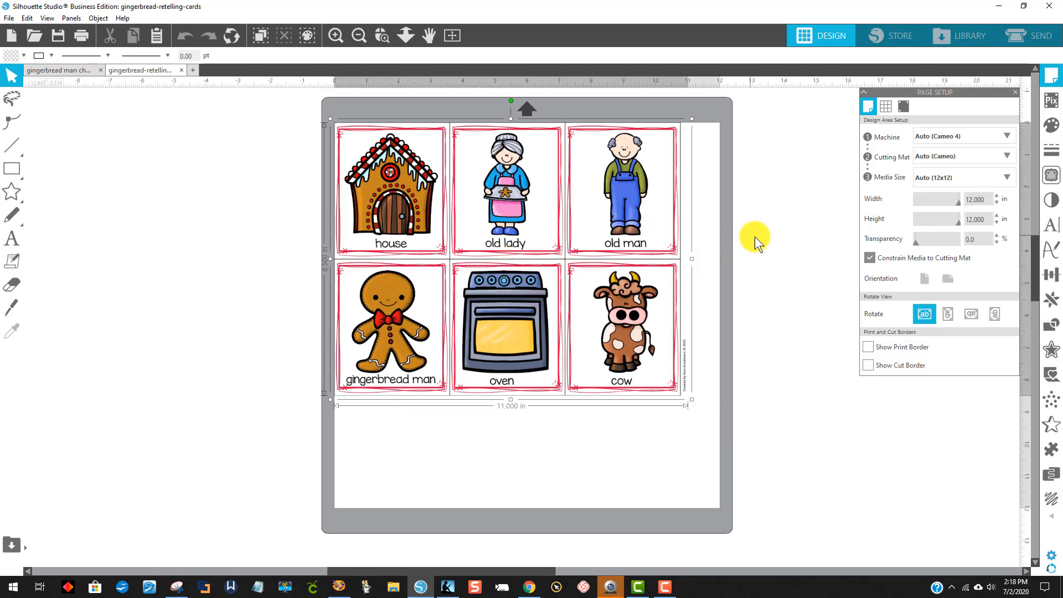
pyautogui.moveTo(572, 163); pyautogui.dragTo(574, 155)
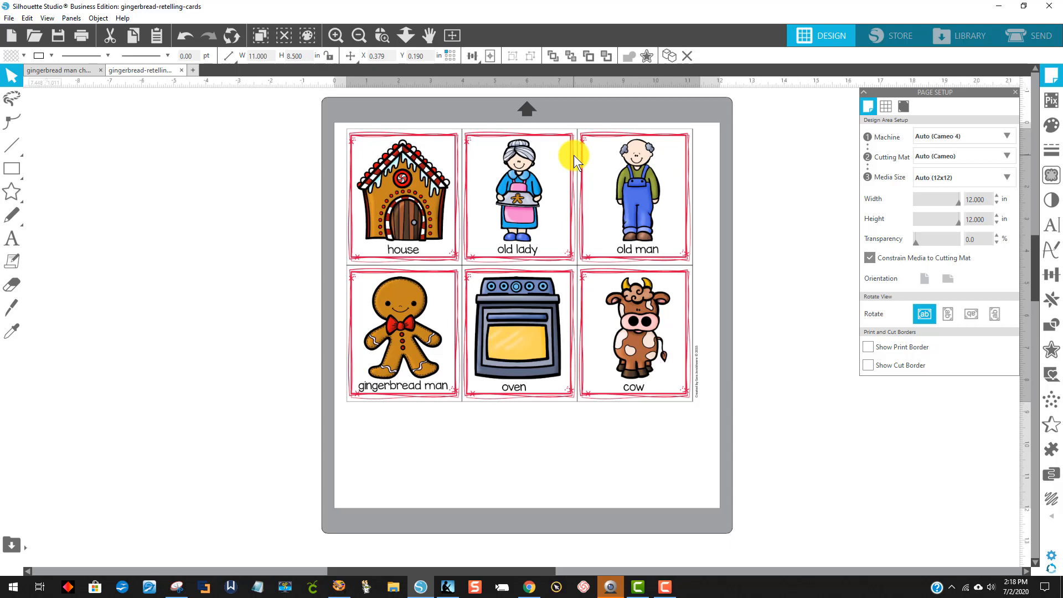
pyautogui.press('Escape')
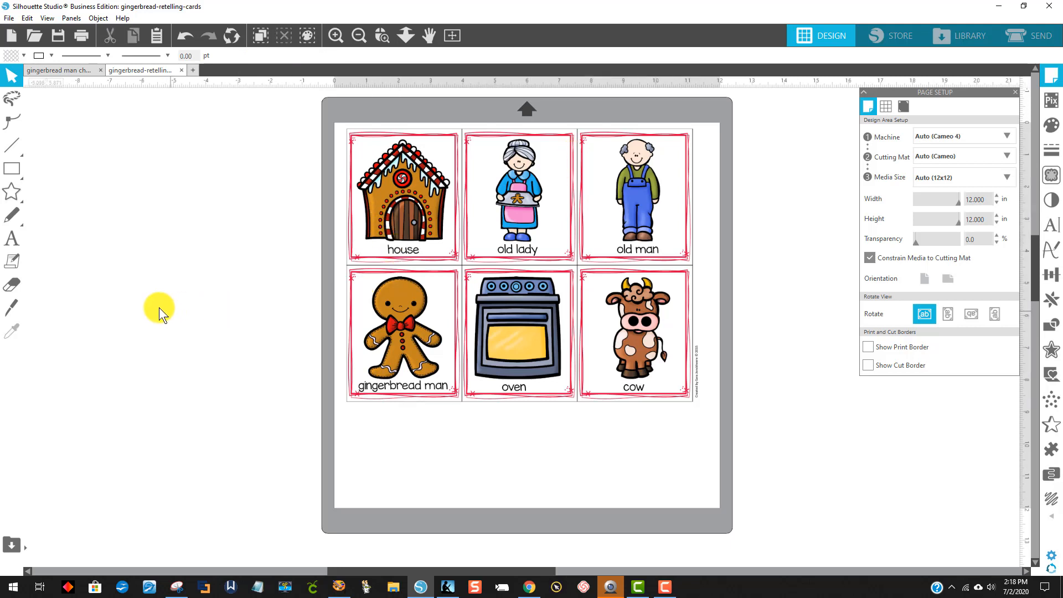
# Slice the card sheet with the Knife tool between the two rows and between the three columns to separate the six cards.
pyautogui.click(13, 310)
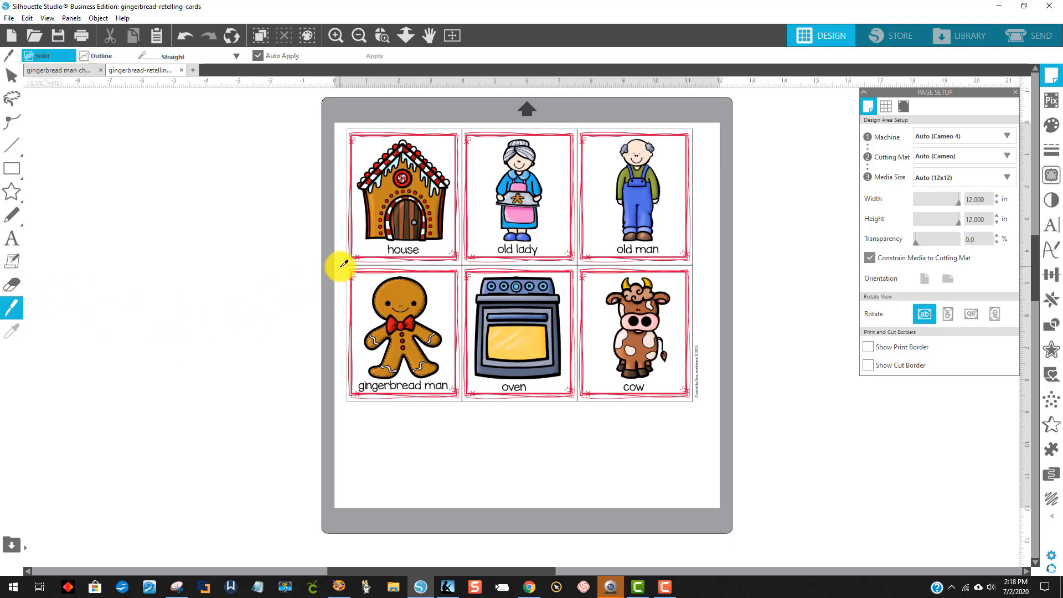
pyautogui.moveTo(344, 264); pyautogui.dragTo(719, 255)
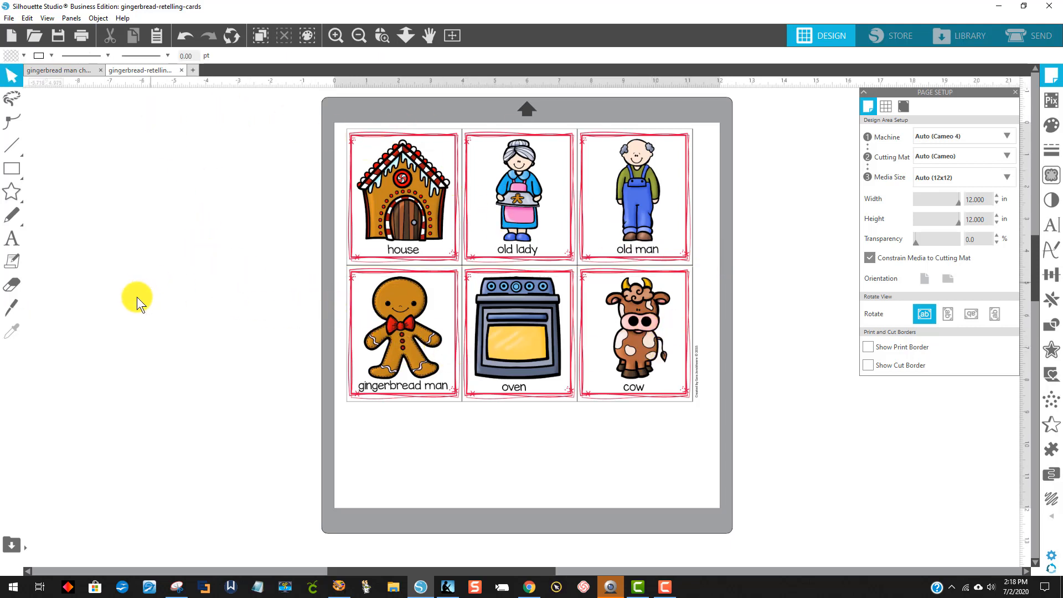
pyautogui.click(13, 308)
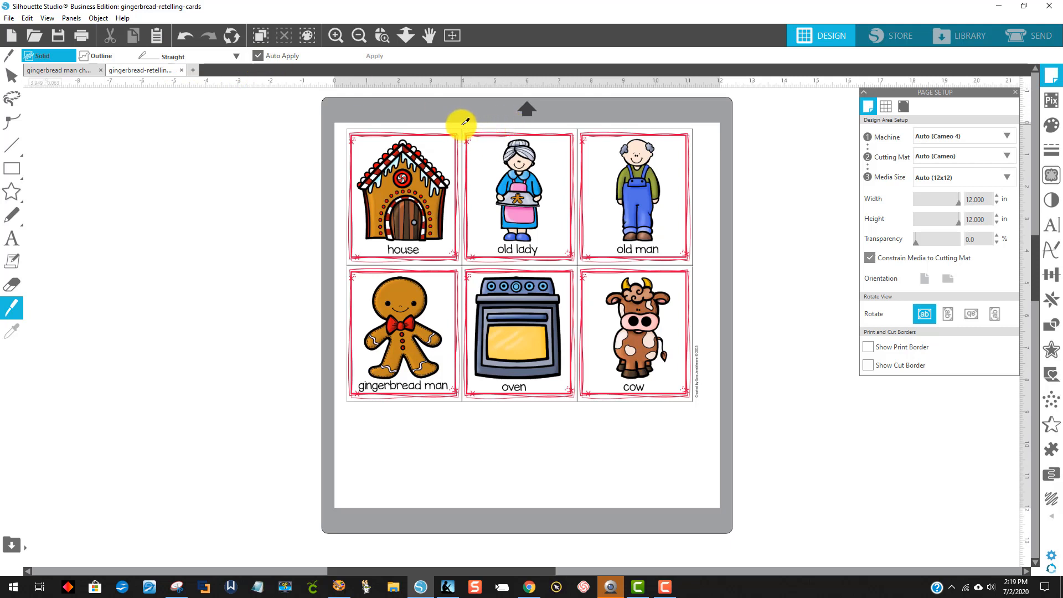
pyautogui.moveTo(465, 122); pyautogui.dragTo(485, 411)
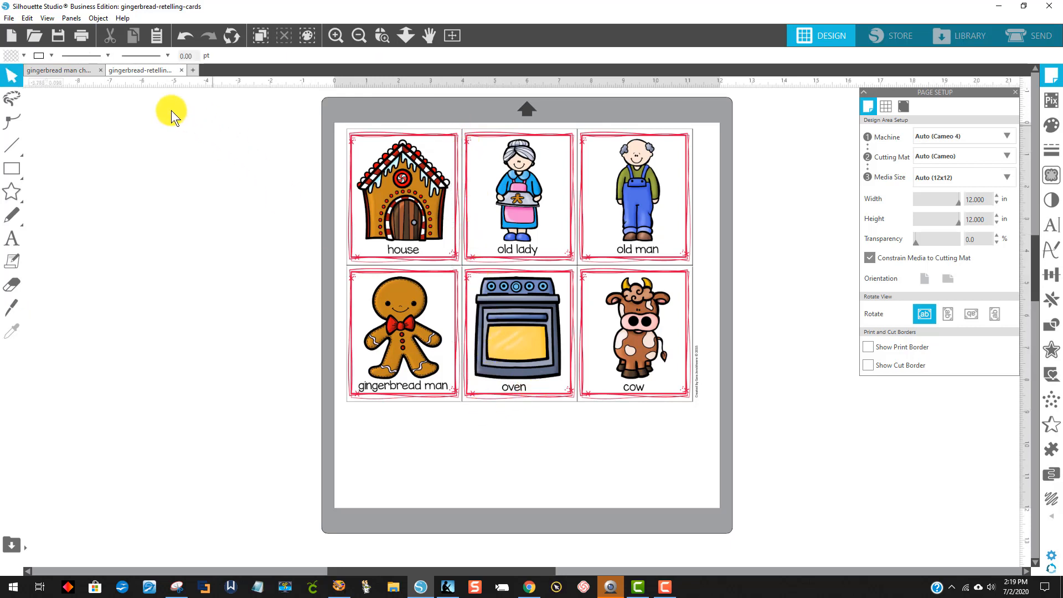
pyautogui.click(11, 308)
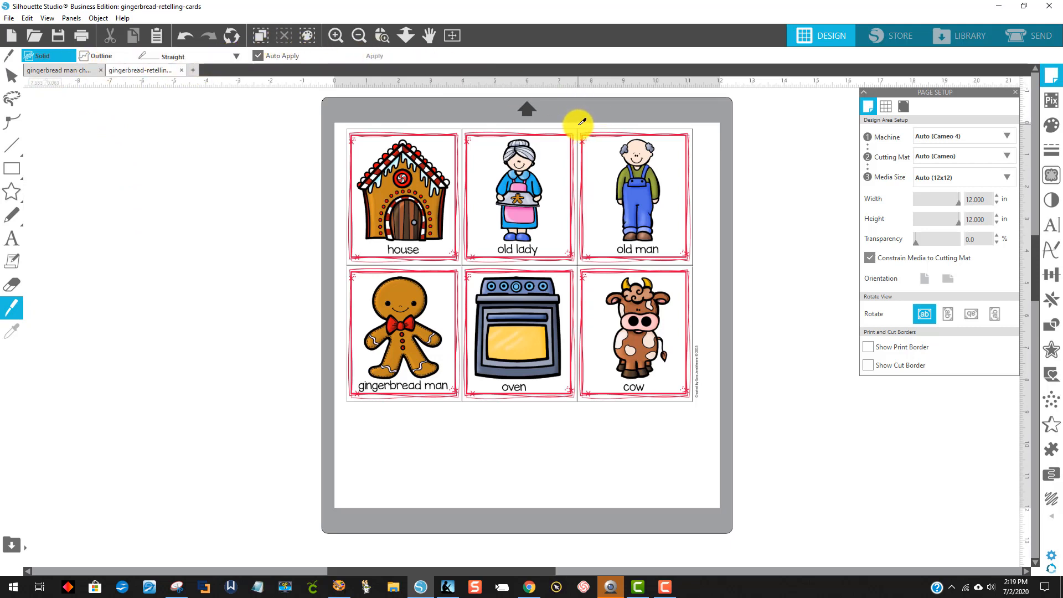
pyautogui.press('v')
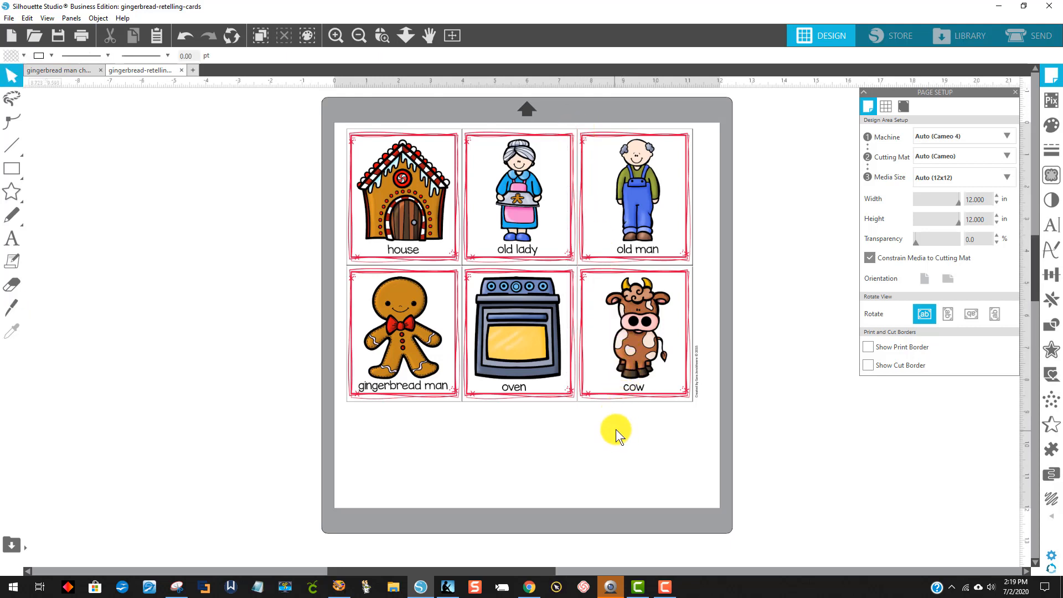
# Move the house, gingerbread man, old lady, oven, cow and old man cards apart from each other.
pyautogui.moveTo(401, 216); pyautogui.dragTo(268, 185)
pyautogui.moveTo(438, 345); pyautogui.dragTo(285, 339)
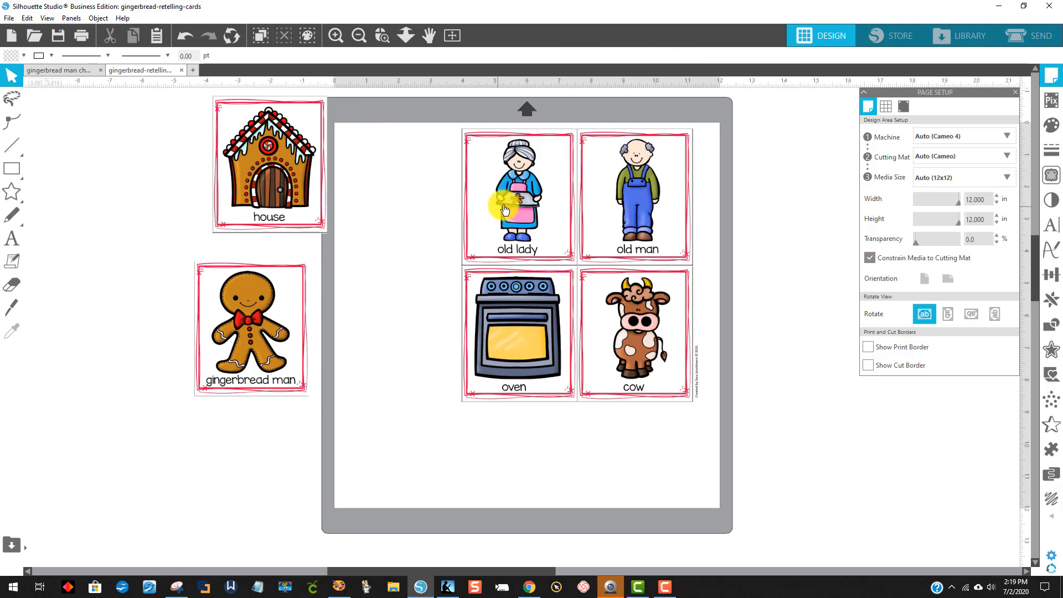
pyautogui.moveTo(492, 199); pyautogui.dragTo(400, 167)
pyautogui.moveTo(494, 269); pyautogui.dragTo(394, 291)
pyautogui.moveTo(618, 308); pyautogui.dragTo(566, 317)
pyautogui.moveTo(653, 221); pyautogui.dragTo(706, 200)
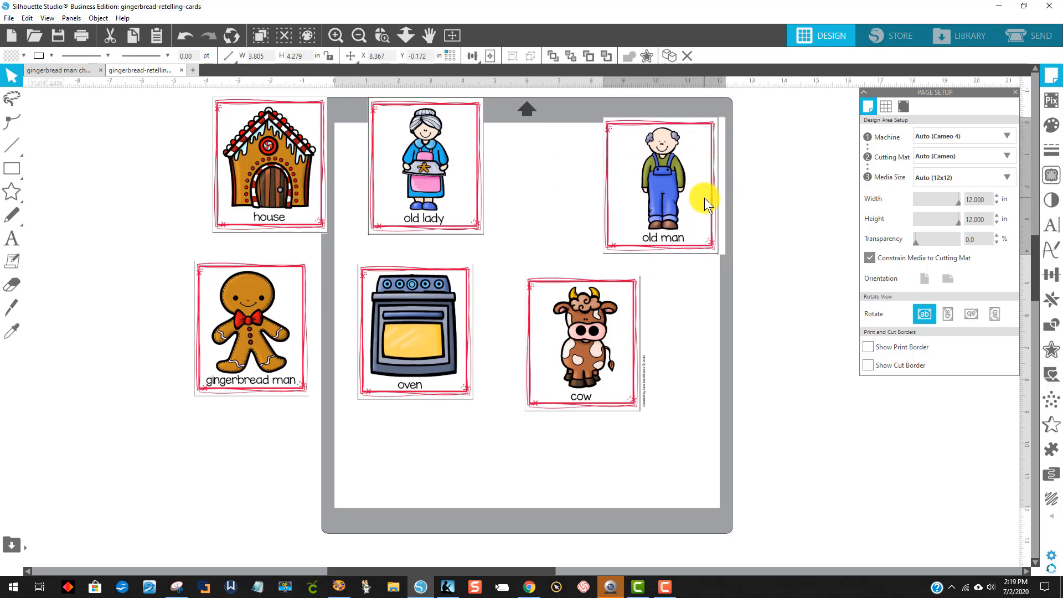
pyautogui.press('Escape')
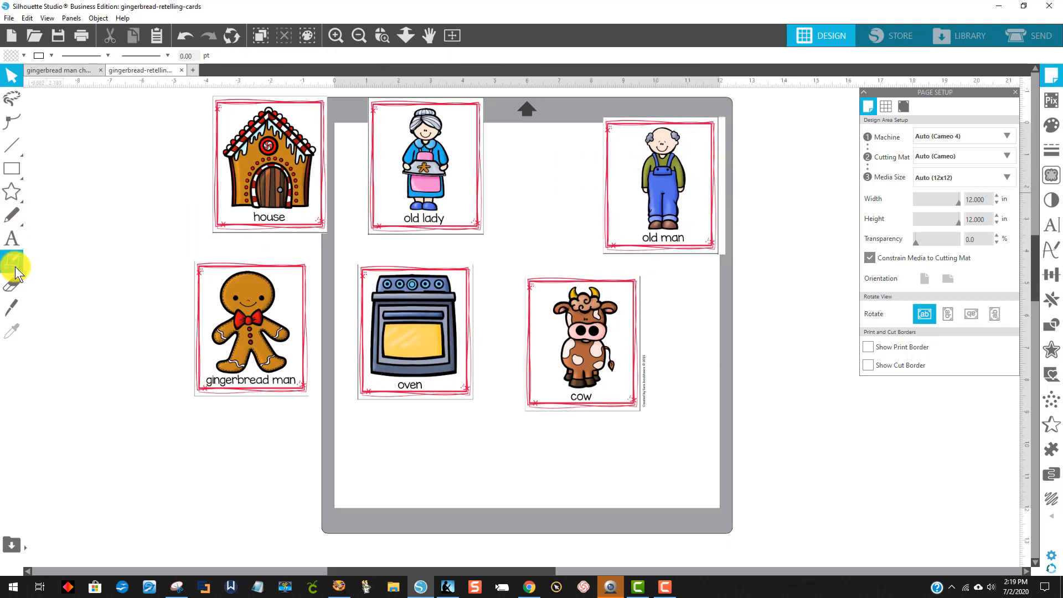
# Cut the blank strip off the old man card's right edge with the Knife tool and delete the strip.
pyautogui.click(11, 307)
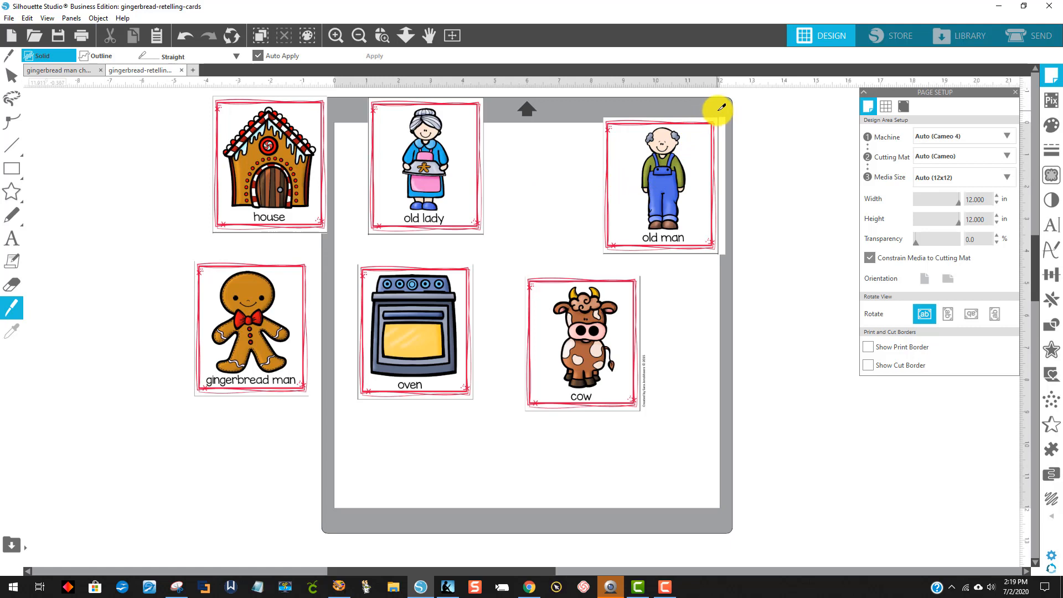
pyautogui.press('v')
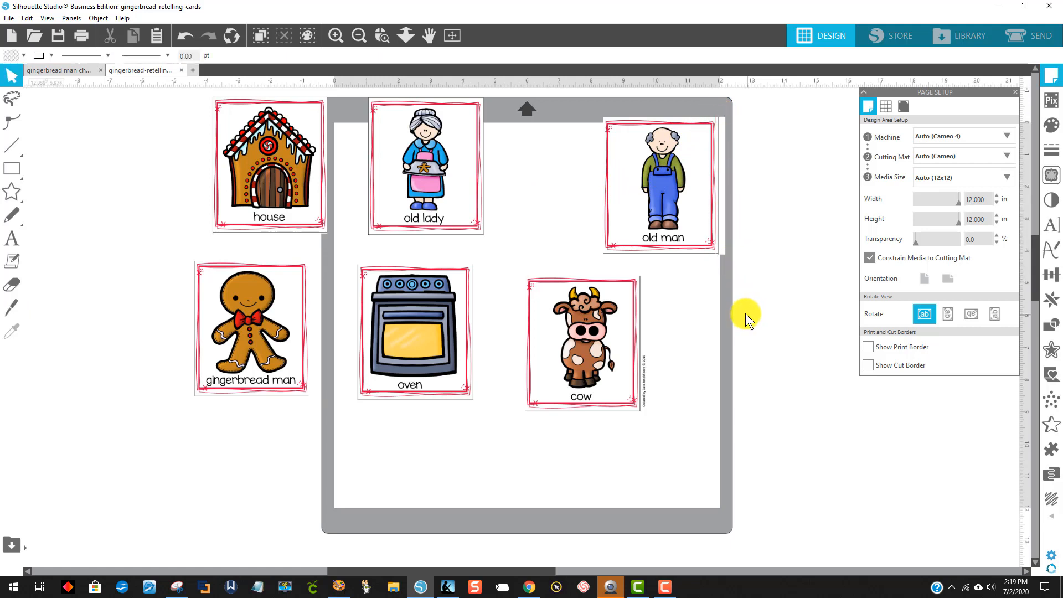
pyautogui.moveTo(719, 231); pyautogui.dragTo(771, 231)
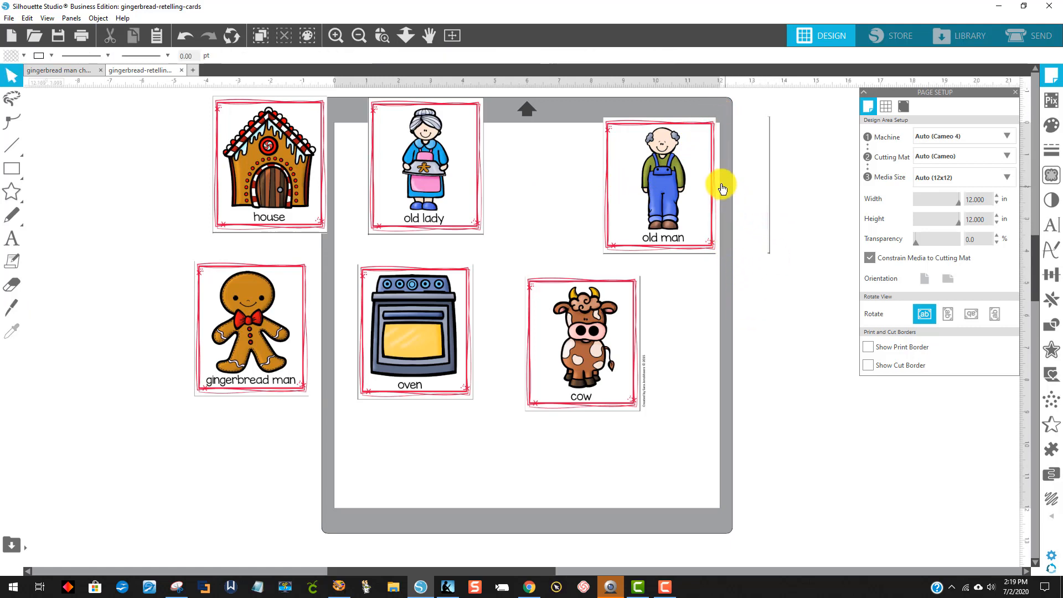
pyautogui.moveTo(745, 187); pyautogui.dragTo(735, 166)
pyautogui.click(769, 183)
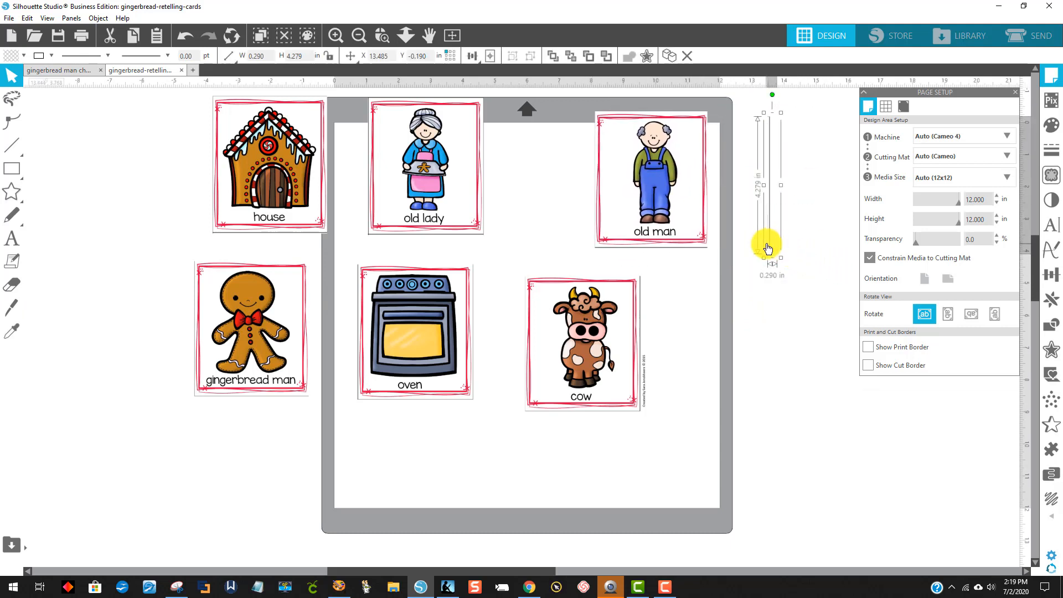
pyautogui.press('Delete')
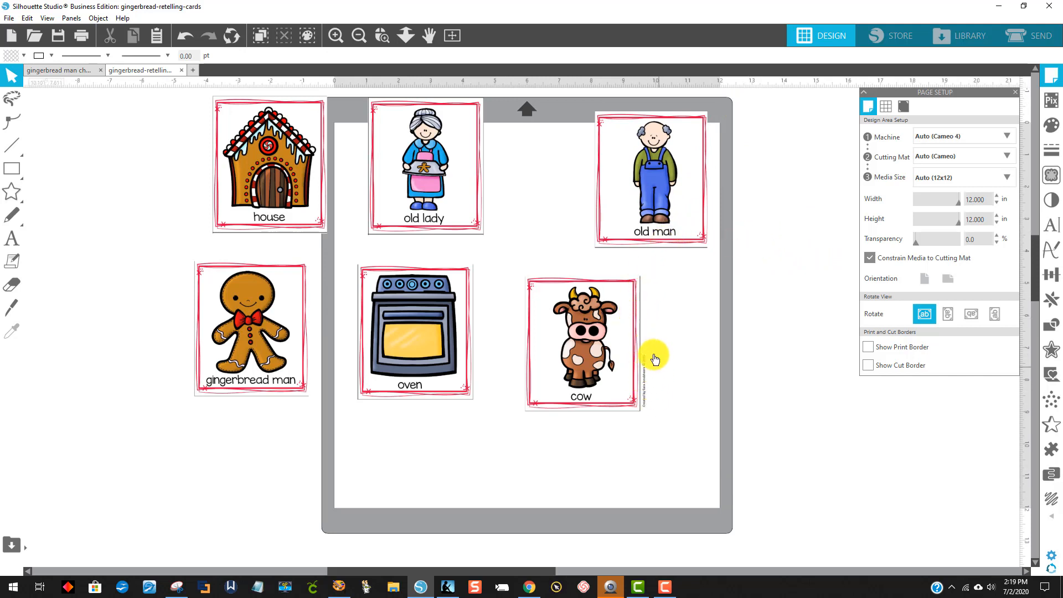
# Cut the copyright text strip off the cow card's right edge with the Knife tool and delete it.
pyautogui.click(11, 307)
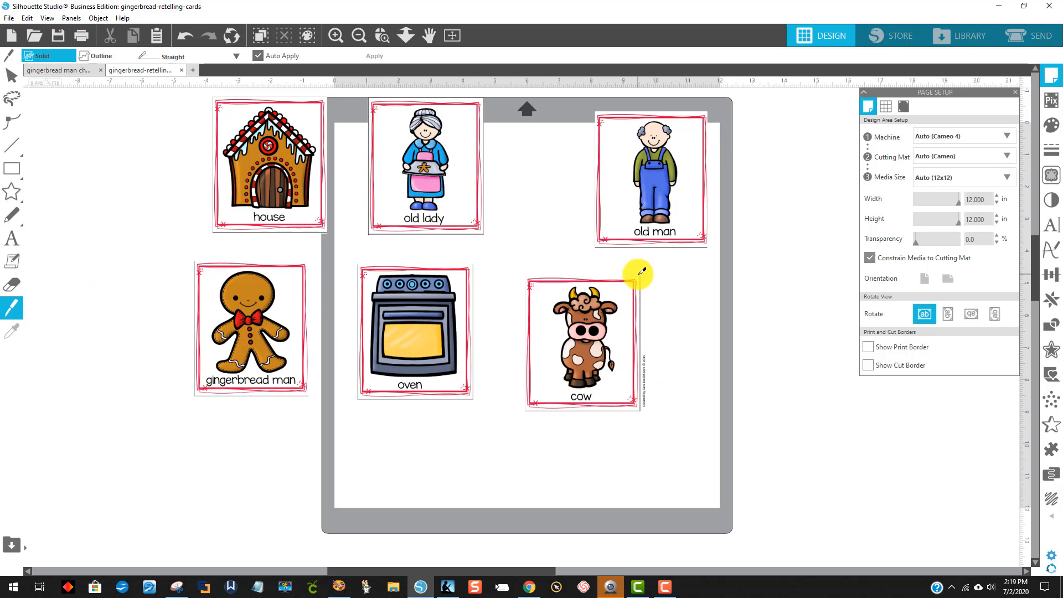
pyautogui.moveTo(641, 271); pyautogui.dragTo(692, 393)
pyautogui.click(690, 386)
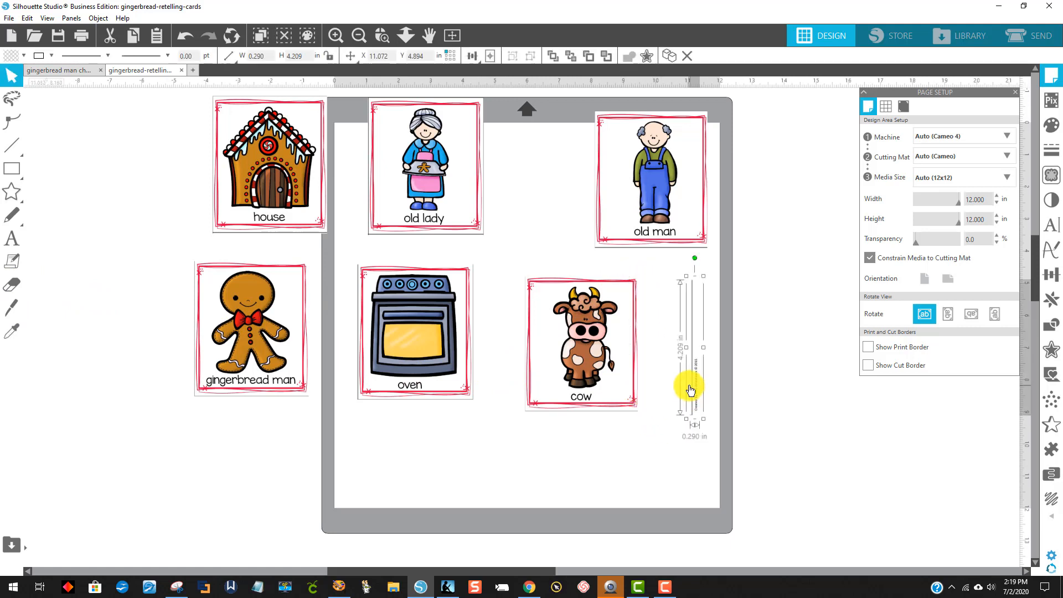
pyautogui.press('Delete')
# Rearrange the cards into two rows, with gingerbread man and old lady beside old man, and house, oven and cow below.
pyautogui.moveTo(370, 161); pyautogui.dragTo(503, 192)
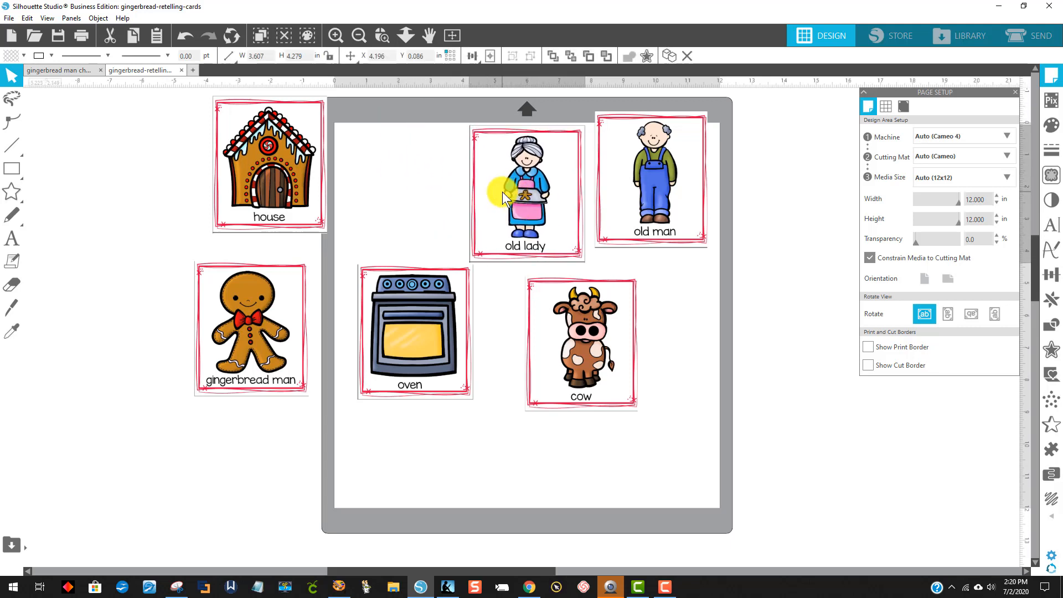
pyautogui.moveTo(414, 323); pyautogui.dragTo(465, 359)
pyautogui.moveTo(536, 356); pyautogui.dragTo(579, 368)
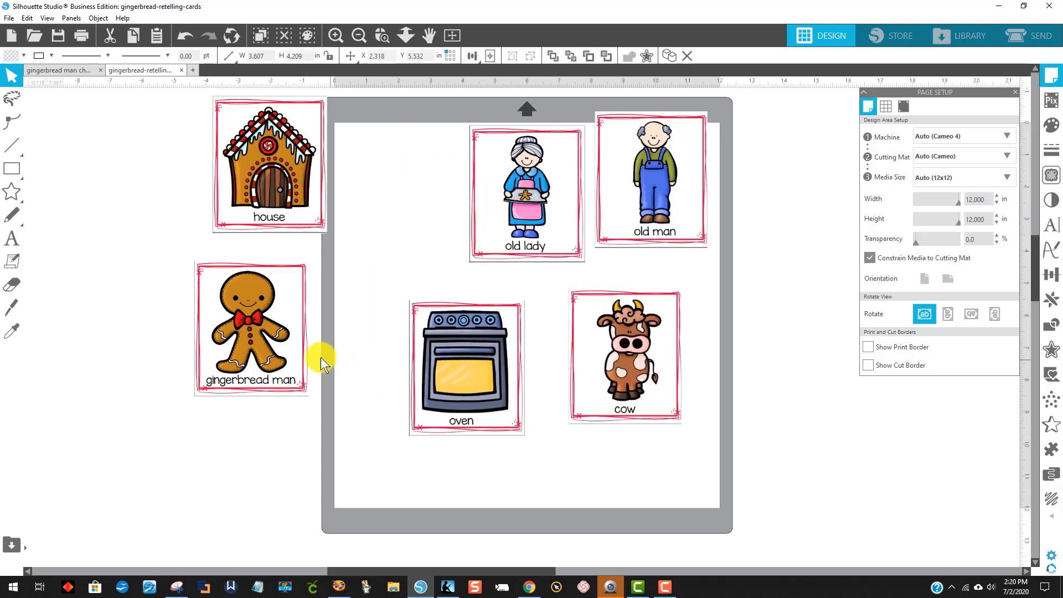
pyautogui.moveTo(303, 331); pyautogui.dragTo(437, 200)
pyautogui.moveTo(289, 171); pyautogui.dragTo(370, 340)
pyautogui.moveTo(452, 372); pyautogui.dragTo(475, 359)
pyautogui.click(506, 280)
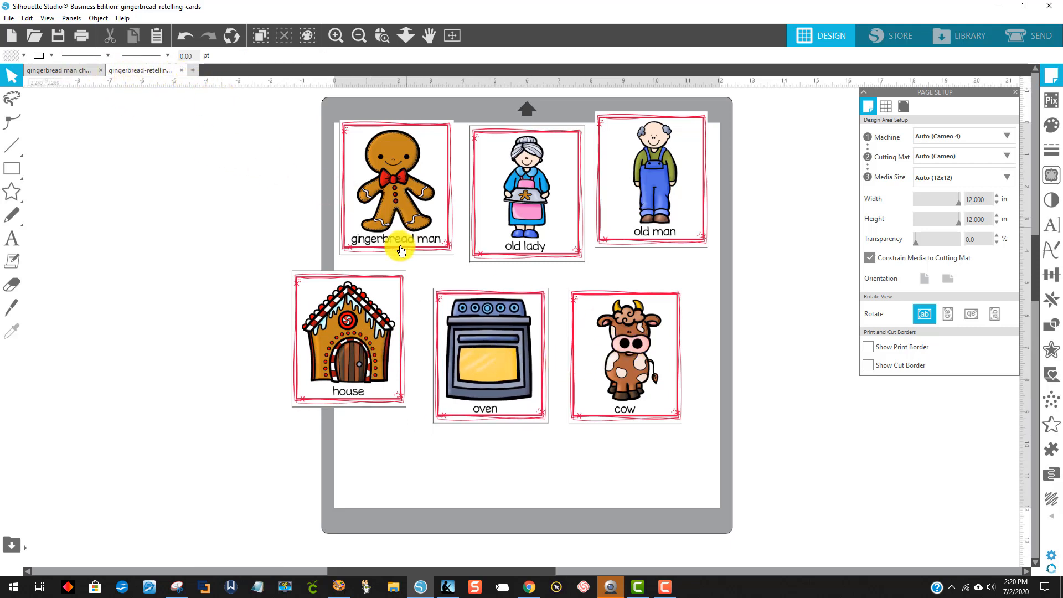
# Open the gingerbread-retelling-cards PDF from Downloads again and choose page 3 for import.
pyautogui.click(9, 18)
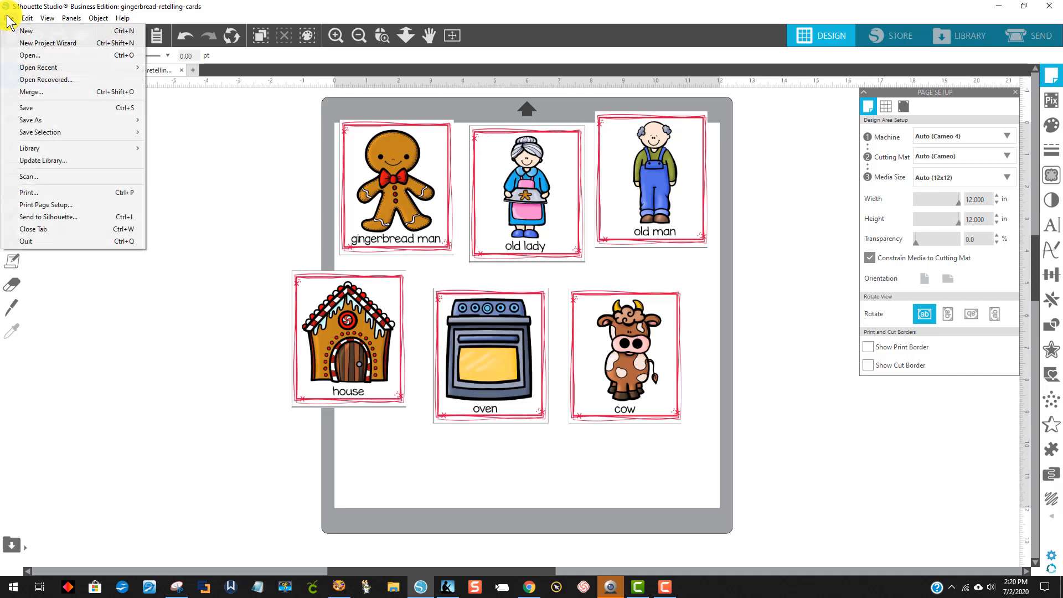
pyautogui.click(41, 57)
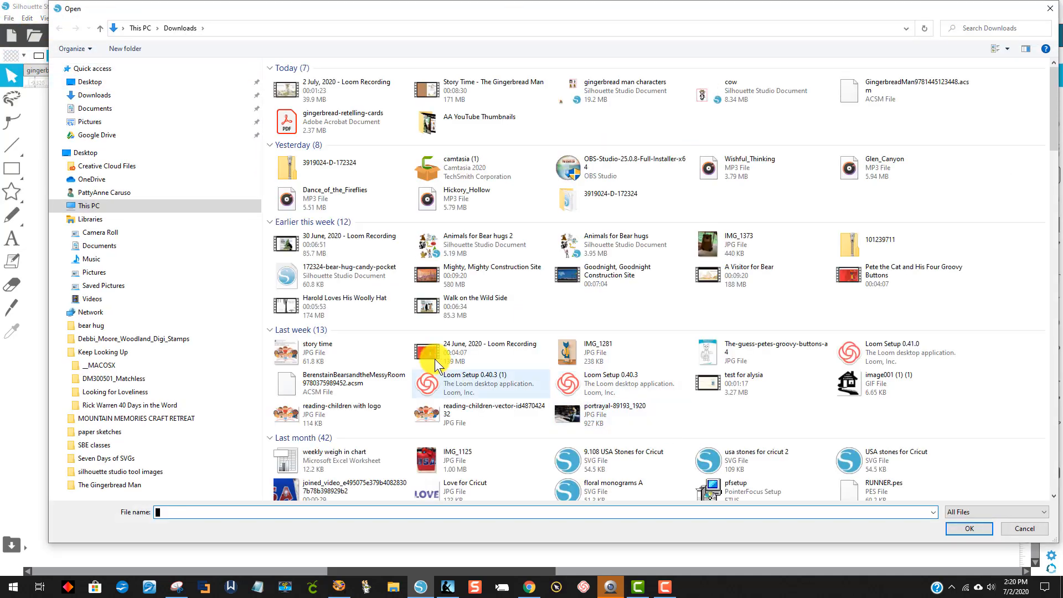
pyautogui.doubleClick(349, 120)
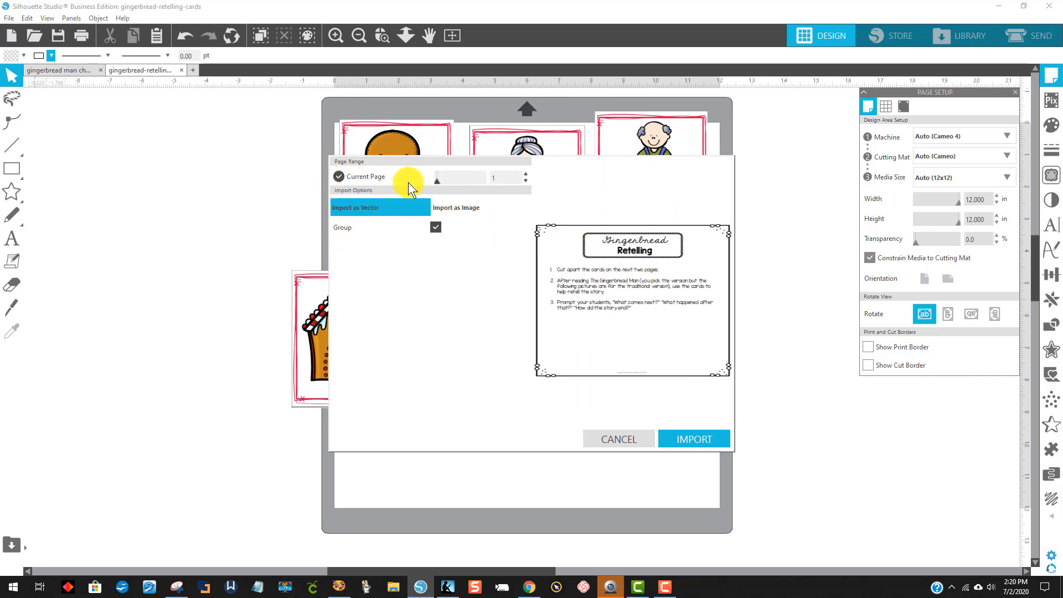
pyautogui.click(523, 174)
pyautogui.click(526, 175)
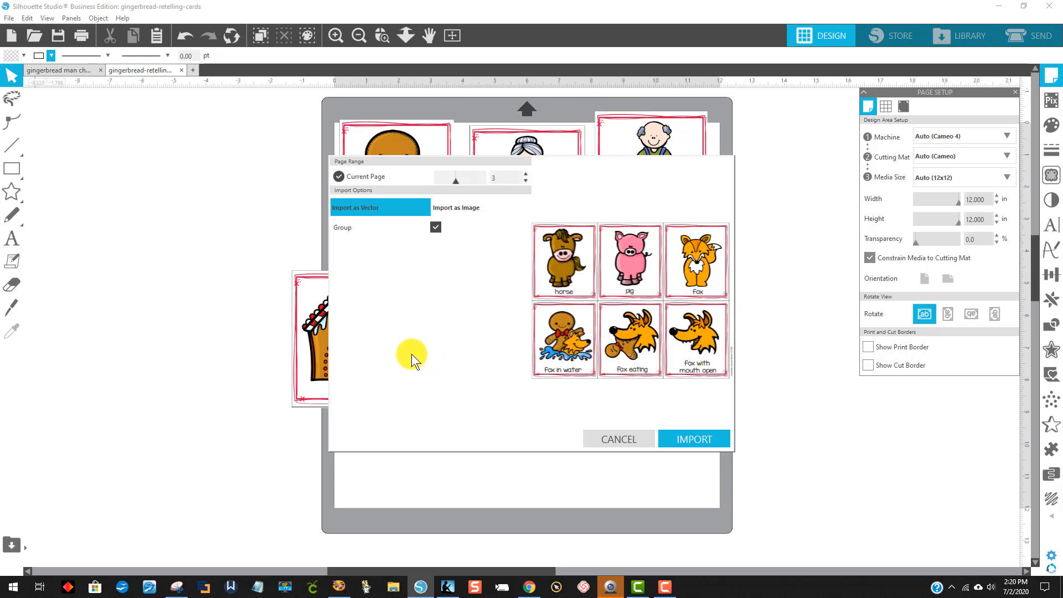
# Import the page with the horse, pig and fox cards as an image at 300 dpi.
pyautogui.click(456, 208)
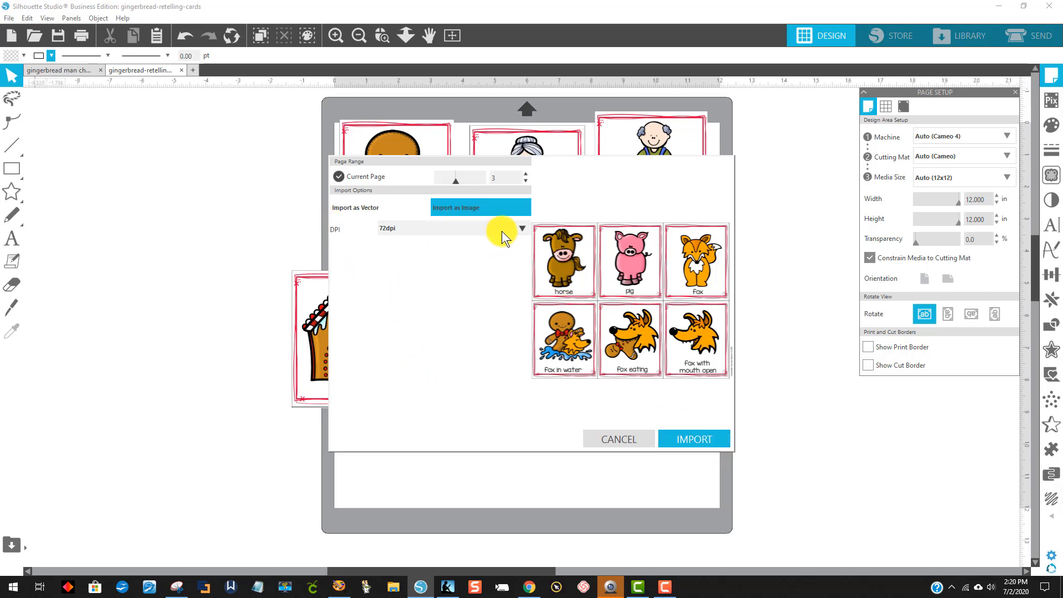
pyautogui.click(522, 228)
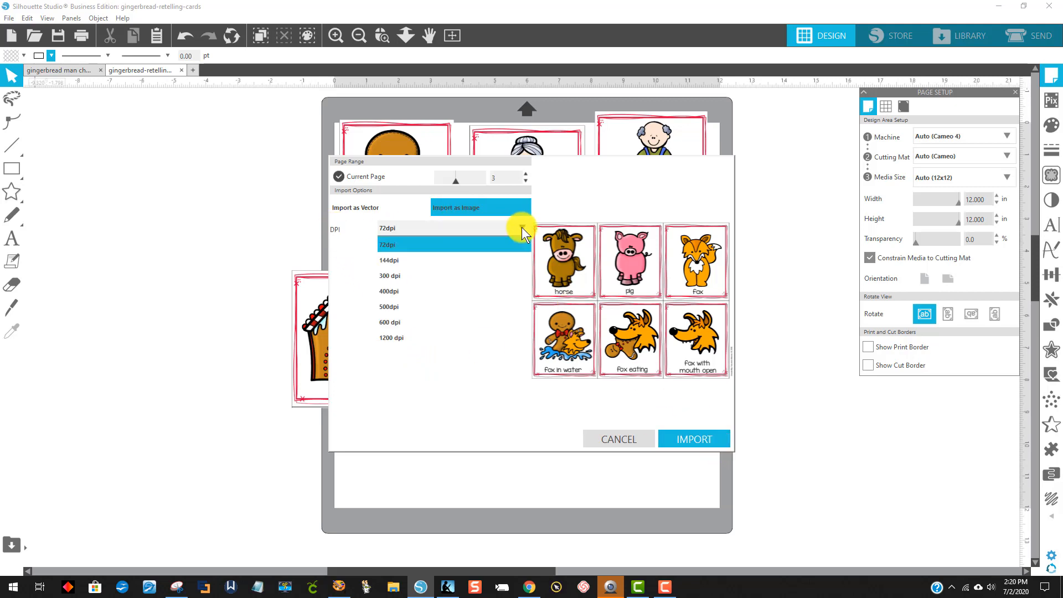
pyautogui.click(430, 278)
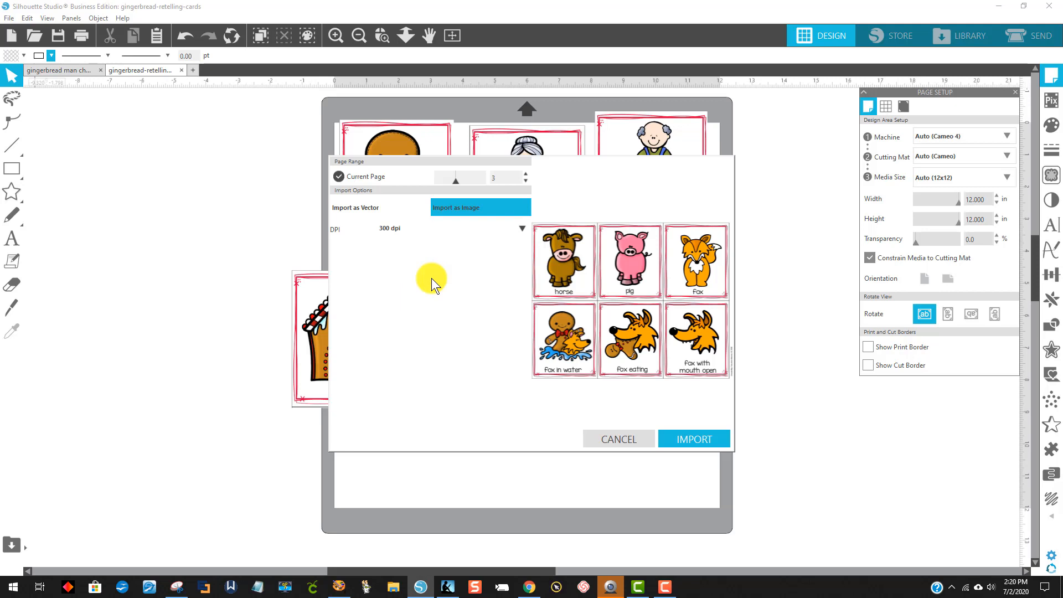
pyautogui.click(522, 229)
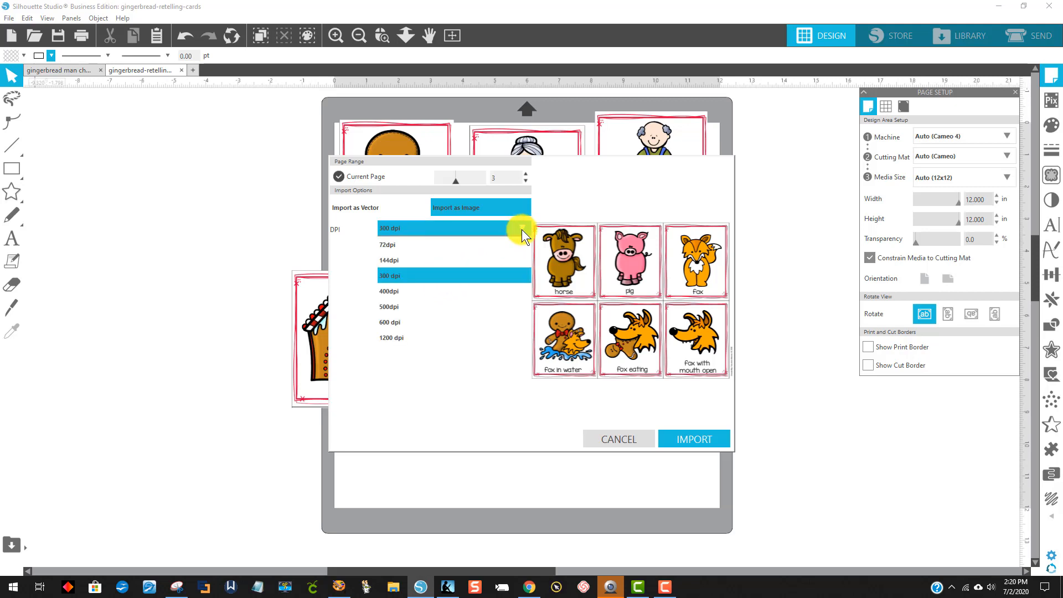
pyautogui.click(386, 274)
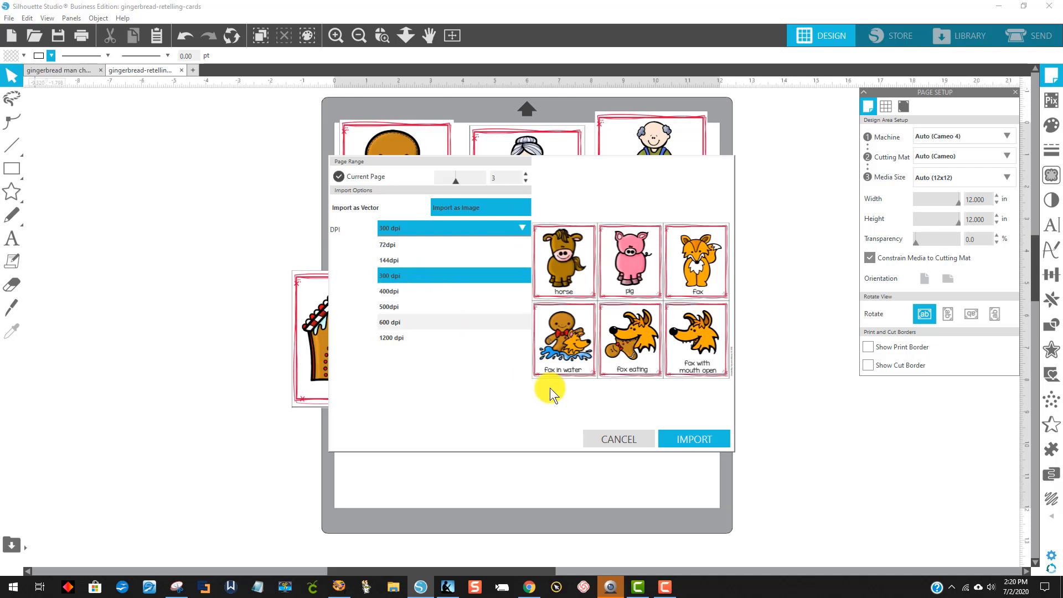
pyautogui.click(703, 440)
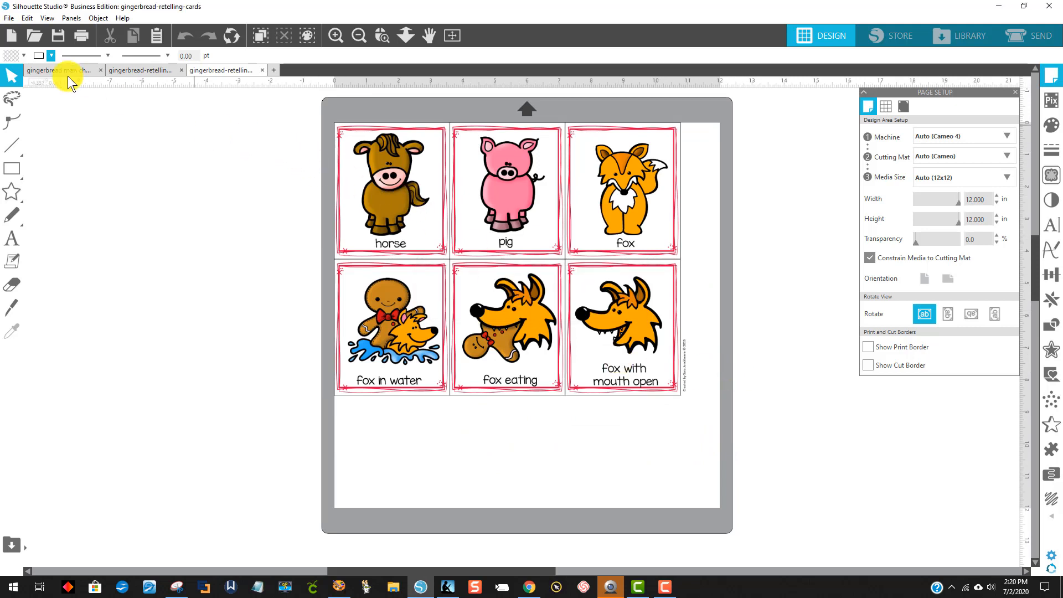
# Slice the imported page into six separate cards with the Knife tool, using one horizontal cut and two vertical cuts.
pyautogui.click(15, 306)
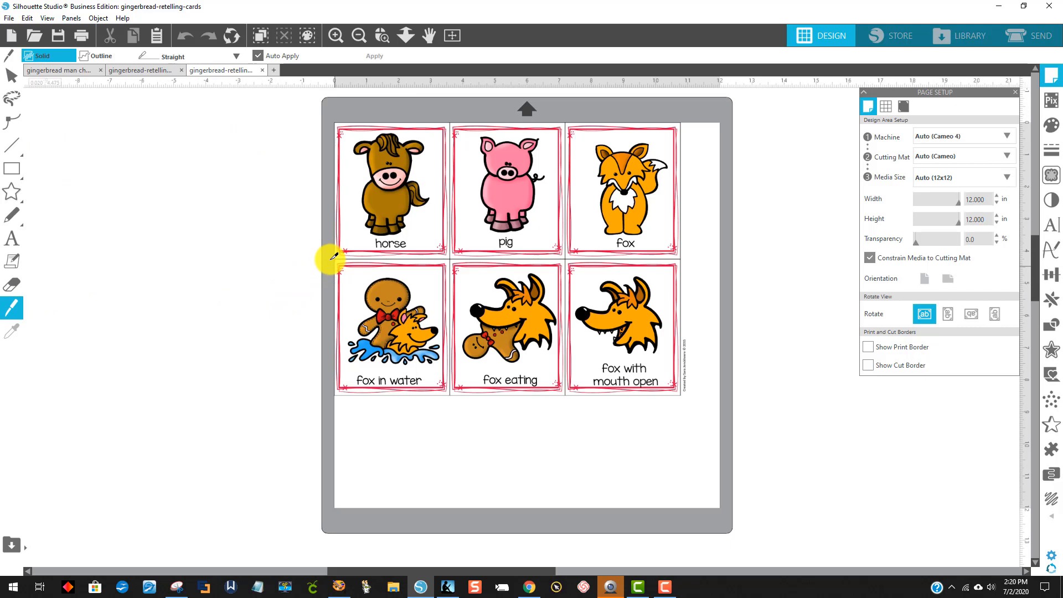
pyautogui.moveTo(331, 269); pyautogui.dragTo(721, 267)
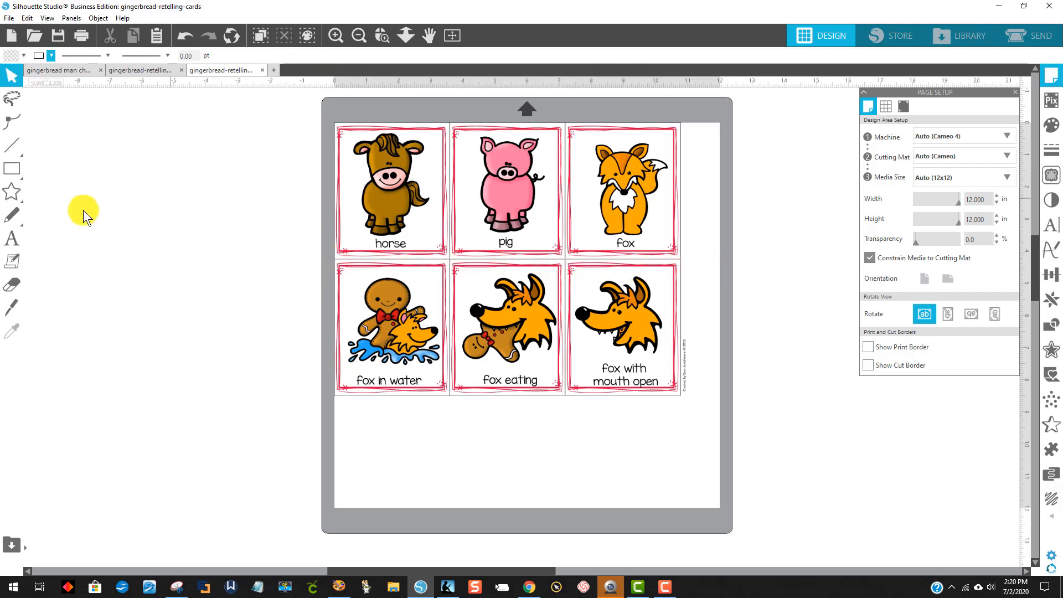
pyautogui.click(11, 309)
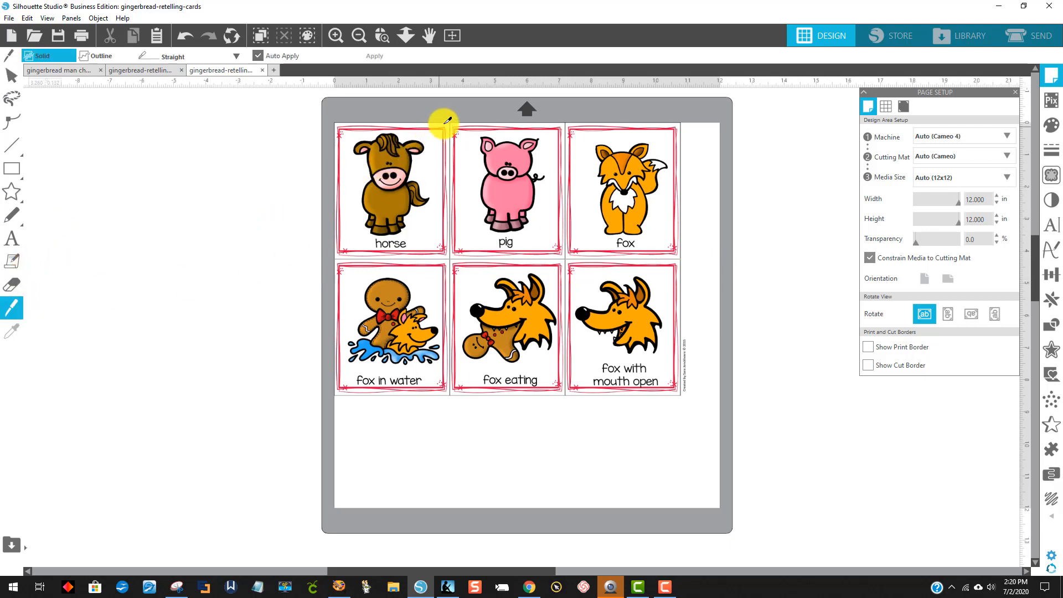
pyautogui.moveTo(452, 117); pyautogui.dragTo(469, 407)
pyautogui.click(12, 308)
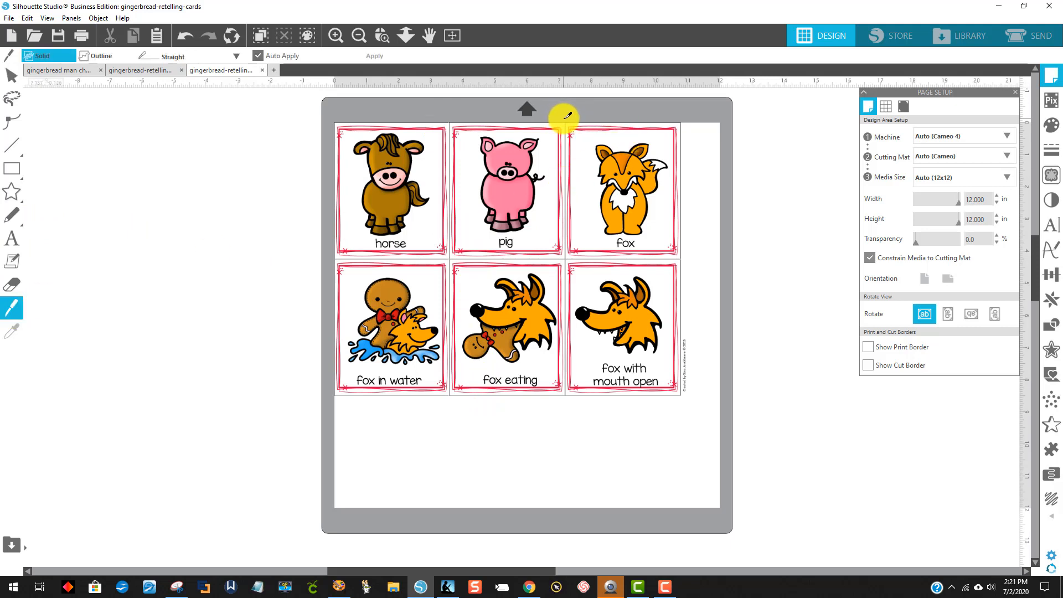
pyautogui.moveTo(567, 116); pyautogui.dragTo(602, 433)
# Spread the six sliced cards apart, with horse and fox in water off the mat and the others spaced out.
pyautogui.moveTo(347, 215); pyautogui.dragTo(229, 199)
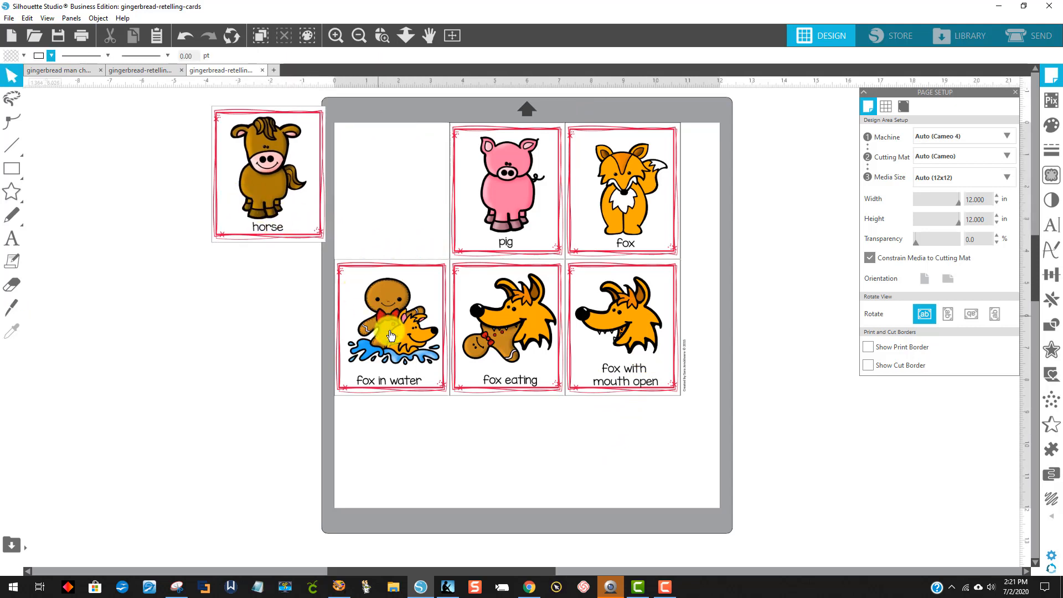
pyautogui.moveTo(393, 340); pyautogui.dragTo(264, 331)
pyautogui.moveTo(504, 342); pyautogui.dragTo(417, 390)
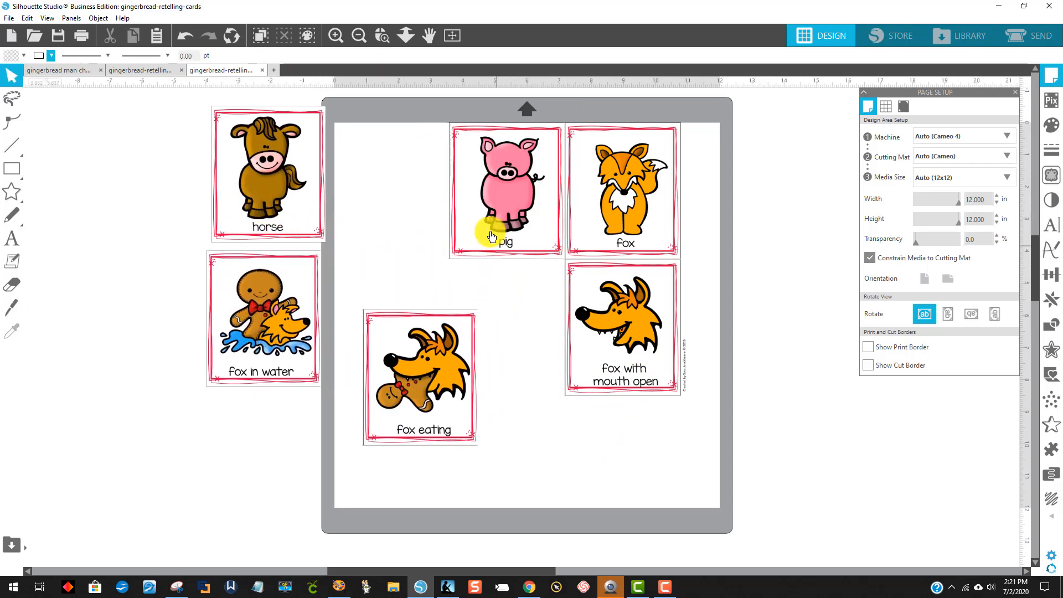
pyautogui.moveTo(486, 225); pyautogui.dragTo(421, 190)
pyautogui.moveTo(597, 218); pyautogui.dragTo(649, 212)
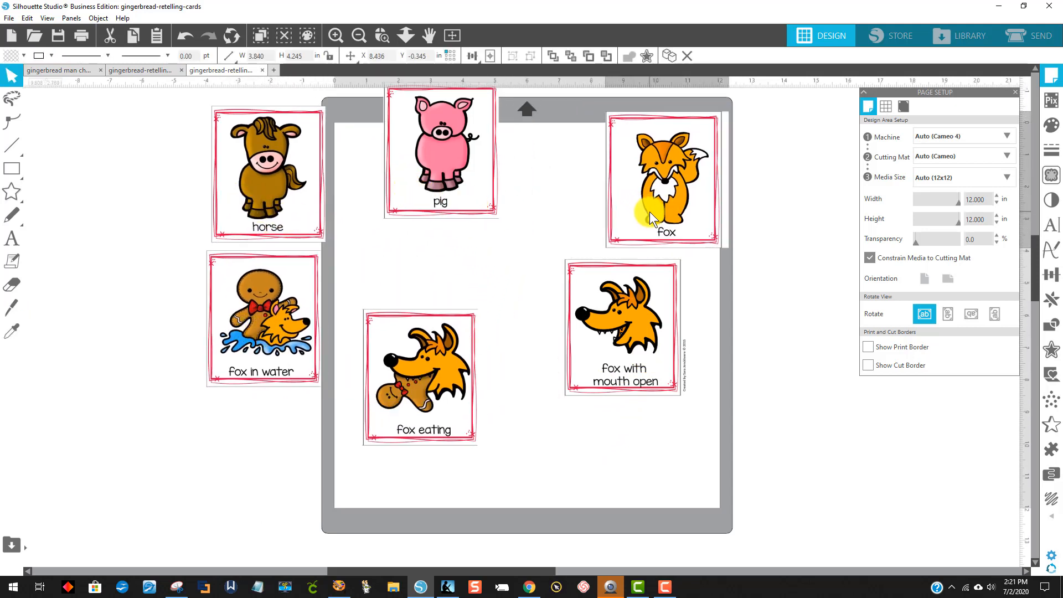
pyautogui.moveTo(658, 326); pyautogui.dragTo(594, 327)
pyautogui.click(120, 167)
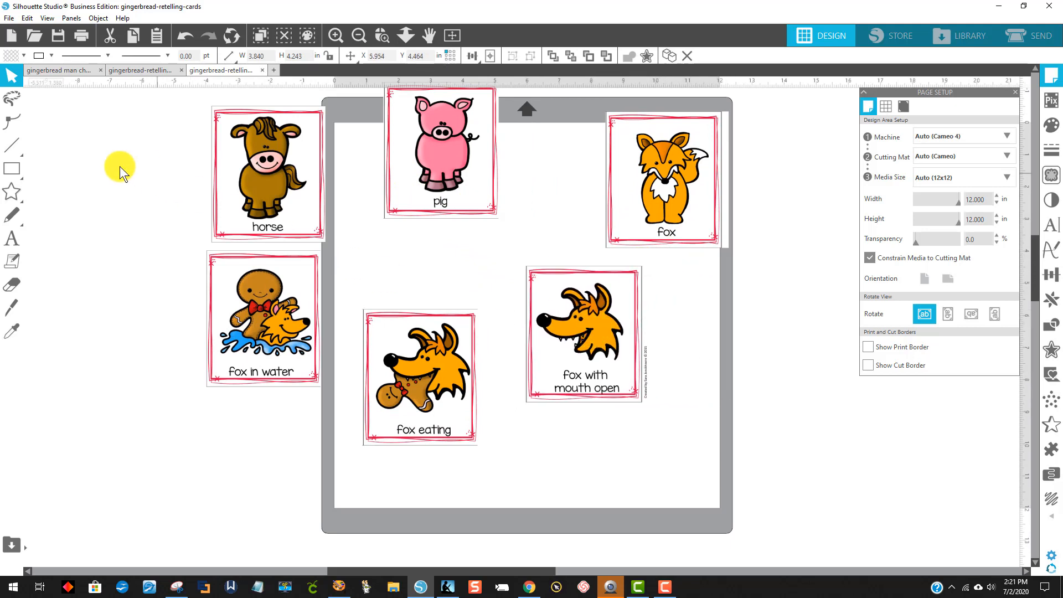
# Cut the copyright text strip off the fox with mouth open card's right edge with the Knife tool and delete it.
pyautogui.click(20, 304)
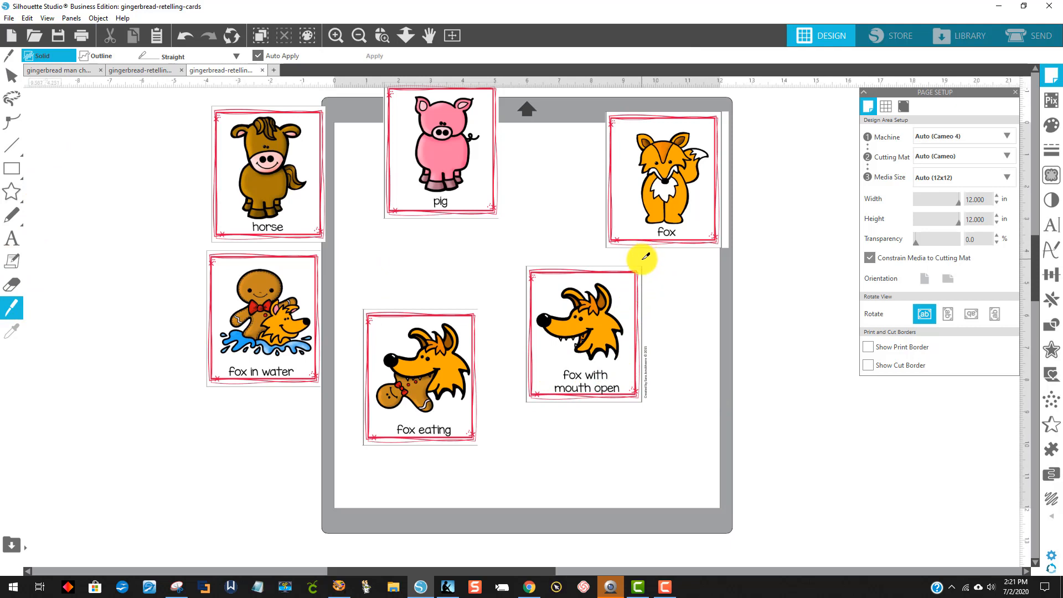
pyautogui.moveTo(644, 256); pyautogui.dragTo(659, 420)
pyautogui.moveTo(642, 380); pyautogui.dragTo(666, 391)
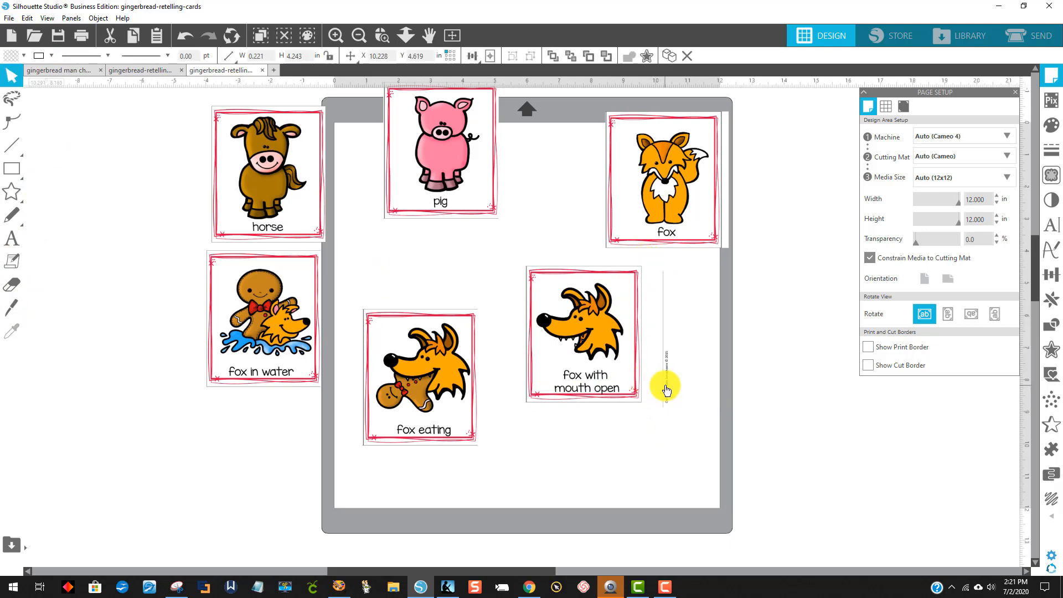
pyautogui.click(668, 392)
pyautogui.click(668, 391)
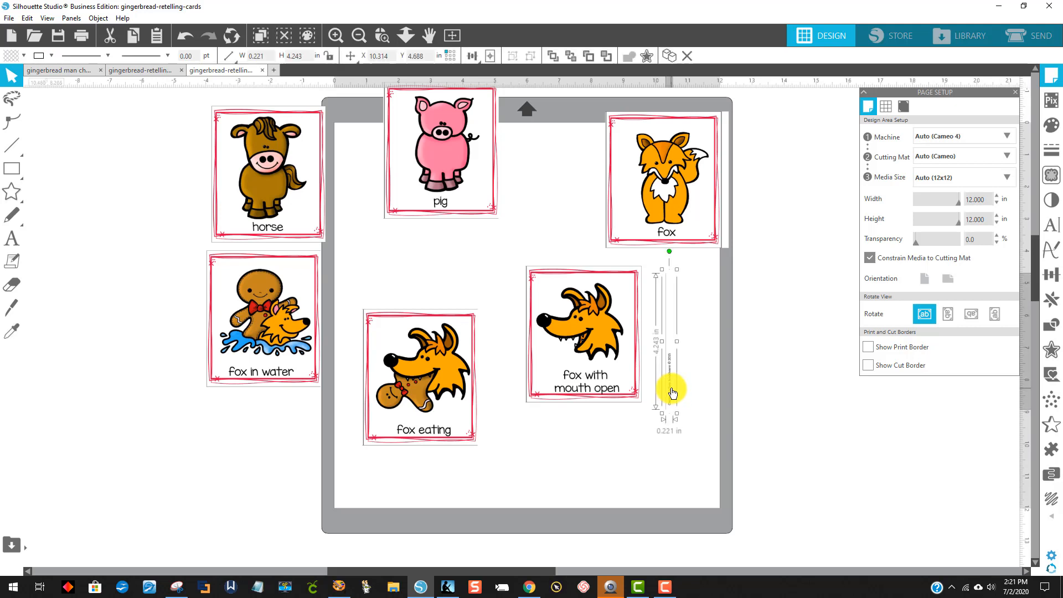
pyautogui.press('Delete')
# Cut the blank strip off the fox card's right edge with the Knife tool and delete it.
pyautogui.click(12, 306)
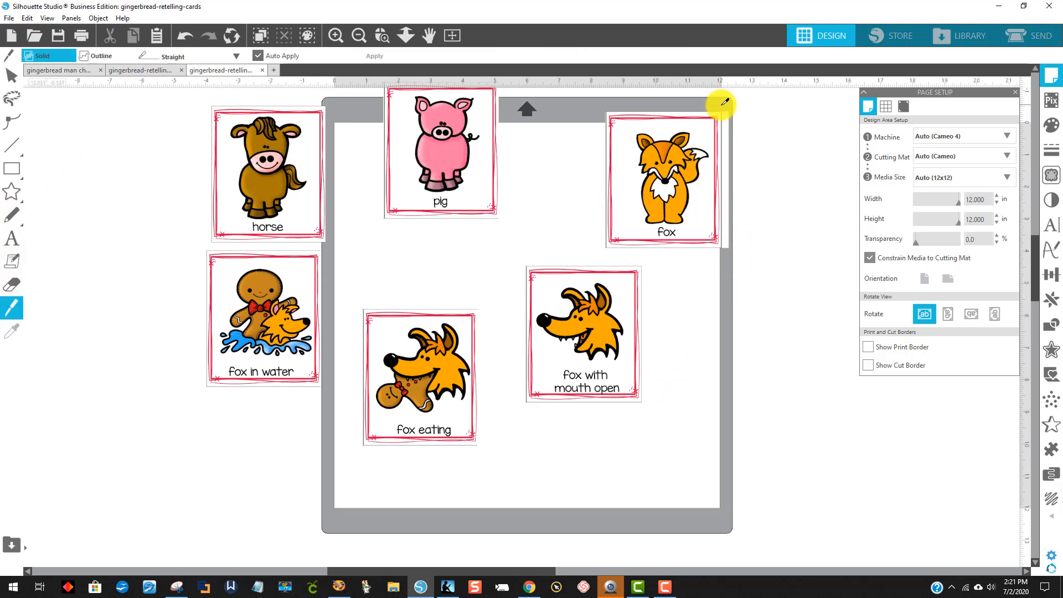
pyautogui.press('Escape')
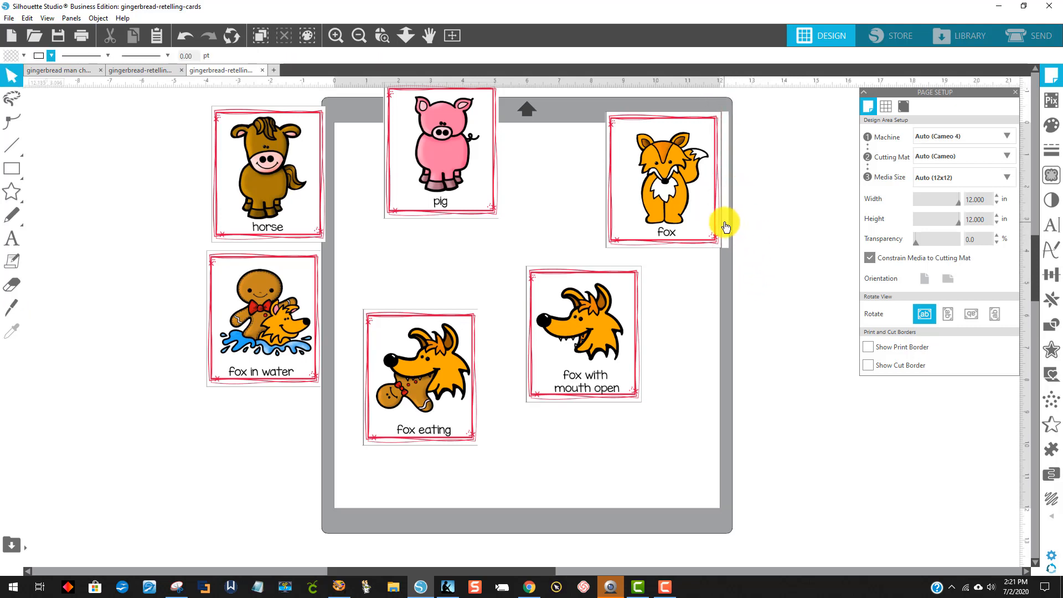
pyautogui.moveTo(725, 226); pyautogui.dragTo(762, 224)
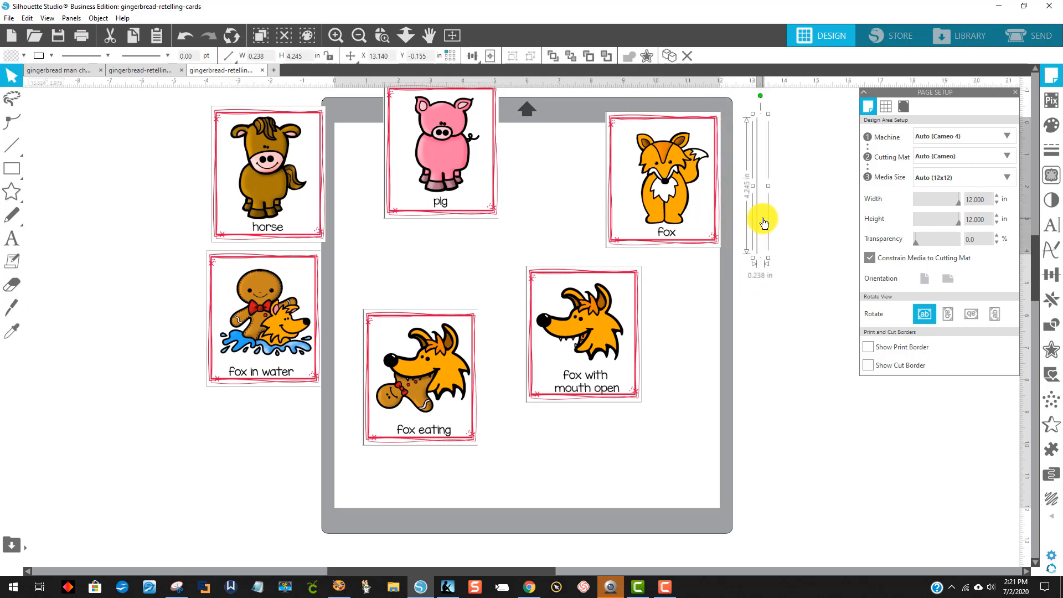
pyautogui.click(762, 224)
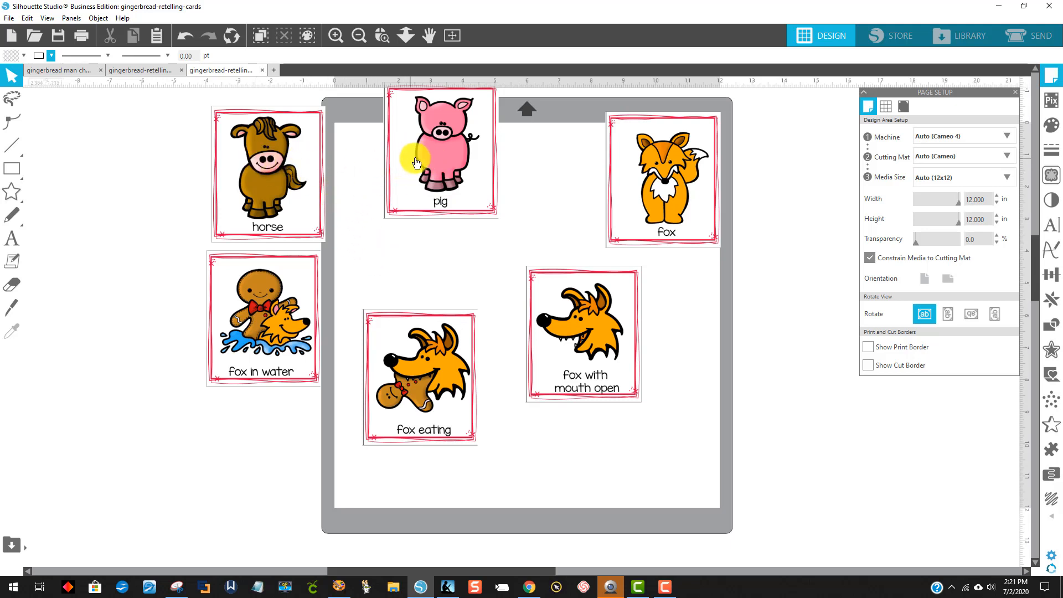
# Copy all six animal cards and paste them into the document holding the gingerbread man, old lady and old man cards.
pyautogui.moveTo(416, 162); pyautogui.dragTo(403, 194)
pyautogui.moveTo(179, 101); pyautogui.dragTo(761, 463)
pyautogui.rightClick(559, 362)
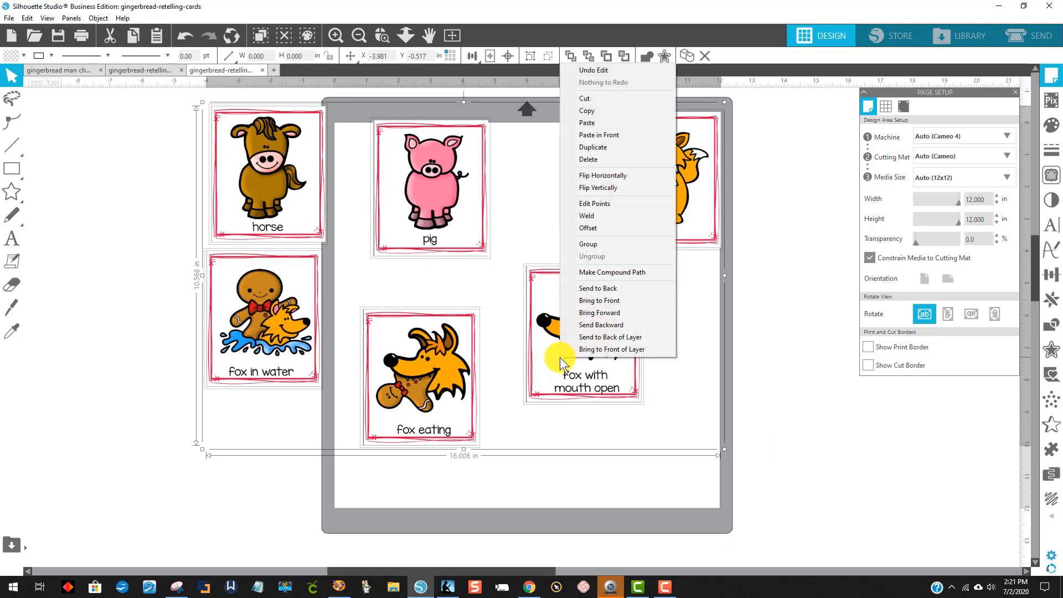
pyautogui.click(593, 113)
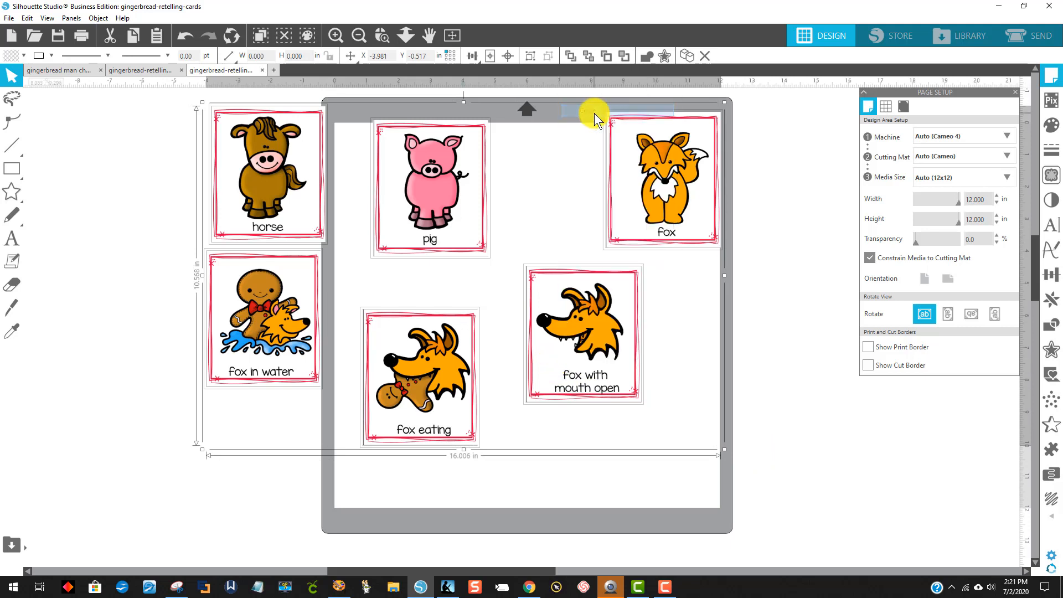
pyautogui.click(140, 70)
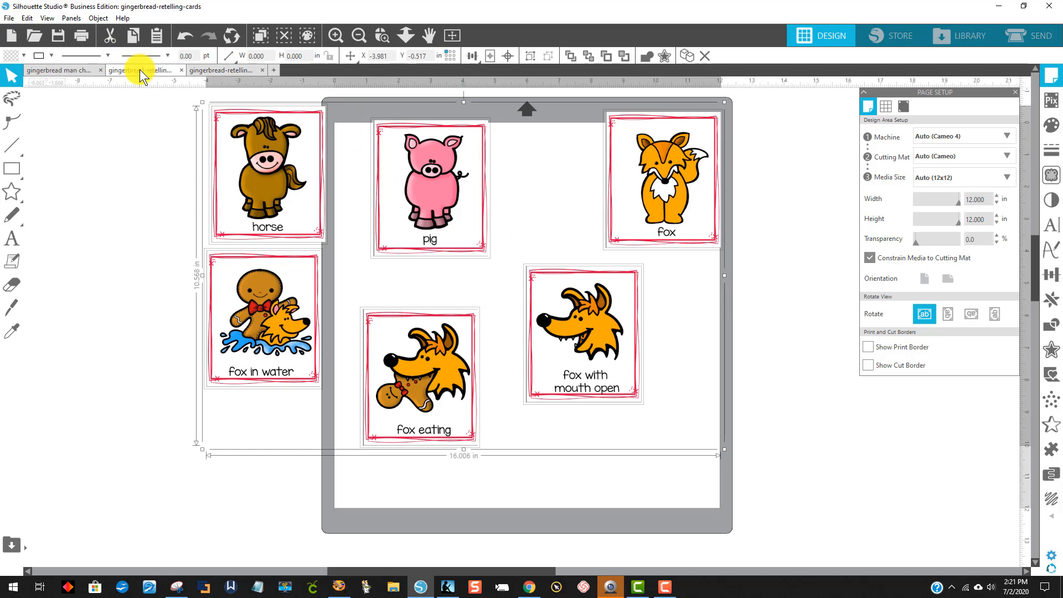
pyautogui.rightClick(198, 169)
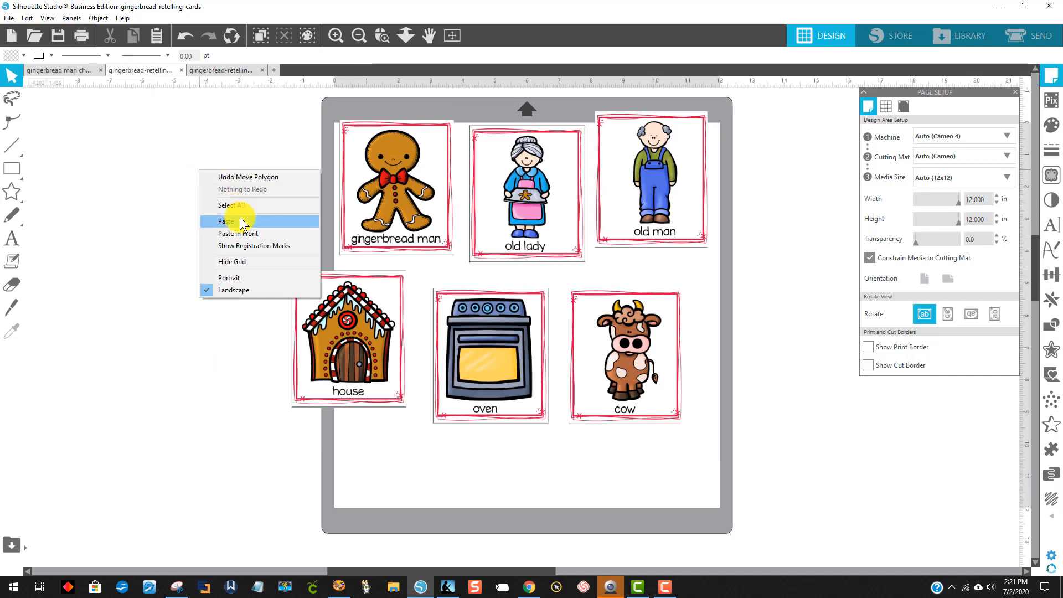
pyautogui.click(223, 218)
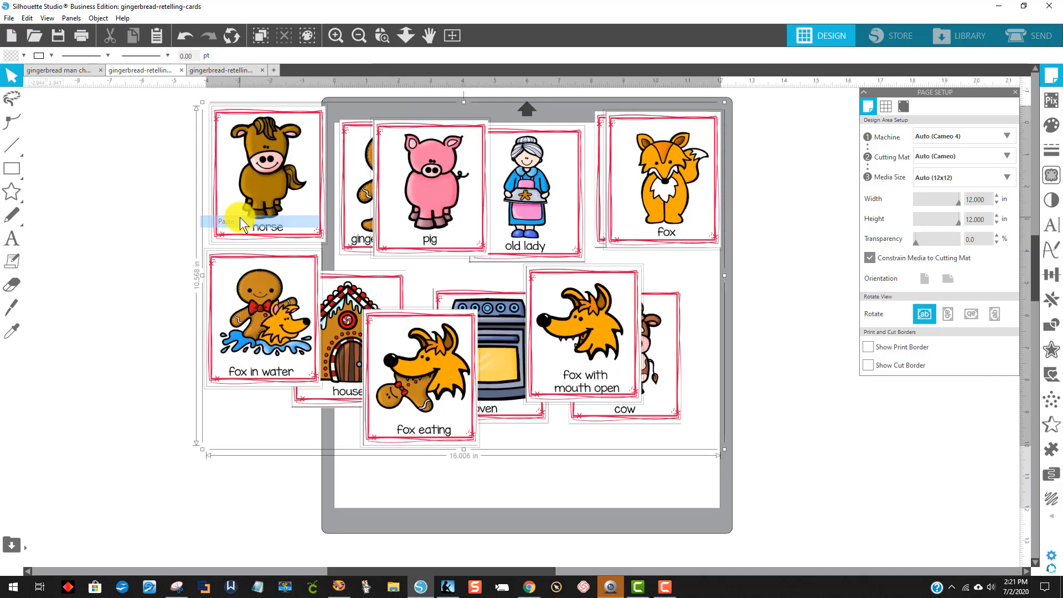
pyautogui.click(734, 385)
# Move the fox, fox with mouth open, fox eating, oven and house cards right of the mat, and fox in water and horse left.
pyautogui.moveTo(662, 201); pyautogui.dragTo(782, 198)
pyautogui.moveTo(595, 332); pyautogui.dragTo(785, 234)
pyautogui.moveTo(410, 400); pyautogui.dragTo(769, 267)
pyautogui.moveTo(505, 326); pyautogui.dragTo(738, 316)
pyautogui.moveTo(326, 357); pyautogui.dragTo(775, 341)
pyautogui.moveTo(263, 326); pyautogui.dragTo(127, 352)
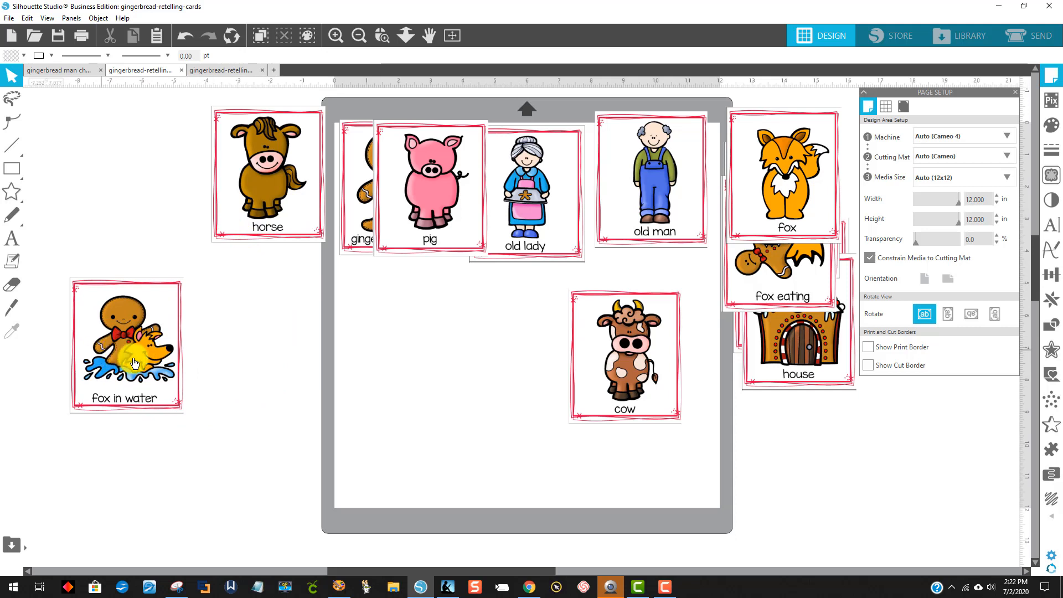
pyautogui.moveTo(260, 209); pyautogui.dragTo(129, 373)
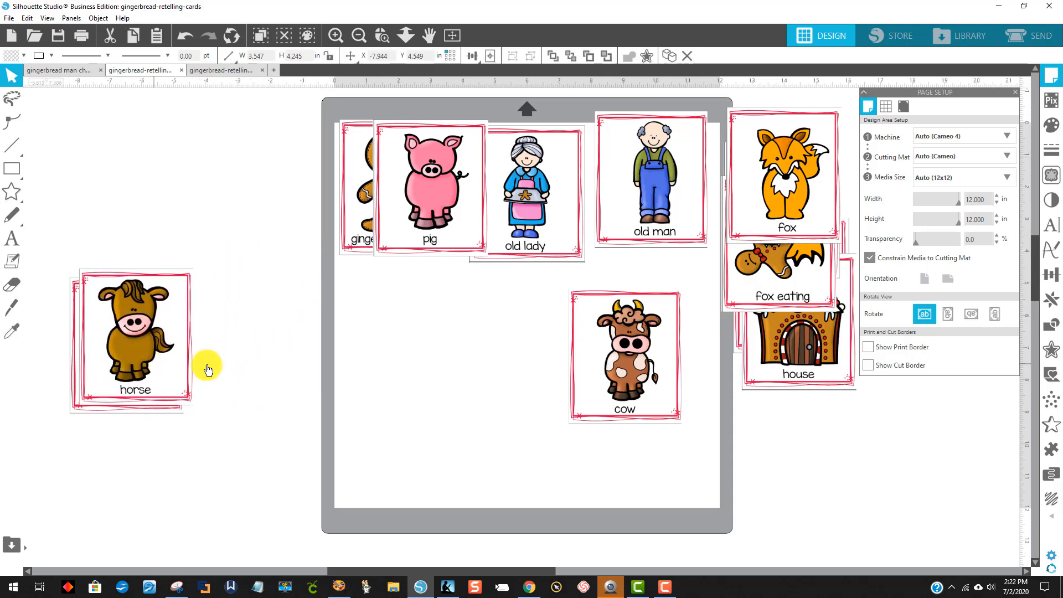
# Clear the old lady, gingerbread man and pig cards off the mat to its right side, leaving old man and cow.
pyautogui.moveTo(407, 235); pyautogui.dragTo(374, 414)
pyautogui.moveTo(610, 372); pyautogui.dragTo(582, 387)
pyautogui.moveTo(512, 205); pyautogui.dragTo(766, 308)
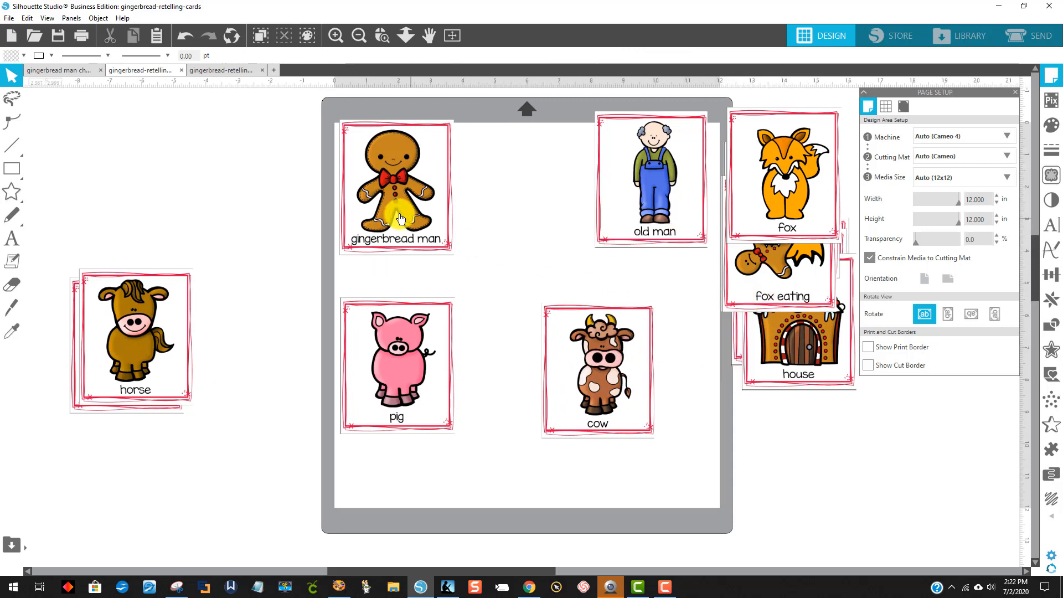
pyautogui.moveTo(400, 215); pyautogui.dragTo(790, 258)
pyautogui.moveTo(398, 366); pyautogui.dragTo(813, 290)
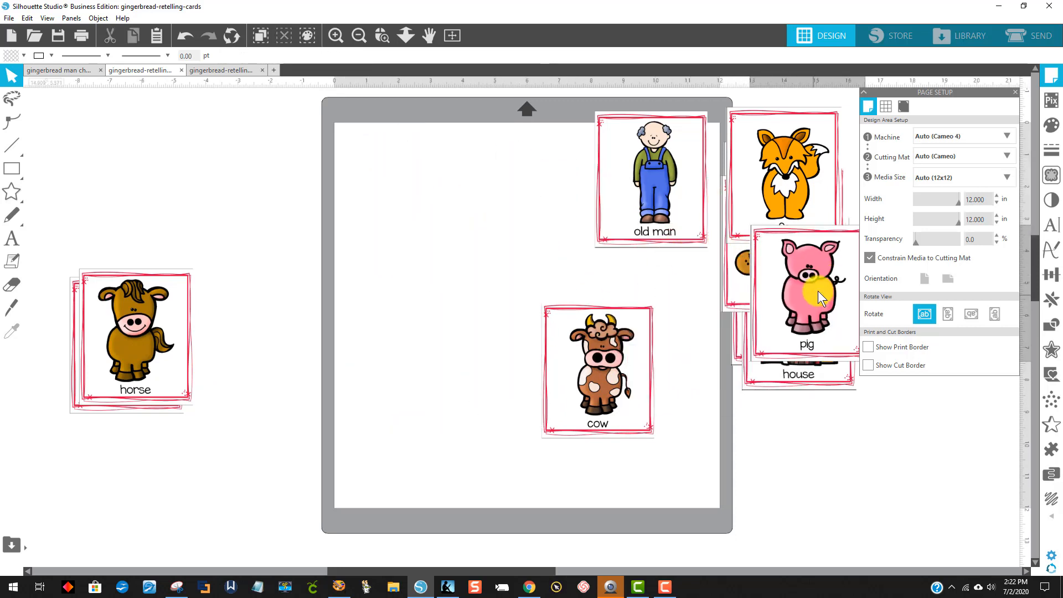
# Place the old man and cow cards side by side at the mat's top and delete the horse and fox in water cards.
pyautogui.moveTo(620, 194); pyautogui.dragTo(367, 217)
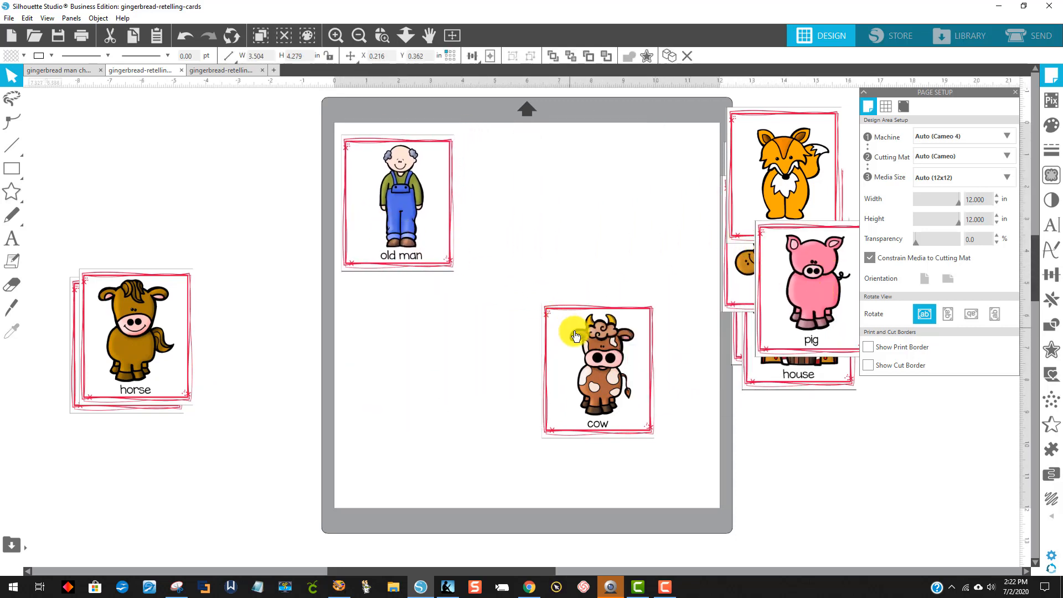
pyautogui.moveTo(606, 357); pyautogui.dragTo(538, 190)
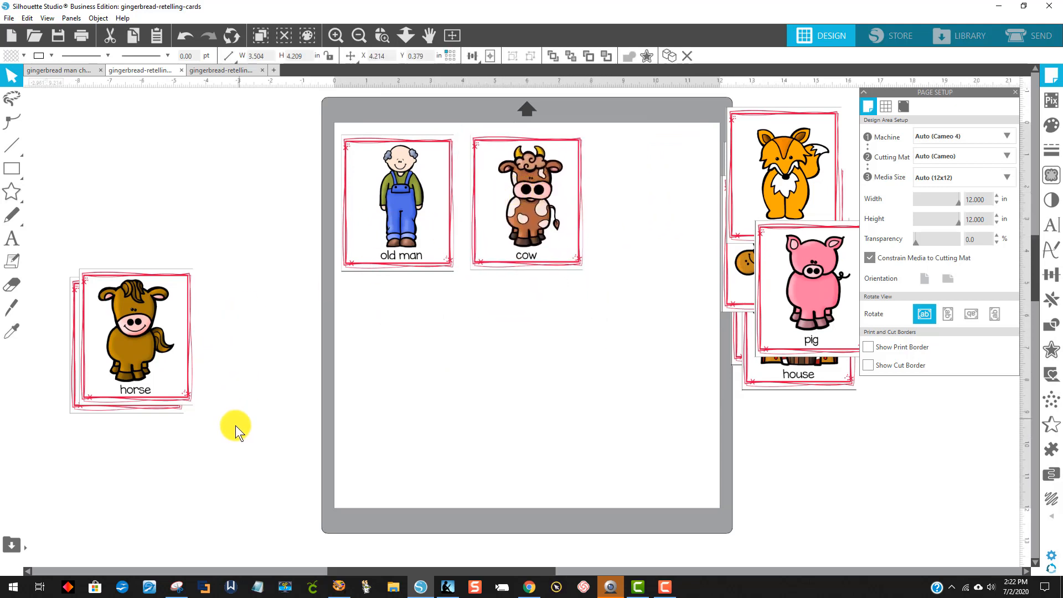
pyautogui.moveTo(226, 431); pyautogui.dragTo(22, 224)
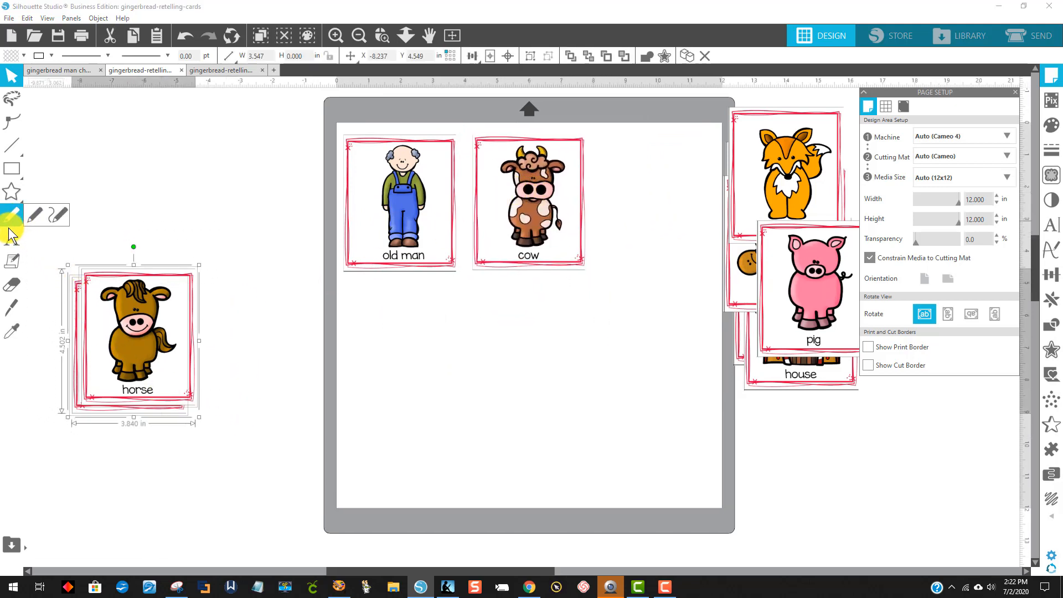
pyautogui.press('Delete')
# Place a copy of the old man card below the original and colorize the copy with a hue of 79.
pyautogui.click(416, 230)
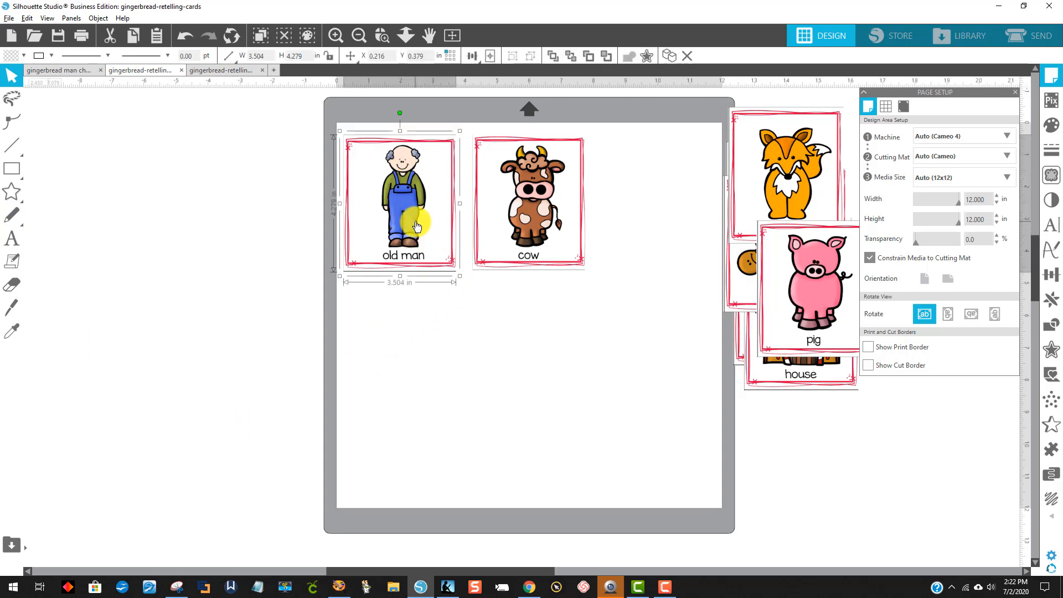
pyautogui.moveTo(420, 225); pyautogui.dragTo(428, 394)
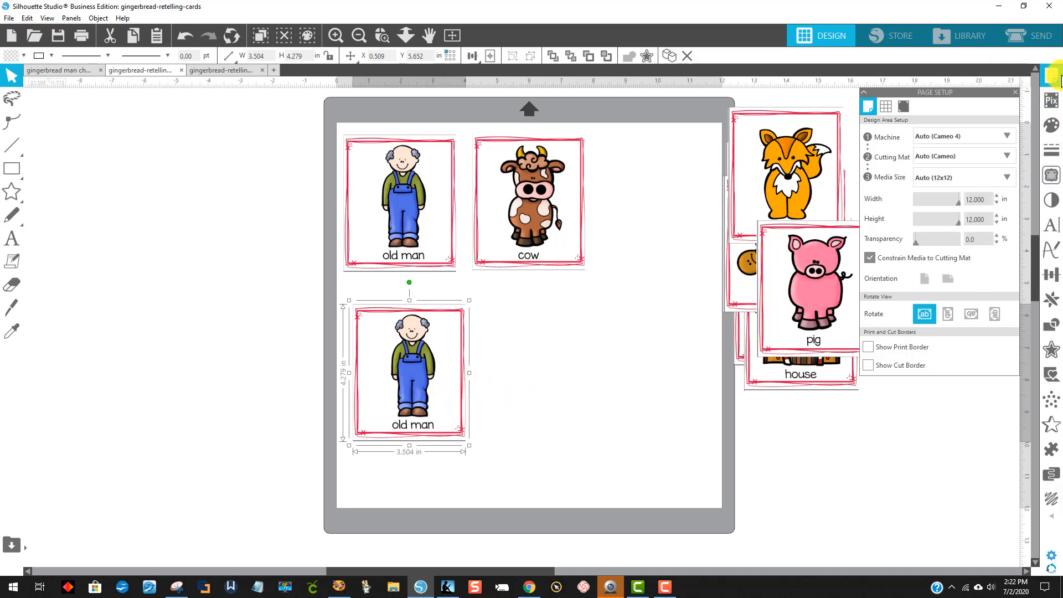
pyautogui.click(1051, 200)
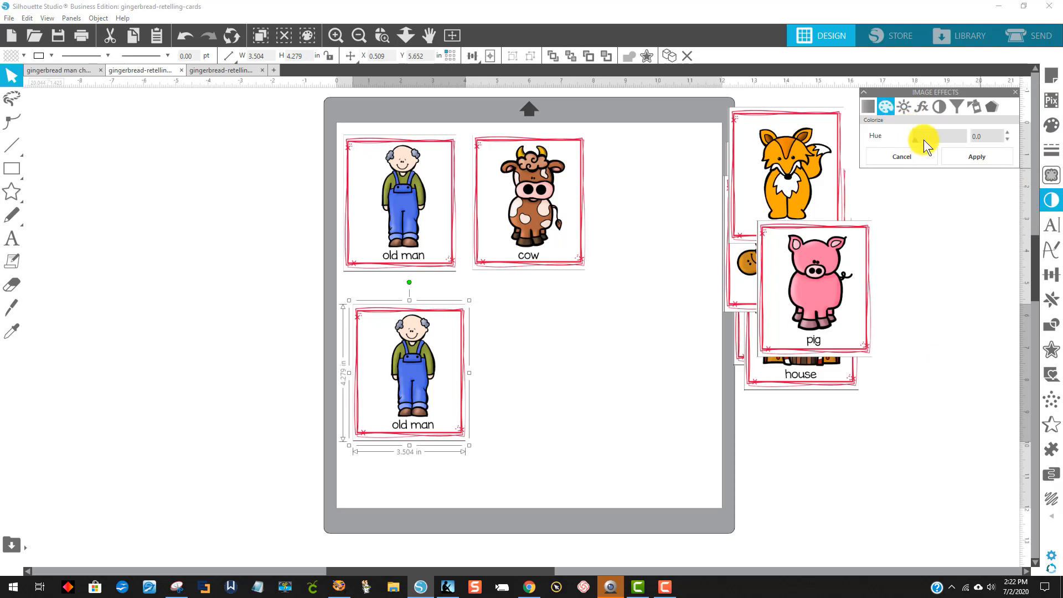
pyautogui.moveTo(923, 140)
pyautogui.mouseDown()
pyautogui.moveTo(944, 139)
pyautogui.moveTo(931, 141)
pyautogui.mouseUp()
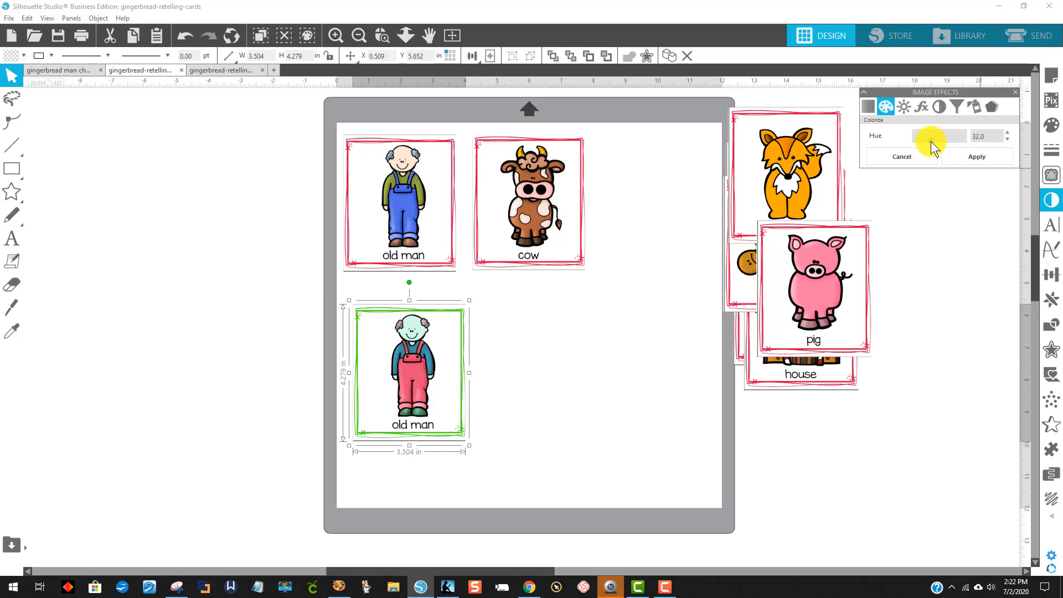
pyautogui.moveTo(925, 145)
pyautogui.mouseDown()
pyautogui.moveTo(951, 143)
pyautogui.moveTo(935, 146)
pyautogui.mouseUp()
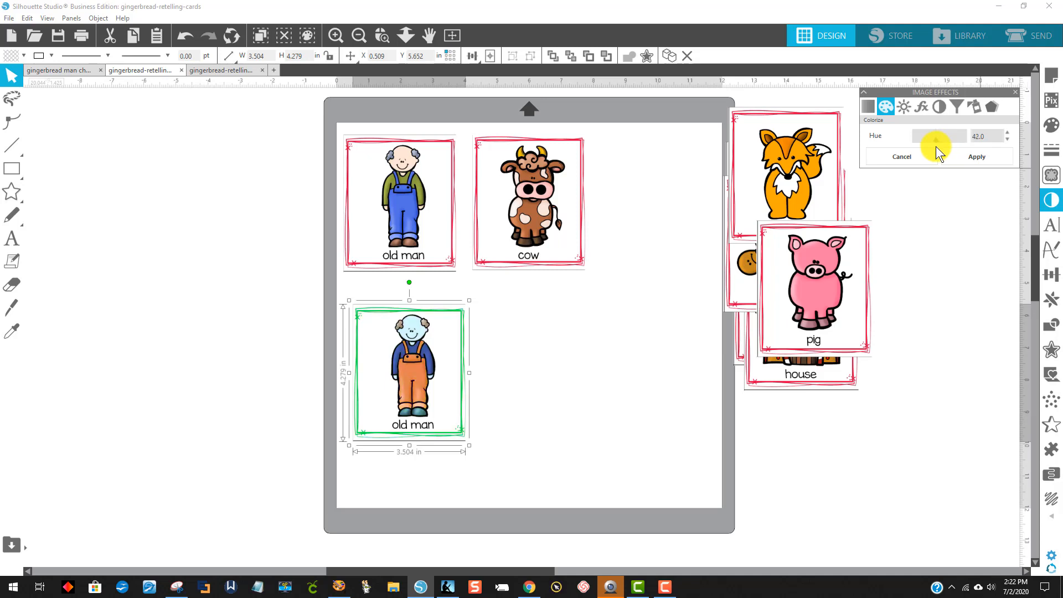
pyautogui.click(974, 145)
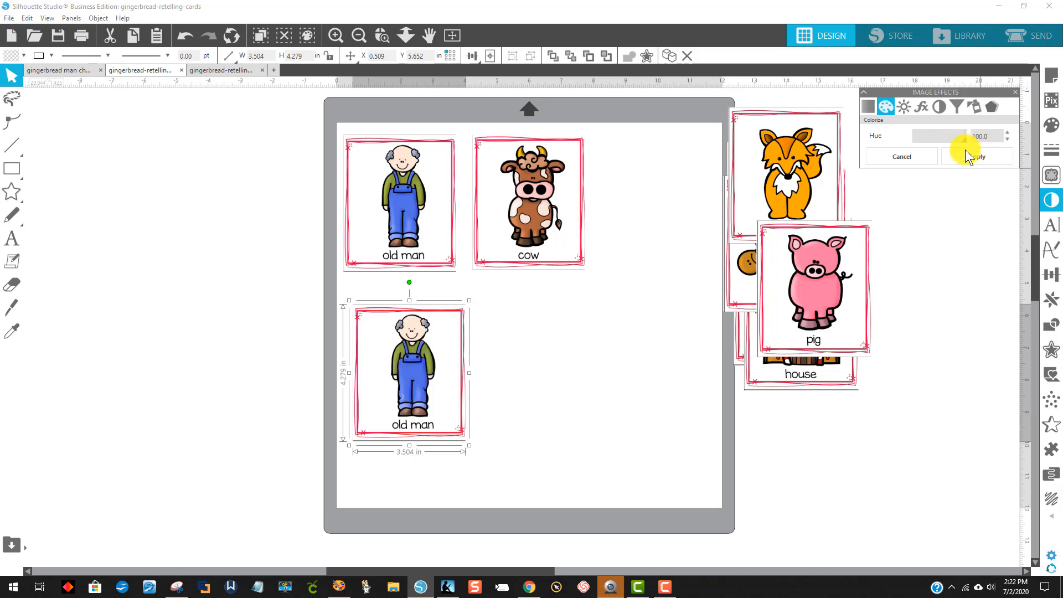
pyautogui.moveTo(965, 149); pyautogui.dragTo(954, 151)
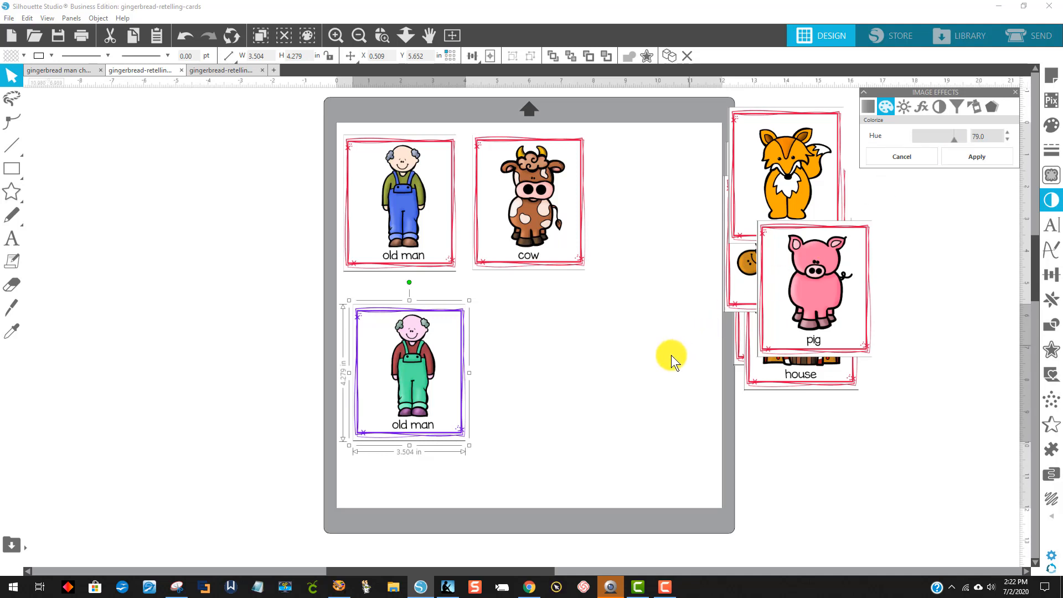
pyautogui.click(648, 371)
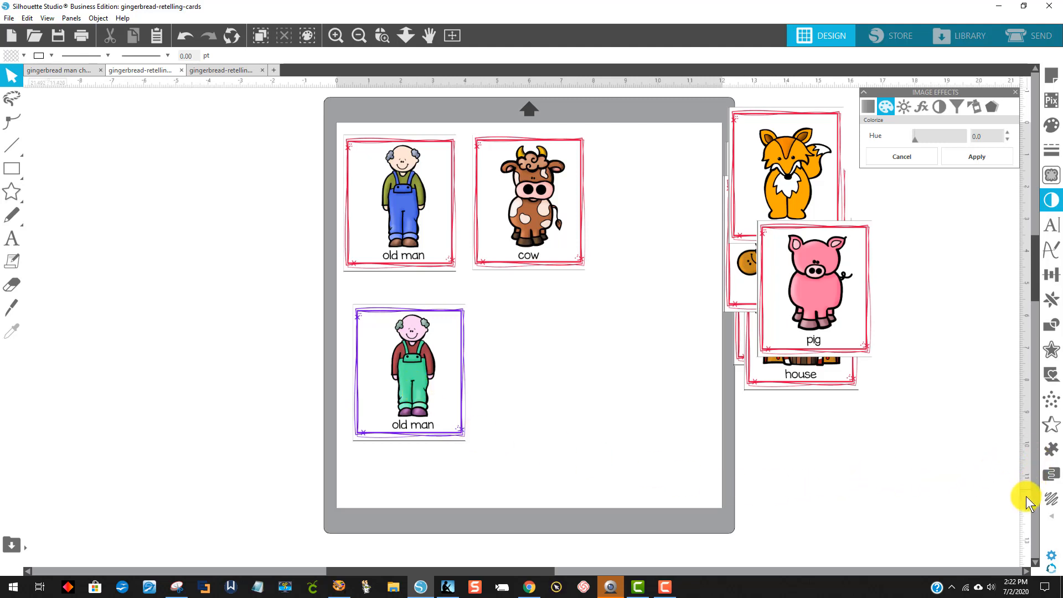
# Mark the figure on the recoloured old man card as the trace area and set the trace threshold to 95%.
pyautogui.click(1052, 180)
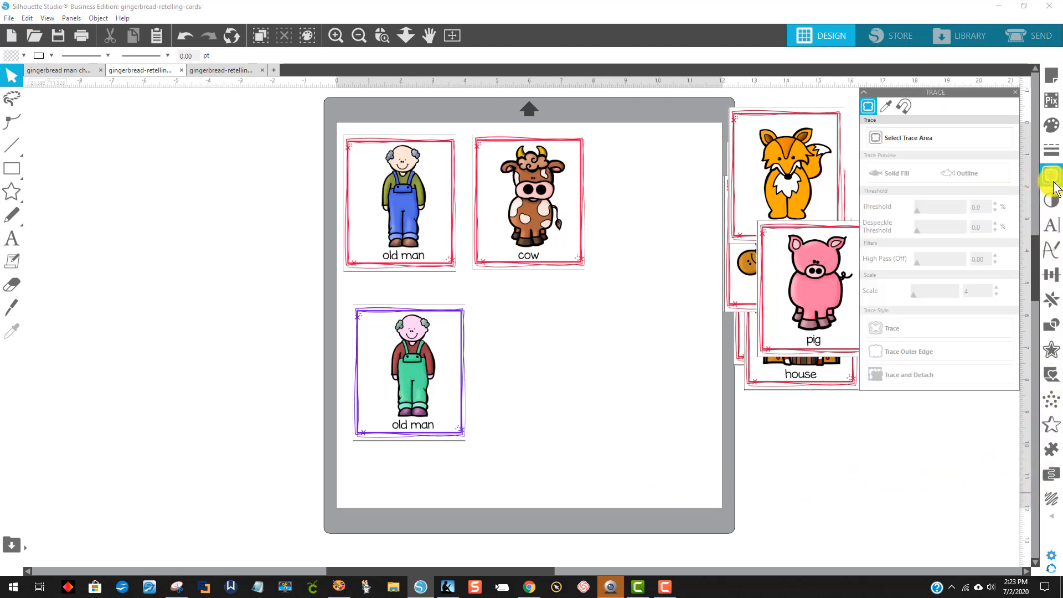
pyautogui.click(920, 139)
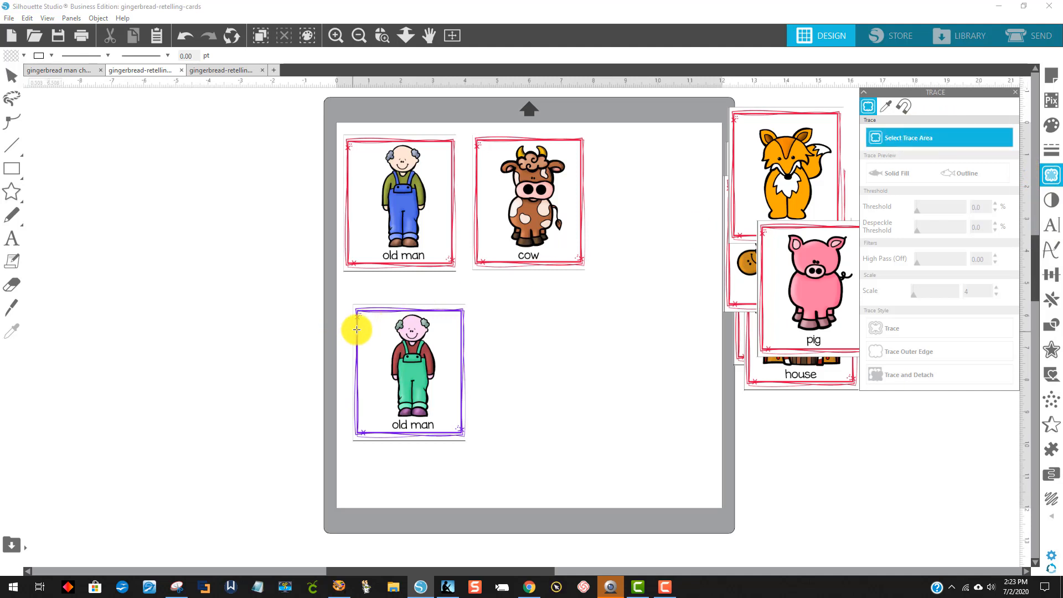
pyautogui.moveTo(373, 313)
pyautogui.mouseDown()
pyautogui.moveTo(440, 380)
pyautogui.moveTo(450, 421)
pyautogui.mouseUp()
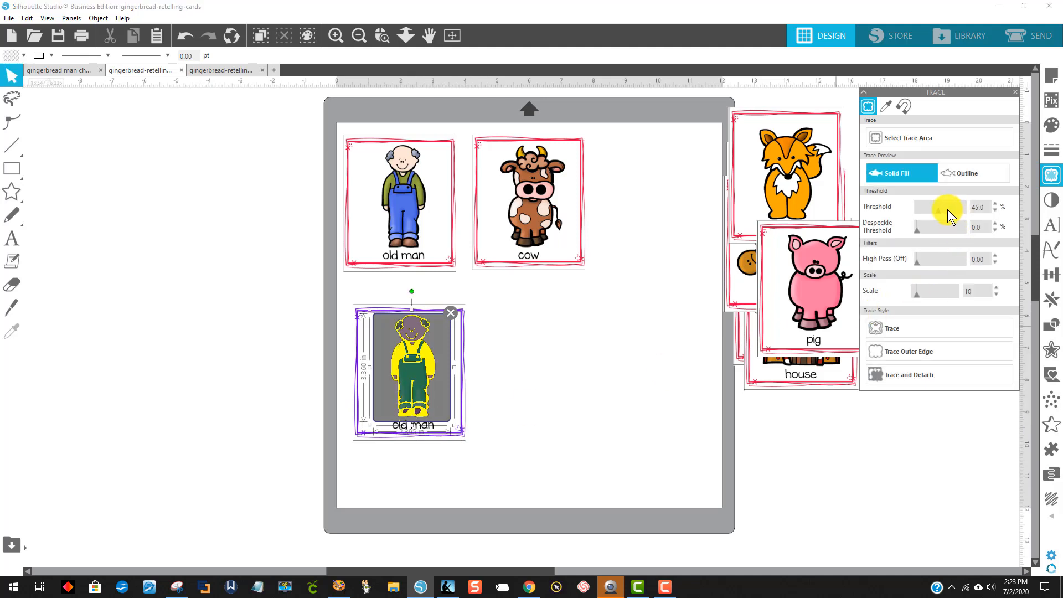
pyautogui.moveTo(961, 219); pyautogui.dragTo(961, 220)
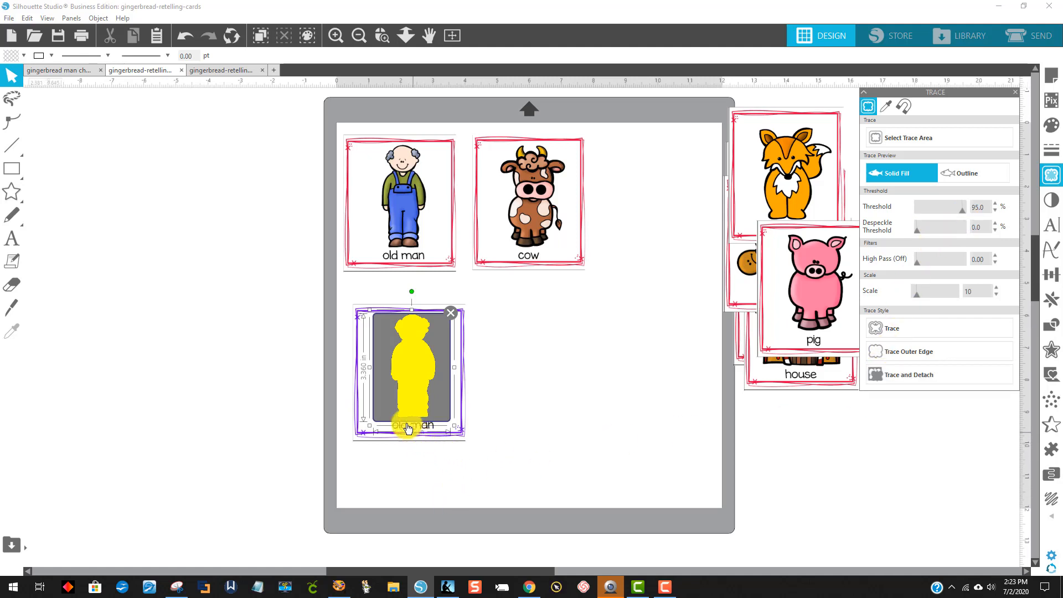
# Shorten the trace area so it excludes the old man caption, and trace and detach the figure.
pyautogui.click(382, 36)
pyautogui.moveTo(327, 291); pyautogui.dragTo(495, 460)
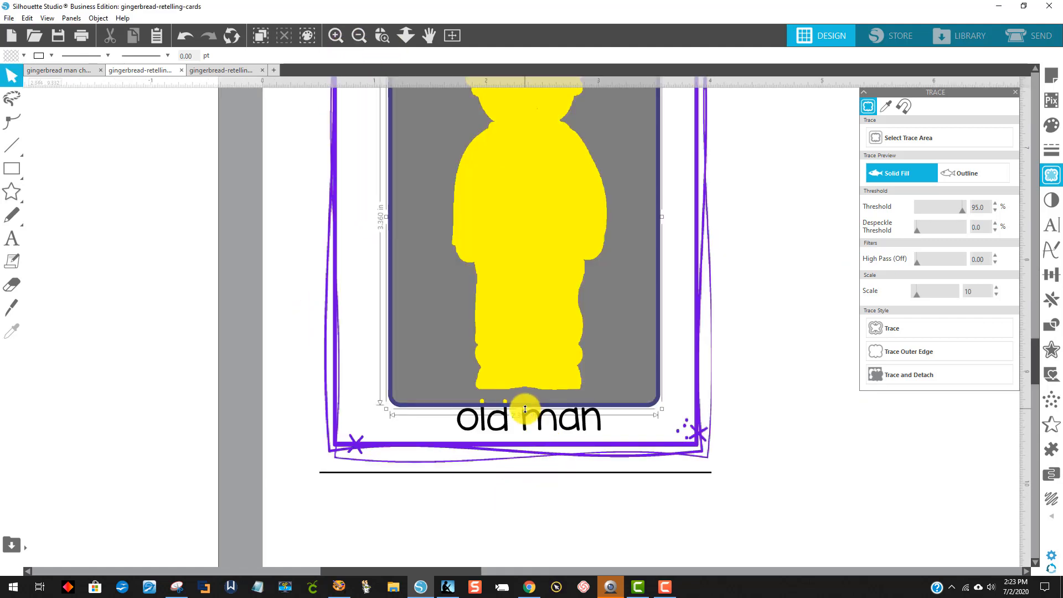
pyautogui.moveTo(525, 409); pyautogui.dragTo(529, 397)
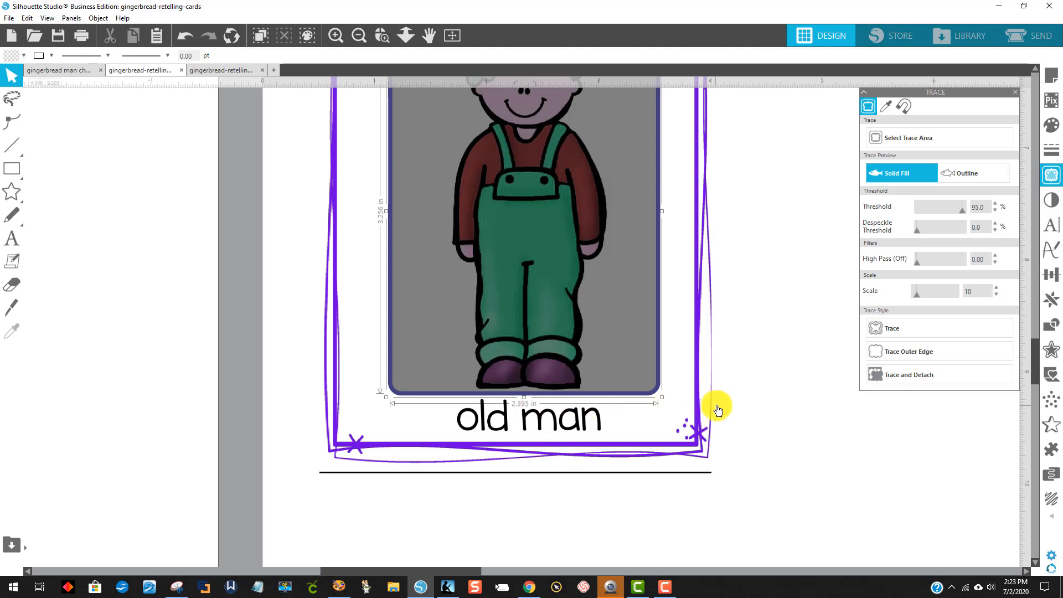
pyautogui.scroll(3, 718, 410)
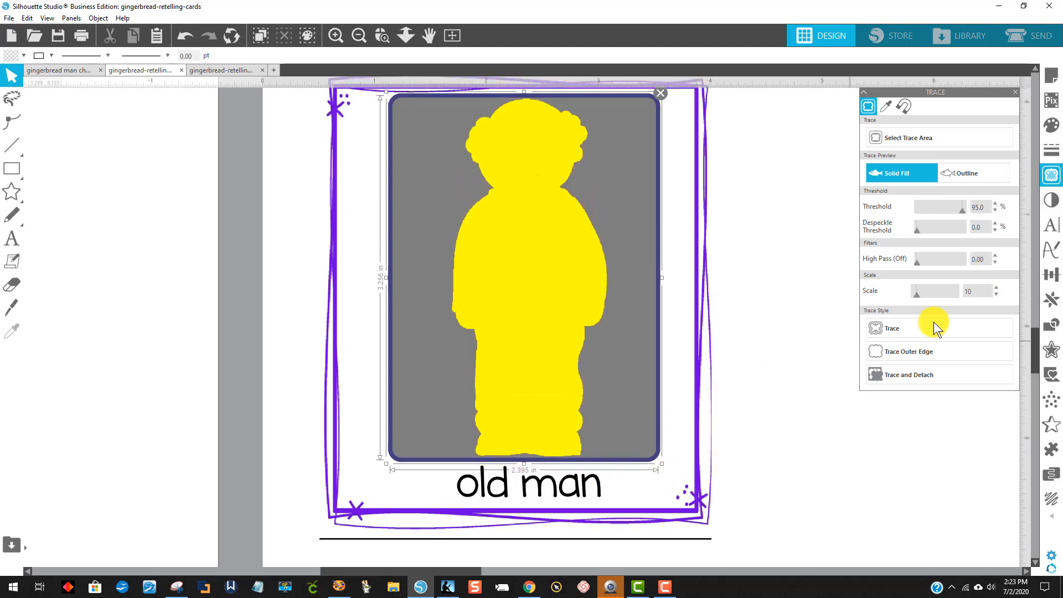
pyautogui.click(917, 379)
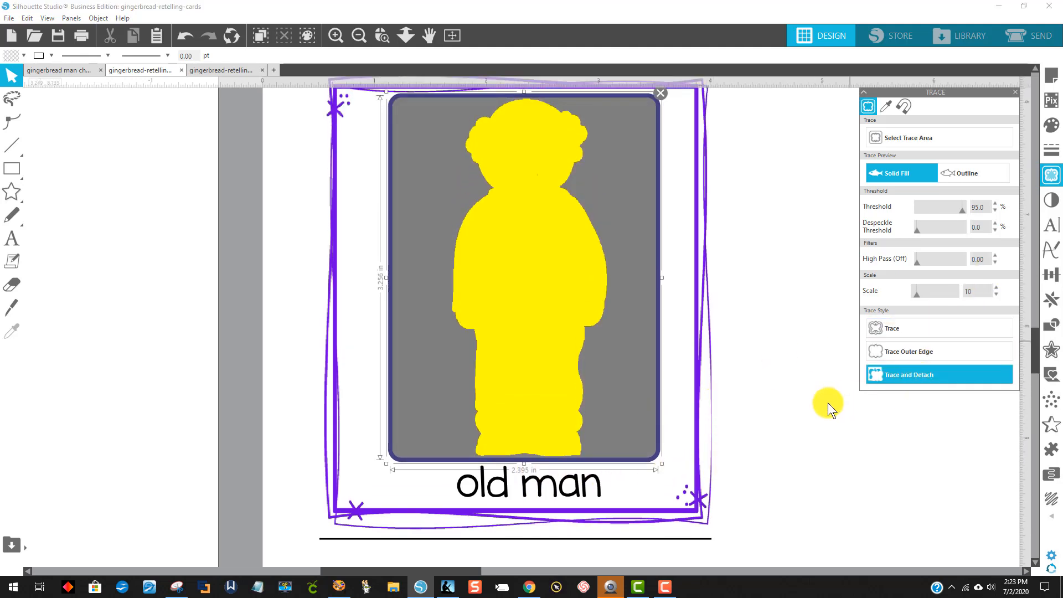
# Pull the detached green-overalls figure out beside its card and delete the leftover purple-bordered card.
pyautogui.moveTo(554, 311)
pyautogui.mouseDown()
pyautogui.moveTo(768, 377)
pyautogui.moveTo(829, 318)
pyautogui.mouseUp()
pyautogui.click(696, 463)
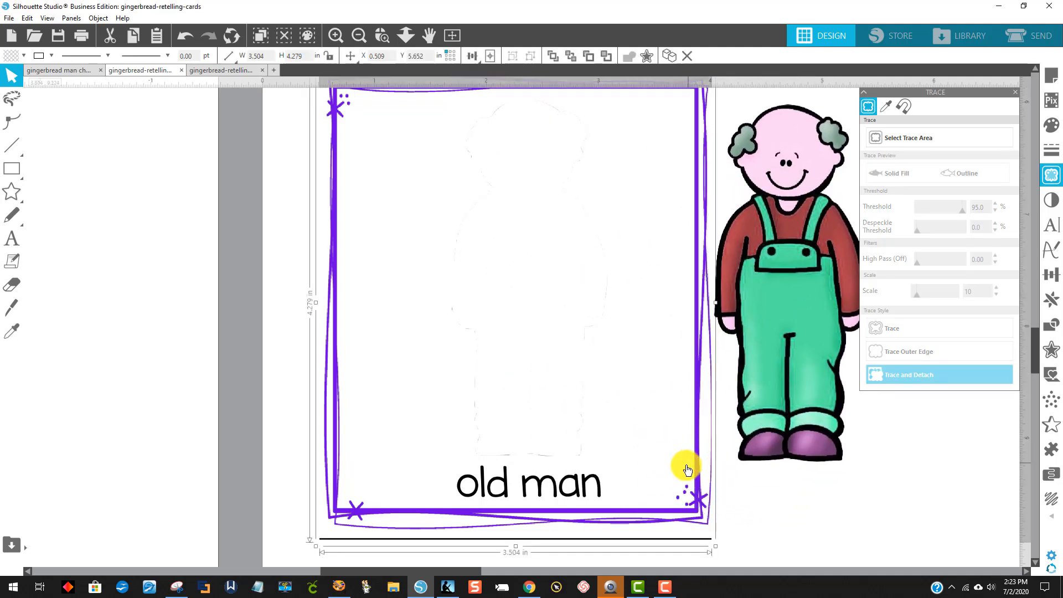
pyautogui.press('Delete')
# Move the recoloured figure below the cow card and place a copy of the original old man card below the original.
pyautogui.scroll(1, 605, 471)
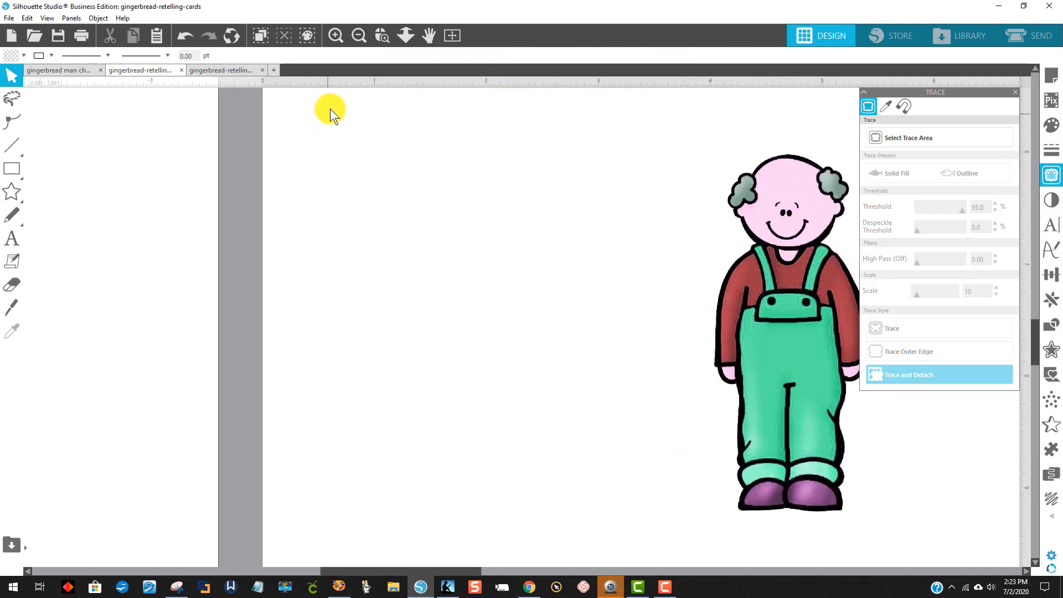
pyautogui.click(362, 36)
pyautogui.click(362, 35)
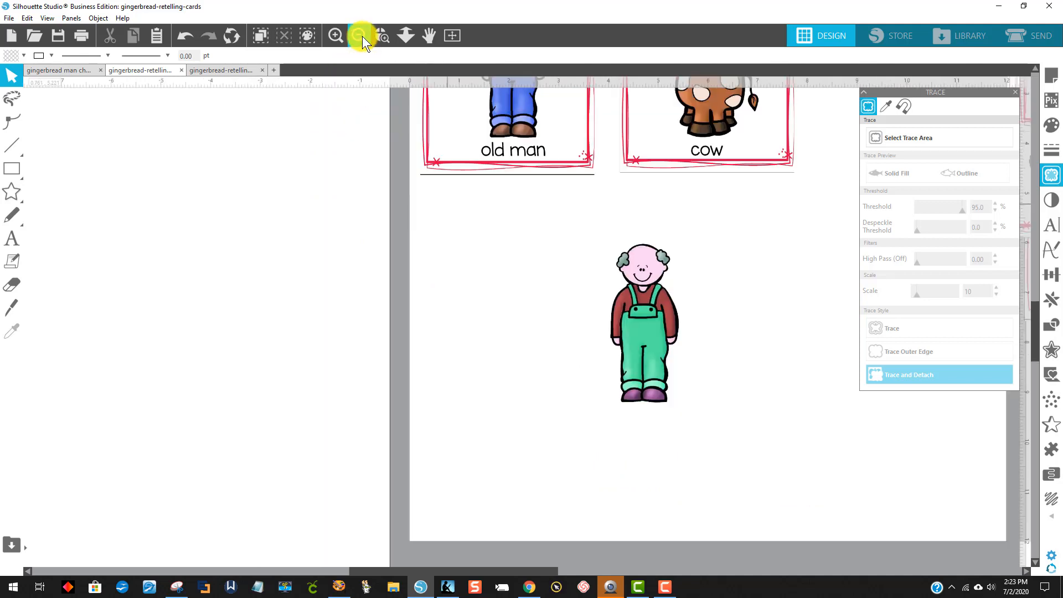
pyautogui.click(362, 35)
pyautogui.scroll(1, 667, 376)
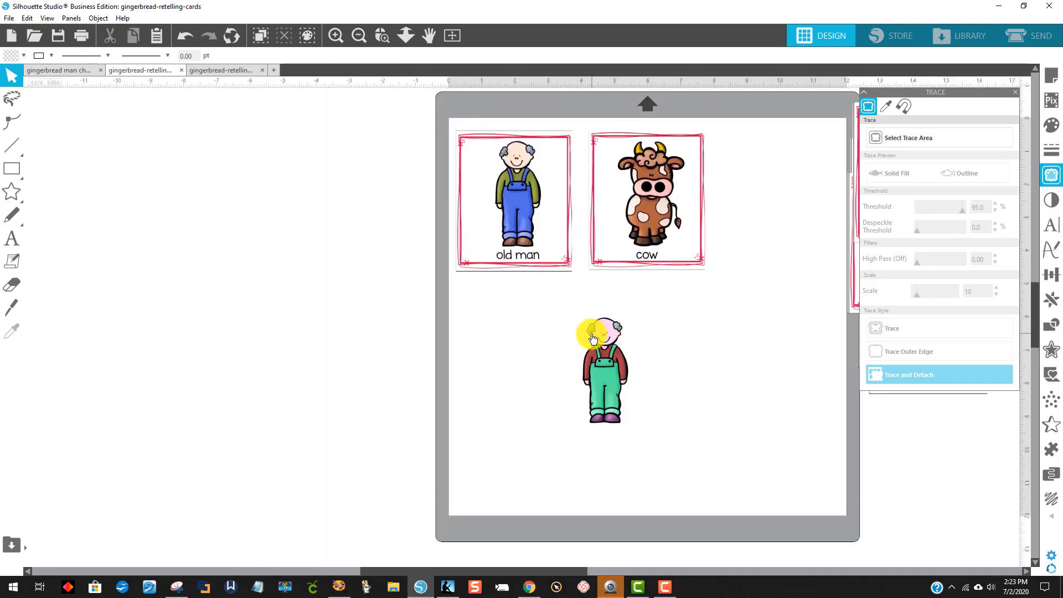
pyautogui.moveTo(611, 366); pyautogui.dragTo(676, 344)
pyautogui.click(512, 217)
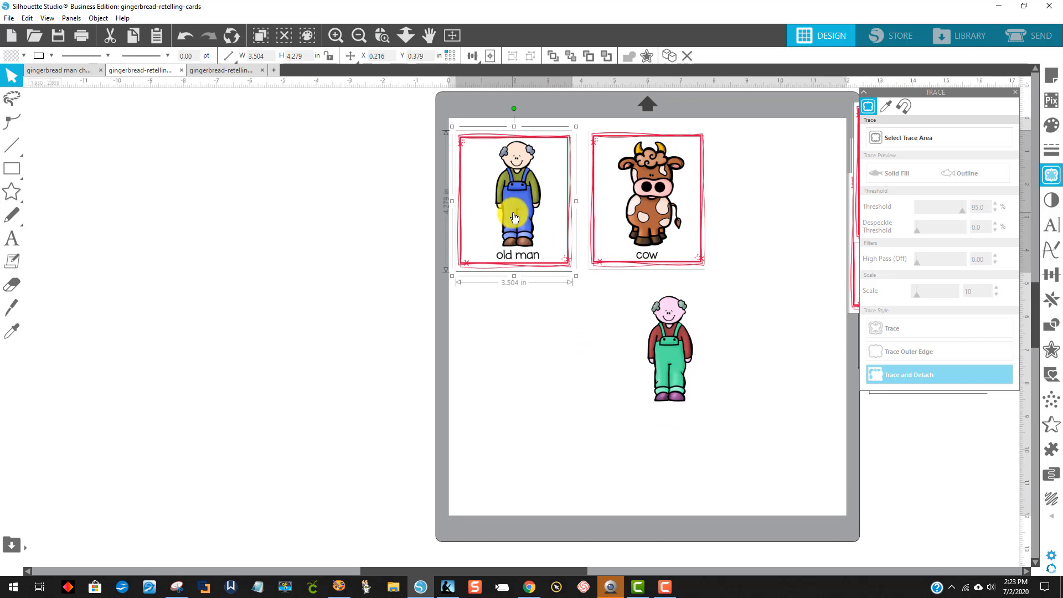
pyautogui.moveTo(516, 215); pyautogui.dragTo(532, 364)
pyautogui.click(714, 414)
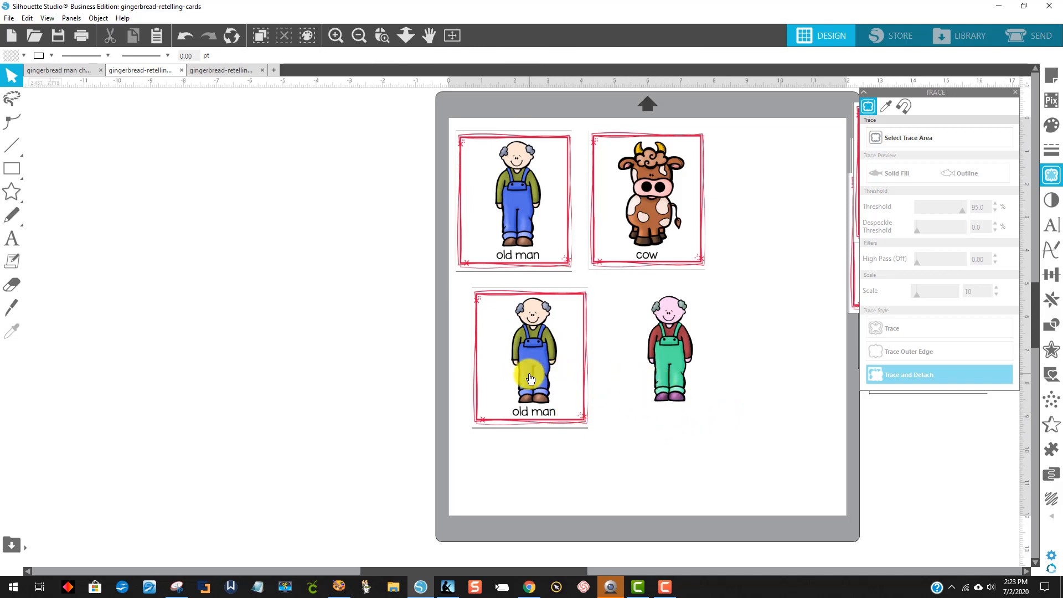
# Bring the recoloured figure to the front and place it over the figure on the copied old man card.
pyautogui.moveTo(672, 363); pyautogui.dragTo(730, 381)
pyautogui.rightClick(732, 386)
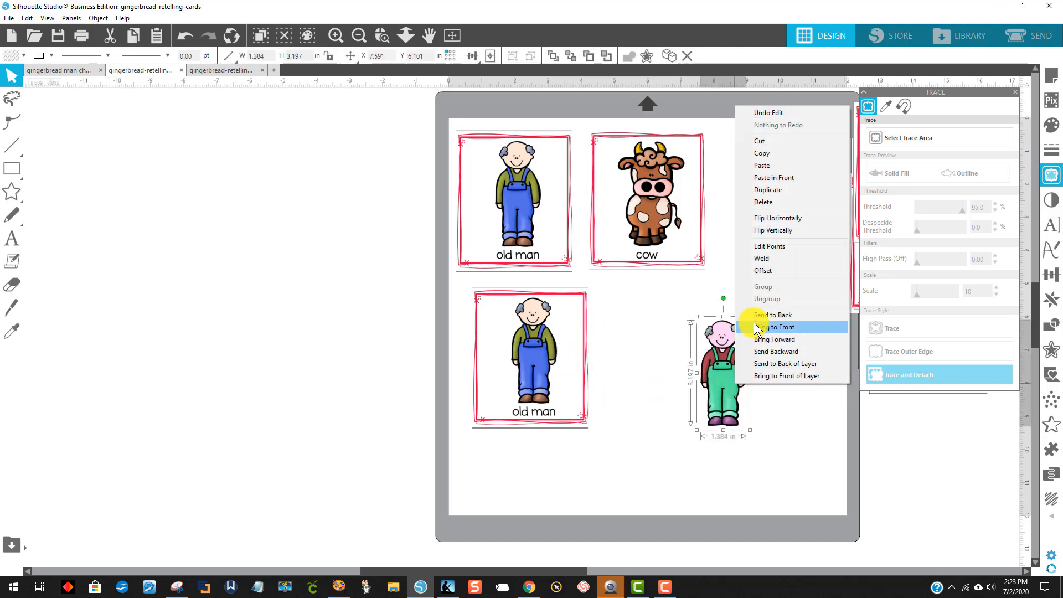
pyautogui.click(771, 327)
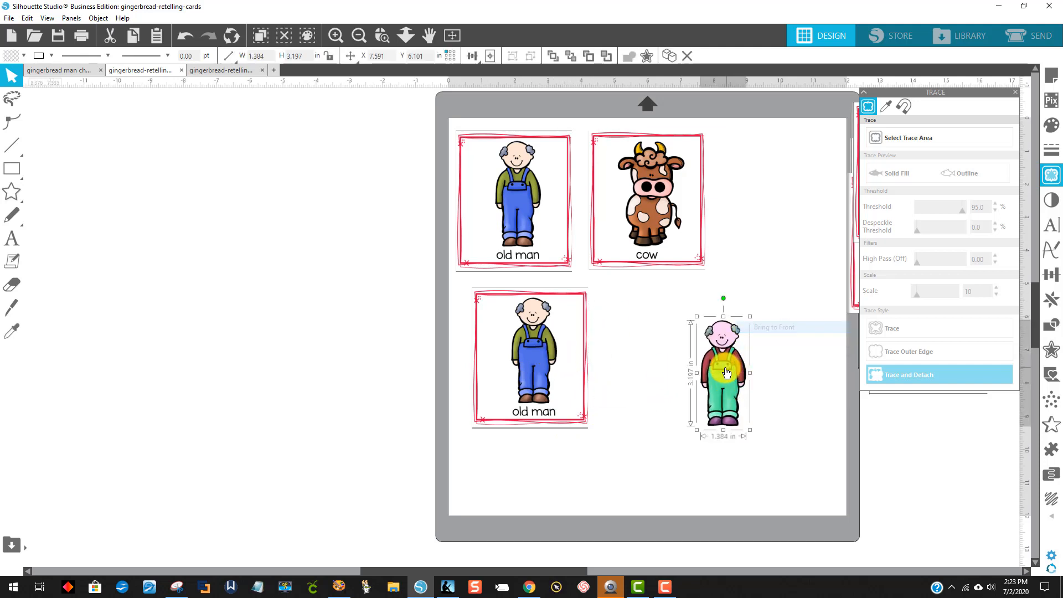
pyautogui.moveTo(722, 368); pyautogui.dragTo(537, 352)
# Fine-align the recoloured figure so it fully covers the original figure's outline on the copied card.
pyautogui.click(351, 56)
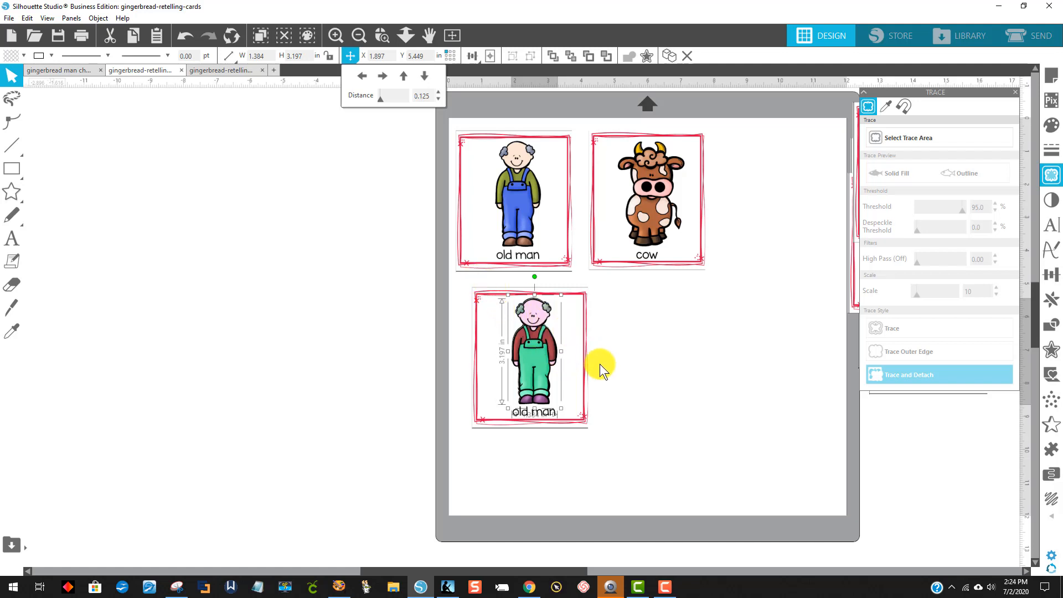
pyautogui.click(380, 35)
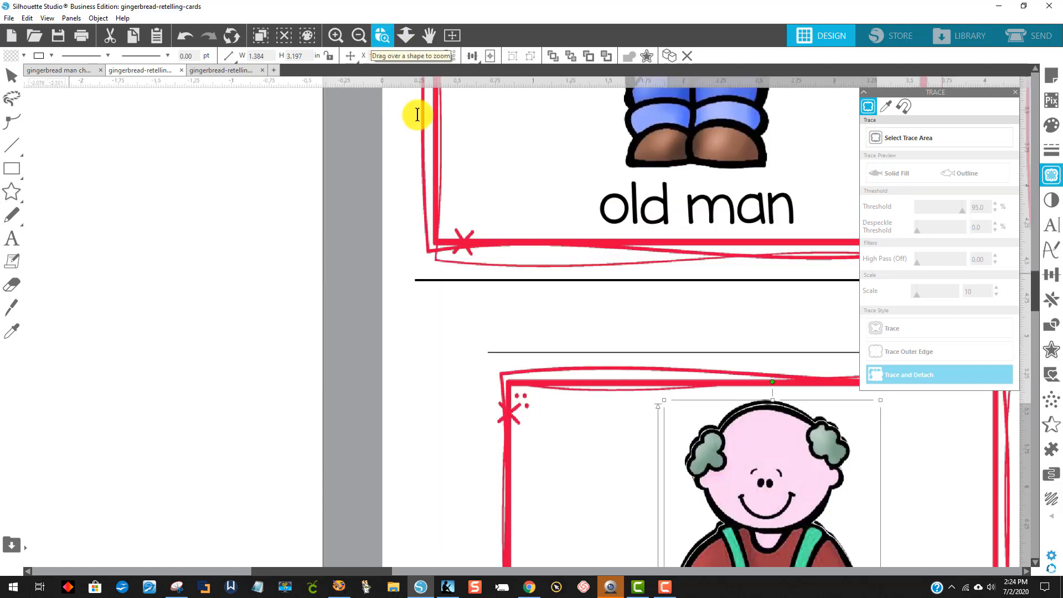
pyautogui.scroll(-3, 646, 280)
pyautogui.scroll(-2, 661, 384)
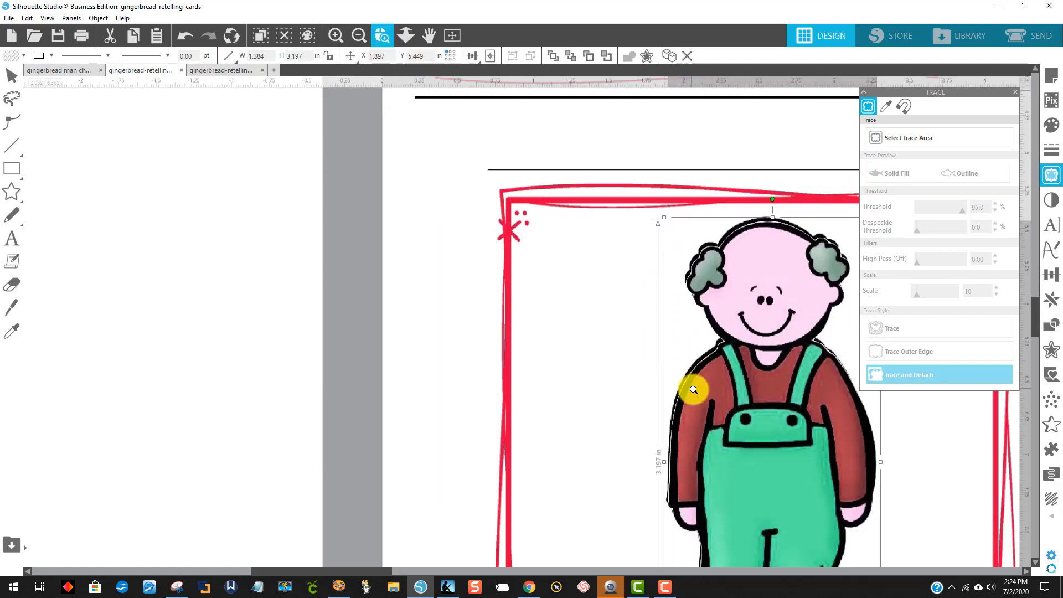
pyautogui.click(741, 376)
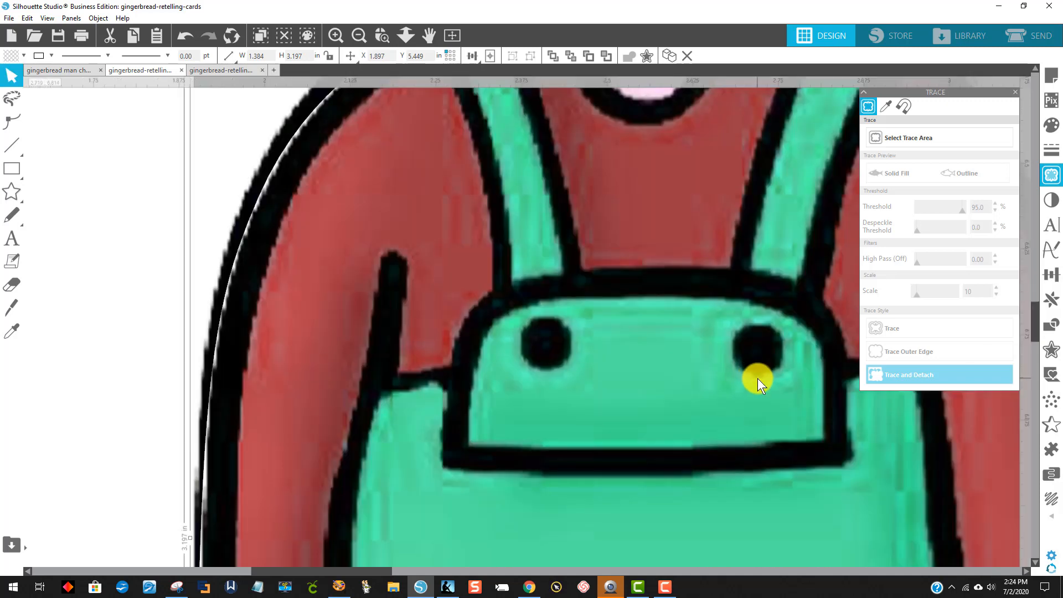
pyautogui.scroll(1, 387, 221)
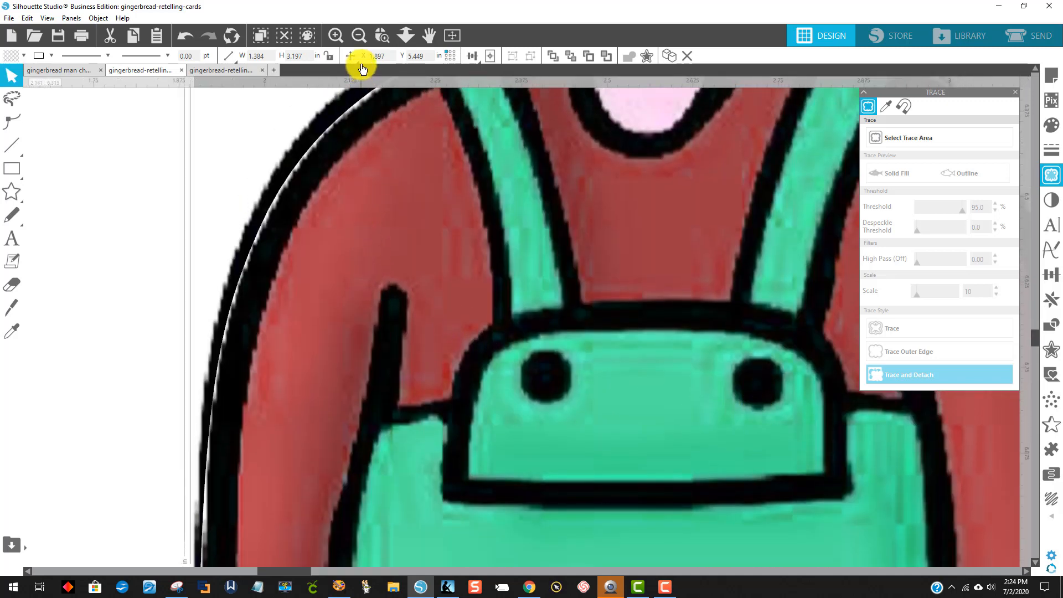
pyautogui.click(358, 36)
pyautogui.click(358, 37)
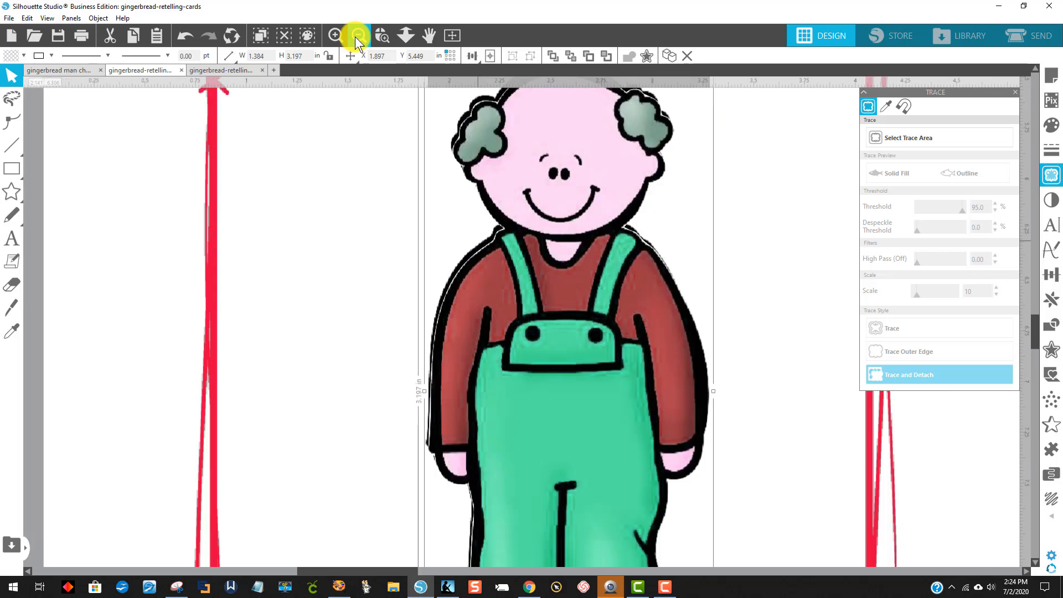
pyautogui.moveTo(540, 238); pyautogui.dragTo(559, 241)
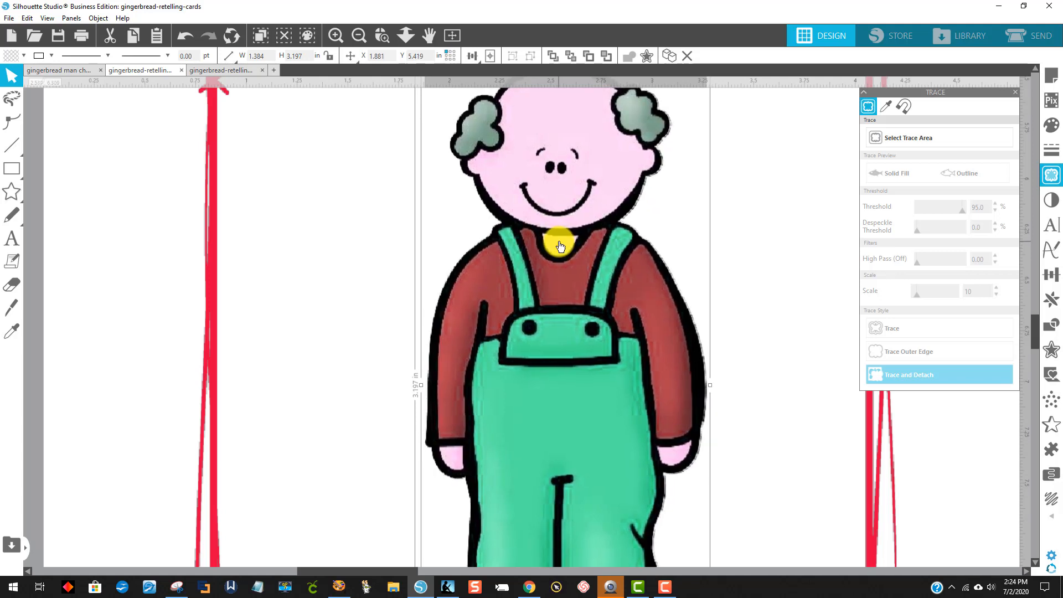
pyautogui.click(360, 38)
pyautogui.click(814, 486)
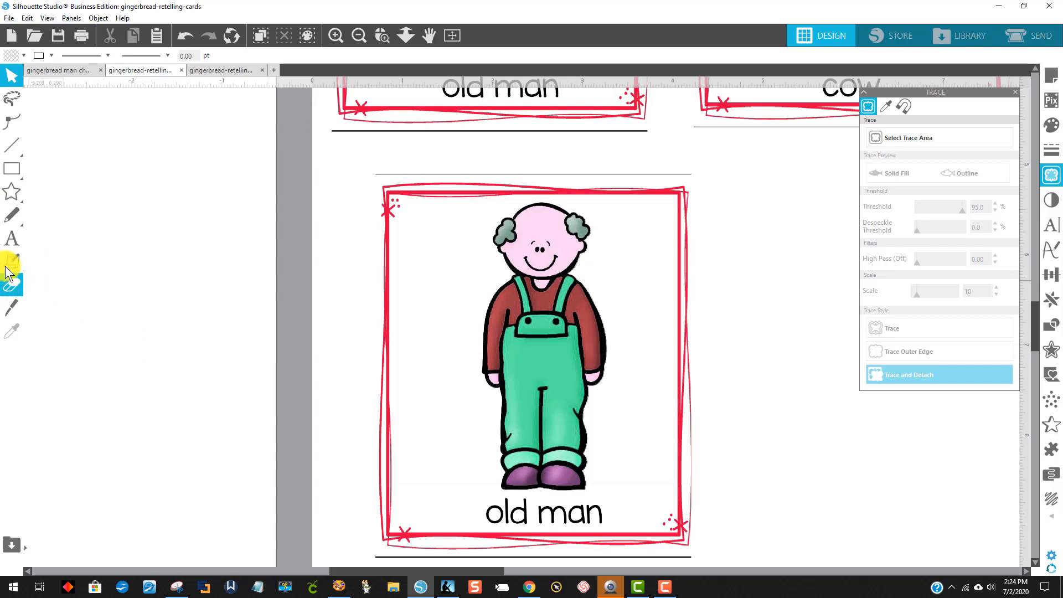
# Draw a rectangle about 1.55 by 0.31 in over the old man caption on the copied card.
pyautogui.click(12, 169)
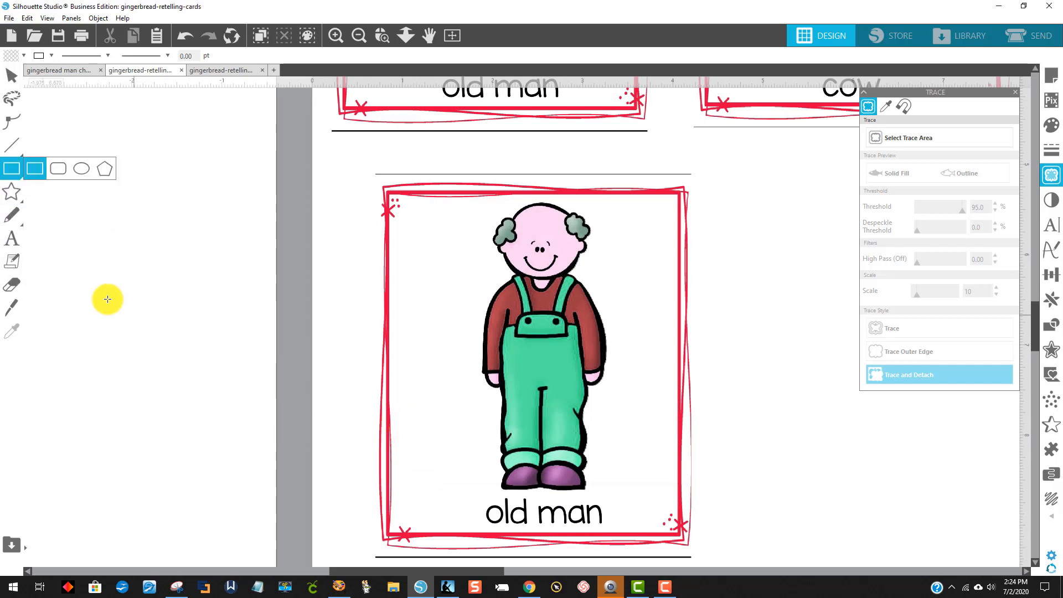
pyautogui.moveTo(12, 191)
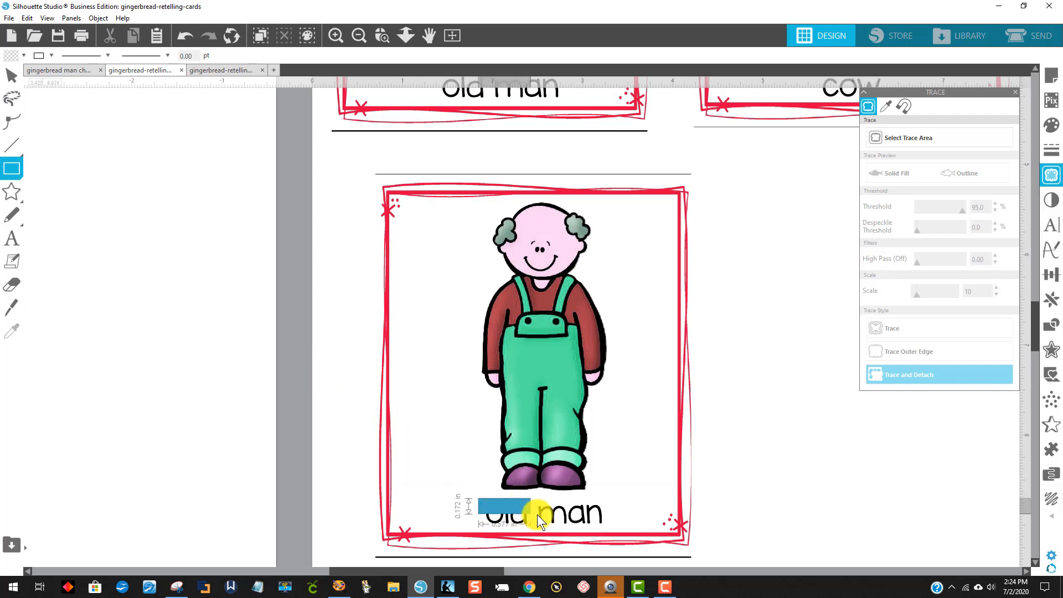
pyautogui.moveTo(537, 513); pyautogui.dragTo(619, 526)
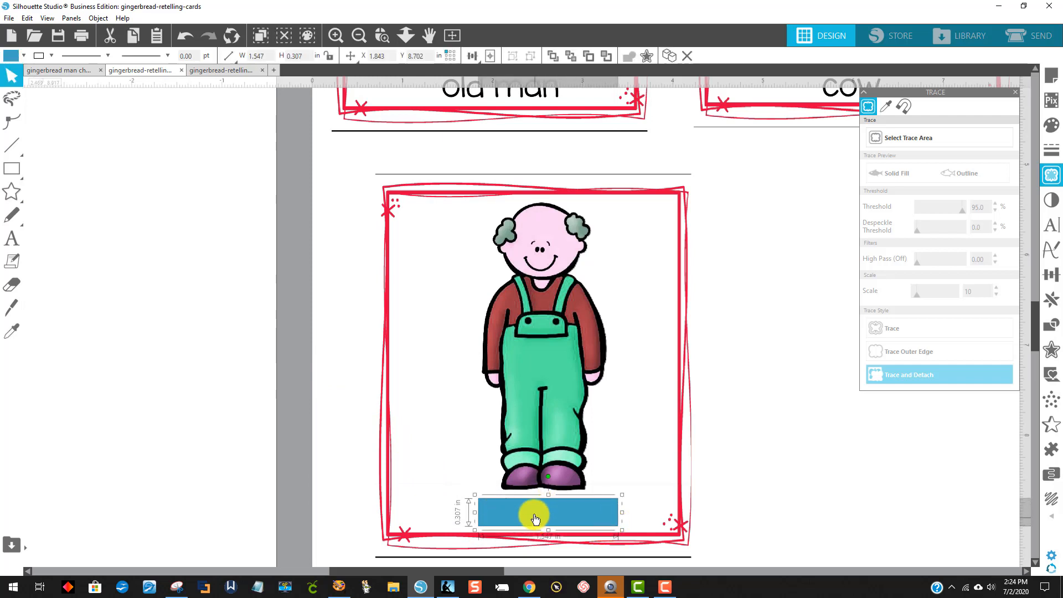
# Fill the rectangle over the caption with white and hide its outline.
pyautogui.click(11, 55)
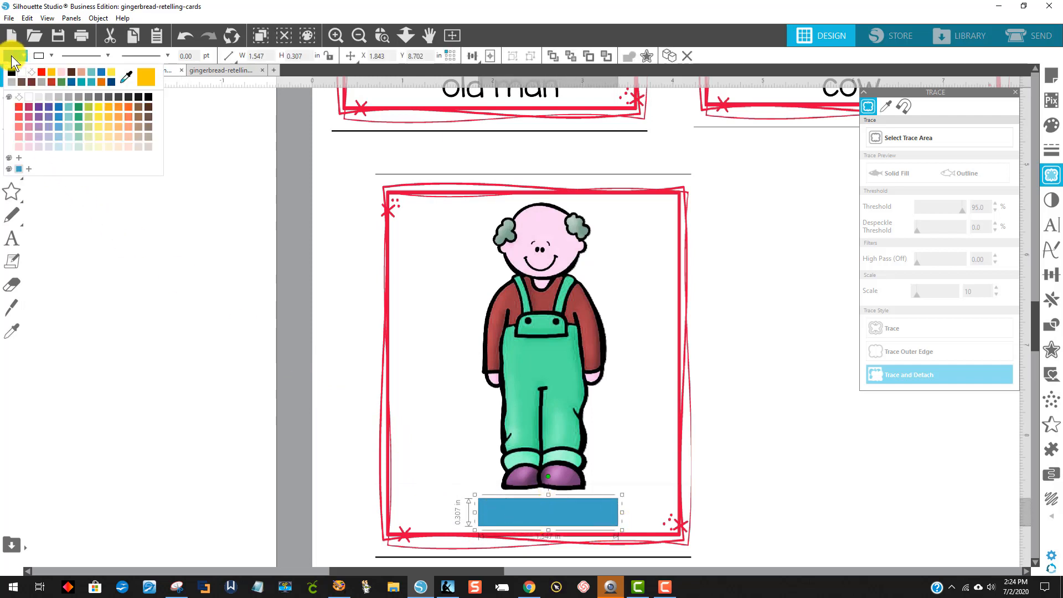
pyautogui.click(23, 74)
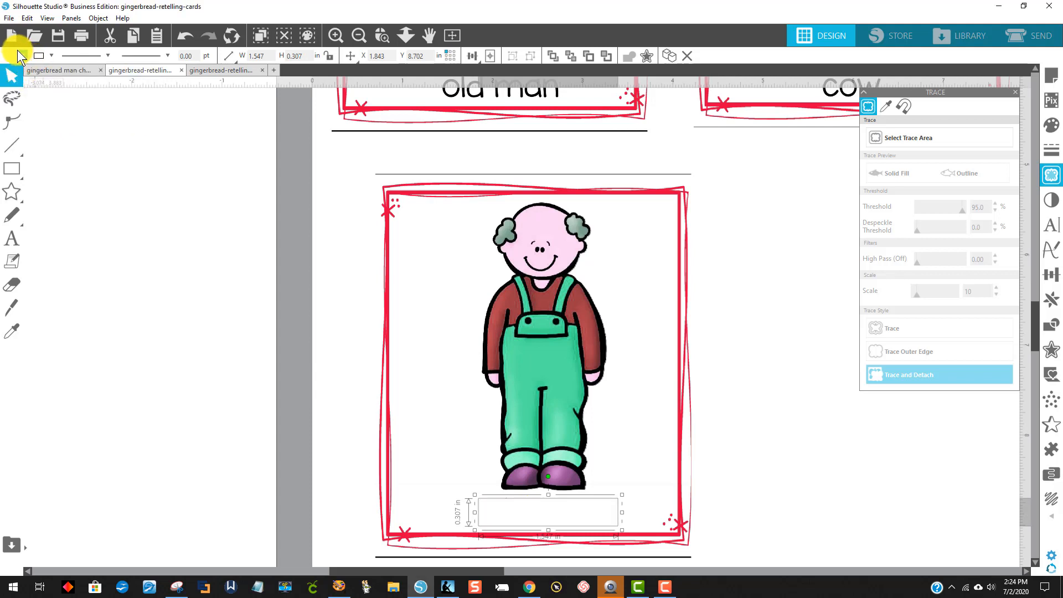
pyautogui.click(41, 57)
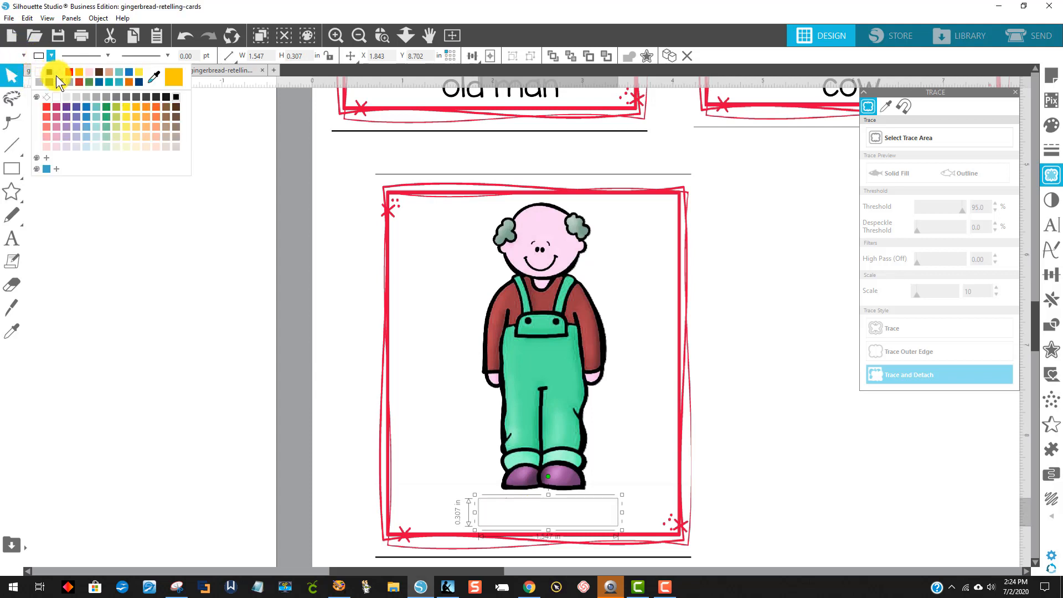
pyautogui.click(60, 72)
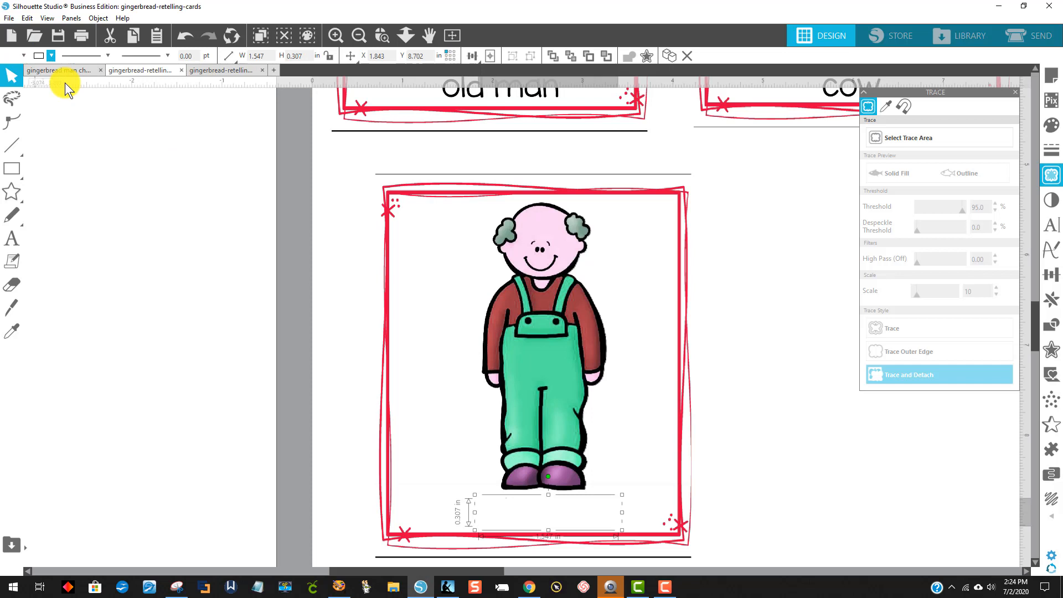
pyautogui.click(149, 329)
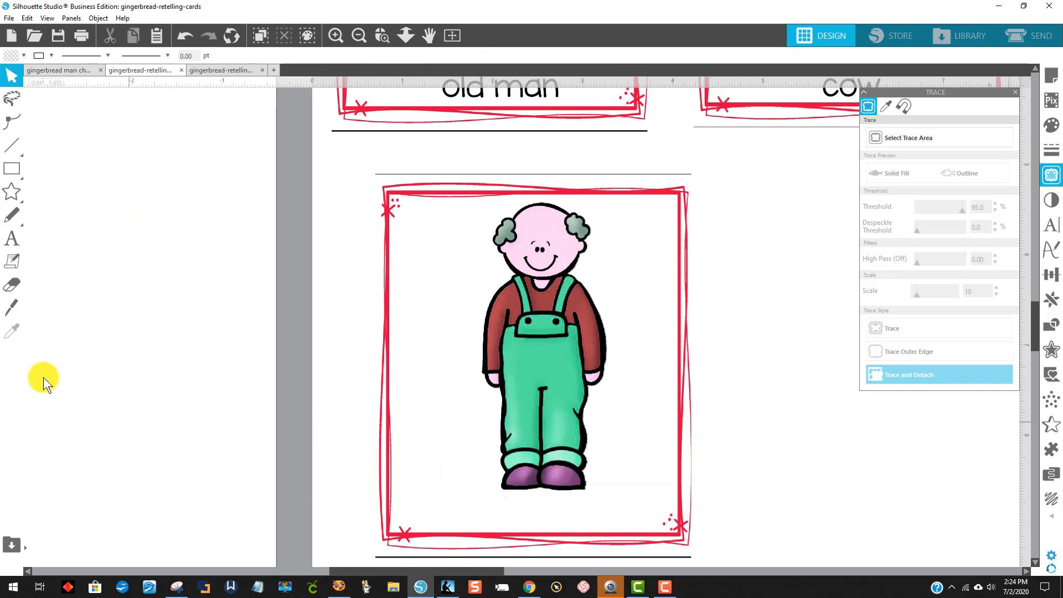
# Add the text "butcher" at the bottom of the recoloured card where the caption was.
pyautogui.click(8, 246)
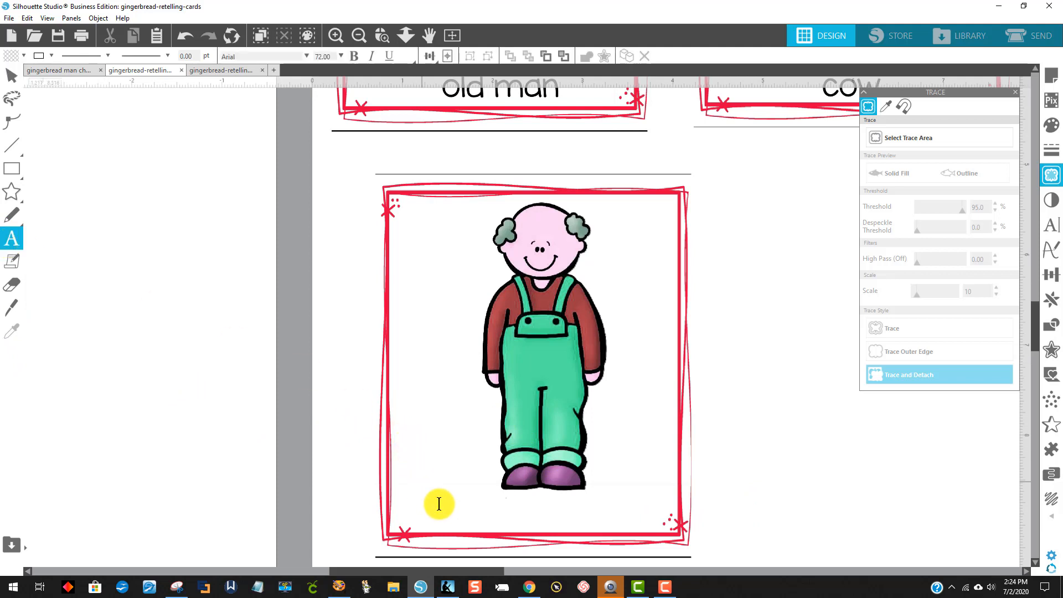
pyautogui.click(461, 522)
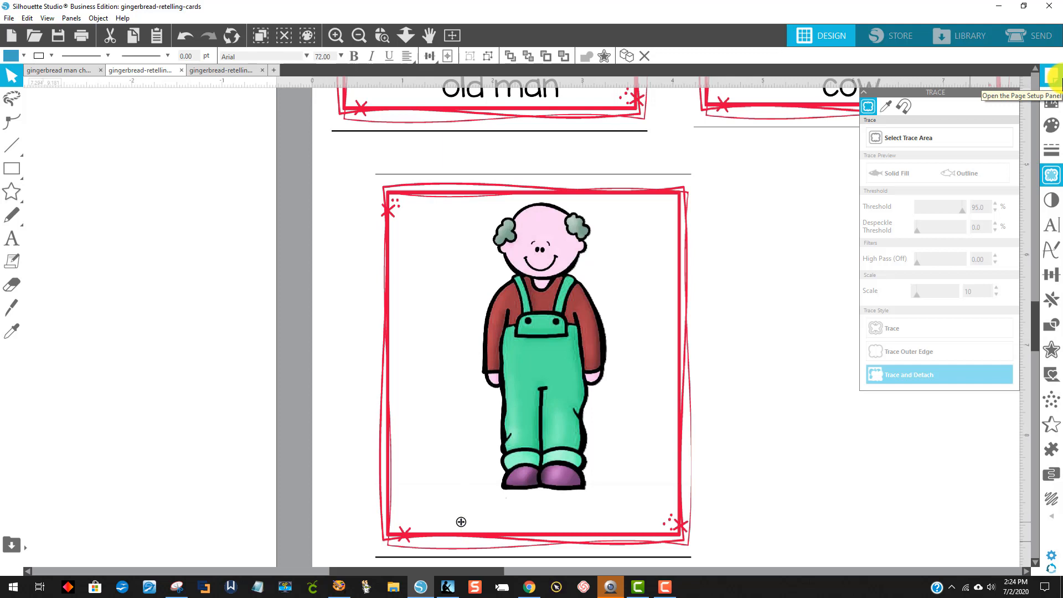
pyautogui.write('butcher')
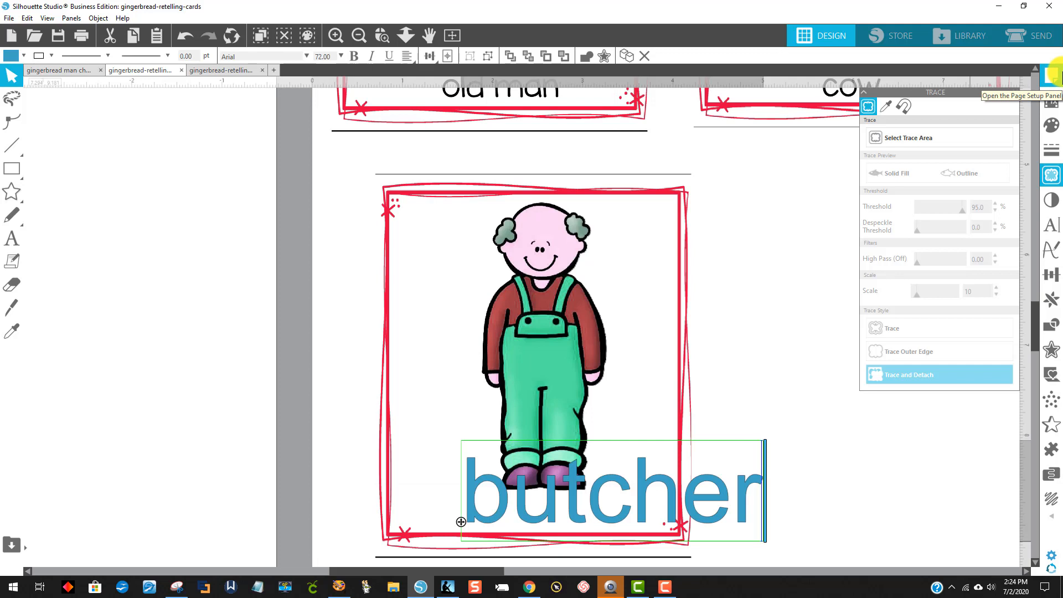
# Shrink the "butcher" text to about 26 pt and place it beneath the figure's shoes on the recoloured card.
pyautogui.click(770, 533)
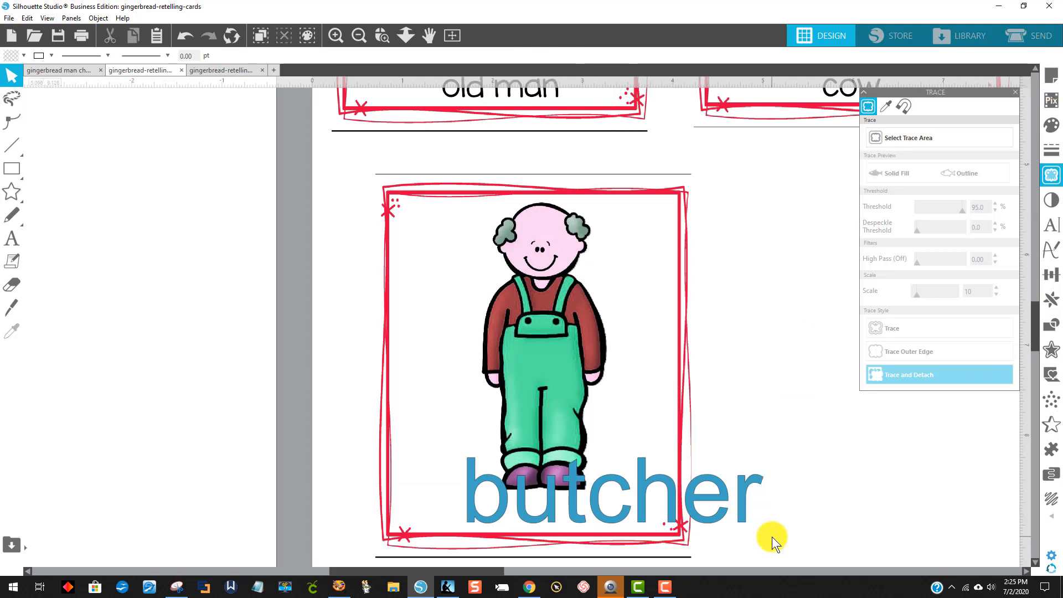
pyautogui.click(750, 512)
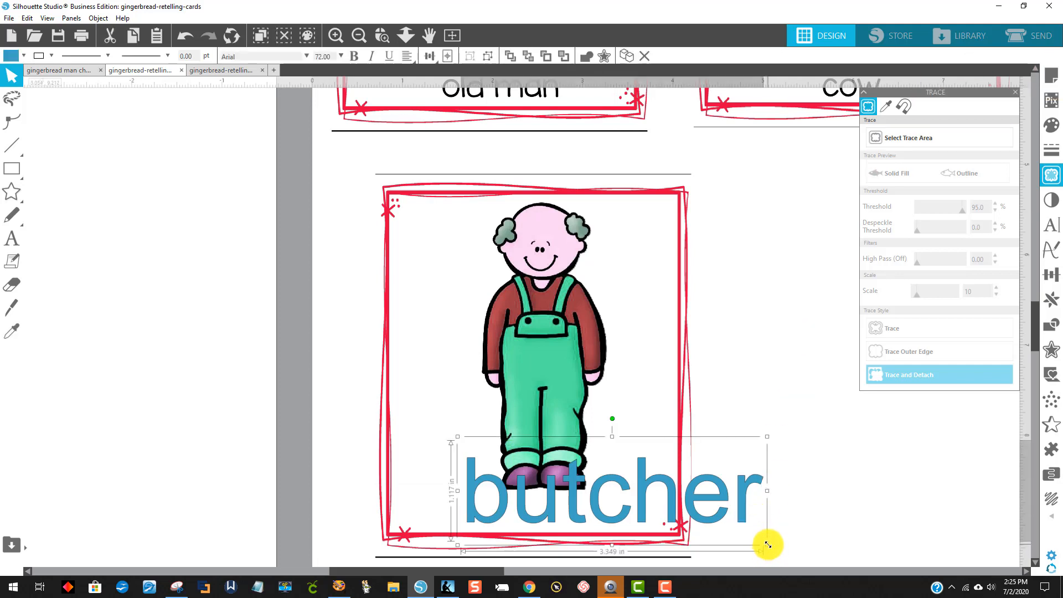
pyautogui.moveTo(768, 545); pyautogui.dragTo(539, 142)
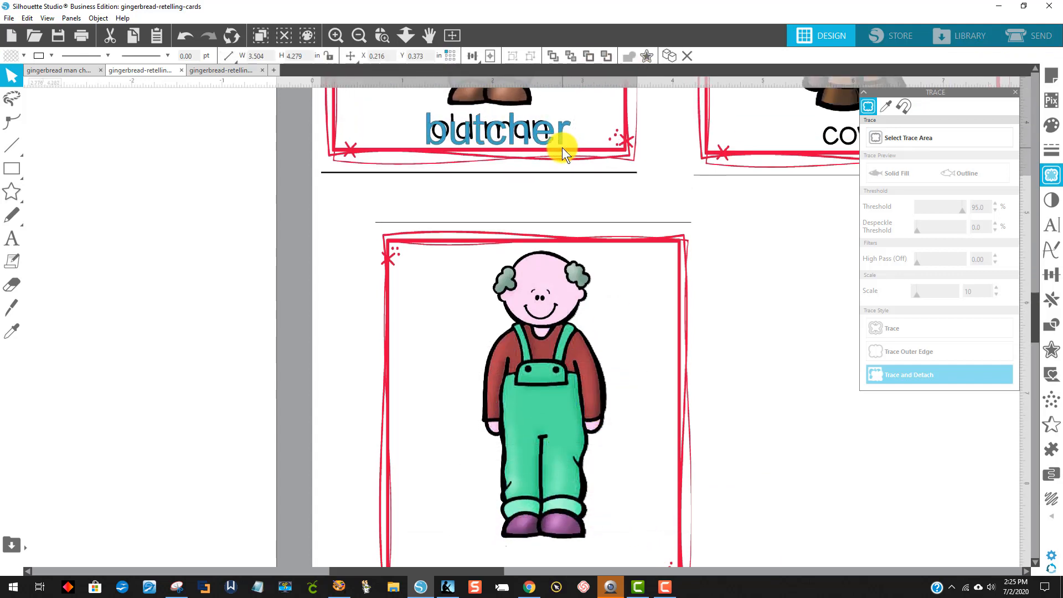
pyautogui.hotkey('ctrl', 'z')
pyautogui.click(549, 128)
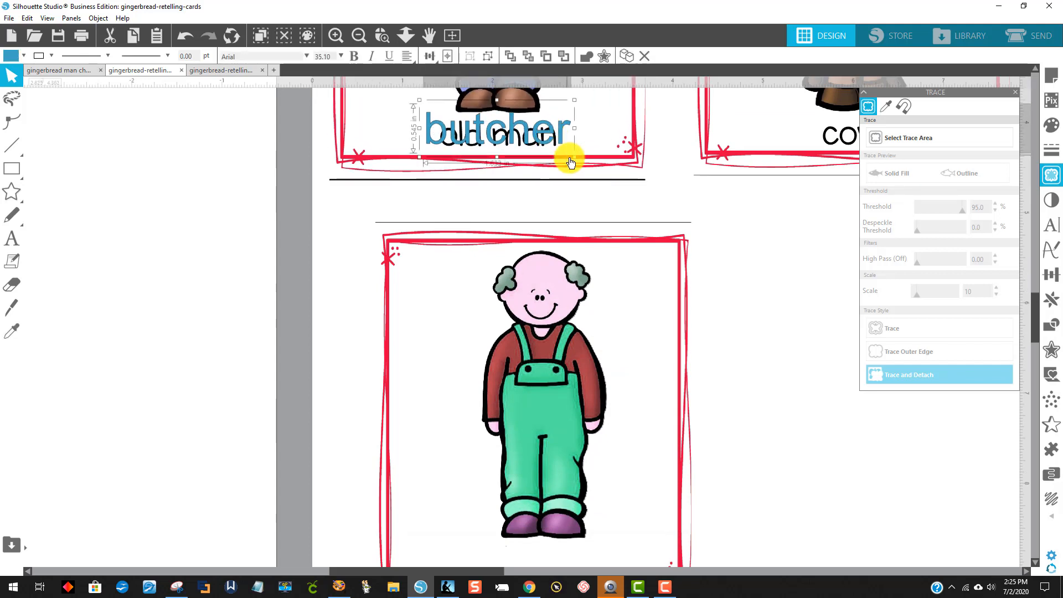
pyautogui.moveTo(572, 155); pyautogui.dragTo(546, 519)
pyautogui.scroll(-2, 703, 407)
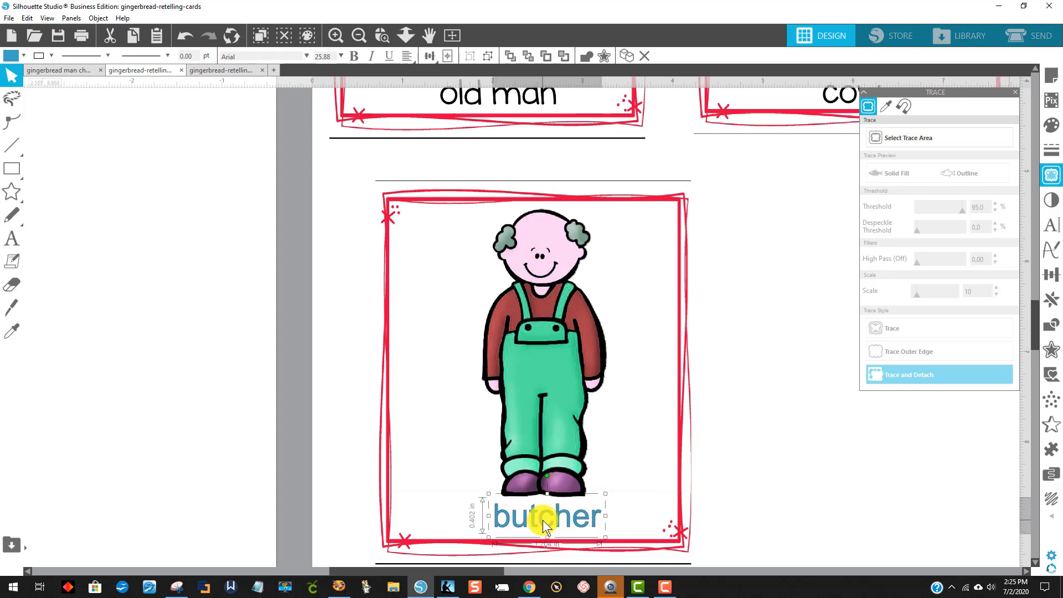
# Fill the "butcher" caption text with black.
pyautogui.click(19, 55)
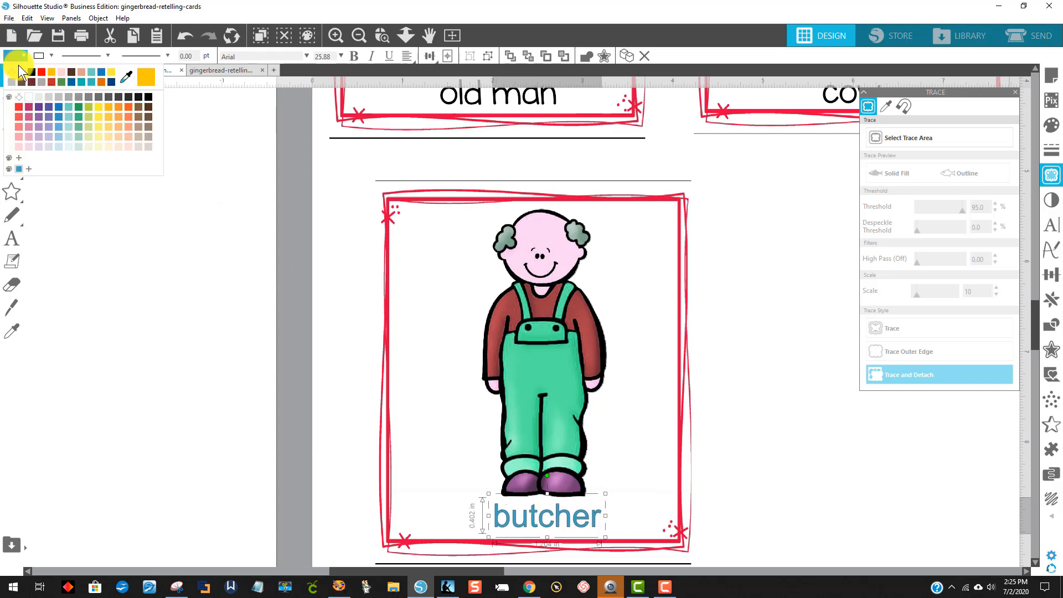
pyautogui.click(35, 72)
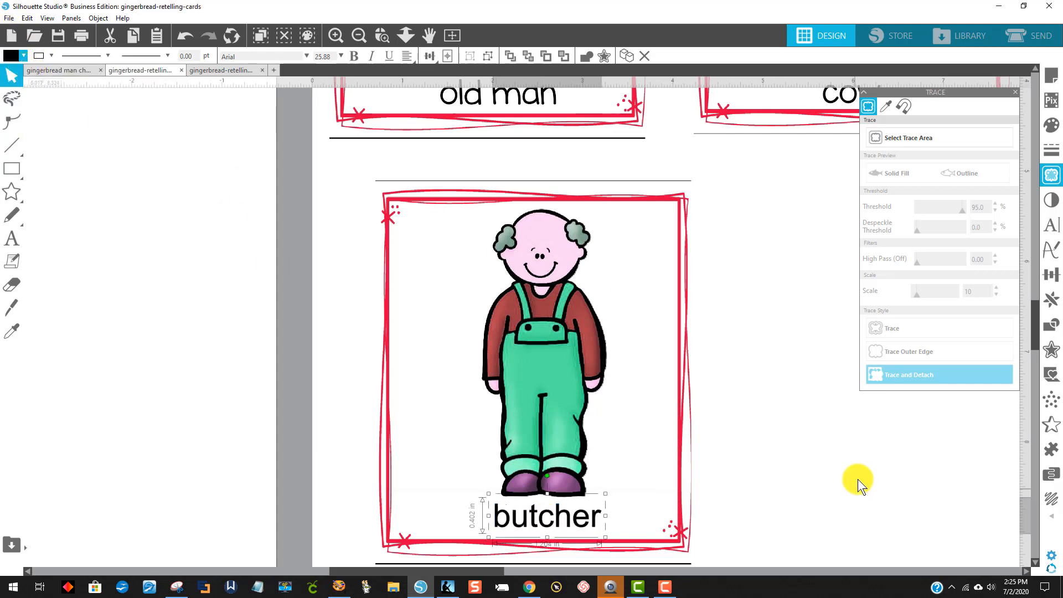
pyautogui.click(863, 464)
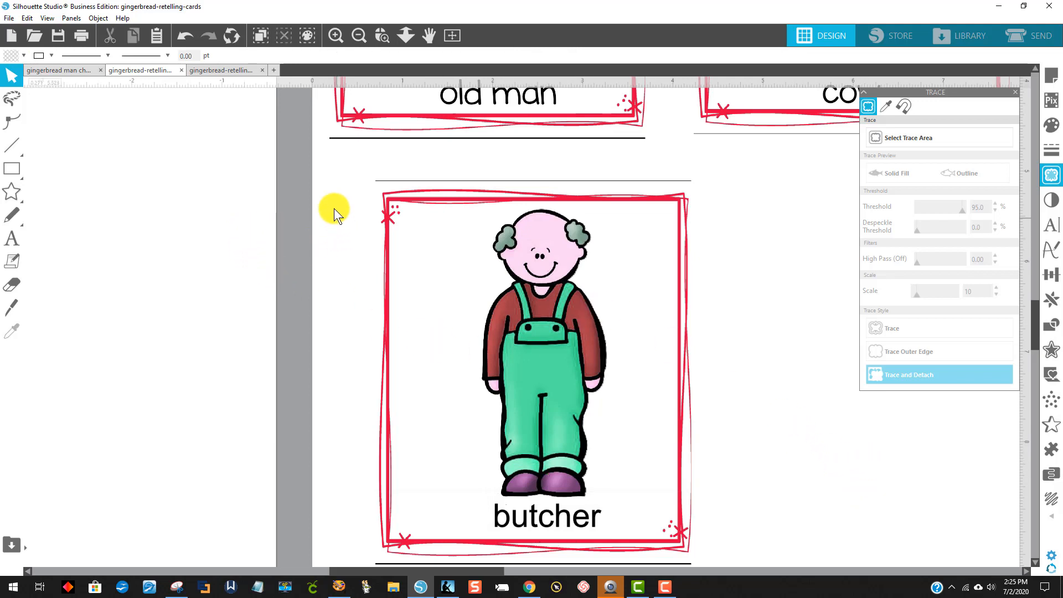
# Group the recoloured figure, the "butcher" caption, its white cover rectangle and the card into one object.
pyautogui.moveTo(343, 175); pyautogui.dragTo(640, 404)
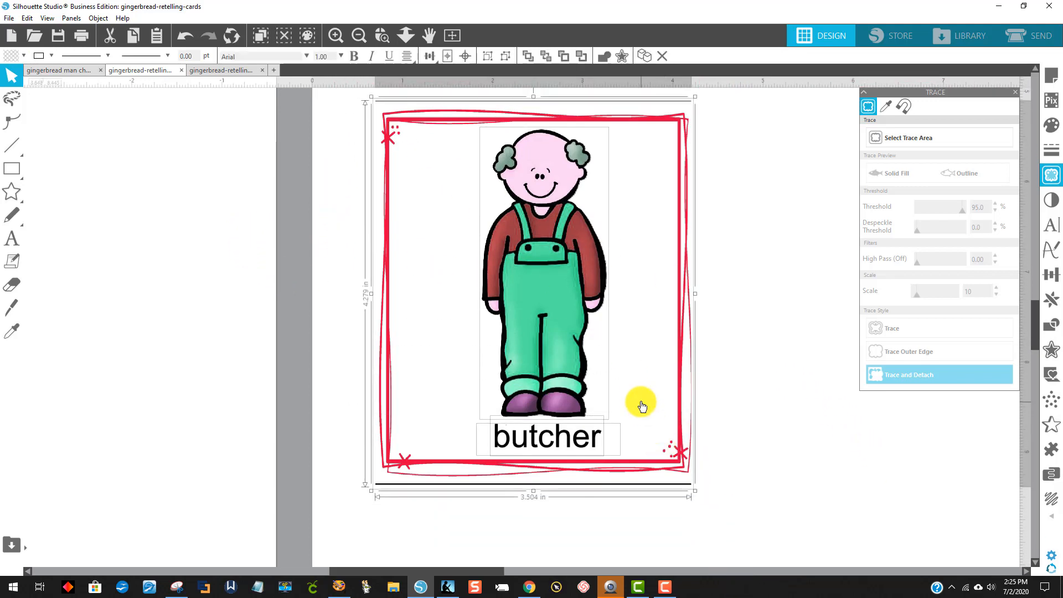
pyautogui.rightClick(640, 404)
pyautogui.click(703, 265)
pyautogui.scroll(2, 745, 413)
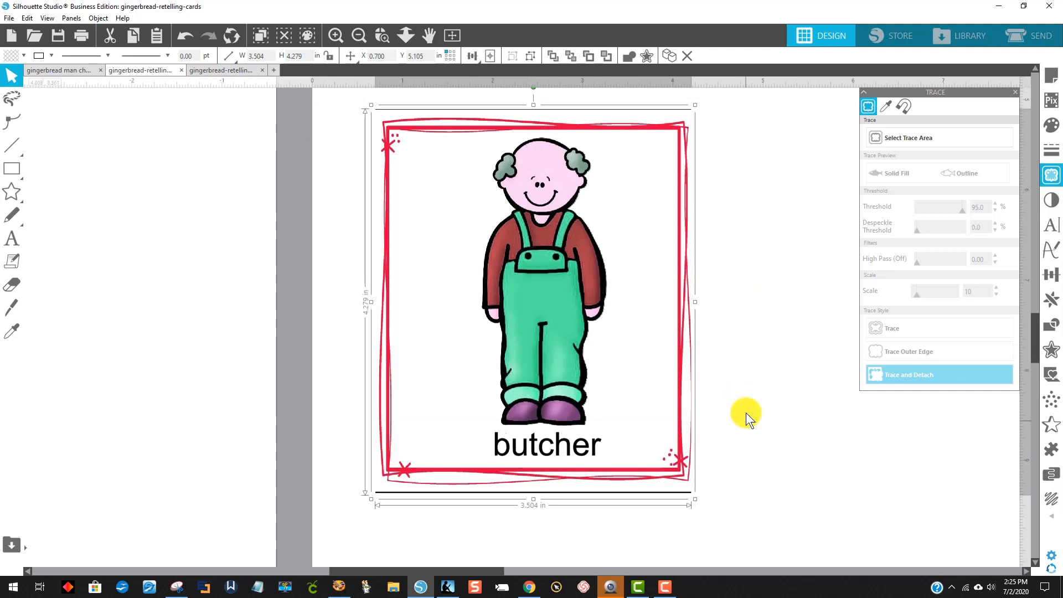
pyautogui.scroll(-3, 759, 403)
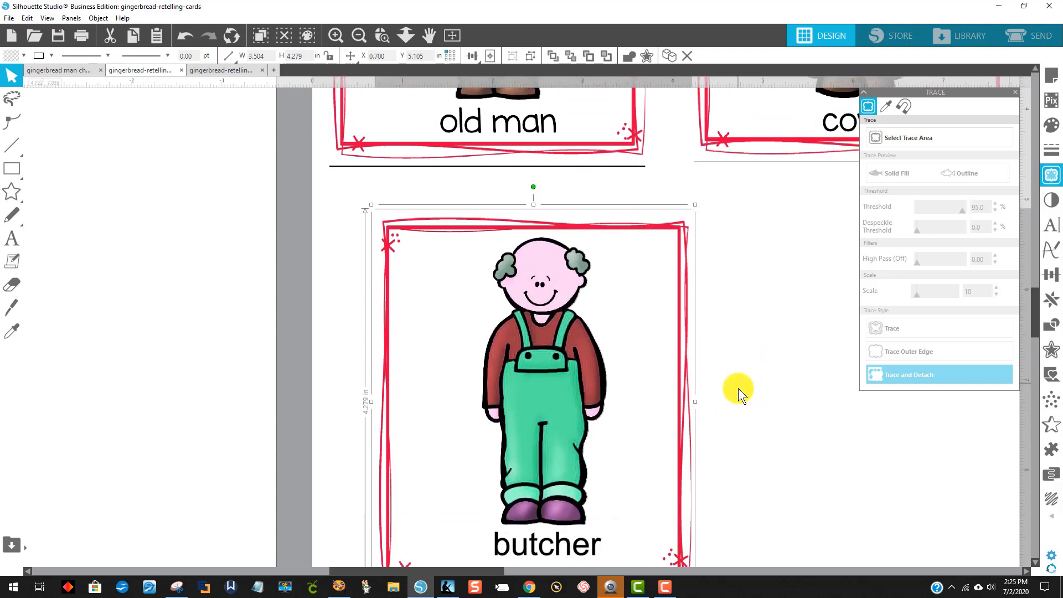
pyautogui.click(704, 548)
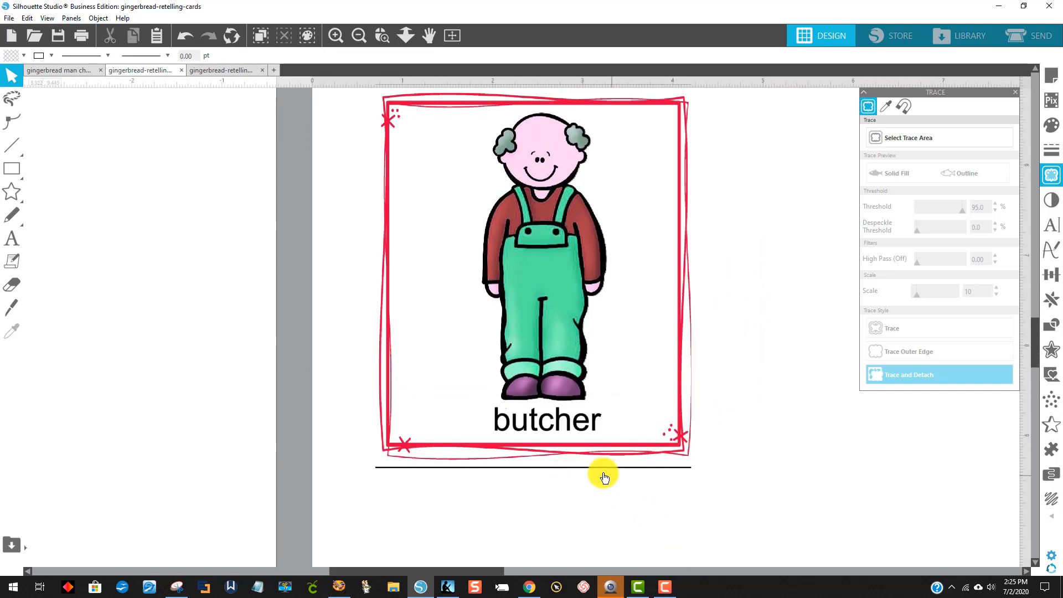
# Cut the black line off below the butcher card's frame with a straight solid Knife cut and delete it.
pyautogui.click(8, 313)
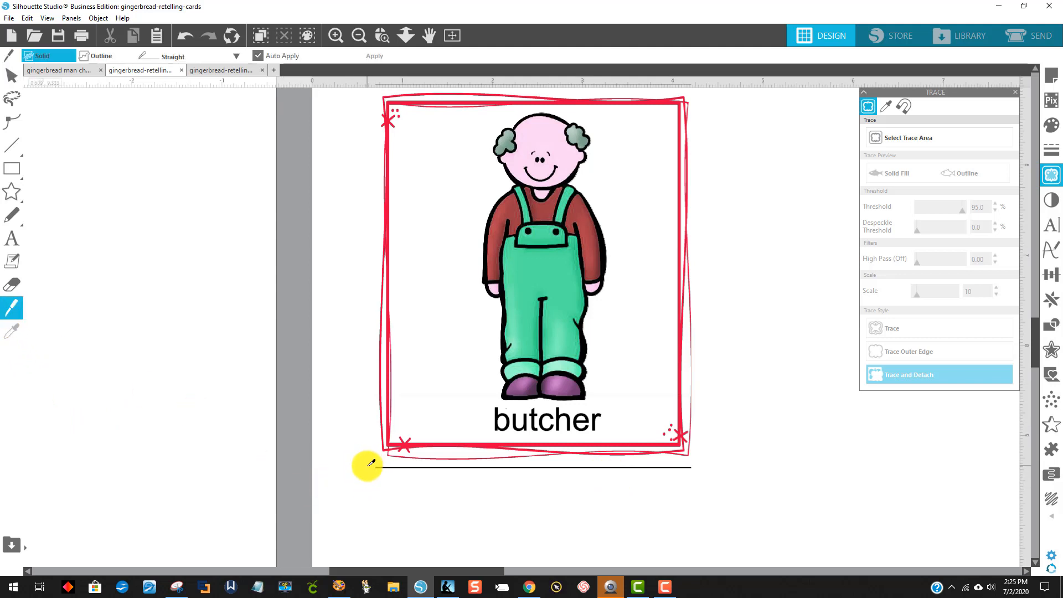
pyautogui.moveTo(370, 463); pyautogui.dragTo(765, 448)
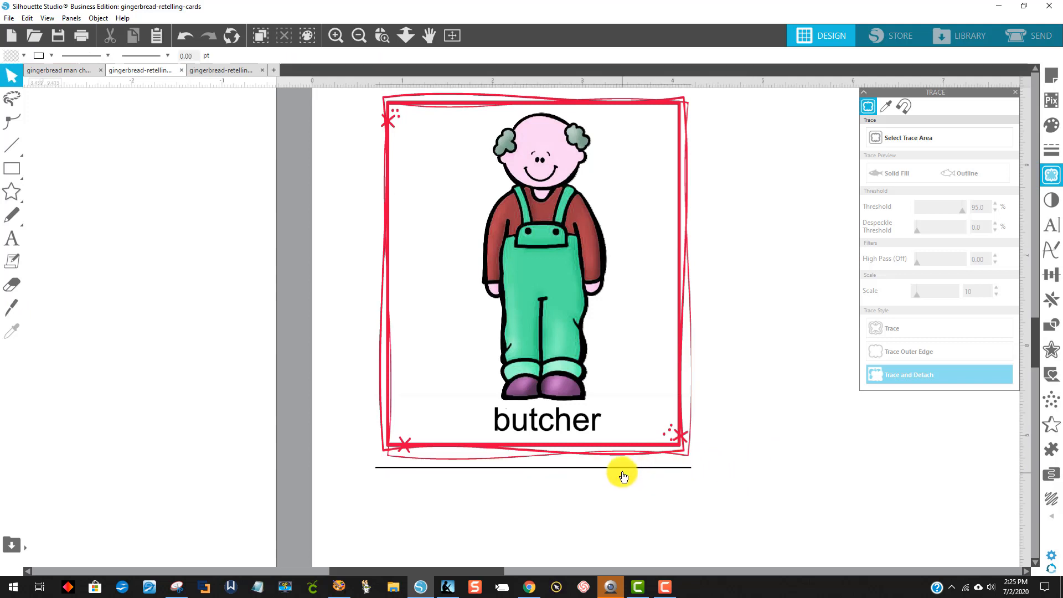
pyautogui.moveTo(623, 475); pyautogui.dragTo(637, 520)
pyautogui.rightClick(637, 520)
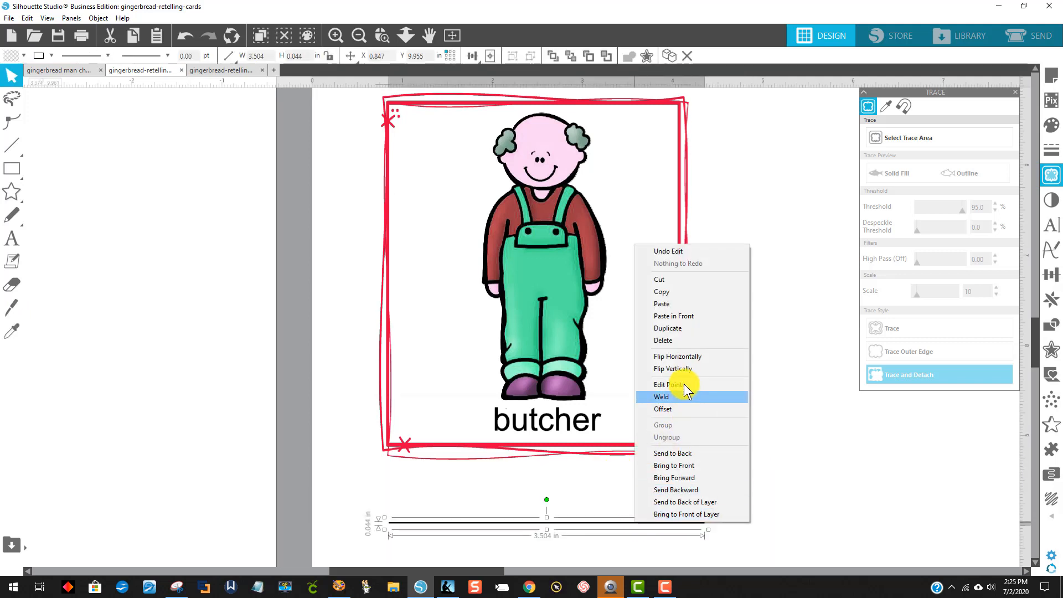
pyautogui.click(671, 340)
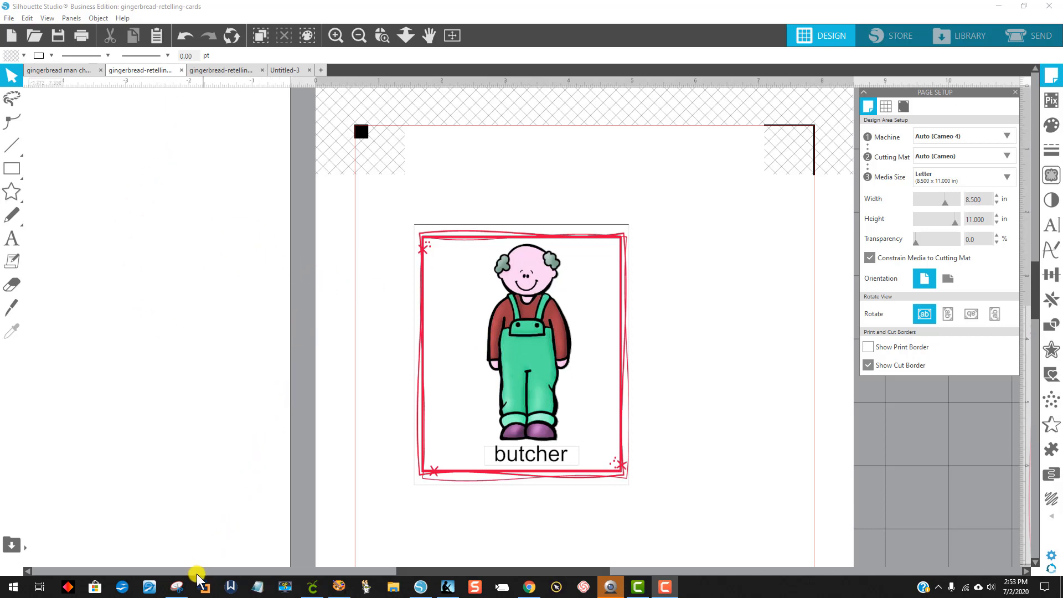
# Switch to Snipping Tool, capture the knife icon from the Silhouette Studio drawing tools and copy the snip.
pyautogui.click(176, 586)
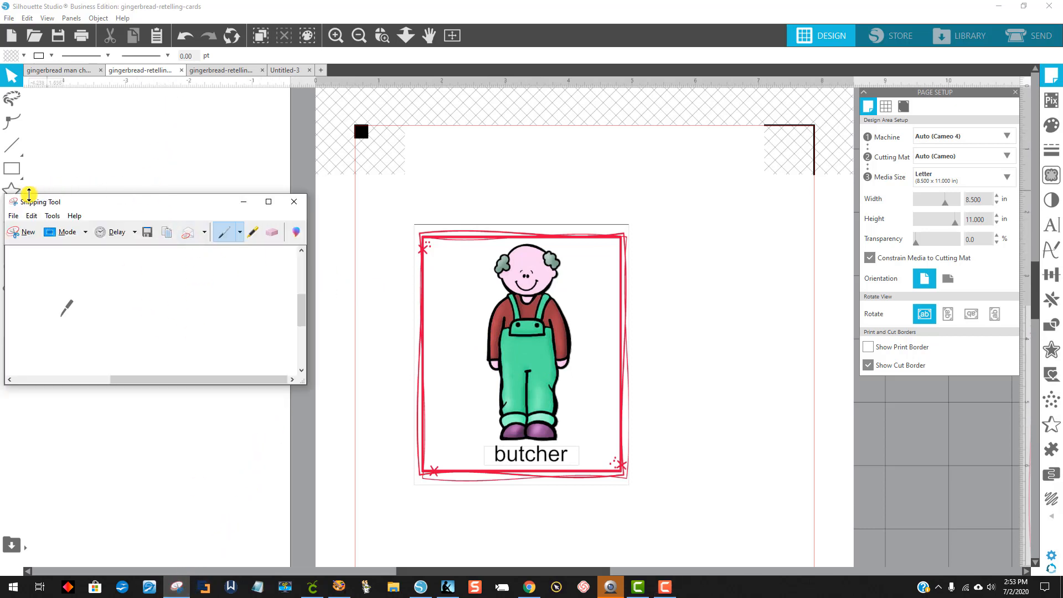
pyautogui.click(21, 231)
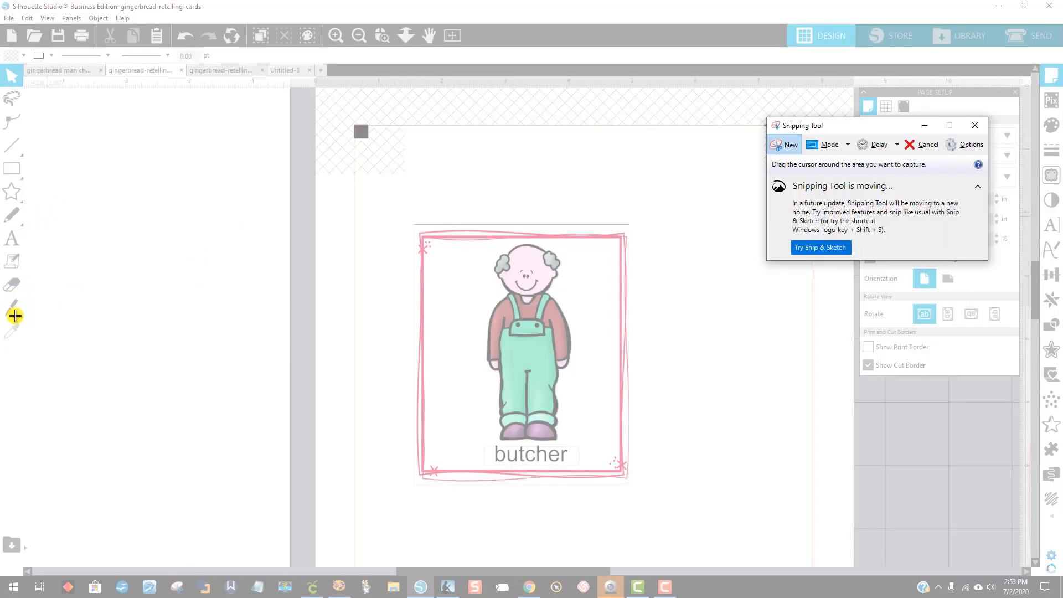
pyautogui.moveTo(19, 315)
pyautogui.mouseDown()
pyautogui.moveTo(4, 312)
pyautogui.moveTo(2, 294)
pyautogui.mouseUp()
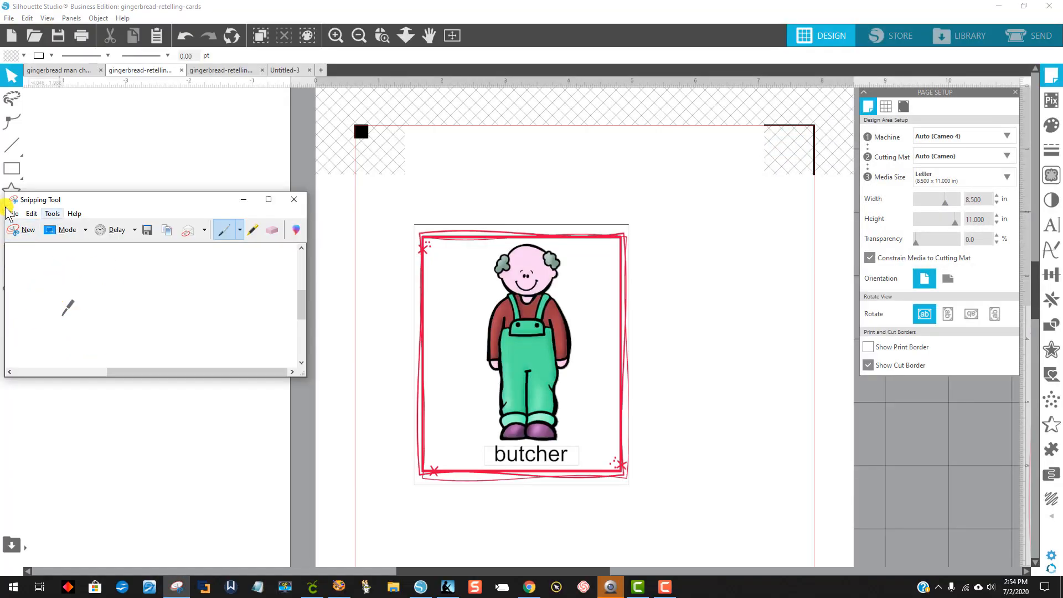
pyautogui.click(31, 213)
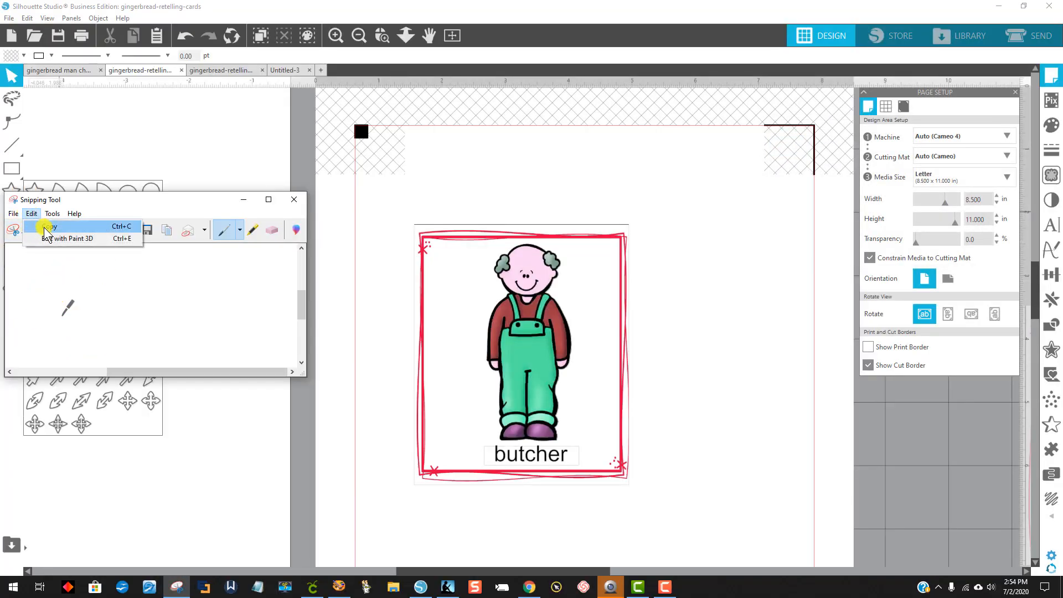
pyautogui.click(45, 227)
# Return to Silhouette Studio, paste the knife snip, enlarge it to about 0.63 by 0.68 in and place it beside the butcher card.
pyautogui.click(569, 181)
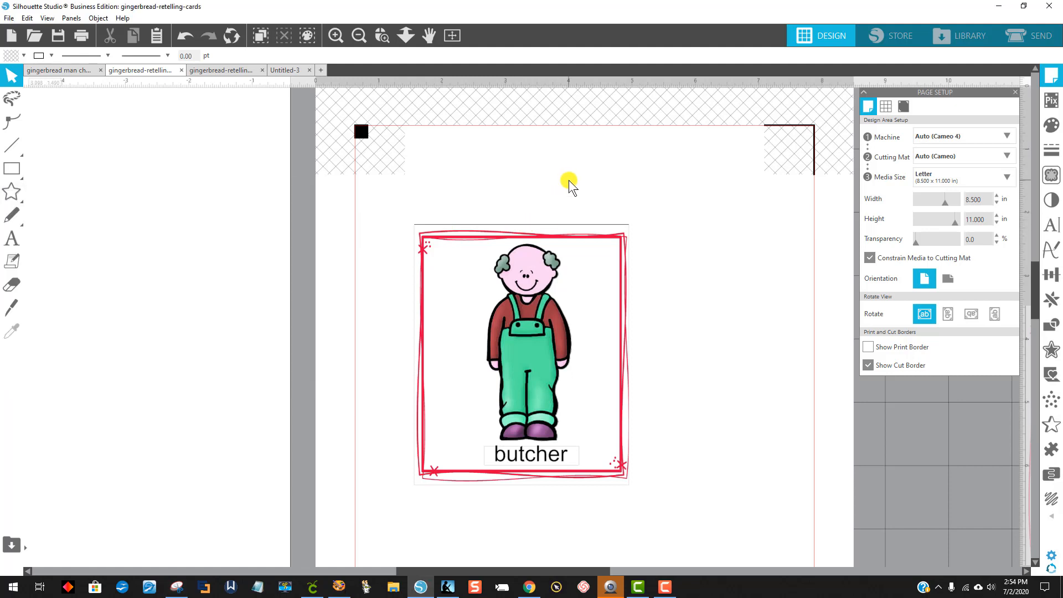
pyautogui.rightClick(569, 180)
pyautogui.click(613, 228)
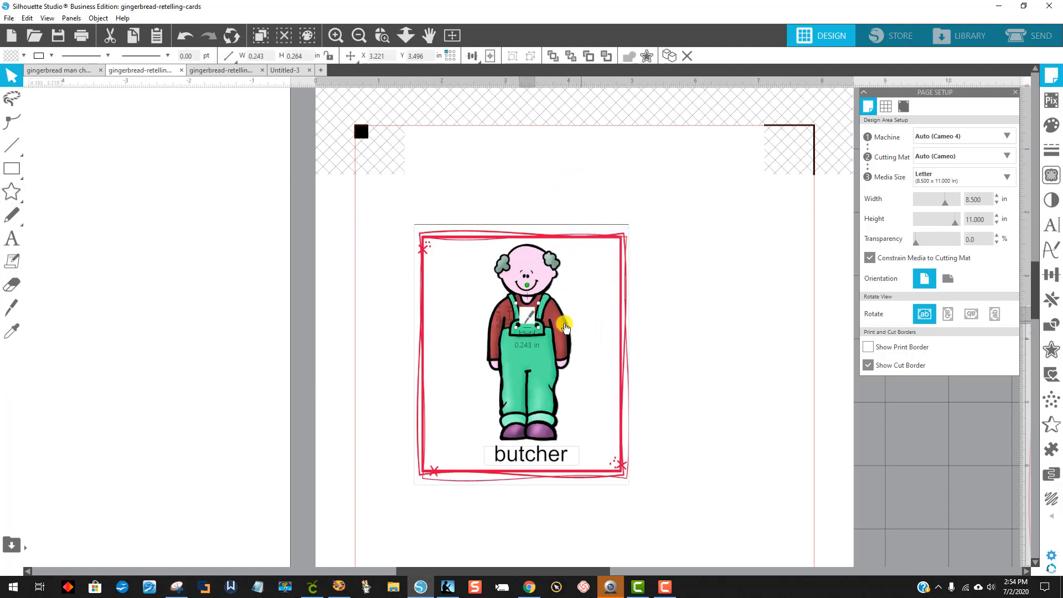
pyautogui.moveTo(538, 329)
pyautogui.mouseDown()
pyautogui.moveTo(598, 370)
pyautogui.moveTo(563, 353)
pyautogui.moveTo(692, 260)
pyautogui.mouseUp()
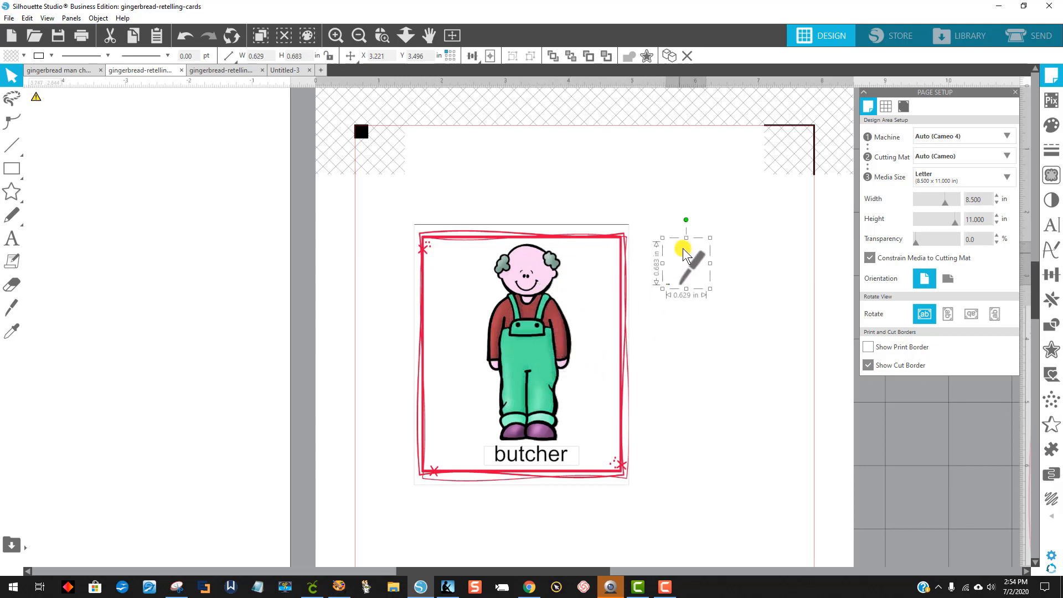
pyautogui.click(709, 316)
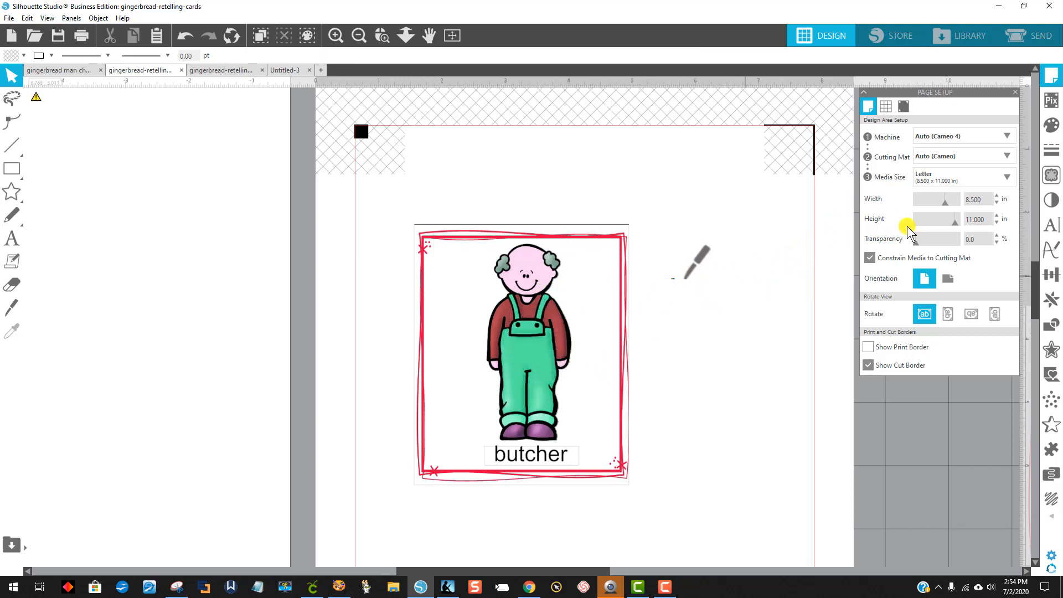
# Trace and detach the knife image at a 66% threshold and move the leftover snip away from it.
pyautogui.click(1050, 175)
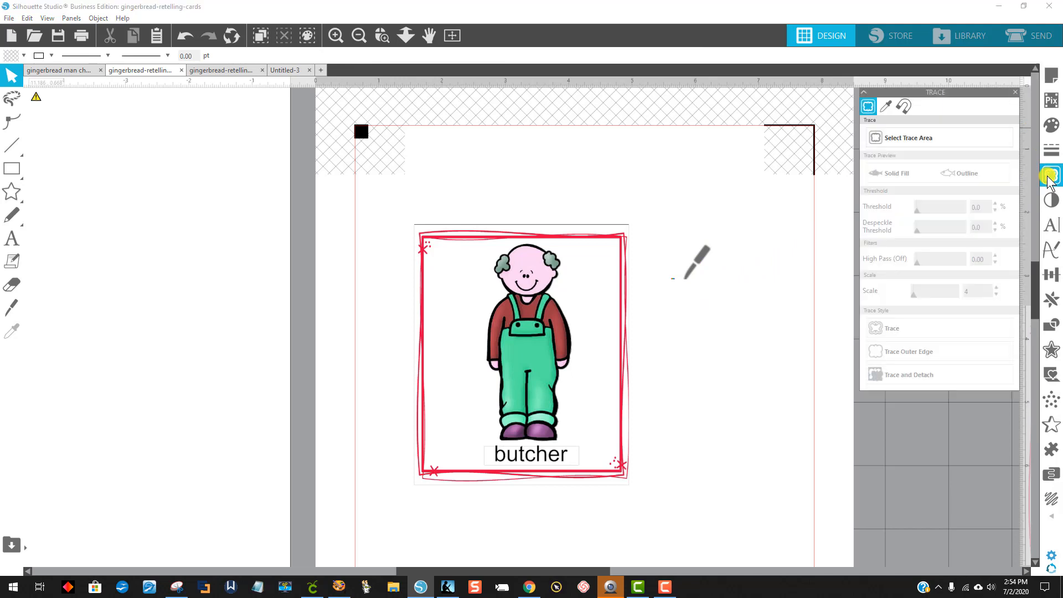
pyautogui.click(902, 136)
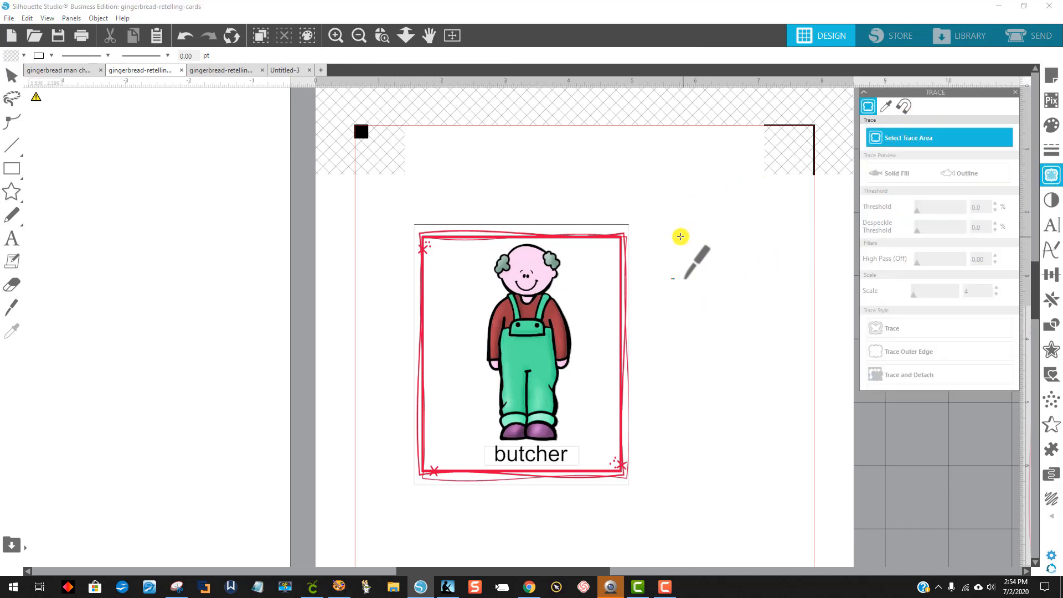
pyautogui.moveTo(680, 236); pyautogui.dragTo(720, 285)
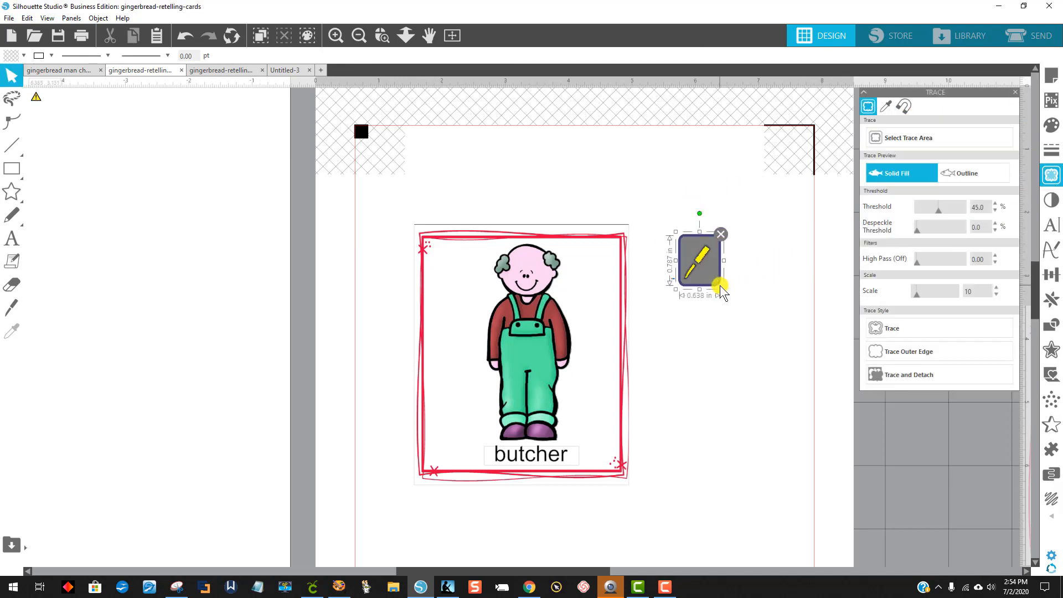
pyautogui.click(948, 211)
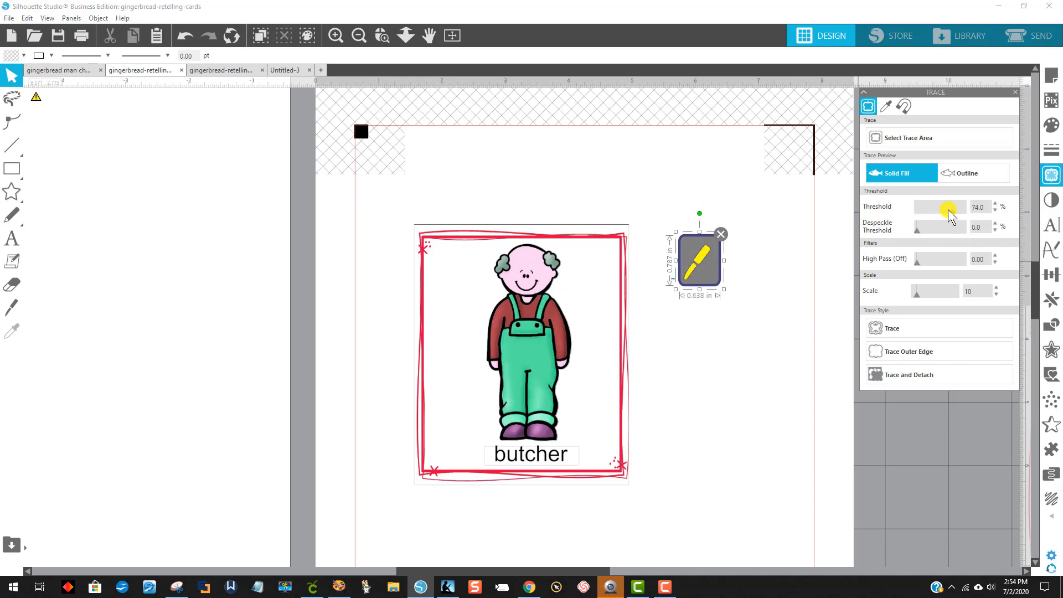
pyautogui.click(898, 373)
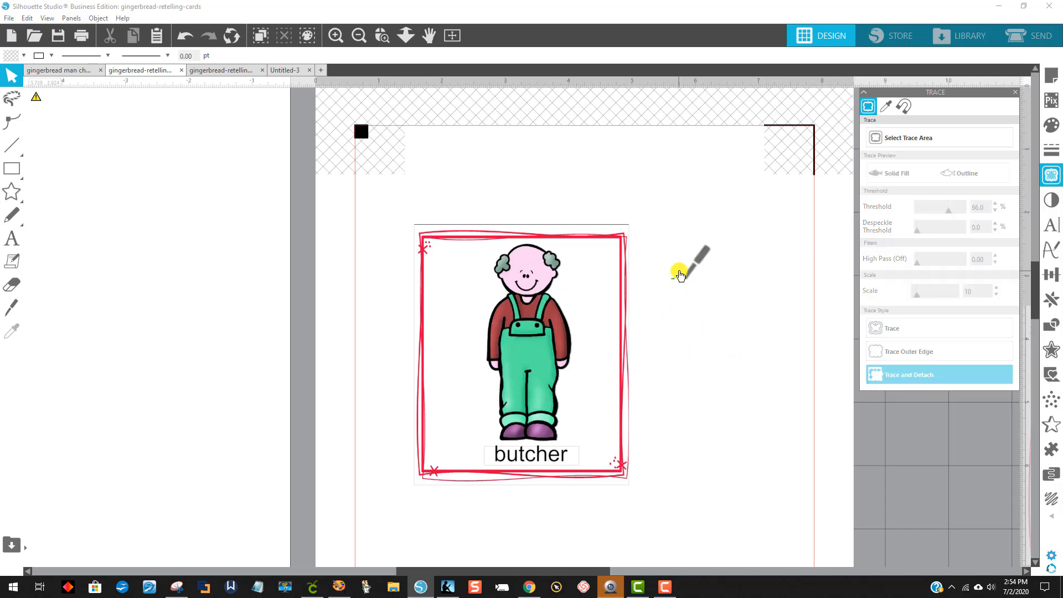
pyautogui.moveTo(668, 288)
pyautogui.mouseDown()
pyautogui.moveTo(682, 327)
pyautogui.moveTo(728, 344)
pyautogui.moveTo(709, 309)
pyautogui.moveTo(792, 375)
pyautogui.moveTo(808, 403)
pyautogui.mouseUp()
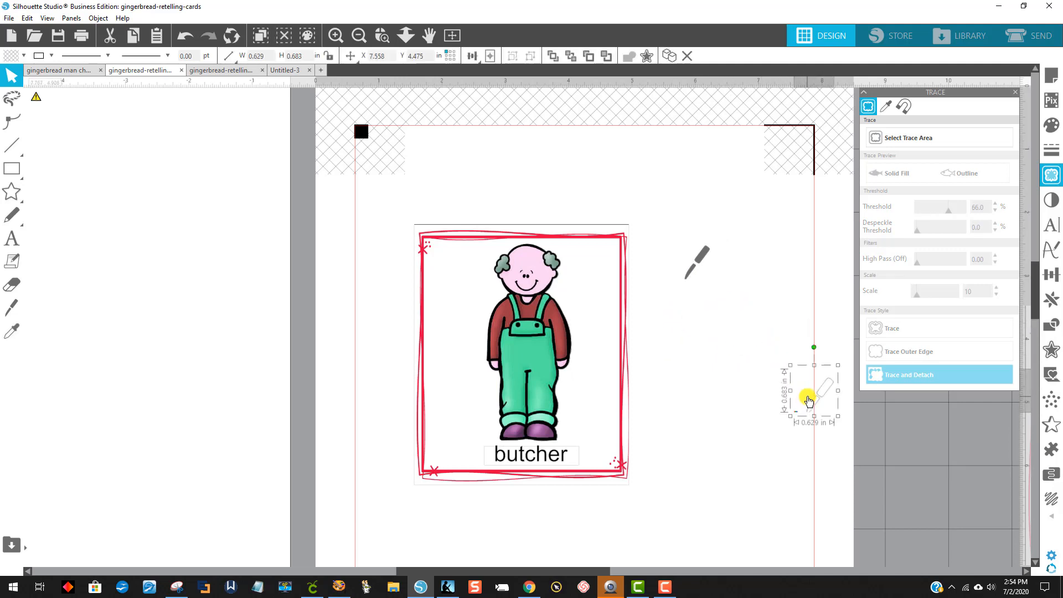
# Group the detached knife's blade and handle and place the knife at the butcher's hand on the card.
pyautogui.moveTo(717, 306); pyautogui.dragTo(659, 216)
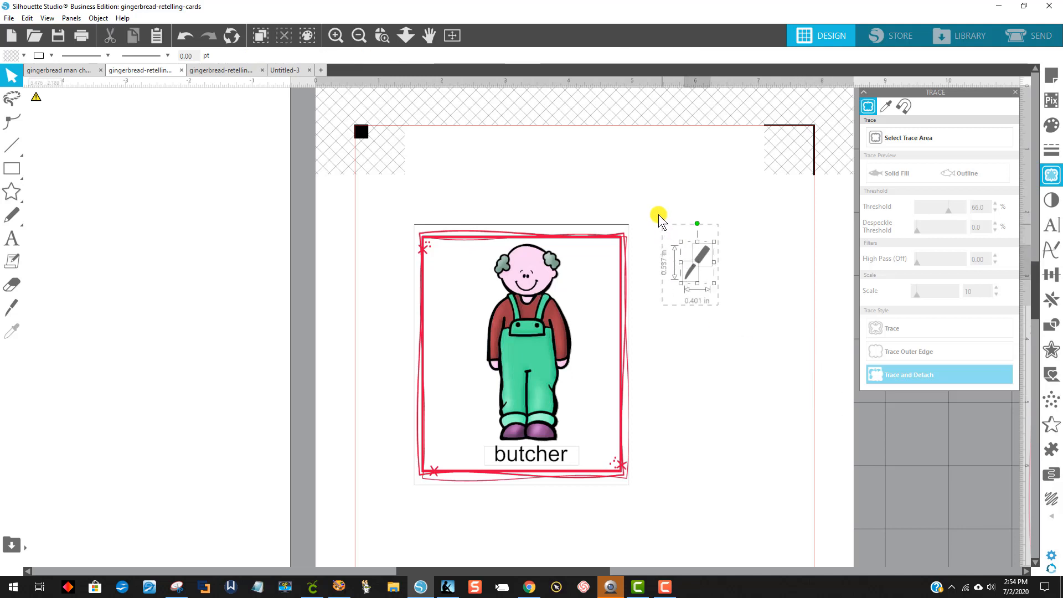
pyautogui.rightClick(698, 278)
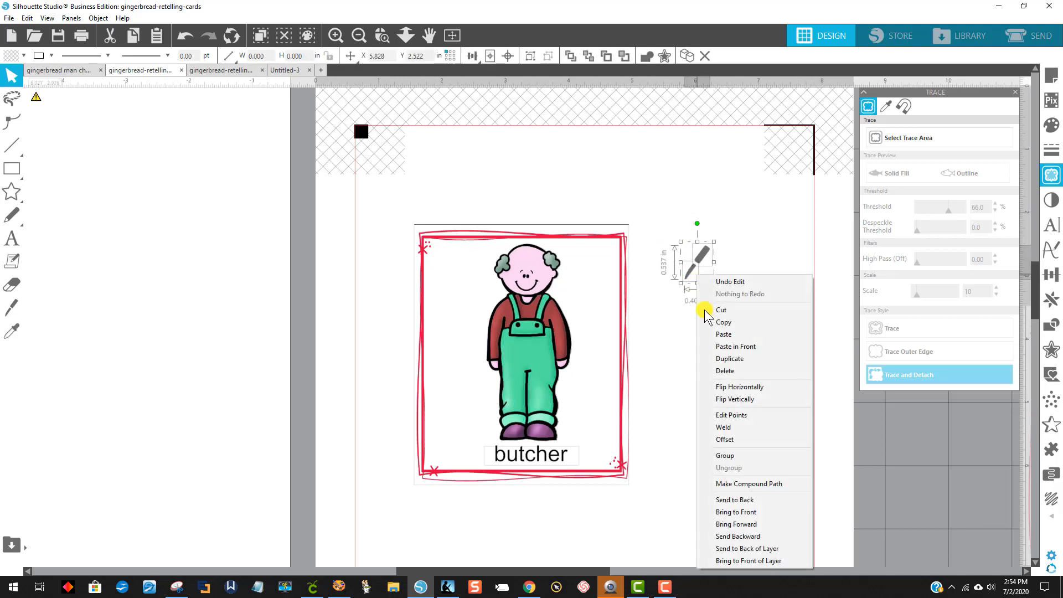
pyautogui.click(742, 454)
pyautogui.click(770, 378)
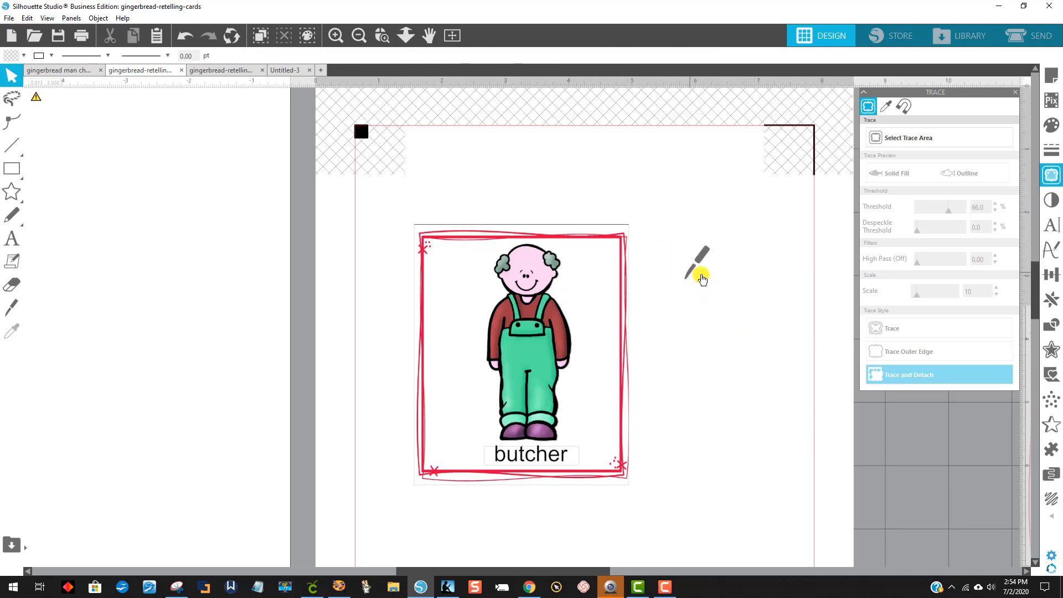
pyautogui.moveTo(693, 275); pyautogui.dragTo(500, 355)
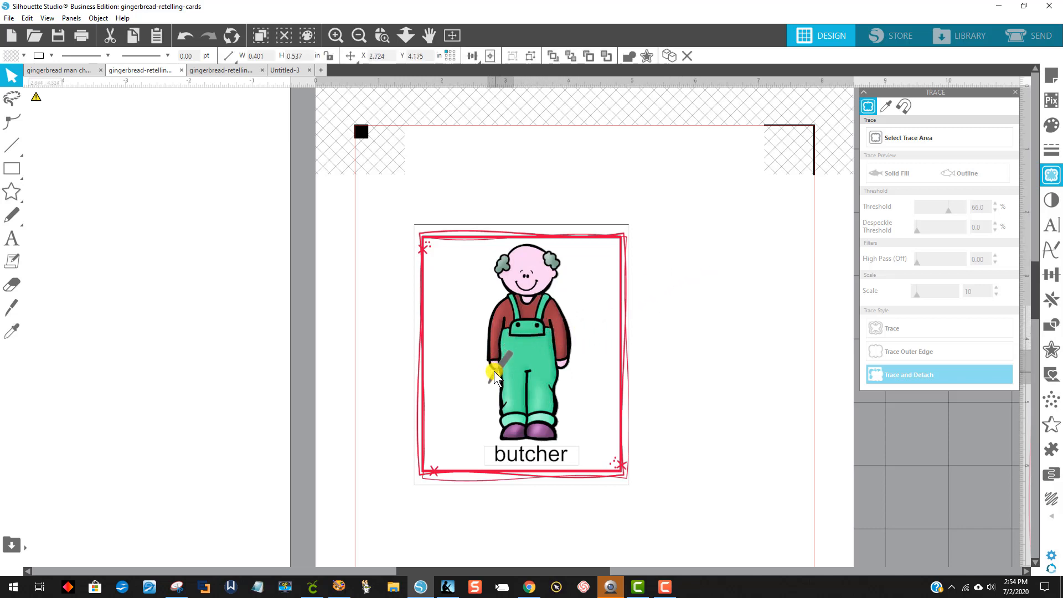
pyautogui.click(771, 338)
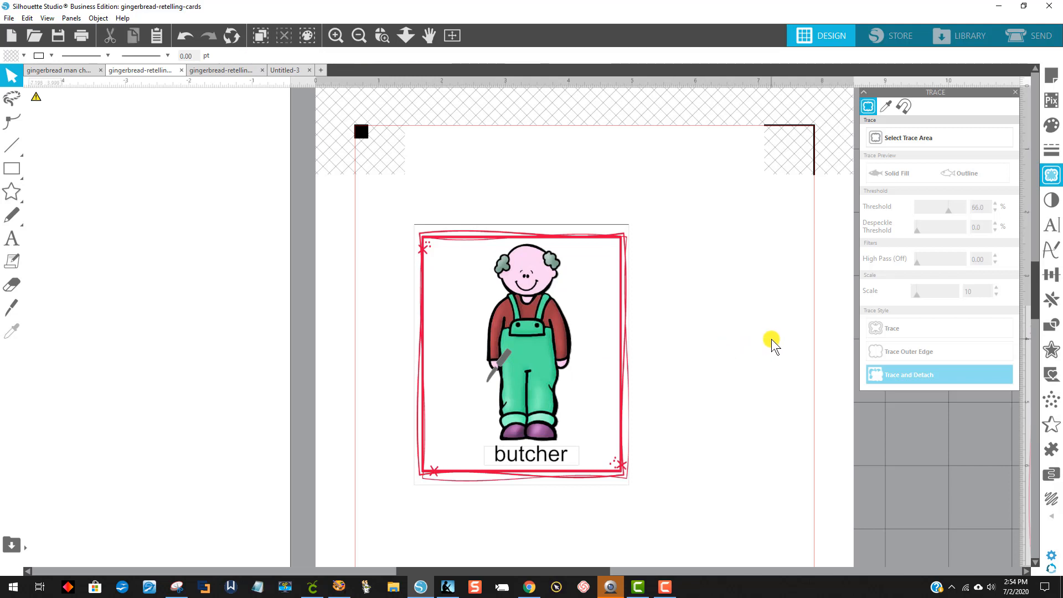
# Group all pieces of the butcher card together with the knife.
pyautogui.moveTo(403, 191); pyautogui.dragTo(674, 507)
pyautogui.rightClick(570, 415)
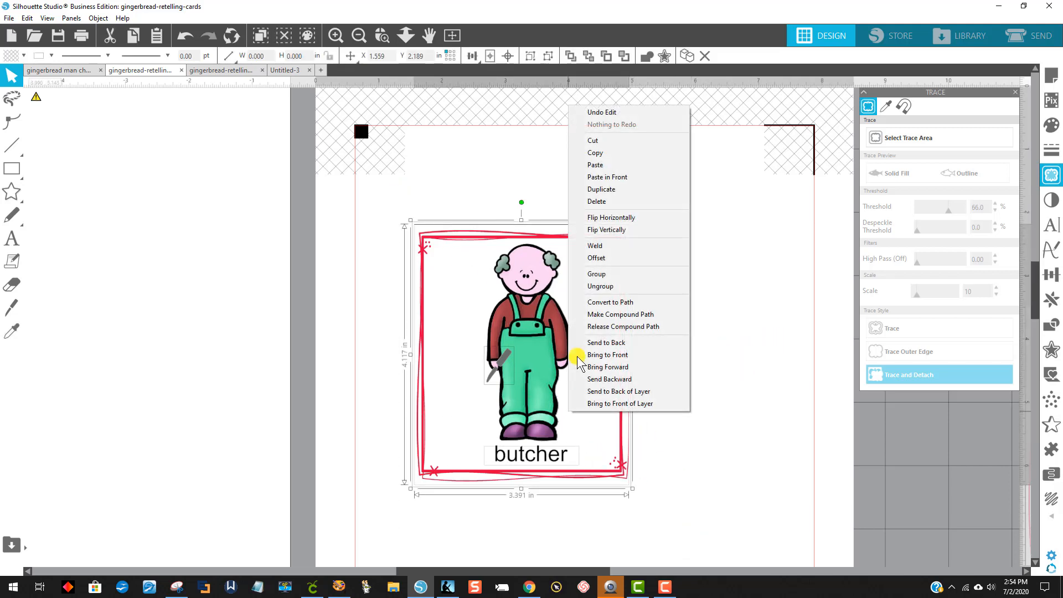
pyautogui.click(616, 275)
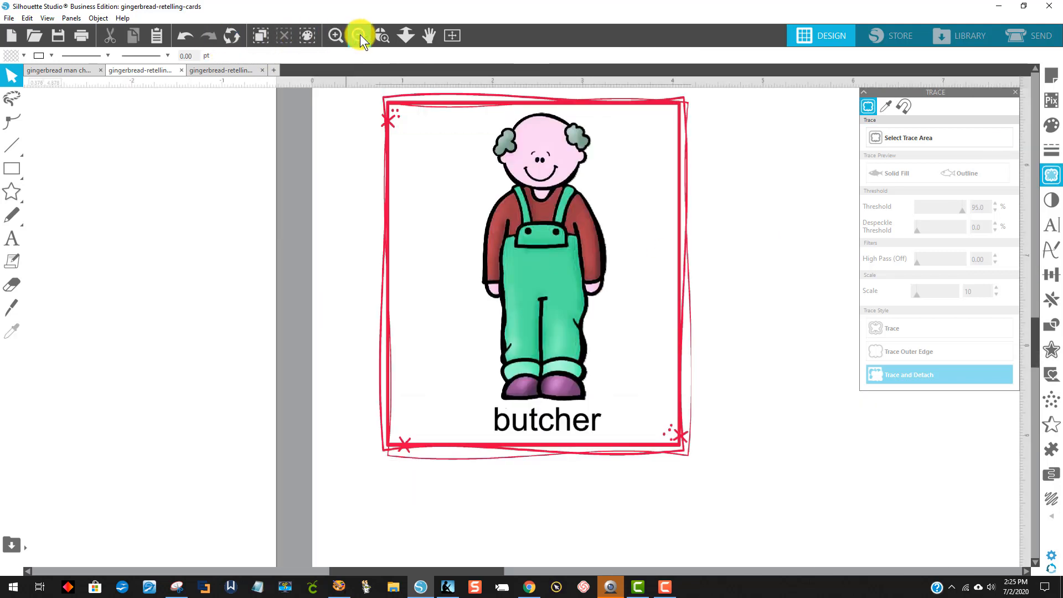
# Slice the stray line off below the old man card with the Knife tool and delete the cut strip.
pyautogui.click(359, 35)
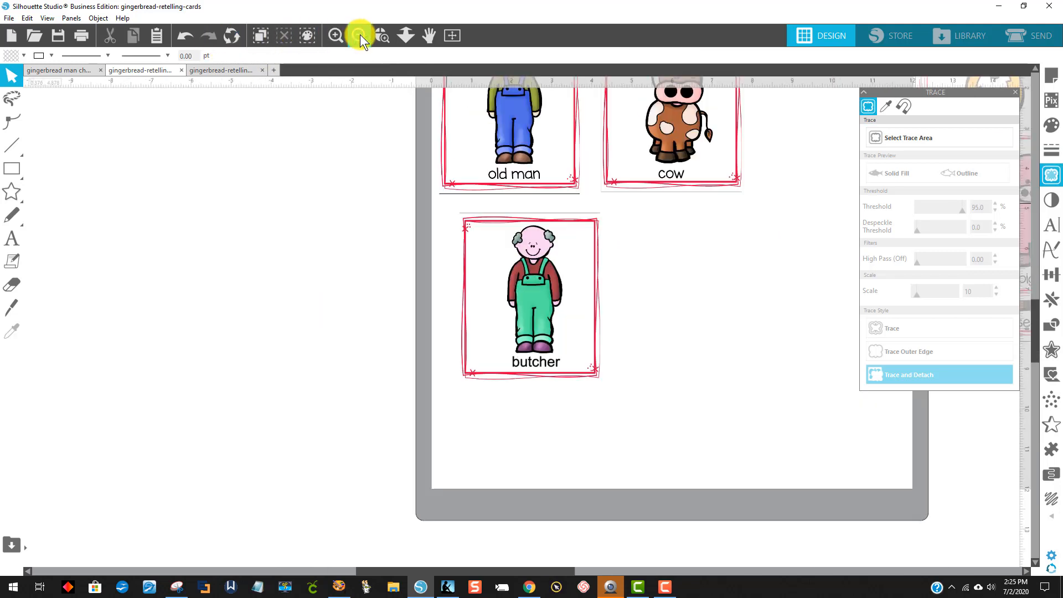
pyautogui.click(359, 36)
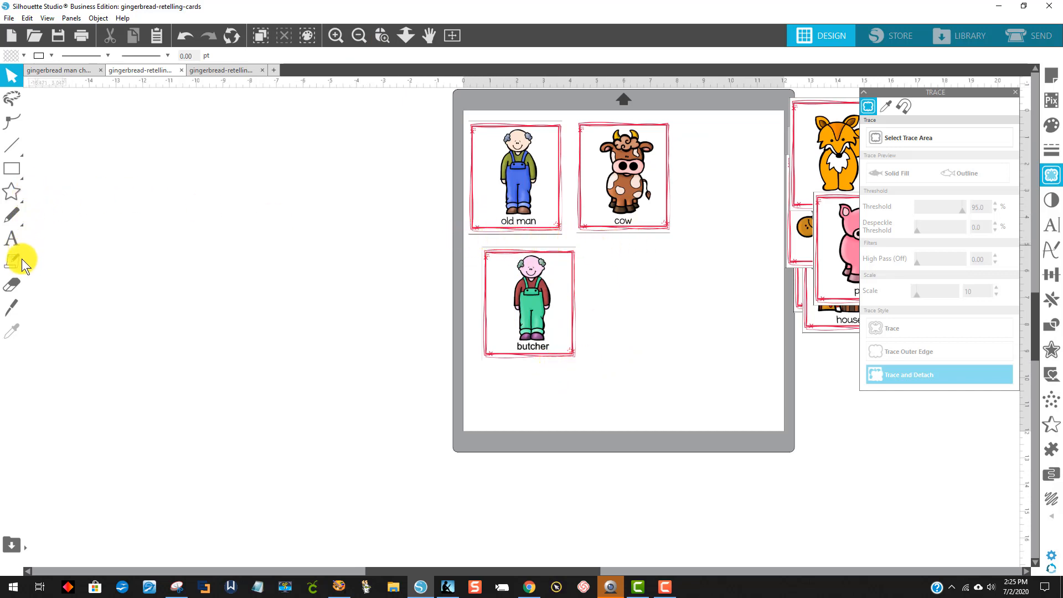
pyautogui.click(12, 312)
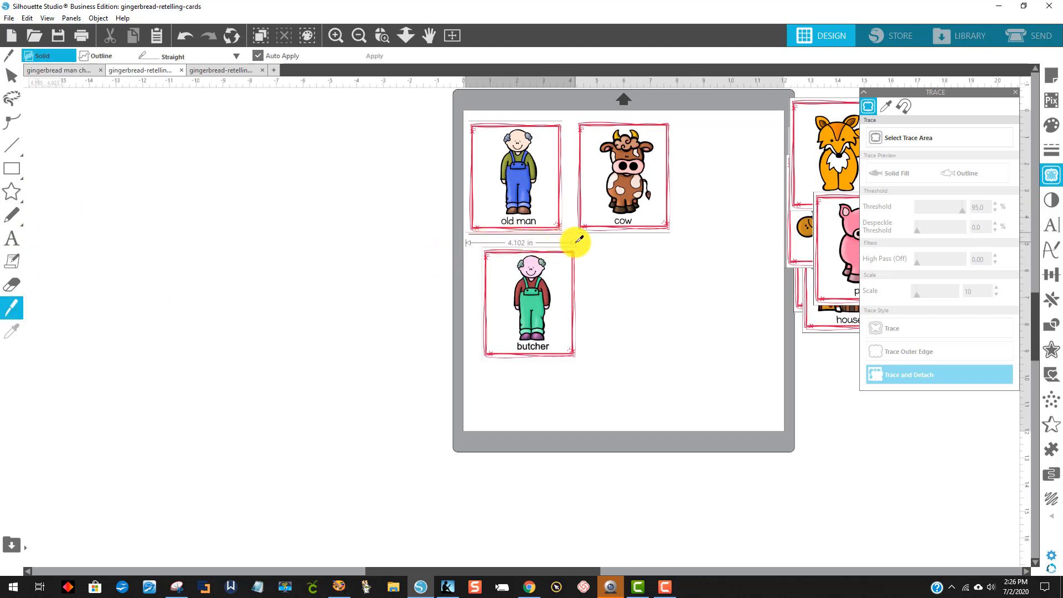
pyautogui.press('v')
pyautogui.rightClick(408, 232)
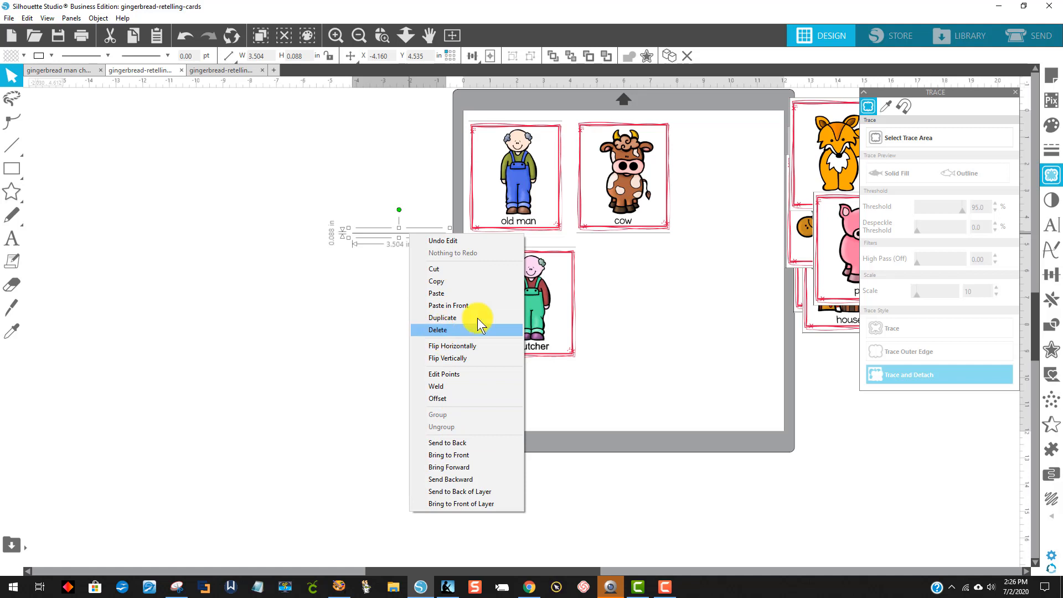
pyautogui.click(462, 329)
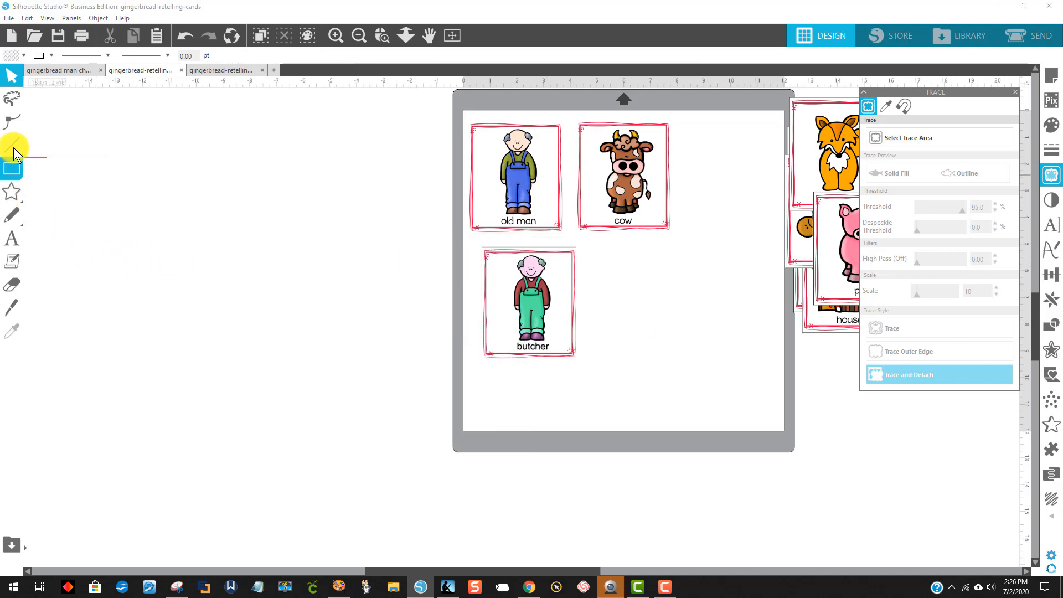
# Slice the stray line off below the cow card with the Knife tool and remove the cut strip.
pyautogui.click(12, 306)
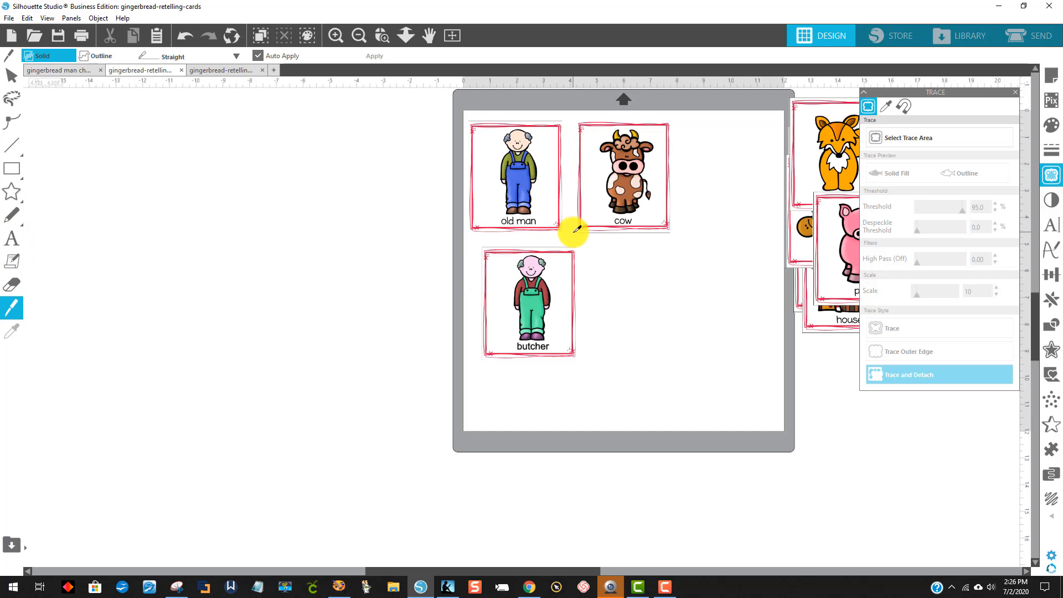
pyautogui.moveTo(577, 229); pyautogui.dragTo(645, 208)
pyautogui.click(645, 232)
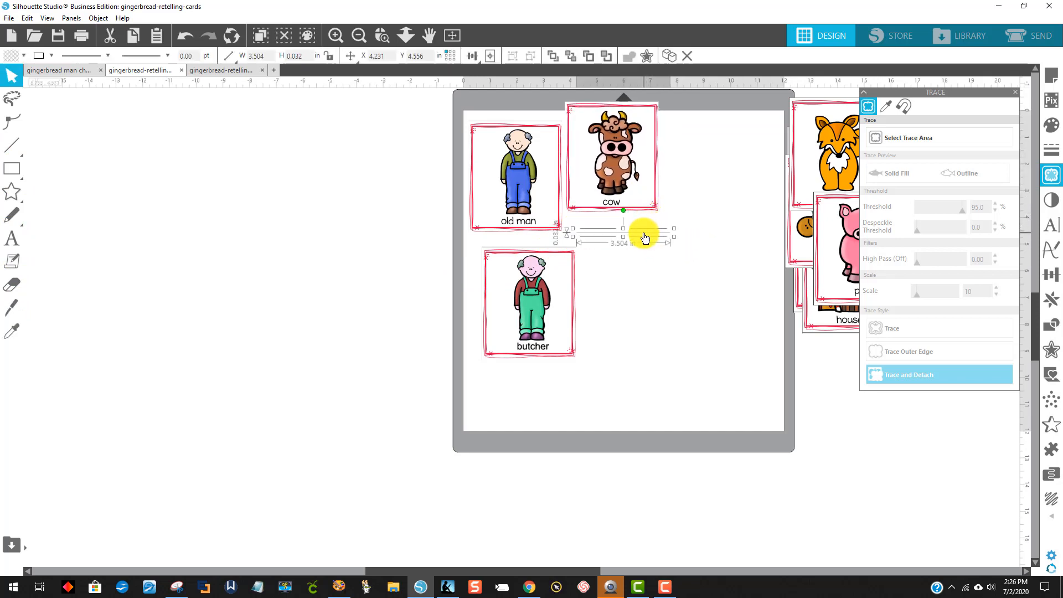
pyautogui.hotkey('ctrl', 'z')
pyautogui.hotkey('ctrl', 'z')
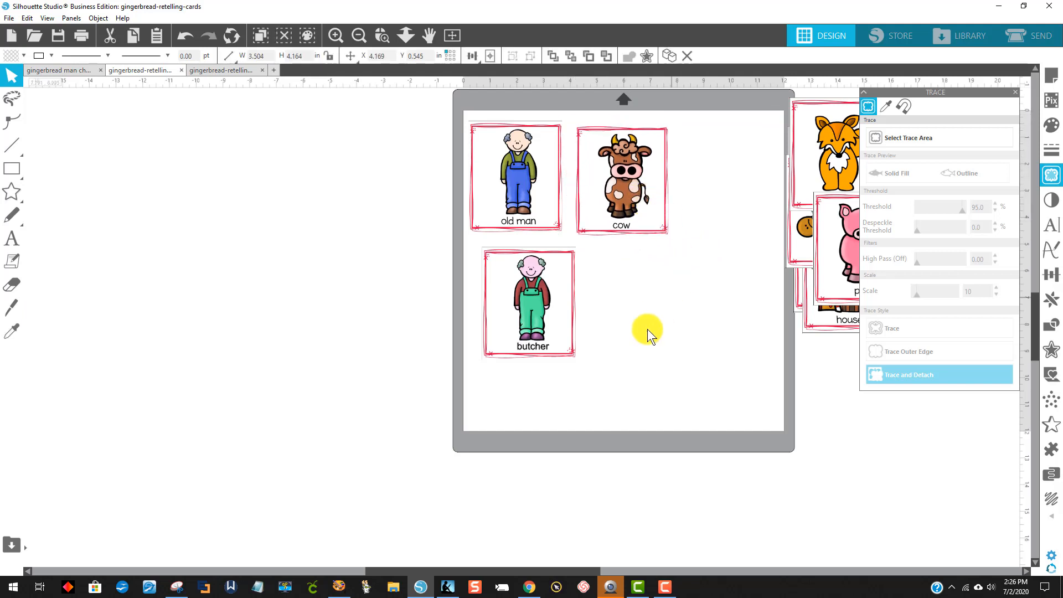
# Move the pig card from the pile of cards to the other side of the mat, beside the old man card.
pyautogui.click(352, 552)
pyautogui.click(330, 569)
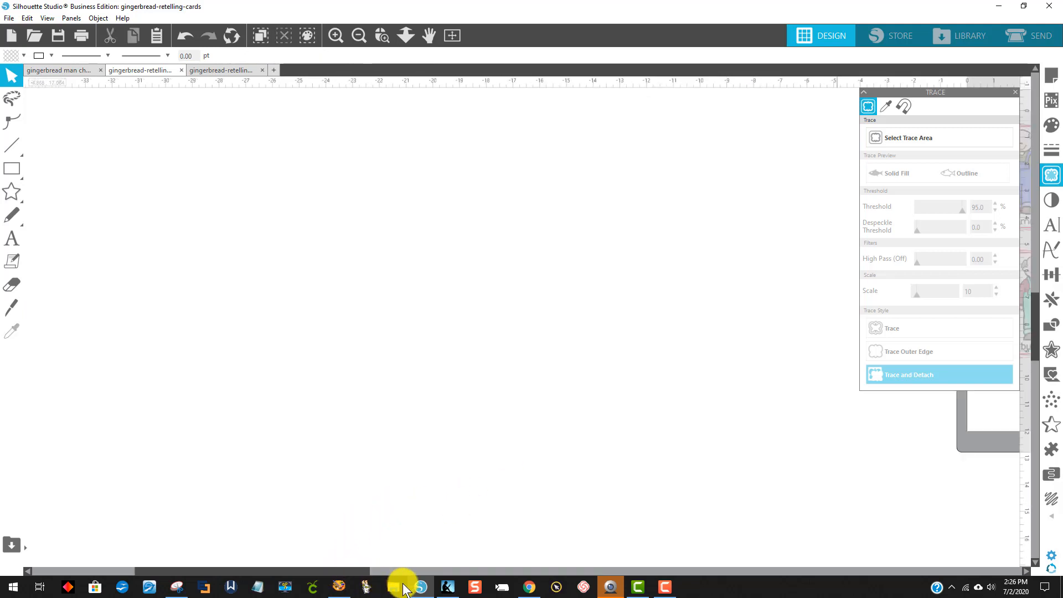
pyautogui.moveTo(341, 569); pyautogui.dragTo(672, 570)
pyautogui.moveTo(662, 235); pyautogui.dragTo(201, 154)
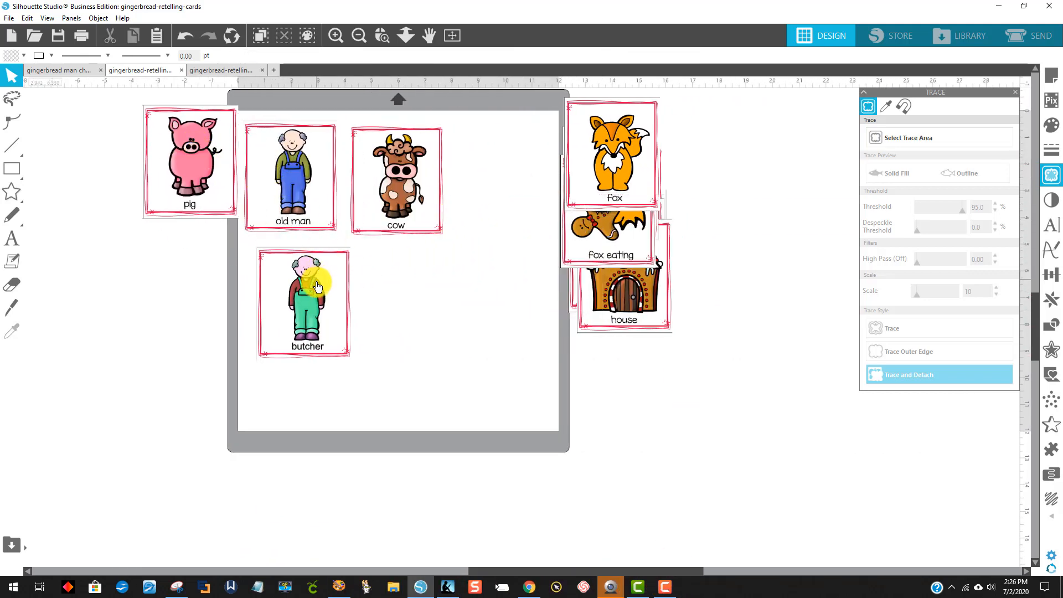
pyautogui.moveTo(313, 285); pyautogui.dragTo(126, 264)
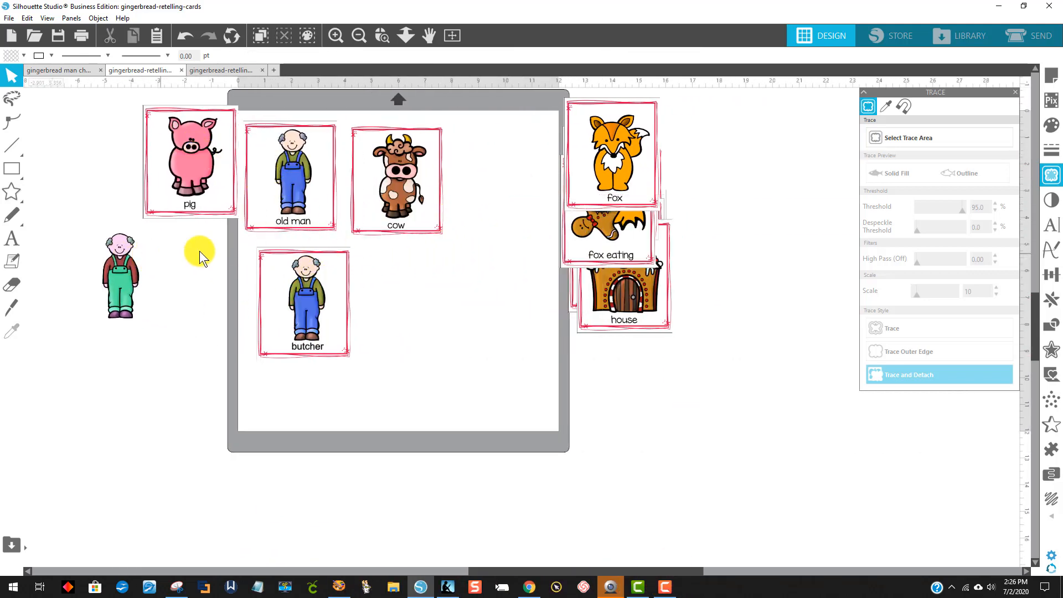
pyautogui.click(185, 35)
pyautogui.click(291, 311)
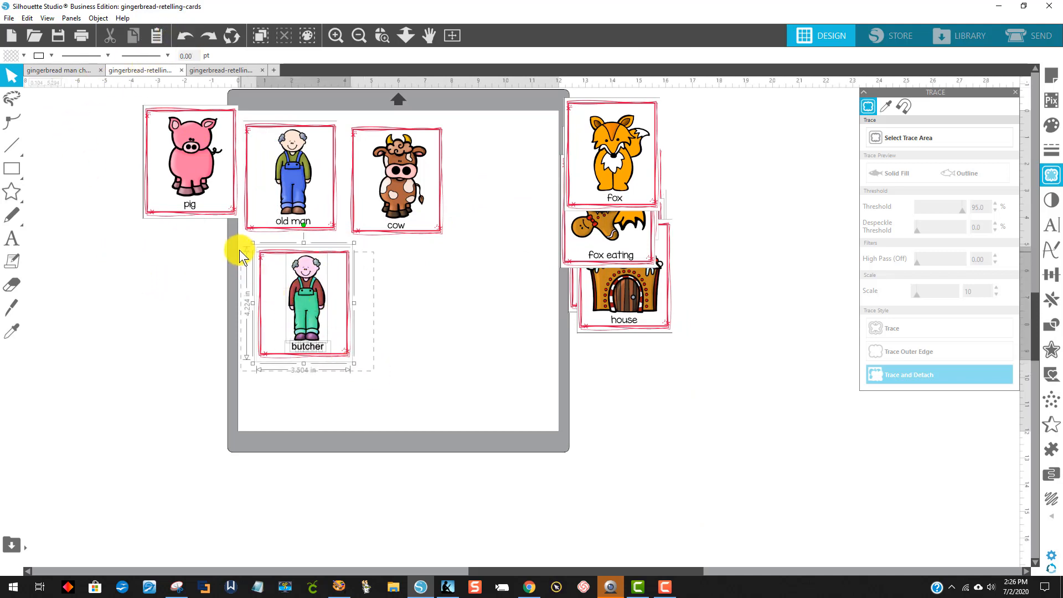
pyautogui.rightClick(332, 304)
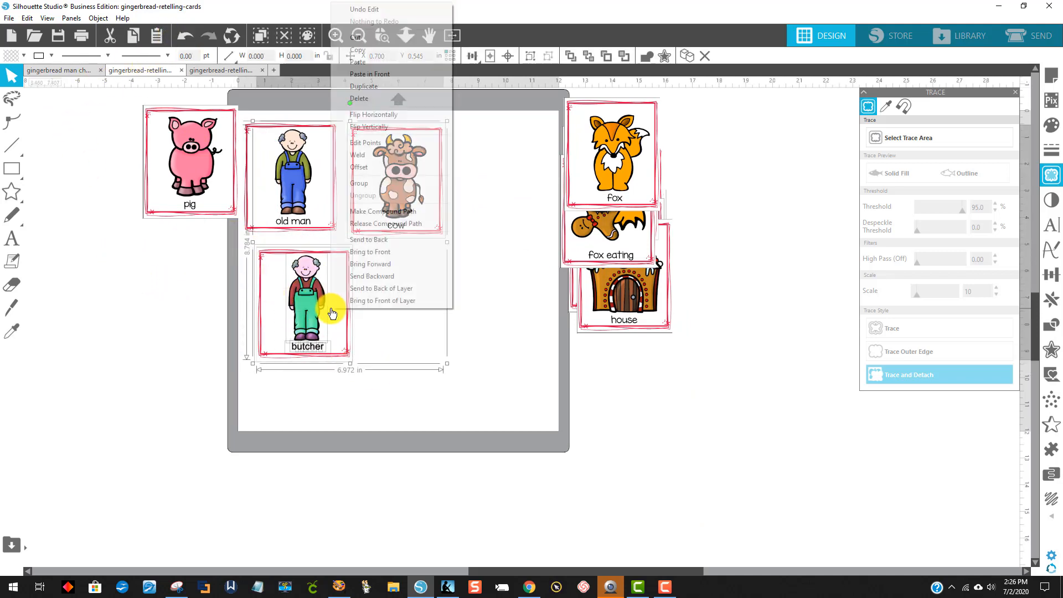
pyautogui.click(367, 186)
pyautogui.moveTo(372, 349)
pyautogui.mouseDown()
pyautogui.moveTo(264, 298)
pyautogui.moveTo(289, 337)
pyautogui.moveTo(389, 345)
pyautogui.mouseUp()
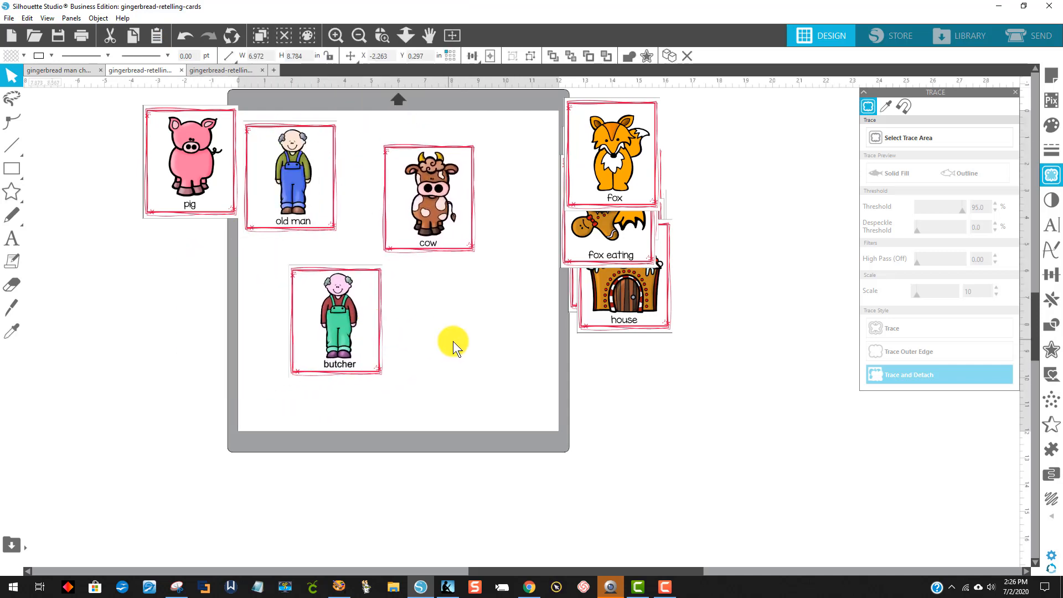
pyautogui.rightClick(424, 221)
pyautogui.click(492, 402)
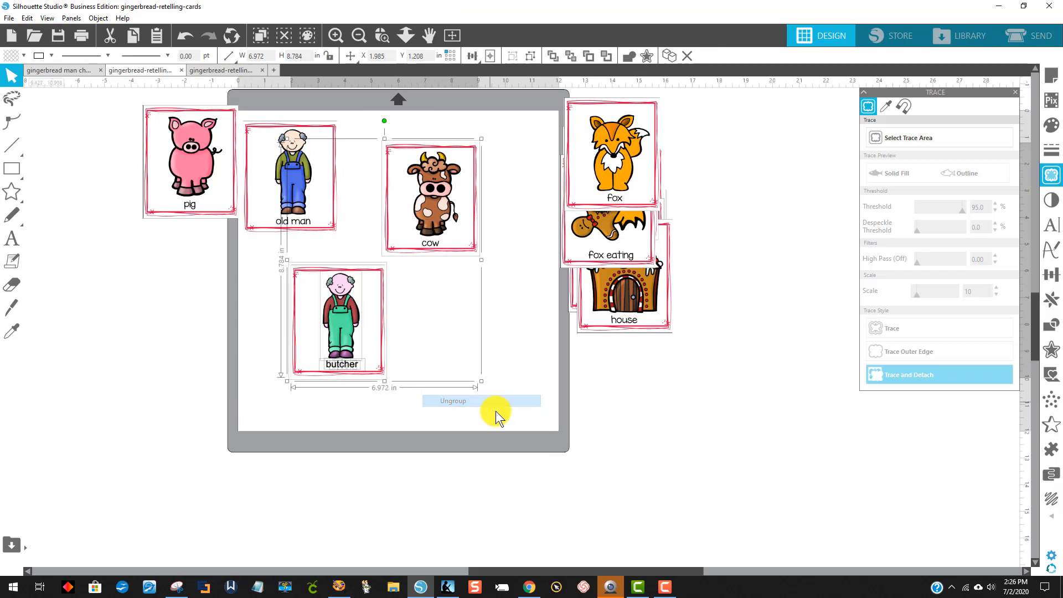
# Group only the butcher card's pieces and move the card off the mat, beneath the pig card.
pyautogui.moveTo(463, 409); pyautogui.dragTo(262, 262)
pyautogui.rightClick(304, 310)
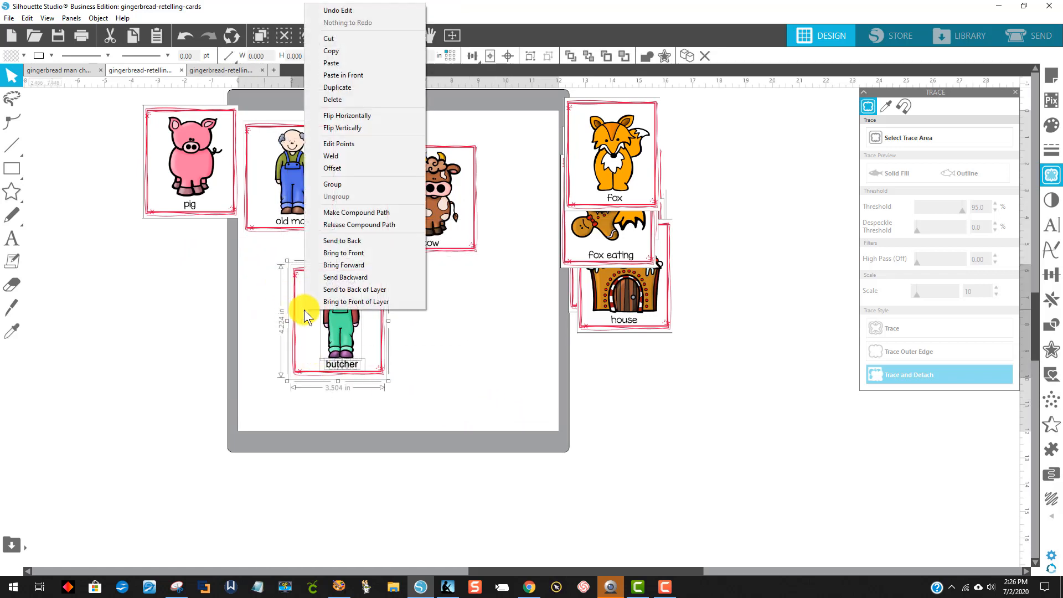
pyautogui.click(331, 178)
pyautogui.moveTo(358, 301); pyautogui.dragTo(205, 272)
# Shift the cow card lower on the mat and place a duplicate of it diagonally below the original.
pyautogui.moveTo(410, 213); pyautogui.dragTo(409, 252)
pyautogui.click(461, 311)
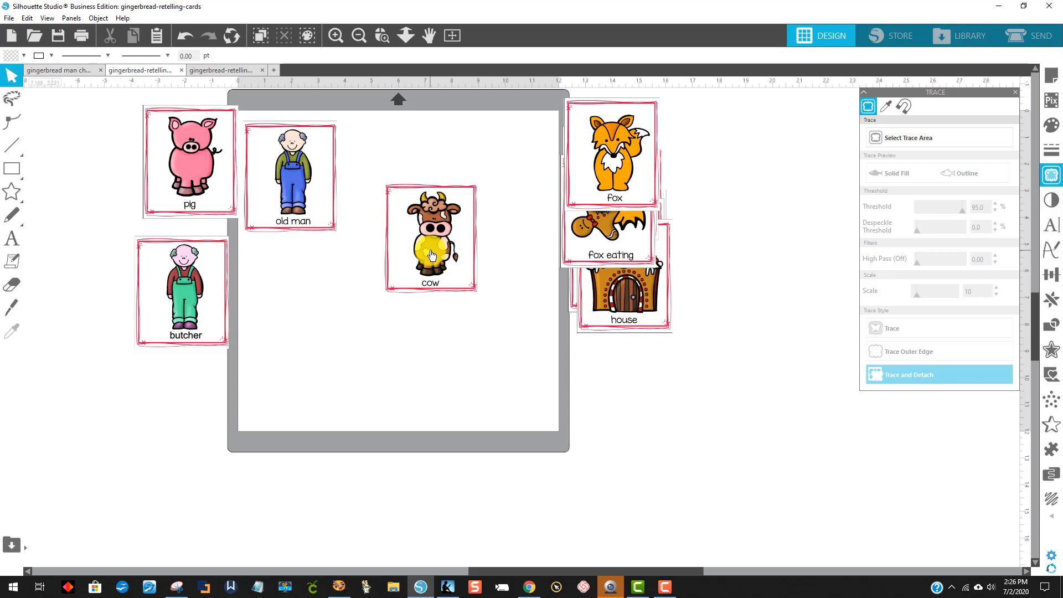
pyautogui.moveTo(432, 255); pyautogui.dragTo(330, 372)
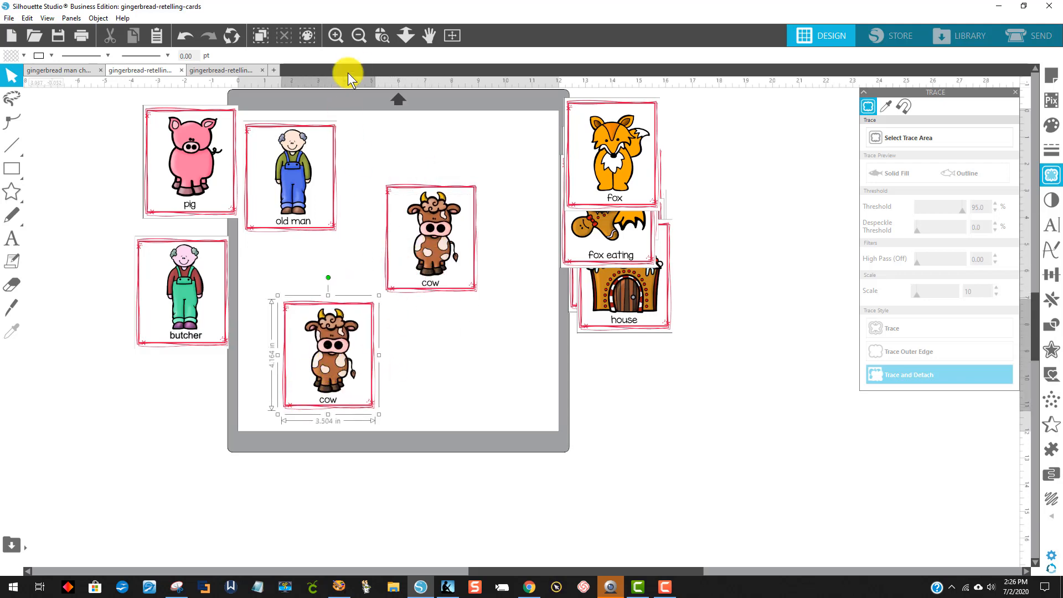
# Copy the original cow card and paste it into a new blank document.
pyautogui.click(382, 34)
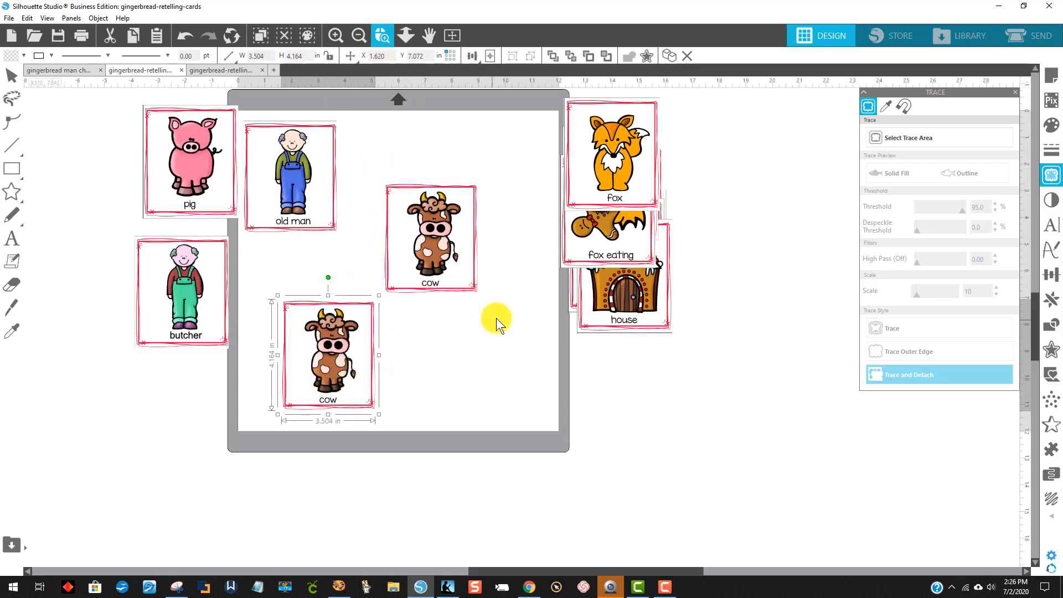
pyautogui.moveTo(496, 318); pyautogui.dragTo(340, 172)
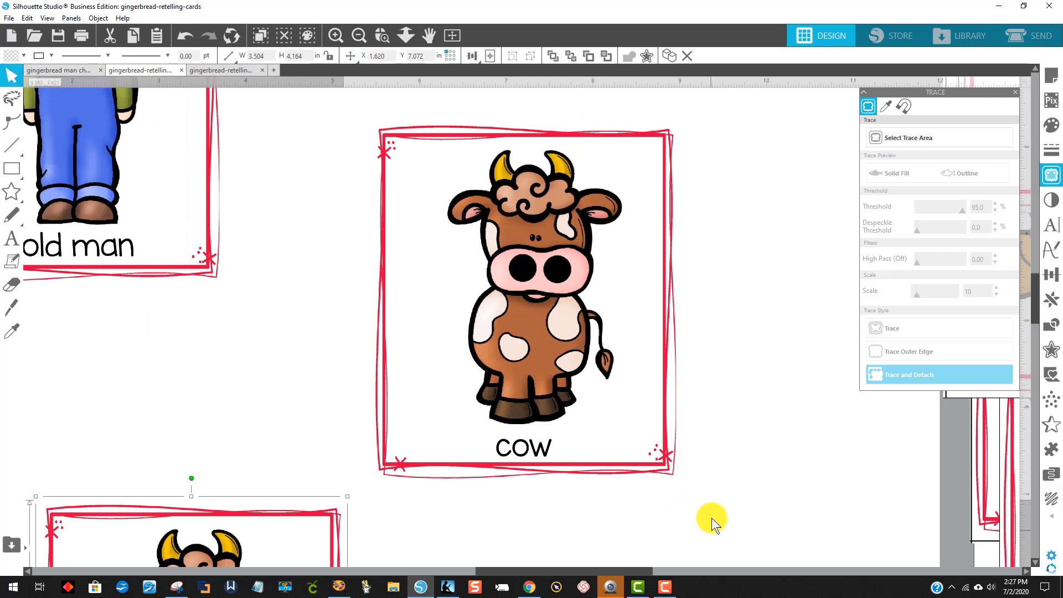
pyautogui.rightClick(551, 345)
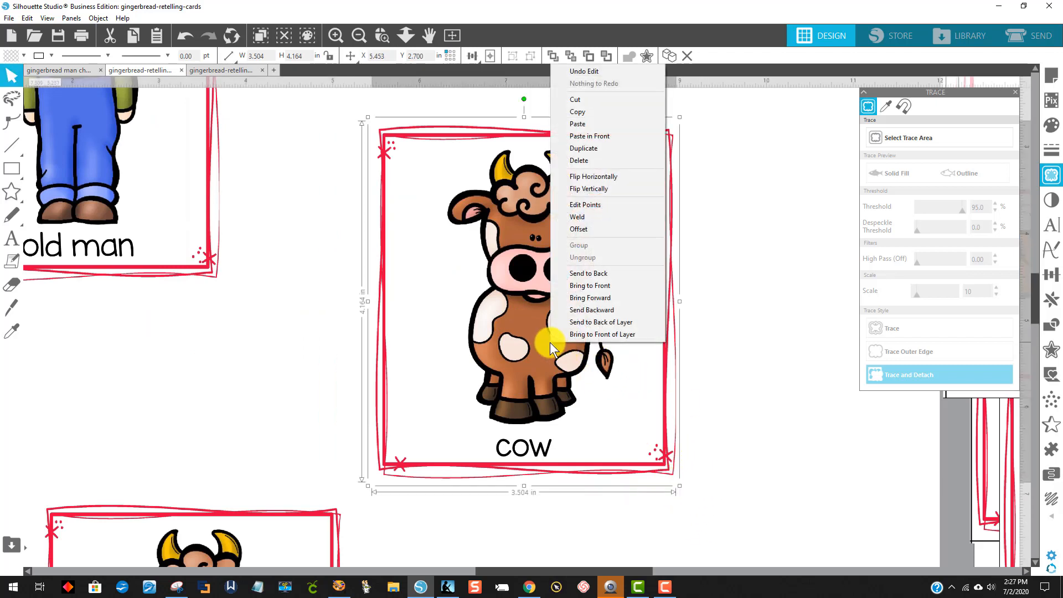
pyautogui.click(587, 111)
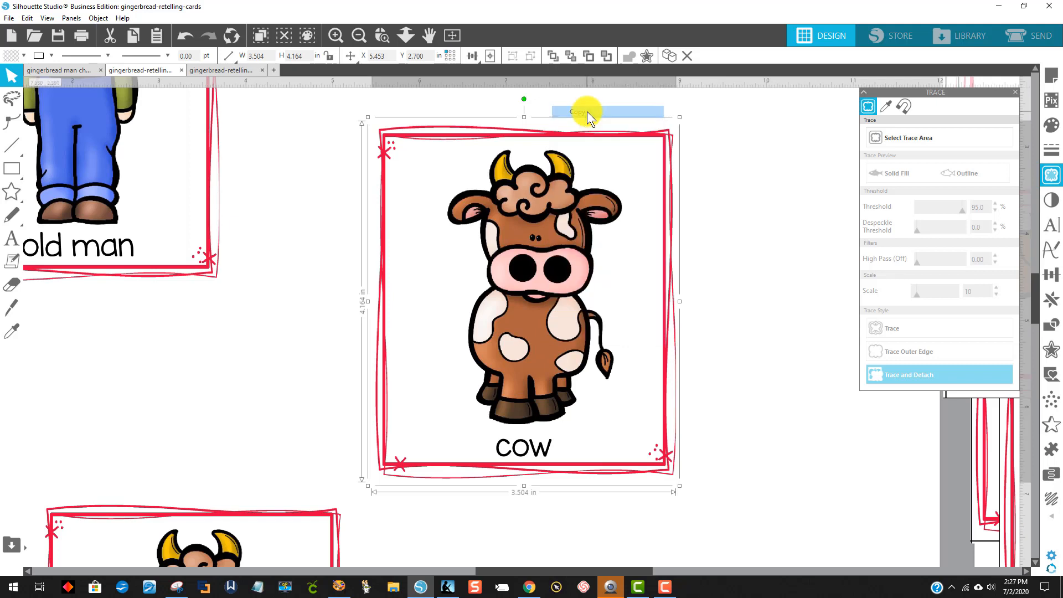
pyautogui.click(274, 72)
pyautogui.rightClick(472, 291)
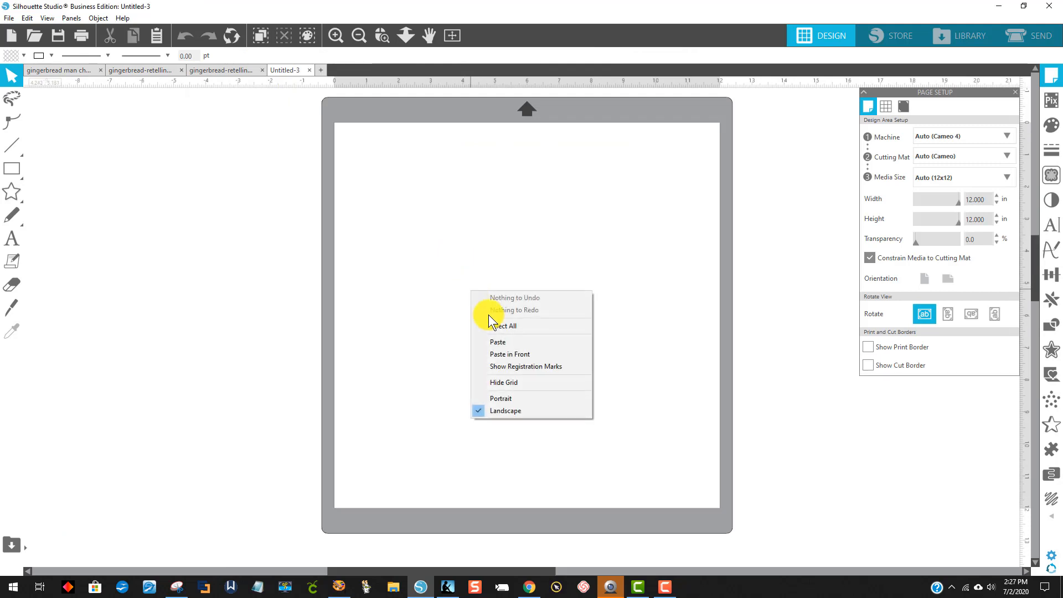
pyautogui.click(513, 341)
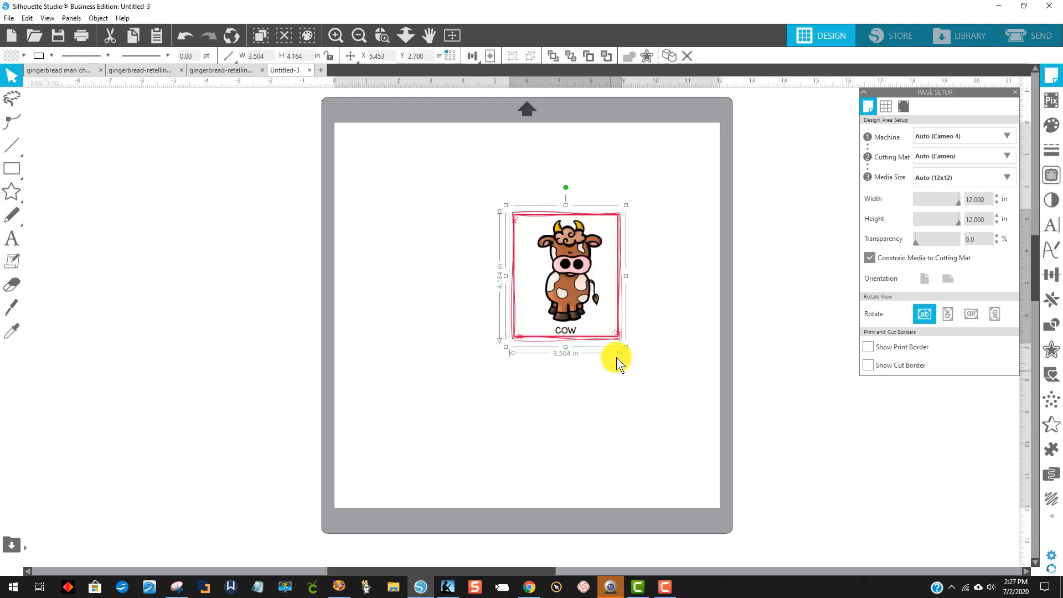
# Trace the cow figure at a 15% threshold with the regular Trace style and move the card away from the traced outline.
pyautogui.click(628, 368)
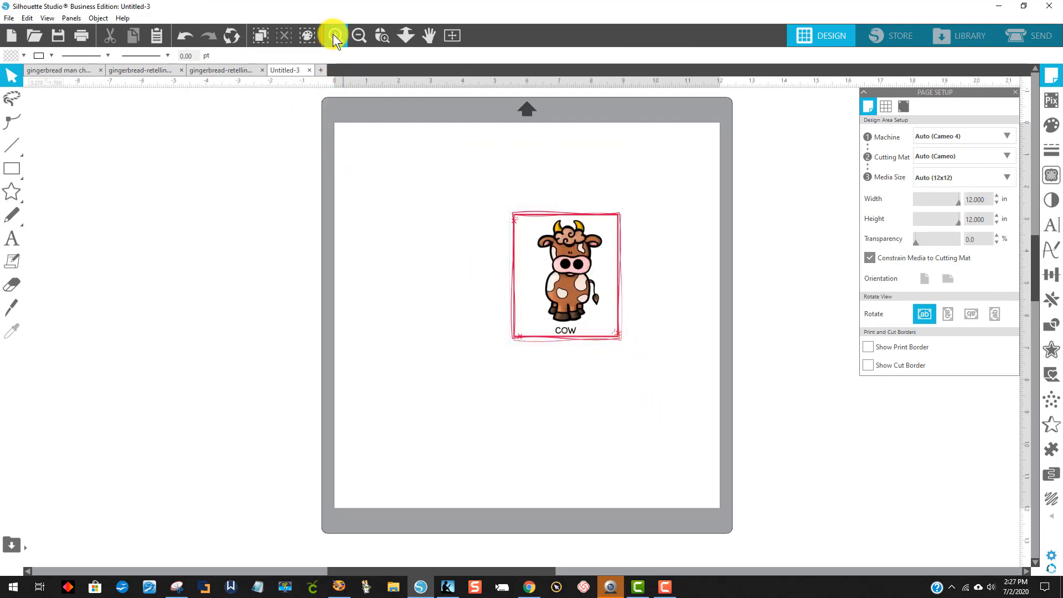
pyautogui.click(384, 40)
pyautogui.moveTo(493, 182); pyautogui.dragTo(649, 421)
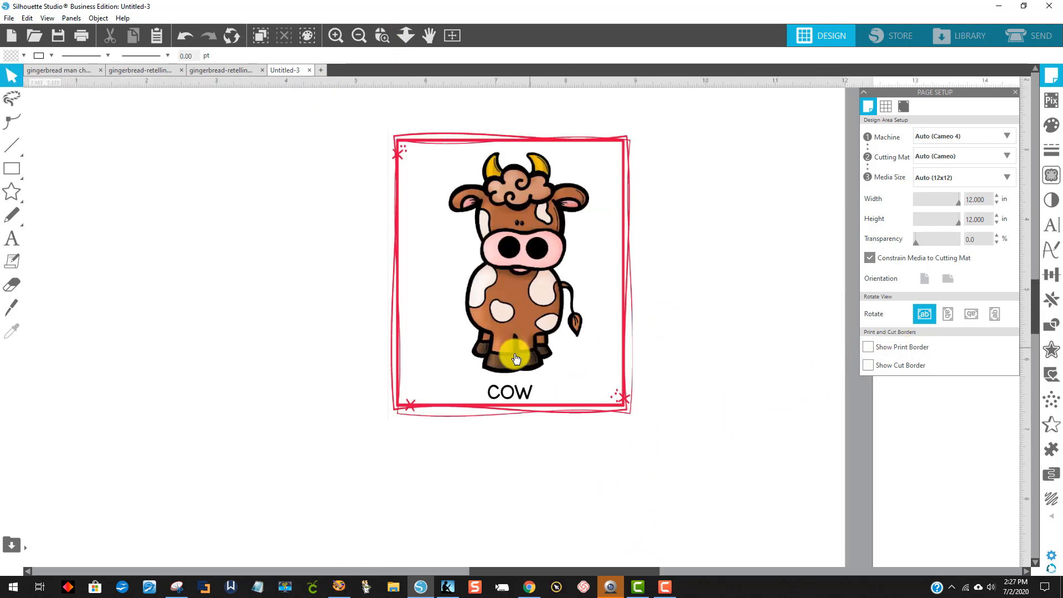
pyautogui.click(1052, 175)
pyautogui.click(902, 142)
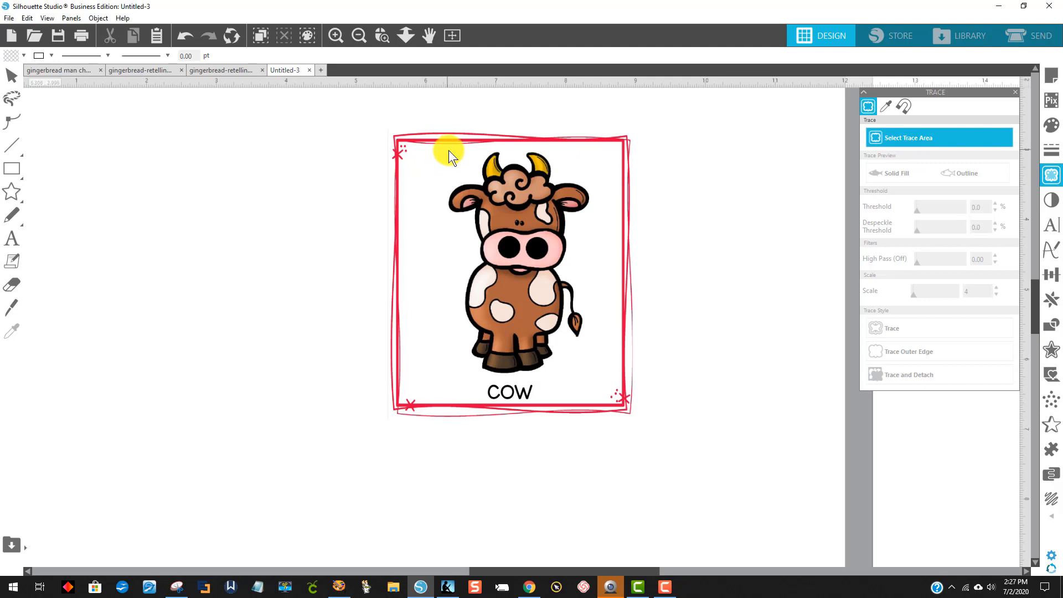
pyautogui.moveTo(447, 150)
pyautogui.mouseDown()
pyautogui.moveTo(575, 327)
pyautogui.moveTo(604, 373)
pyautogui.moveTo(595, 376)
pyautogui.mouseUp()
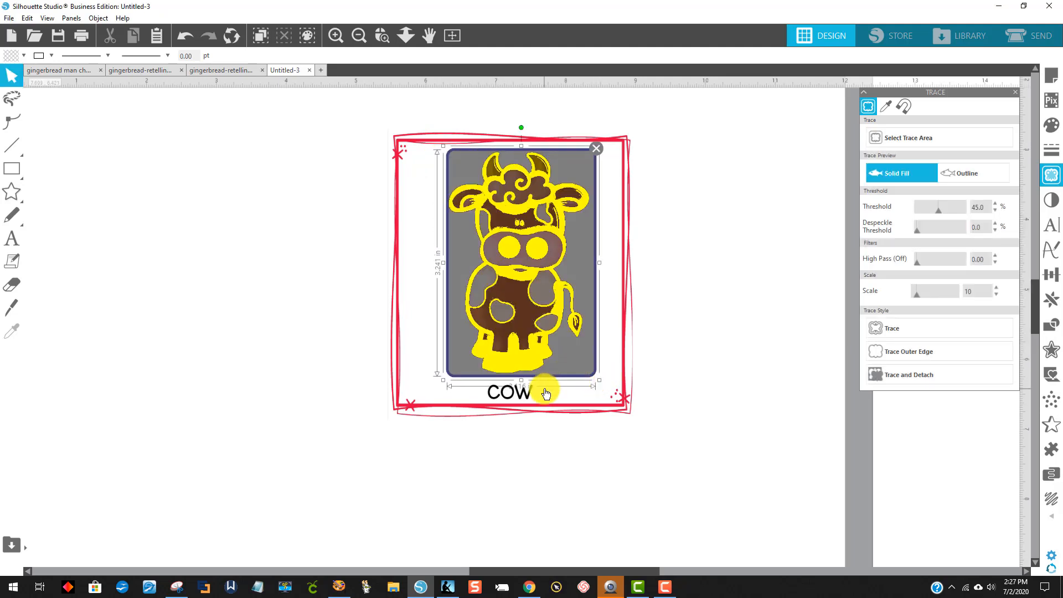
pyautogui.click(923, 208)
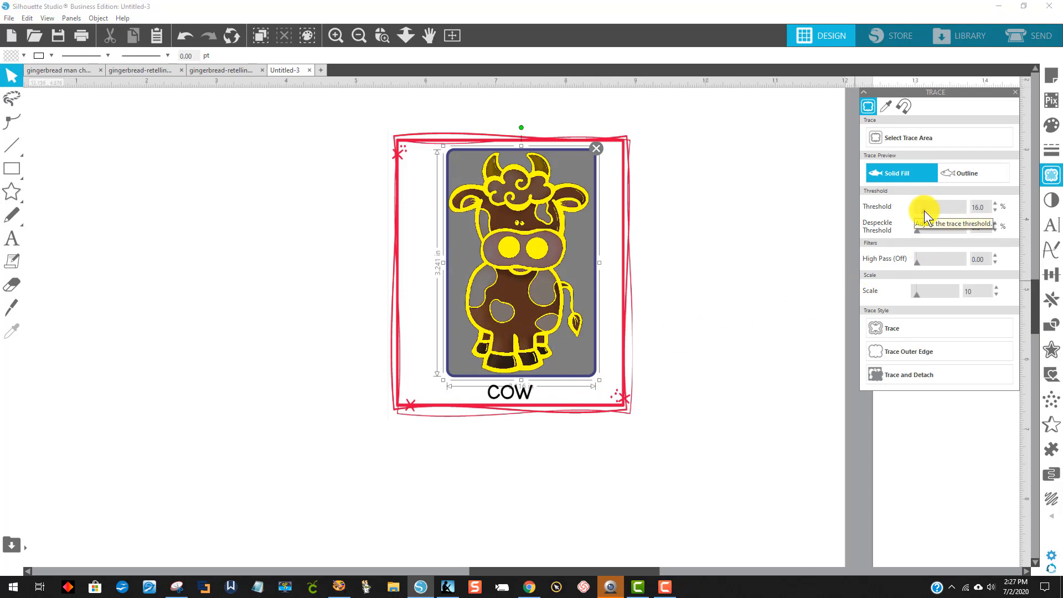
pyautogui.moveTo(923, 210); pyautogui.dragTo(922, 211)
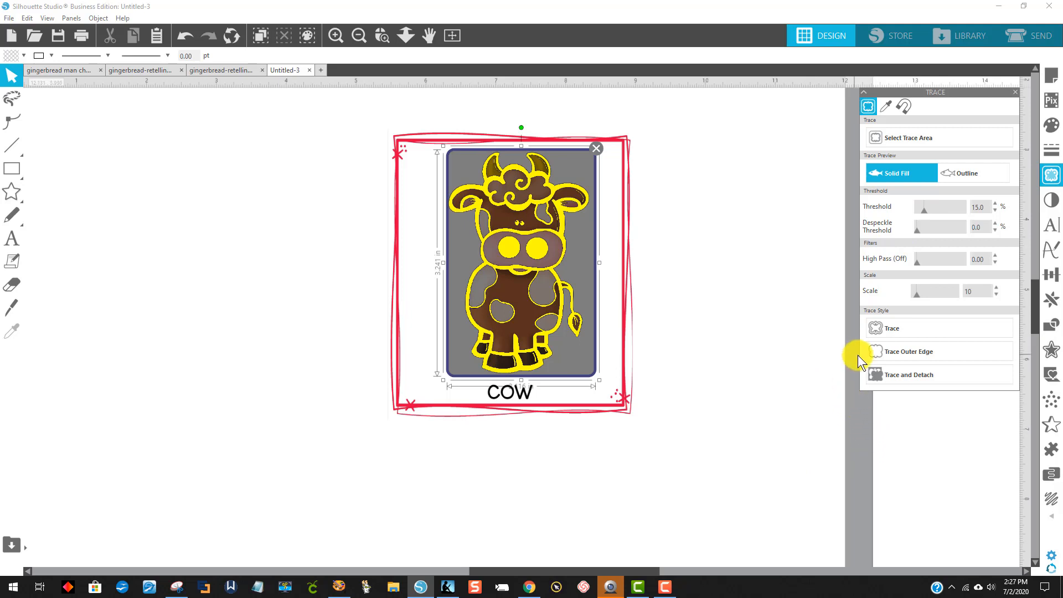
pyautogui.click(898, 326)
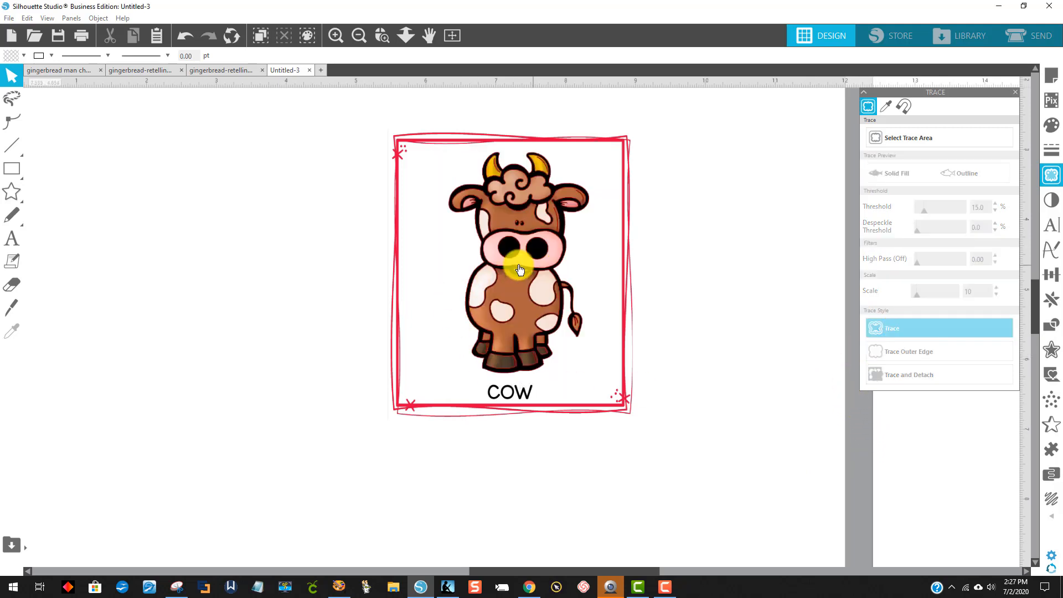
pyautogui.moveTo(491, 268)
pyautogui.mouseDown()
pyautogui.moveTo(305, 275)
pyautogui.moveTo(277, 257)
pyautogui.mouseUp()
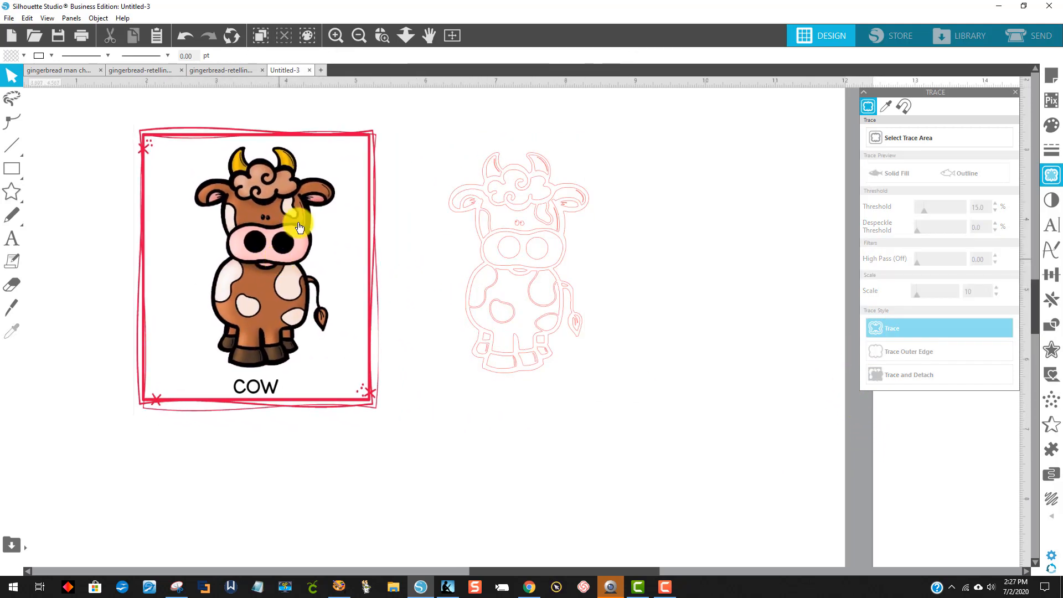
pyautogui.click(595, 291)
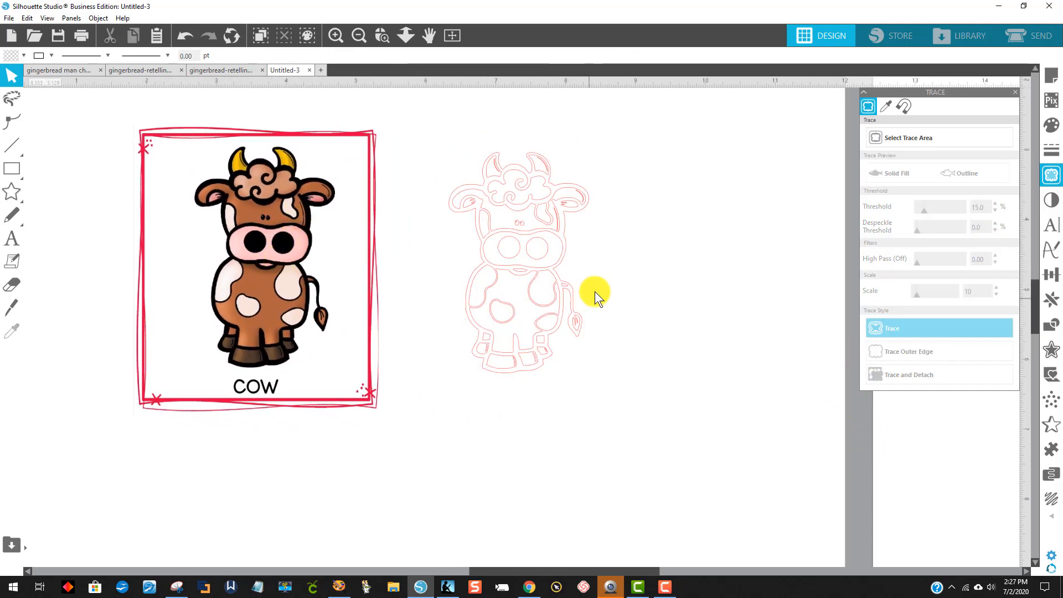
# Release the compound path of the traced cow so its pieces can be coloured individually.
pyautogui.click(502, 226)
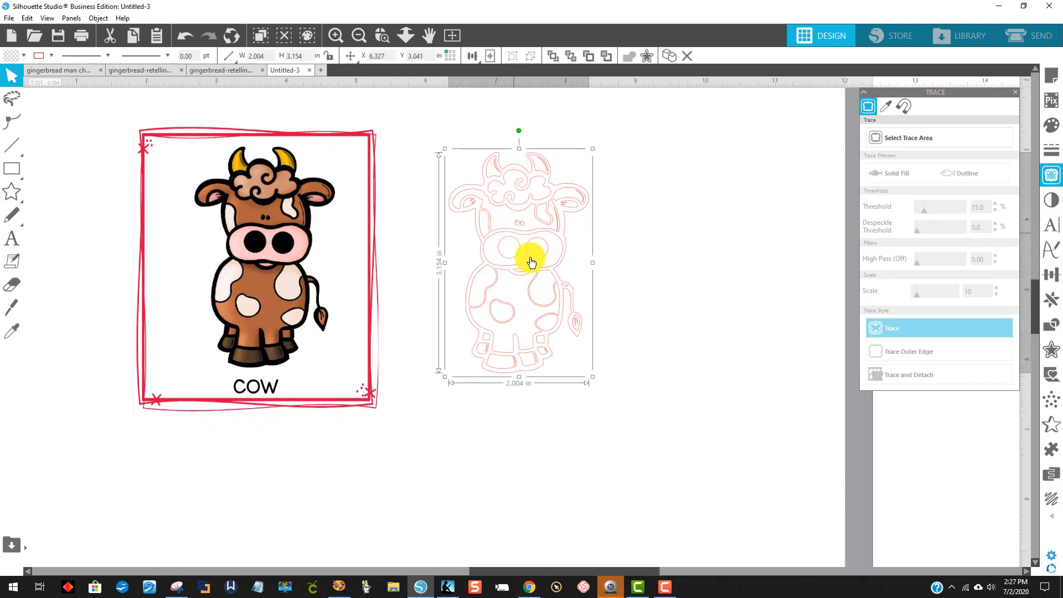
pyautogui.click(98, 18)
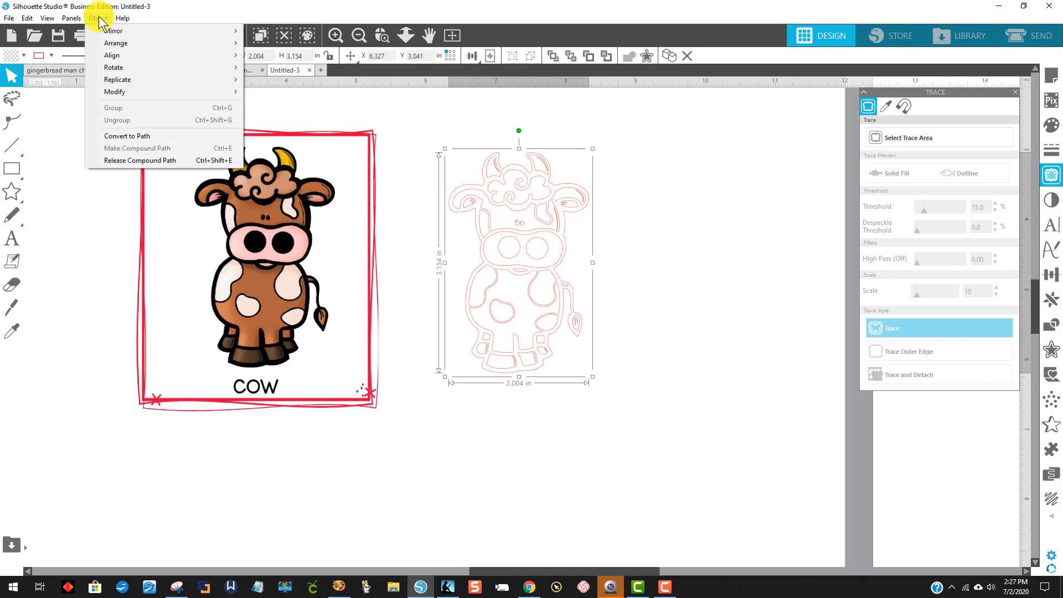
pyautogui.click(145, 160)
pyautogui.click(697, 280)
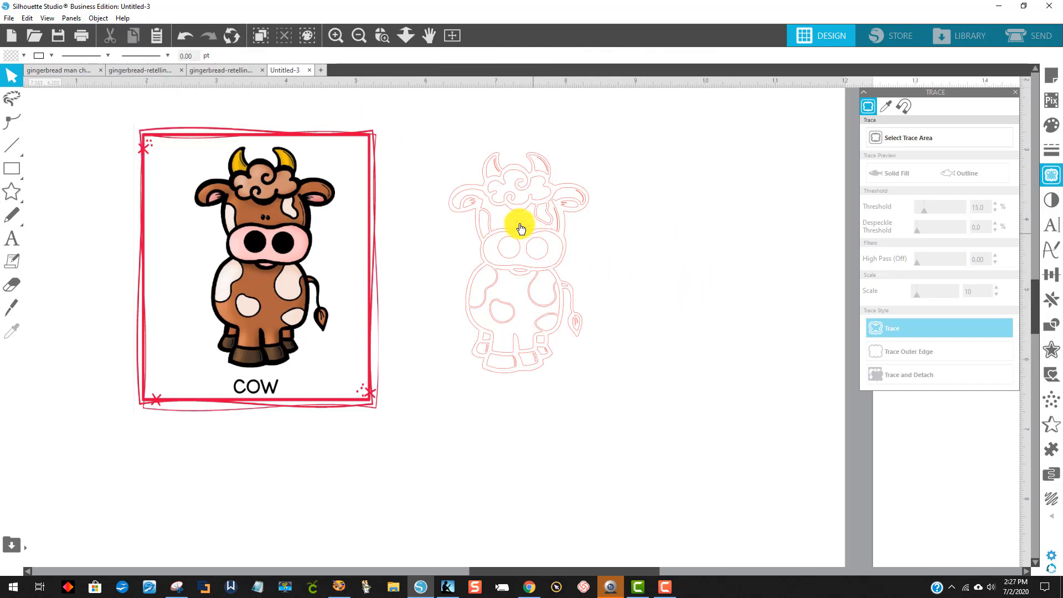
# Fill the traced cow's head and body pieces with white.
pyautogui.click(499, 216)
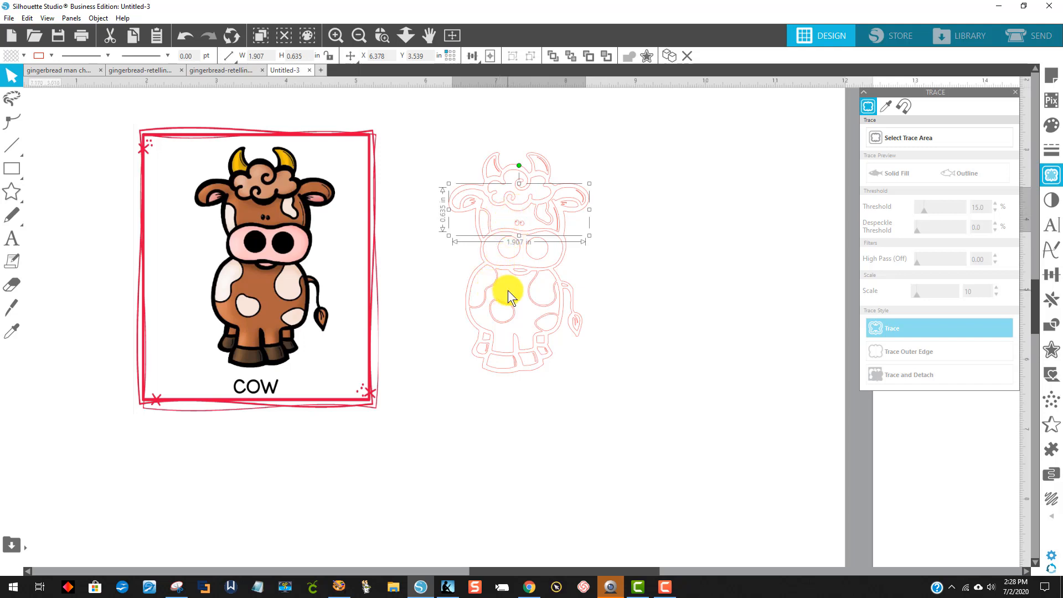
pyautogui.keyDown('shift'); pyautogui.click(533, 338); pyautogui.keyUp('shift')
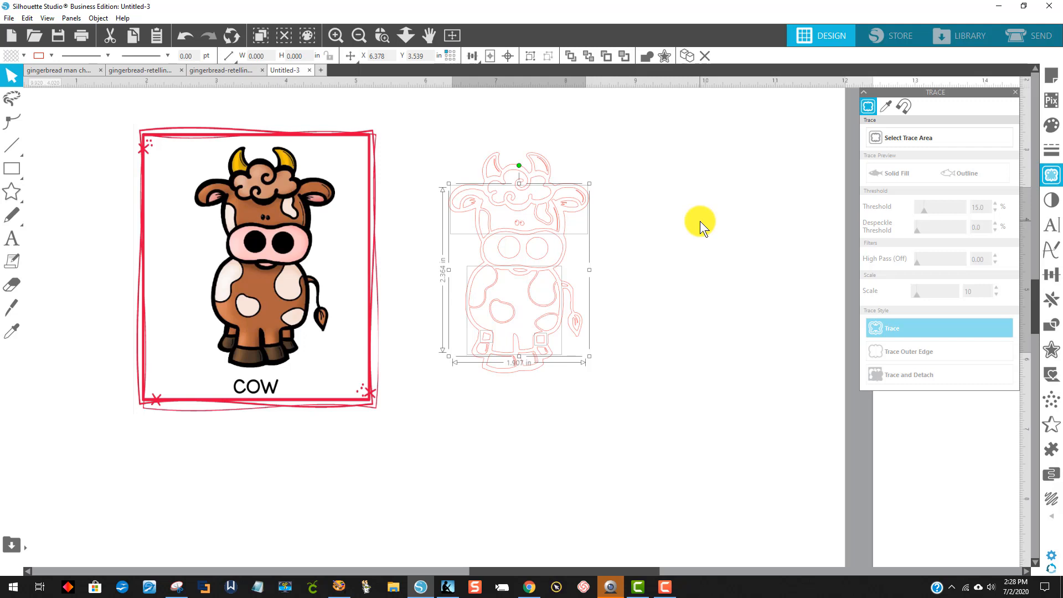
pyautogui.click(12, 57)
pyautogui.click(689, 245)
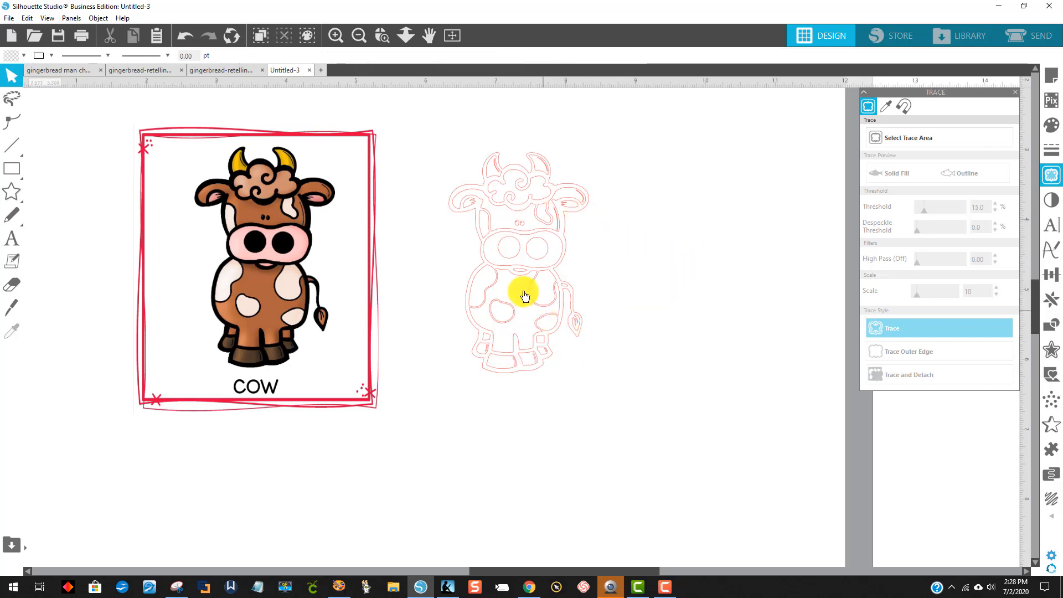
# Fill the traced cow's two nostrils, both face patches and four body spots with black.
pyautogui.click(507, 254)
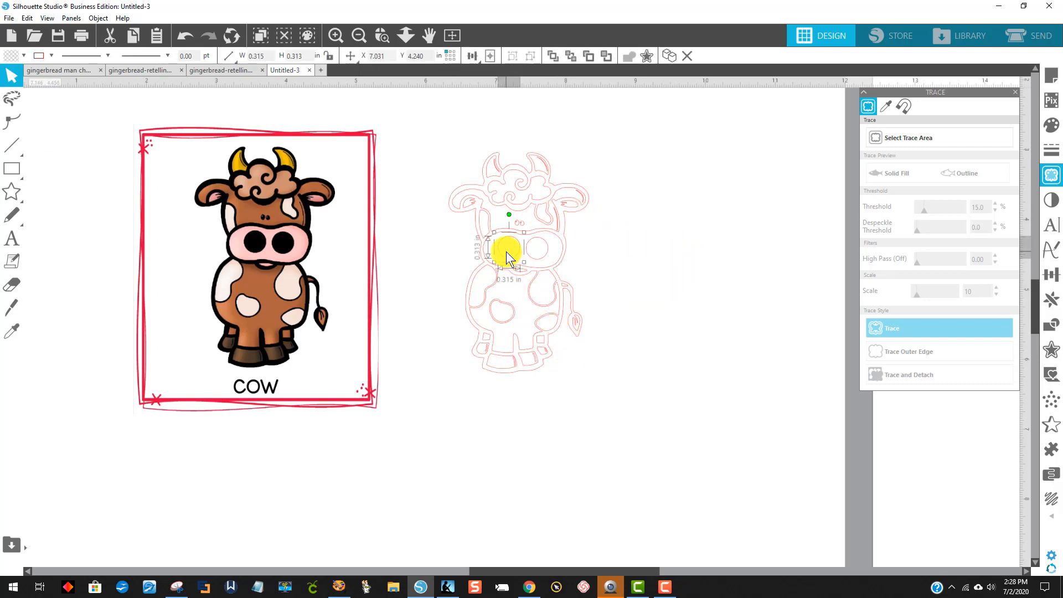
pyautogui.keyDown('shift'); pyautogui.click(539, 250); pyautogui.keyUp('shift')
pyautogui.keyDown('shift'); pyautogui.click(483, 225); pyautogui.keyUp('shift')
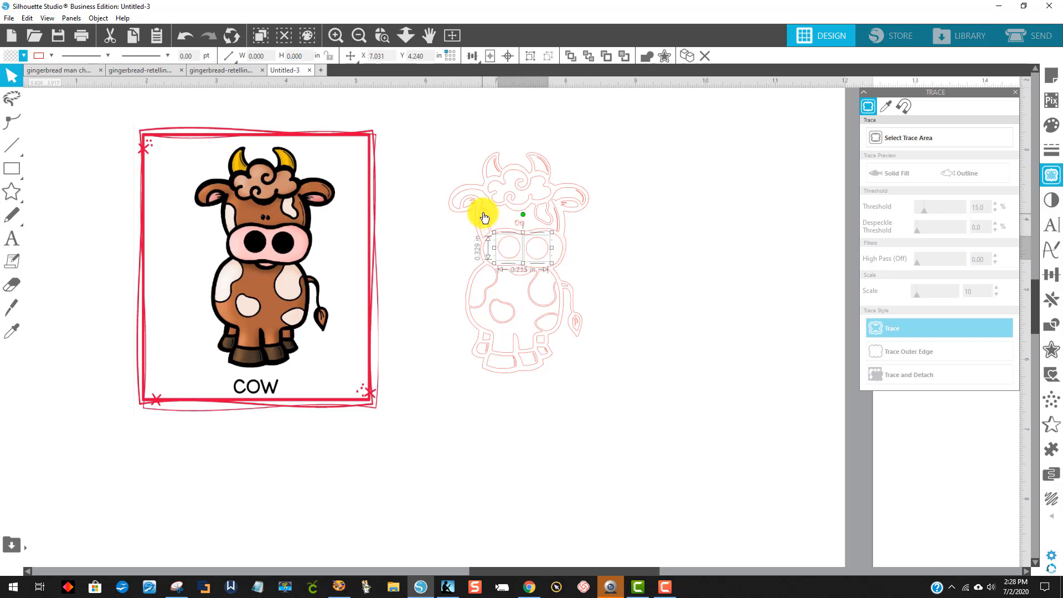
pyautogui.keyDown('shift'); pyautogui.click(487, 222); pyautogui.keyUp('shift')
pyautogui.keyDown('shift'); pyautogui.click(542, 224); pyautogui.keyUp('shift')
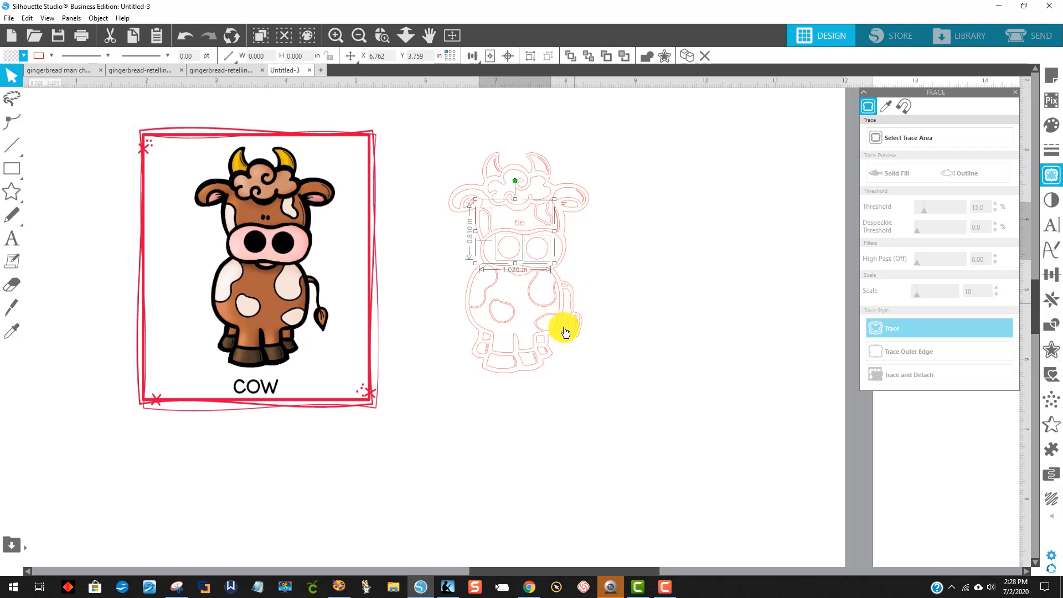
pyautogui.keyDown('shift'); pyautogui.click(509, 323); pyautogui.keyUp('shift')
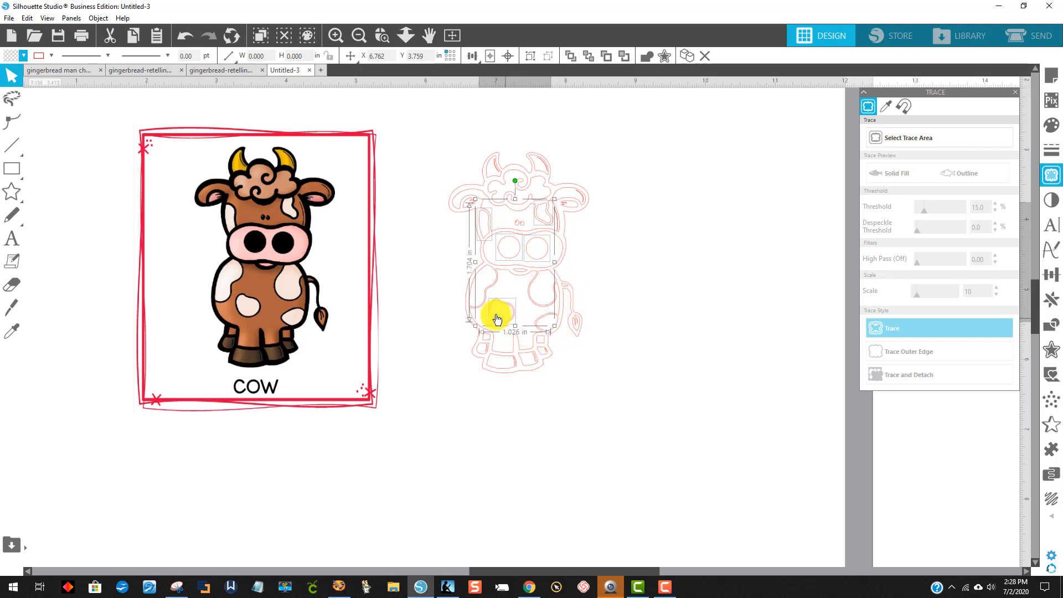
pyautogui.keyDown('shift'); pyautogui.click(487, 293); pyautogui.keyUp('shift')
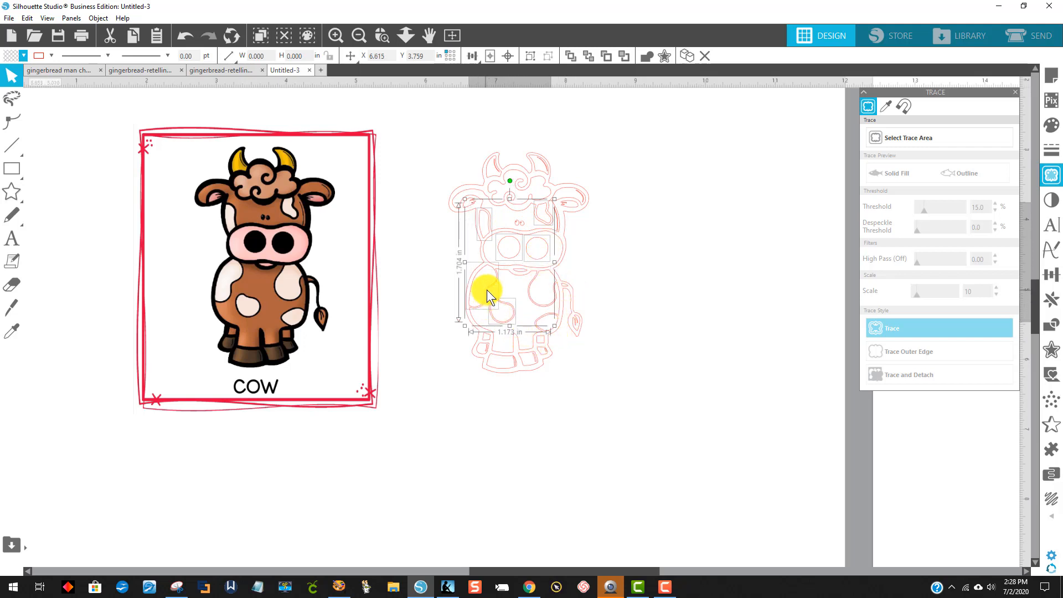
pyautogui.keyDown('shift'); pyautogui.click(534, 303); pyautogui.keyUp('shift')
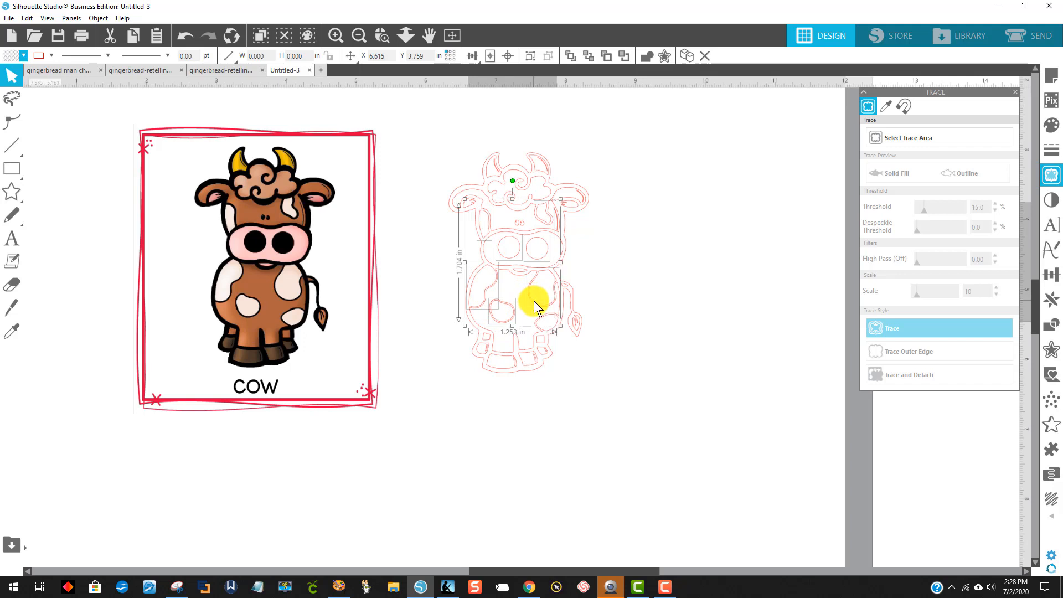
pyautogui.keyDown('shift'); pyautogui.click(545, 321); pyautogui.keyUp('shift')
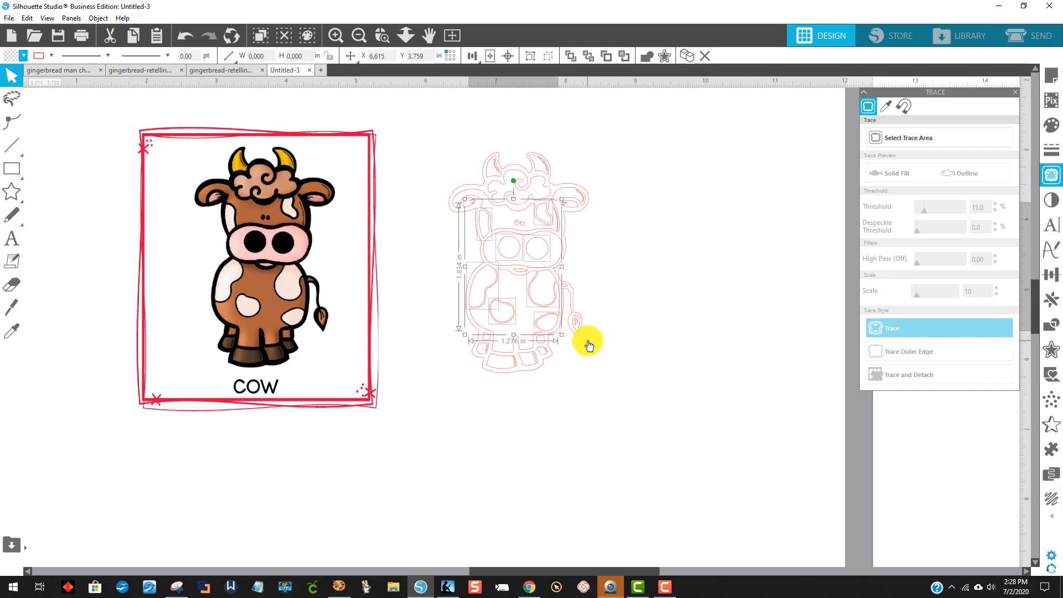
pyautogui.click(6, 57)
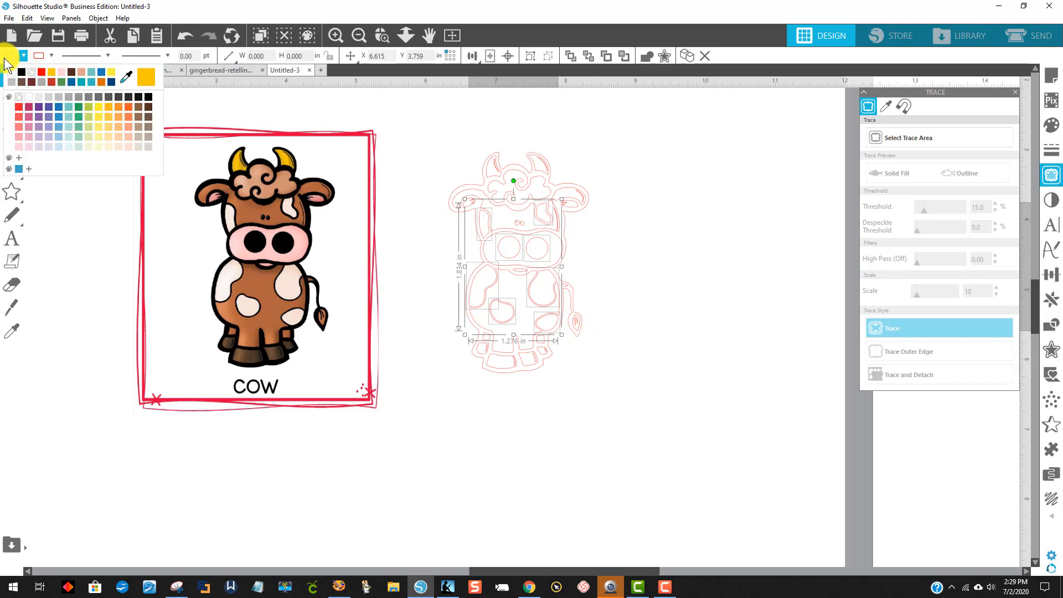
pyautogui.click(21, 71)
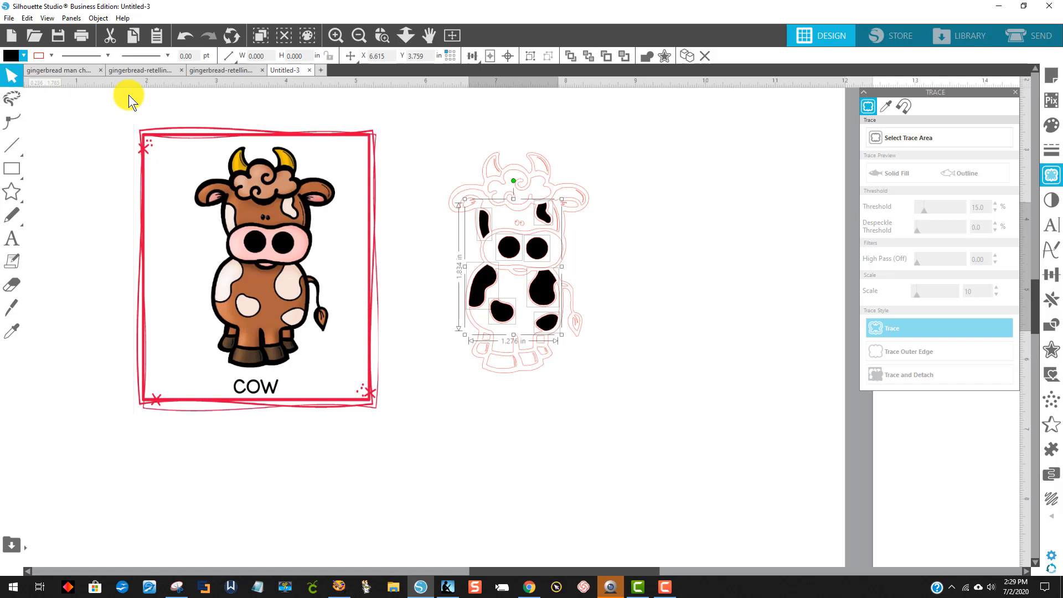
pyautogui.click(634, 264)
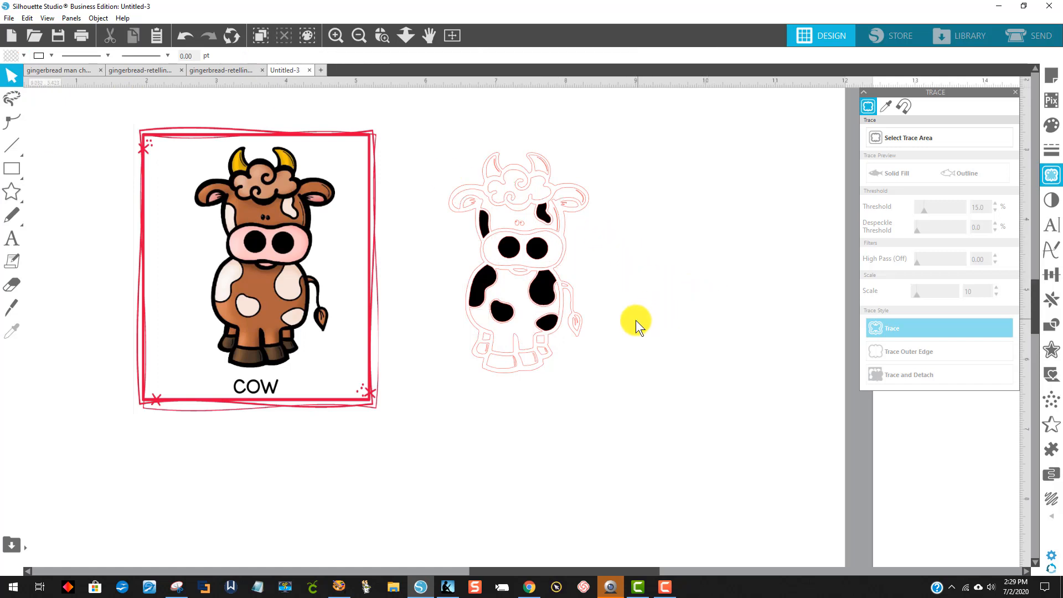
# Fill the outermost outline piece of the traced cow with light lavender.
pyautogui.click(553, 258)
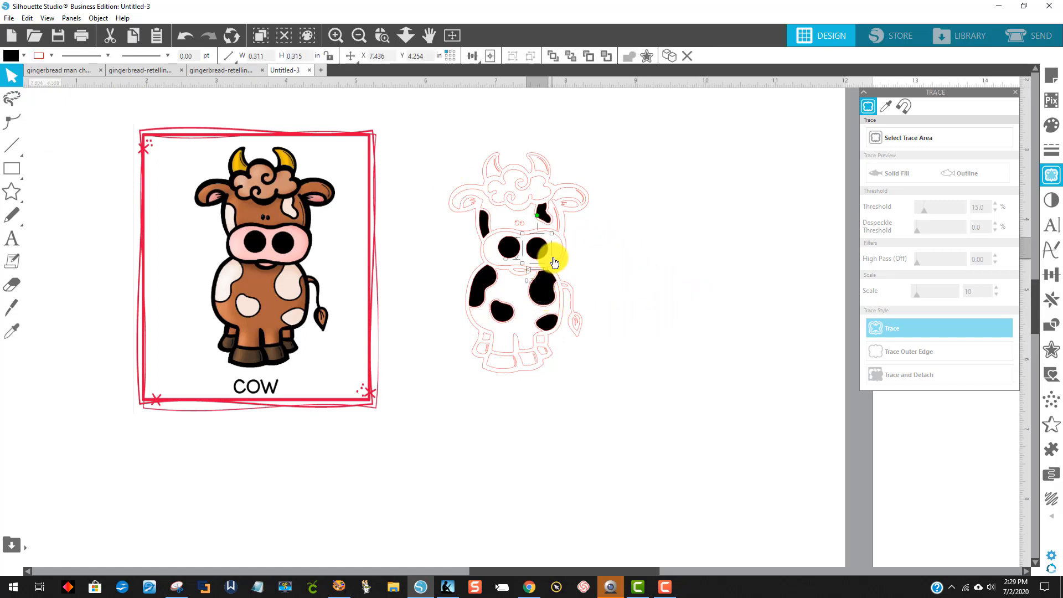
pyautogui.click(532, 157)
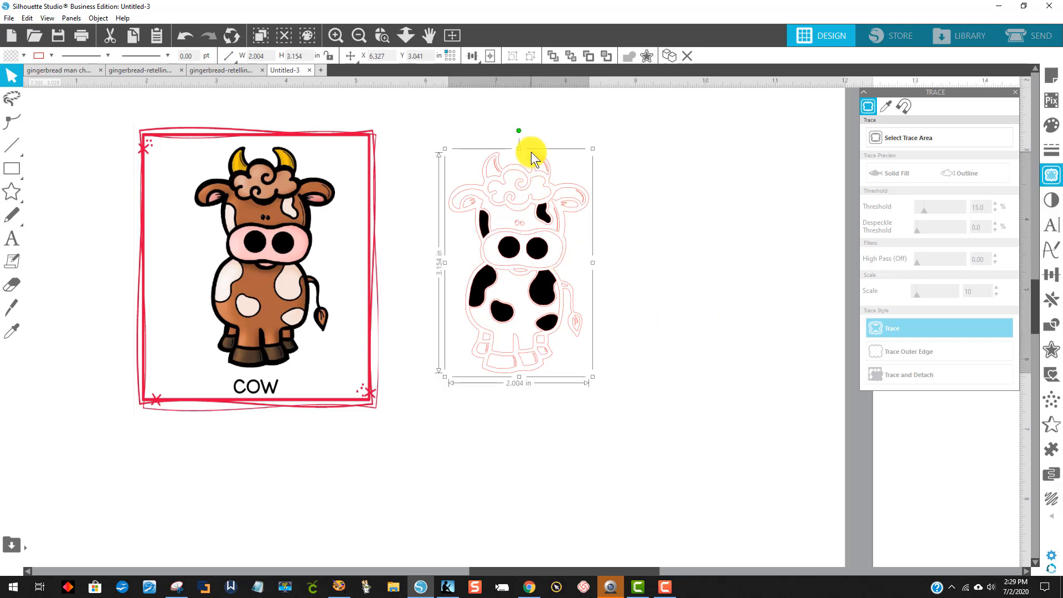
pyautogui.click(7, 57)
pyautogui.click(48, 137)
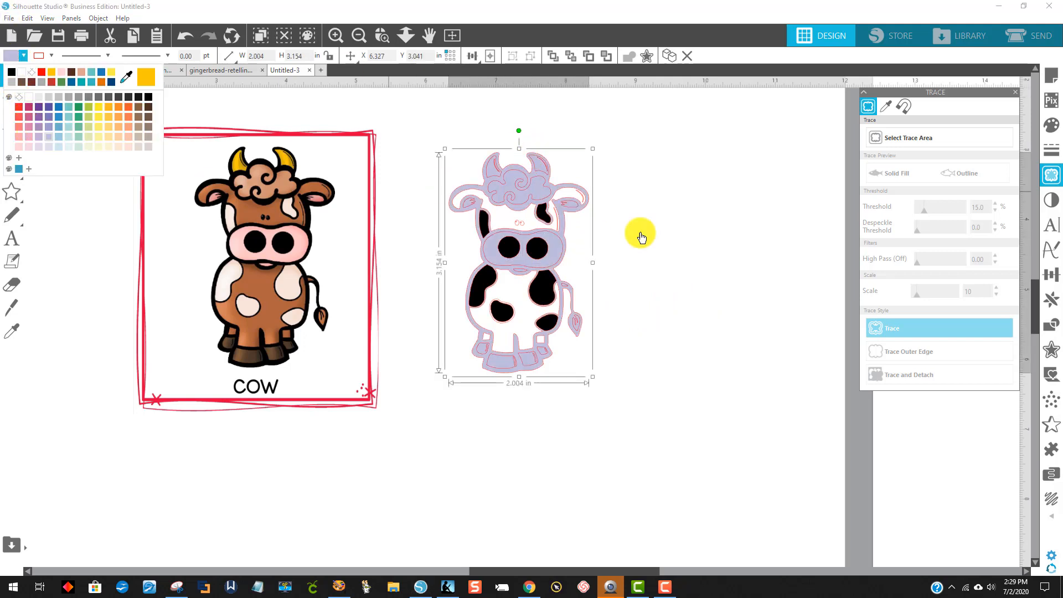
pyautogui.click(641, 237)
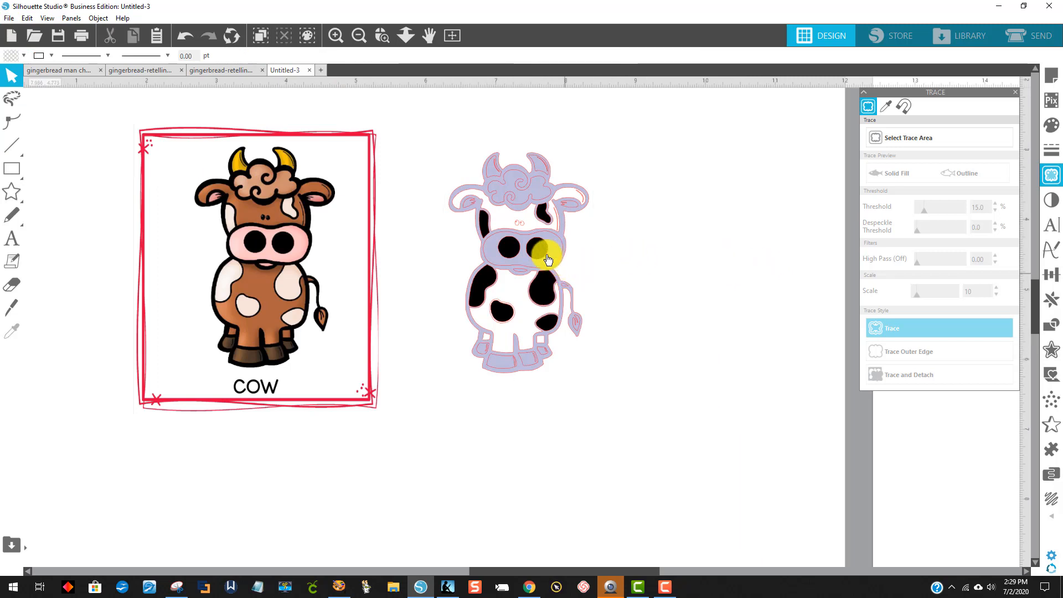
# Select the muzzle piece of the traced cow and fill it with light pink.
pyautogui.click(521, 275)
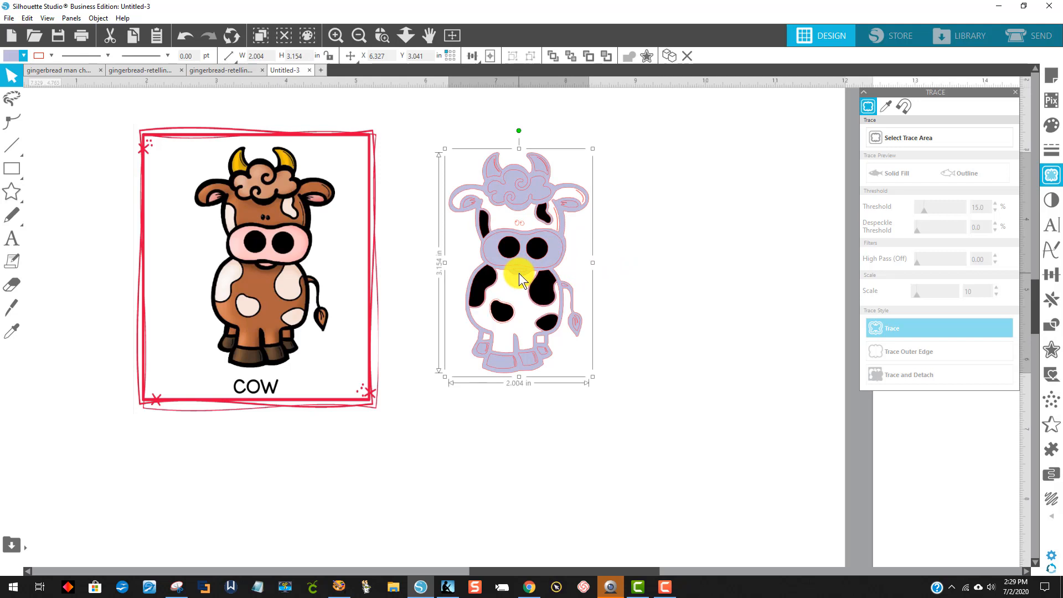
pyautogui.click(519, 273)
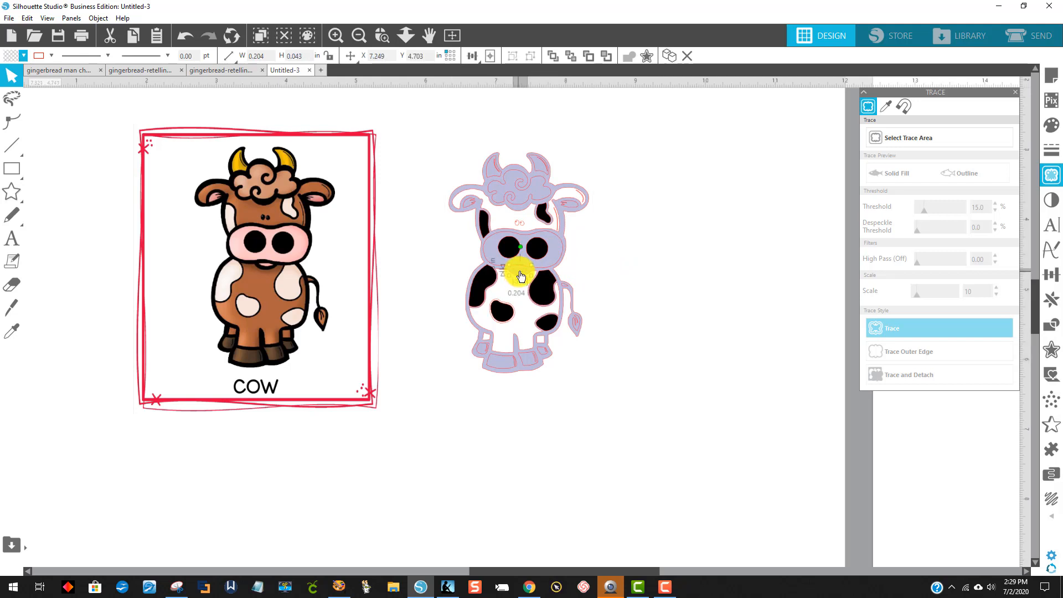
pyautogui.click(552, 246)
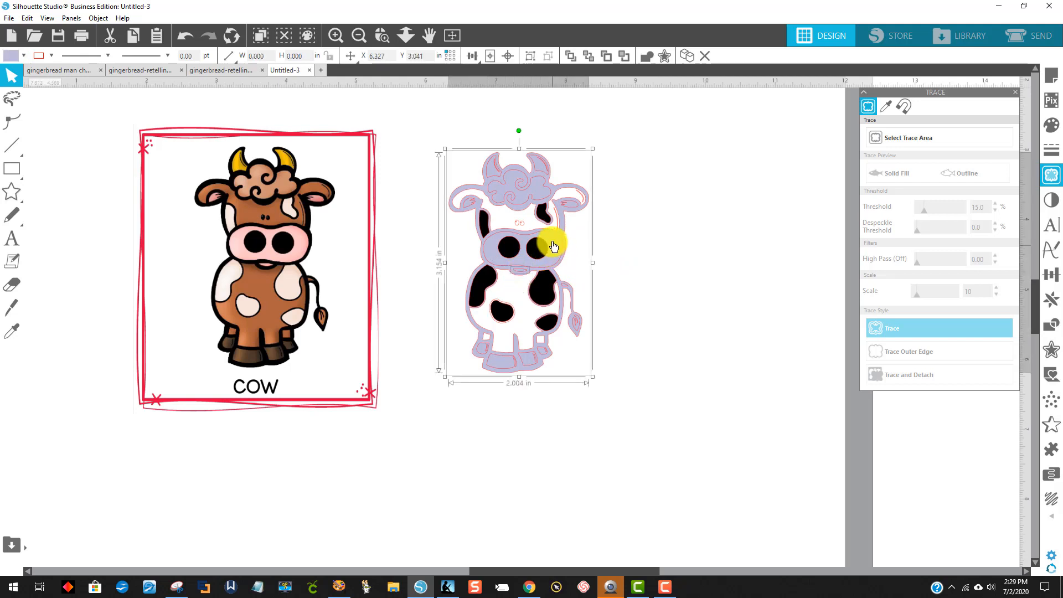
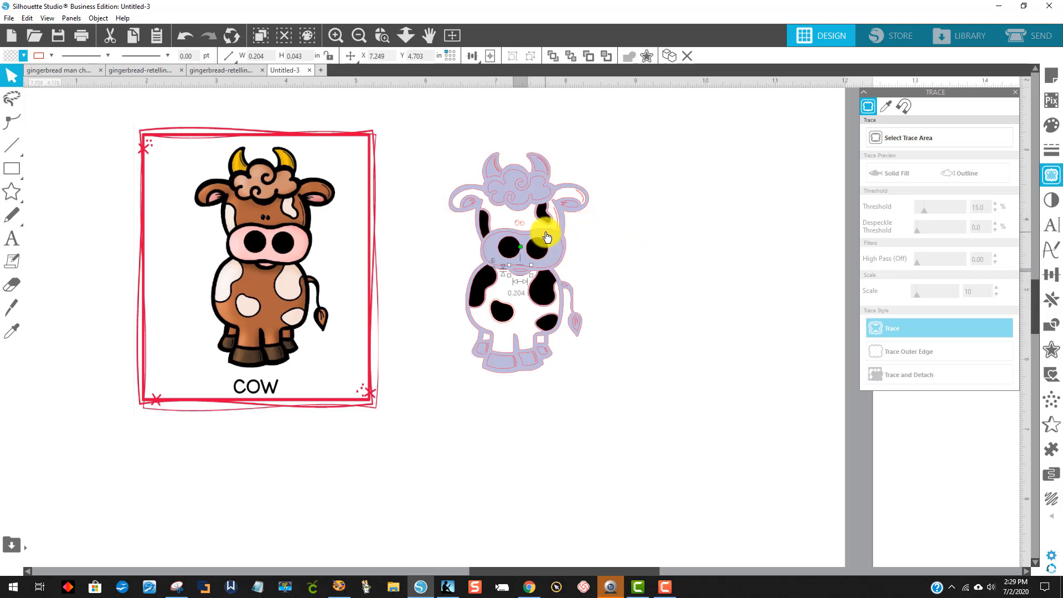
pyautogui.click(441, 240)
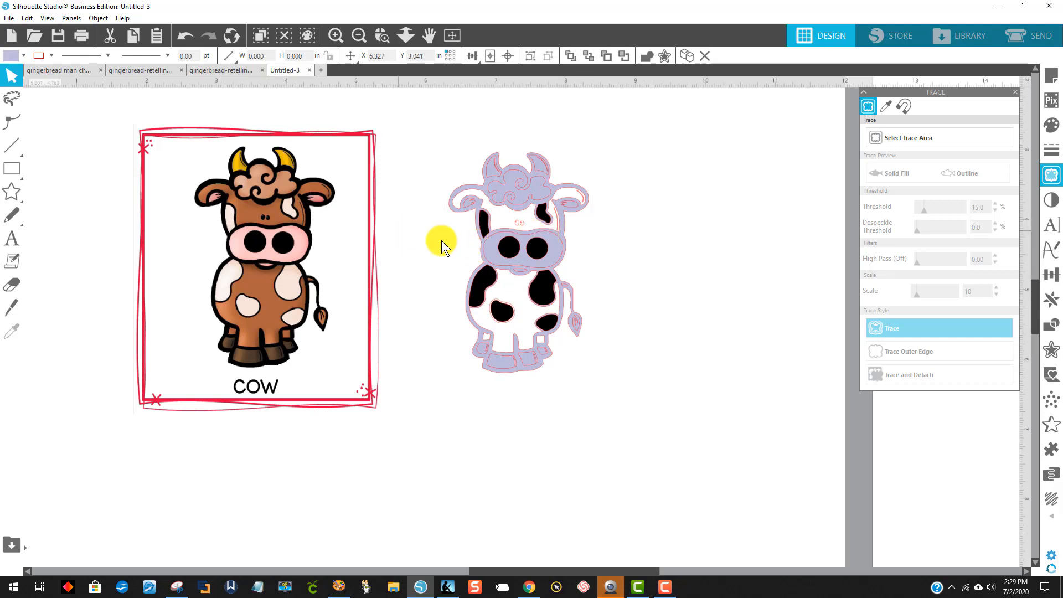
pyautogui.click(489, 243)
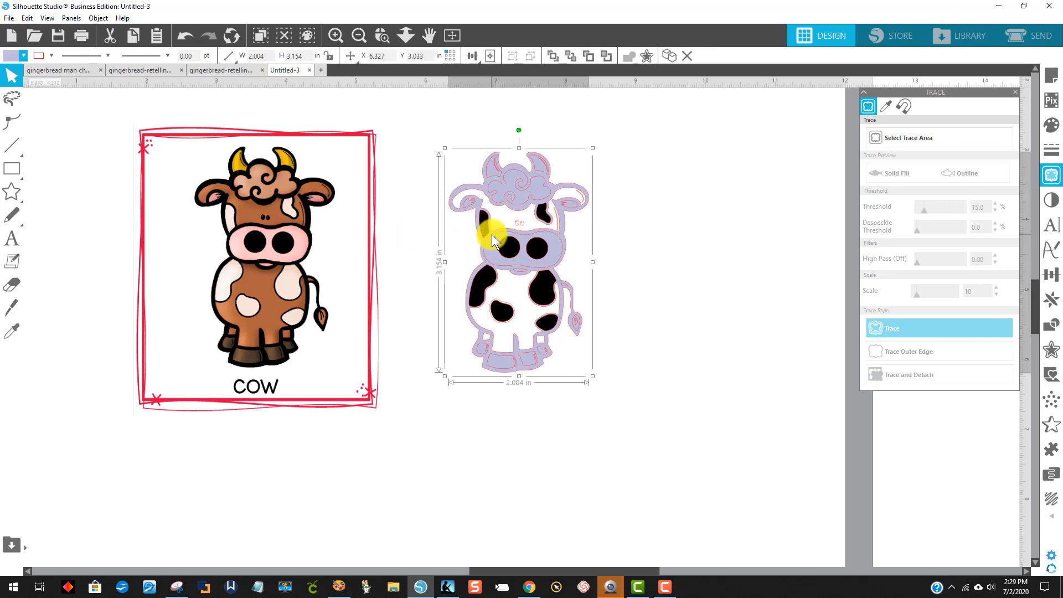
pyautogui.click(492, 235)
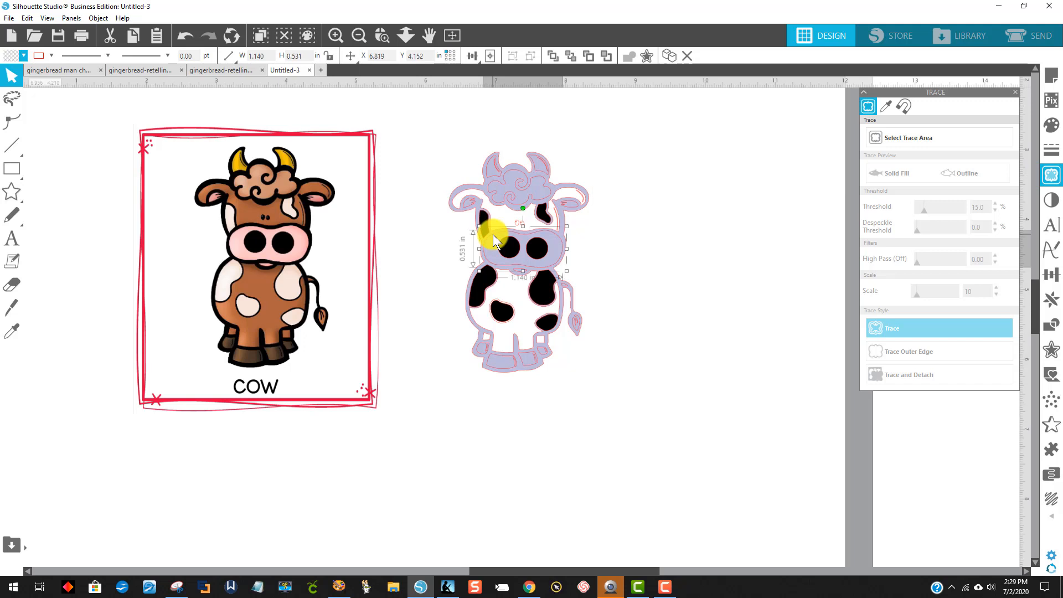
pyautogui.click(24, 55)
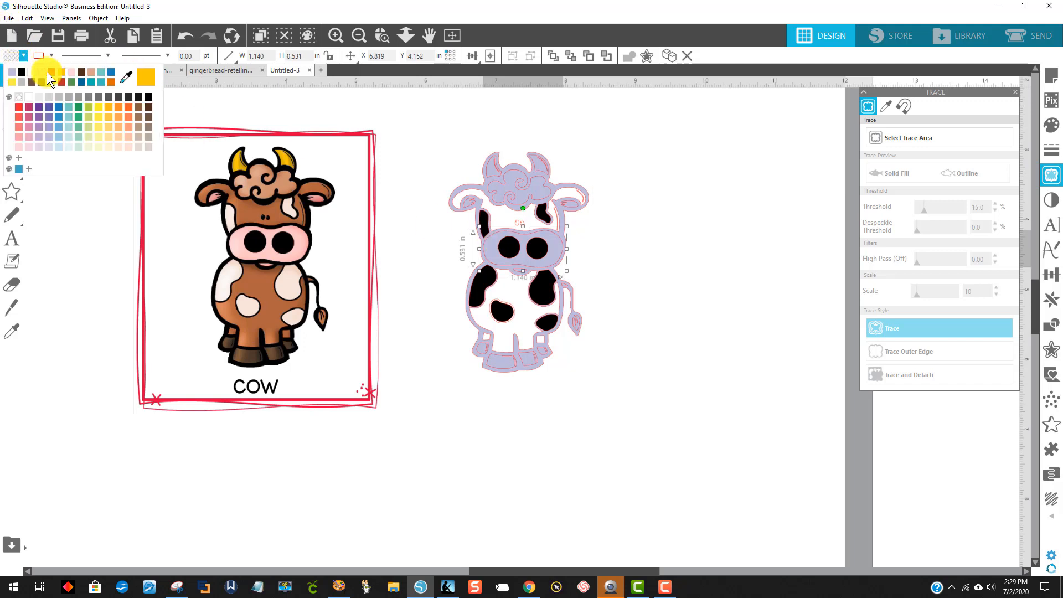
pyautogui.click(73, 82)
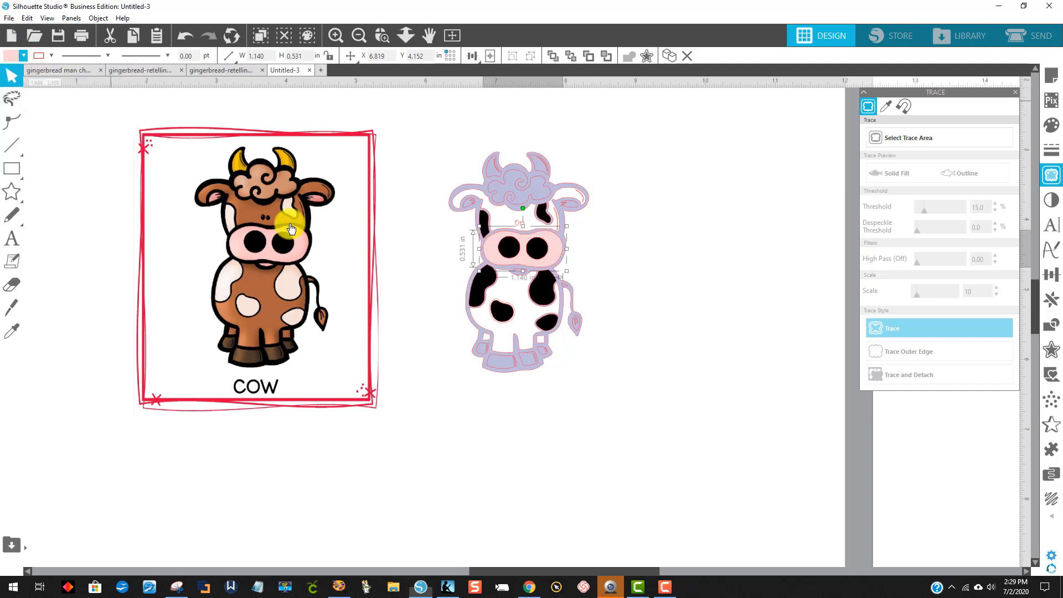
# Fill the small mouth piece beneath the cow's muzzle with the same light pink.
pyautogui.click(520, 271)
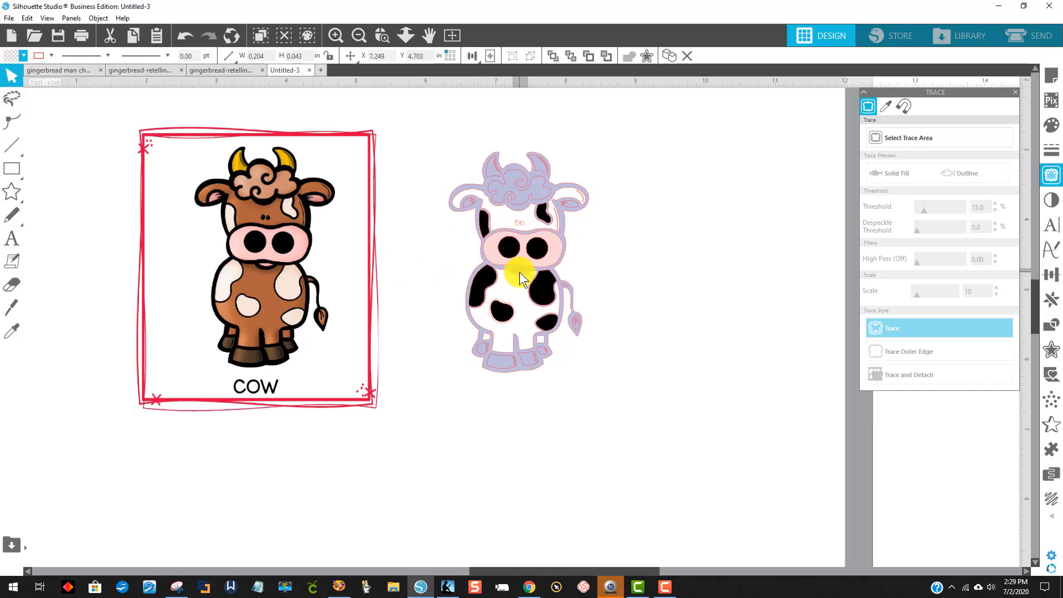
pyautogui.click(10, 55)
pyautogui.click(74, 82)
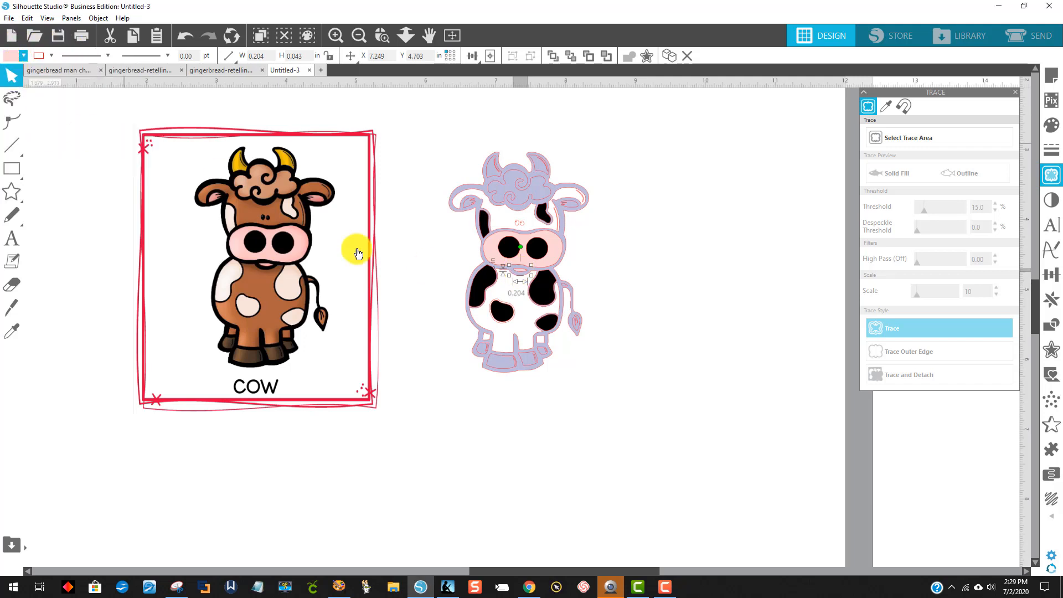
# Select all the hoof shapes of the traced cow together and fill them with medium brown.
pyautogui.click(663, 281)
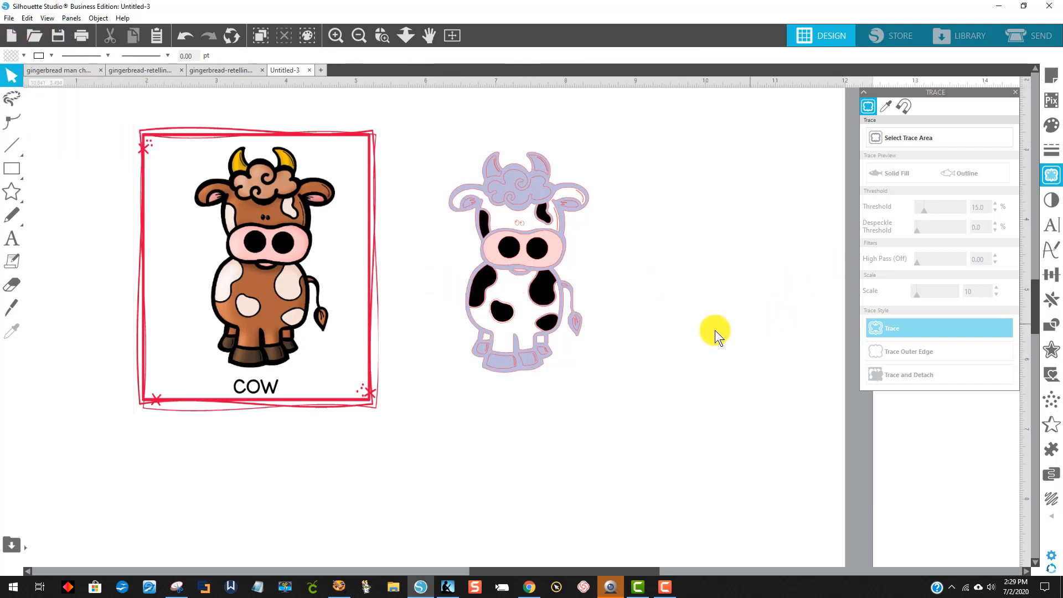
pyautogui.click(480, 347)
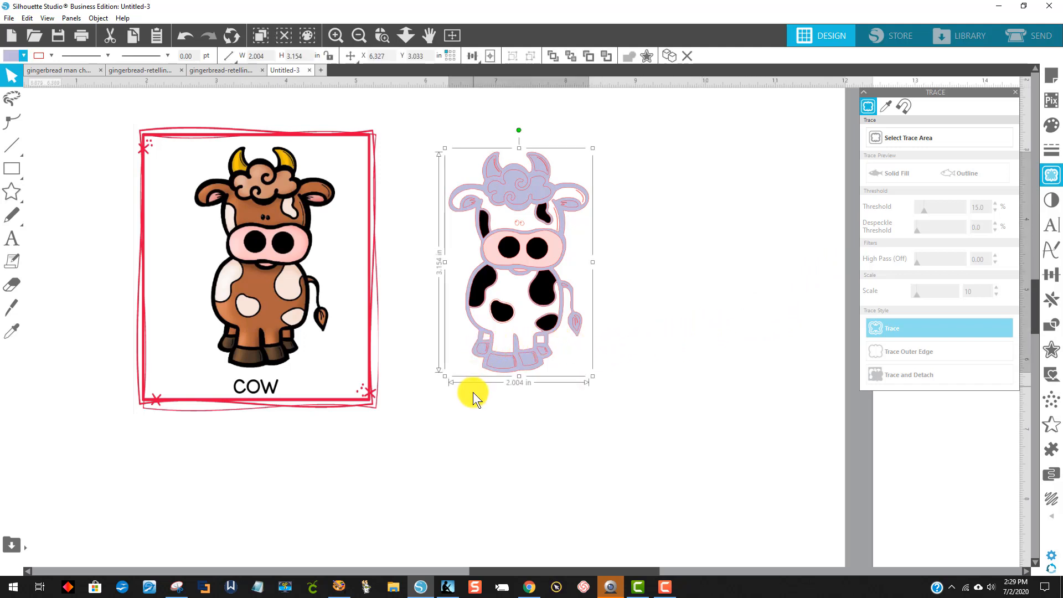
pyautogui.click(473, 392)
pyautogui.click(506, 355)
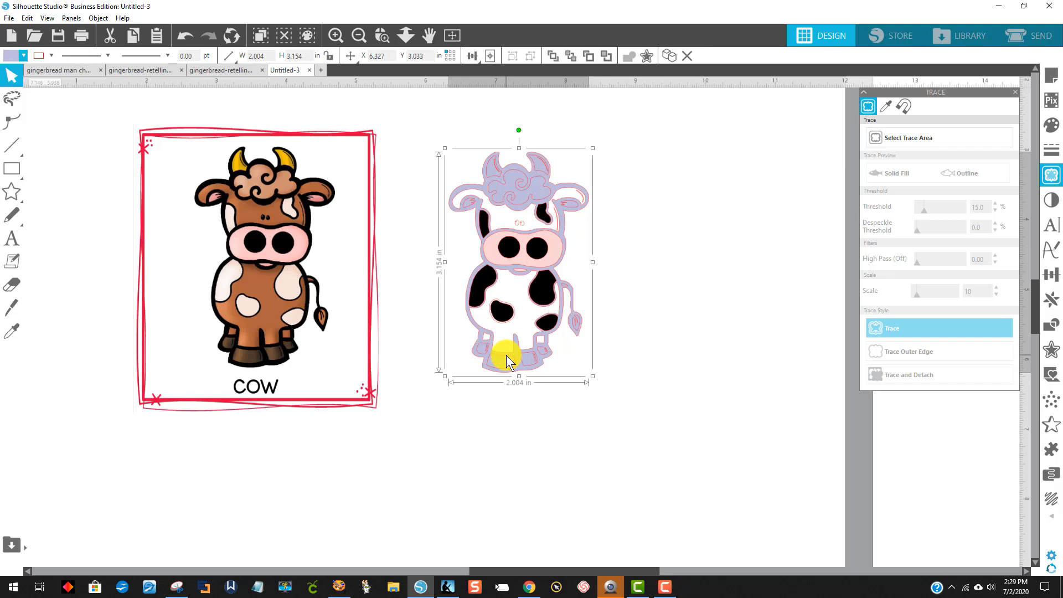
pyautogui.click(504, 356)
pyautogui.click(484, 345)
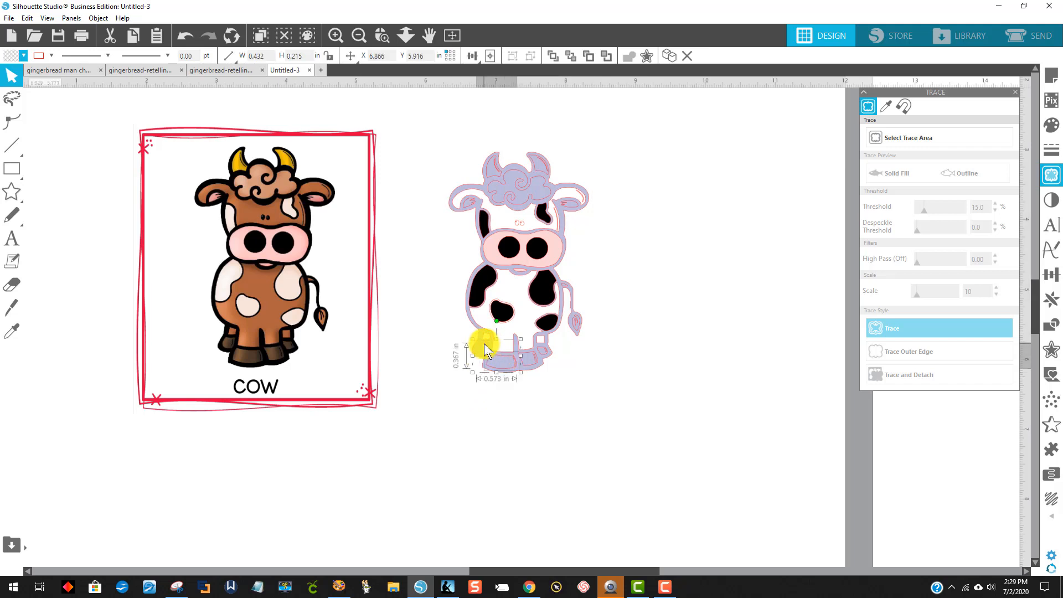
pyautogui.click(526, 352)
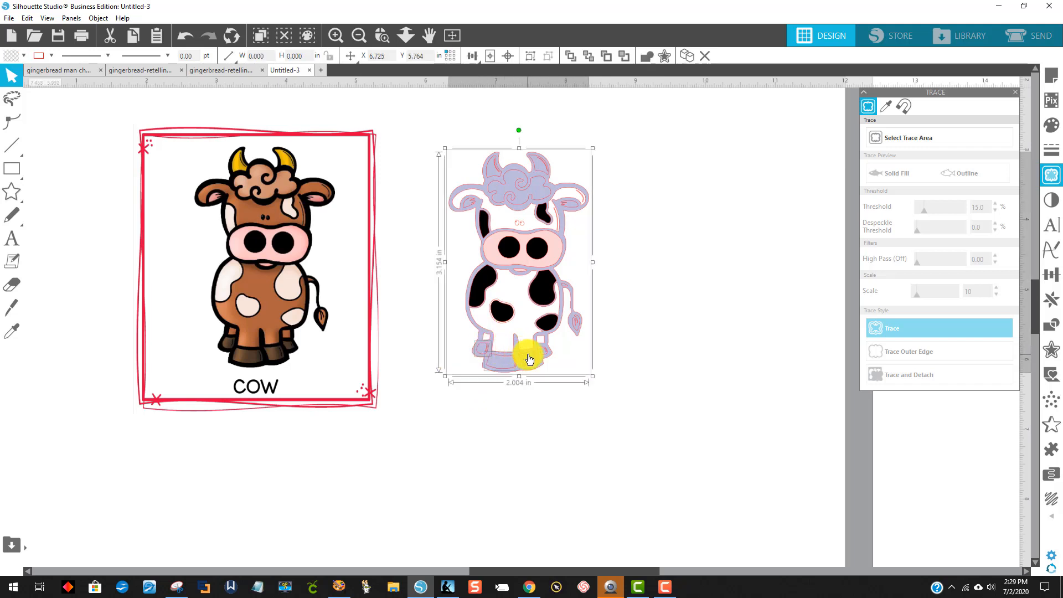
pyautogui.click(529, 357)
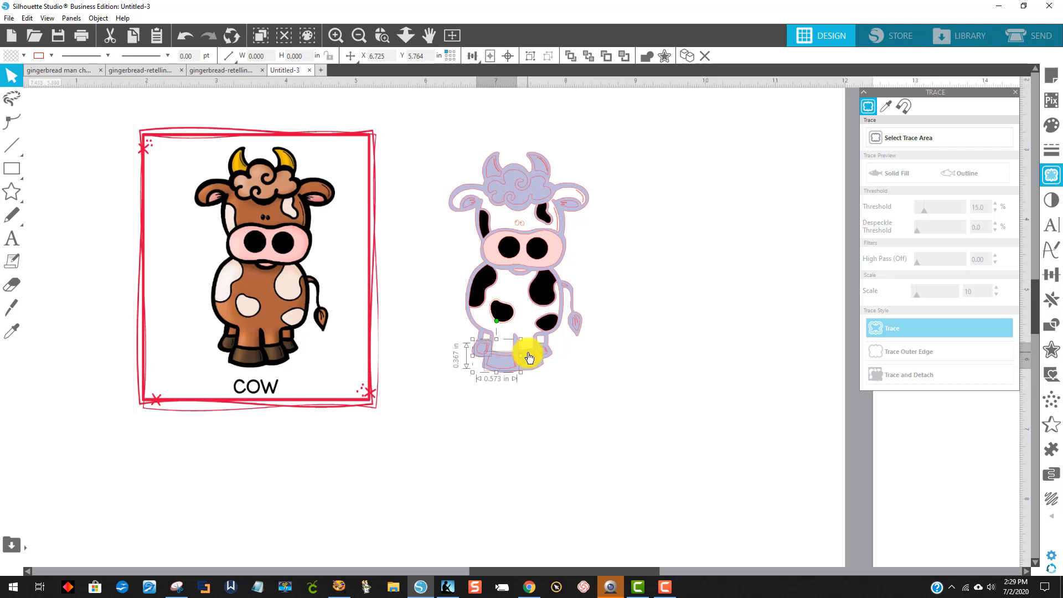
pyautogui.keyDown('shift'); pyautogui.click(528, 354); pyautogui.keyUp('shift')
pyautogui.click(545, 352)
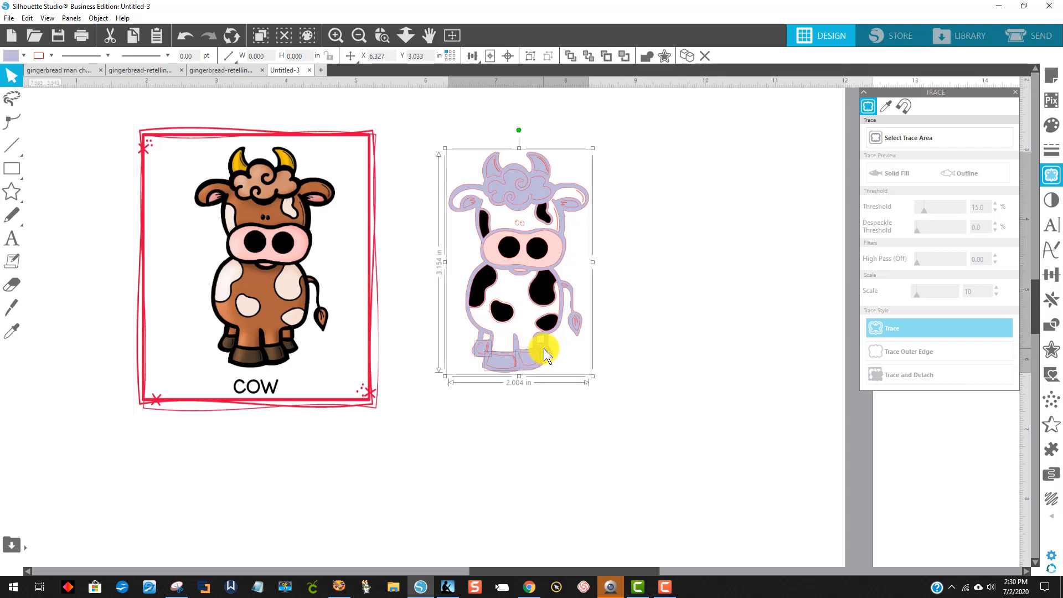
pyautogui.click(541, 349)
pyautogui.click(543, 349)
pyautogui.click(12, 55)
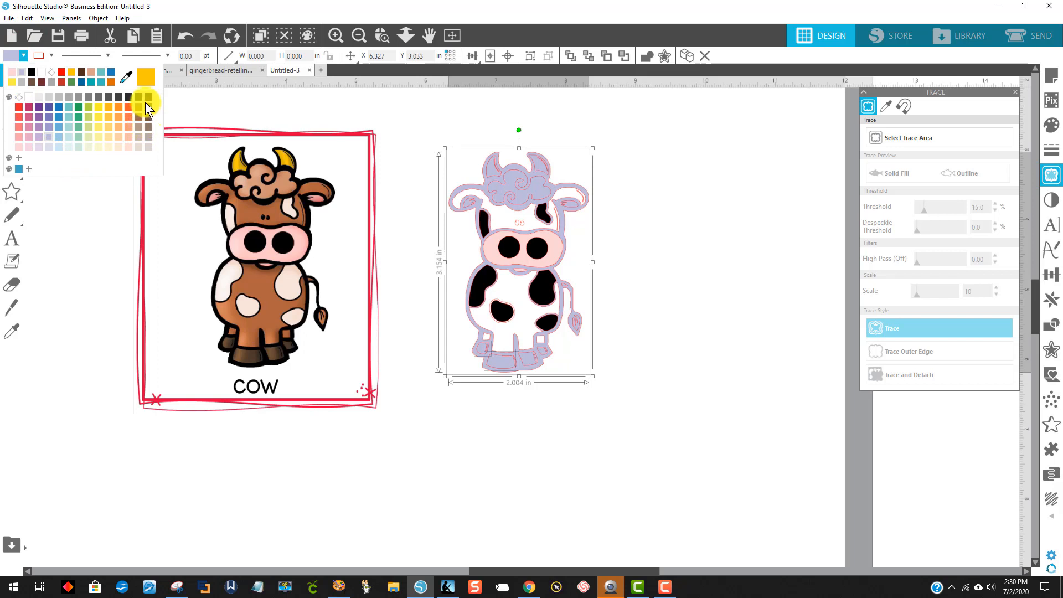
pyautogui.click(138, 119)
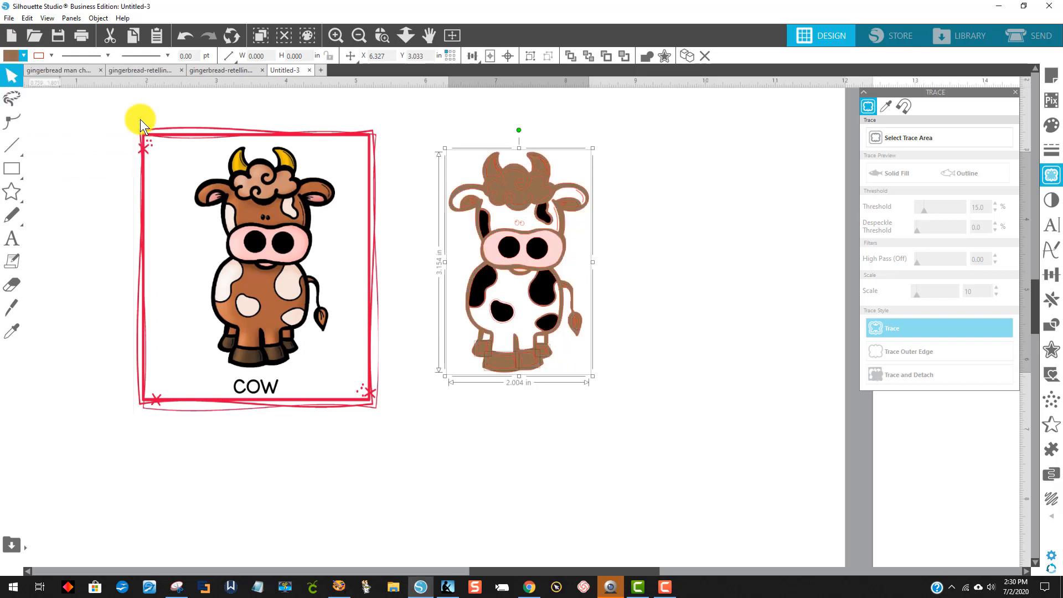
pyautogui.click(639, 265)
# Delete the tiny stray trace pieces at the tips of the traced cow's two horns.
pyautogui.click(535, 157)
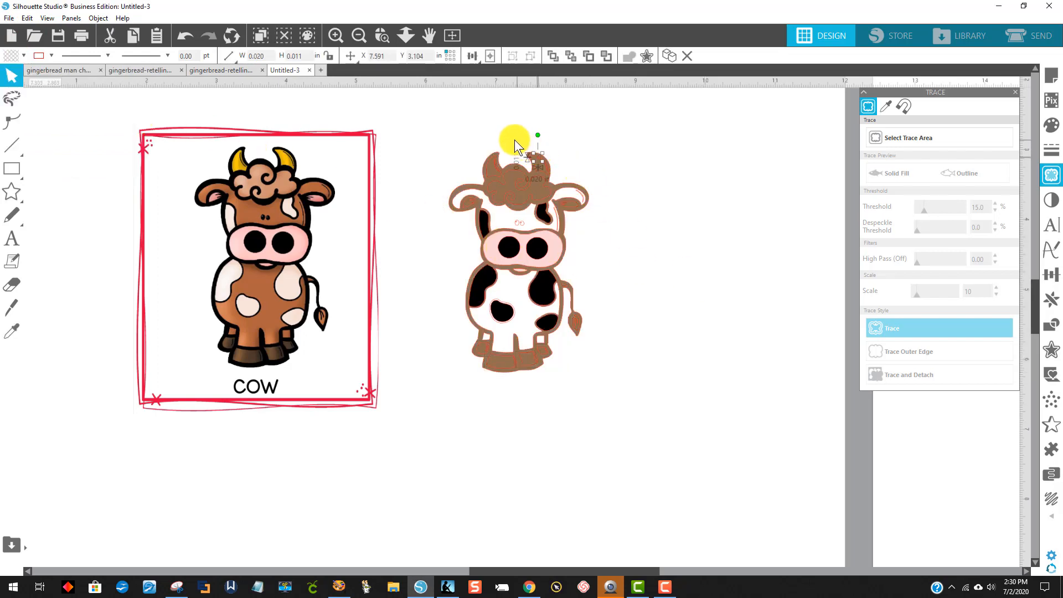
pyautogui.press('Delete')
pyautogui.click(493, 155)
pyautogui.press('Delete')
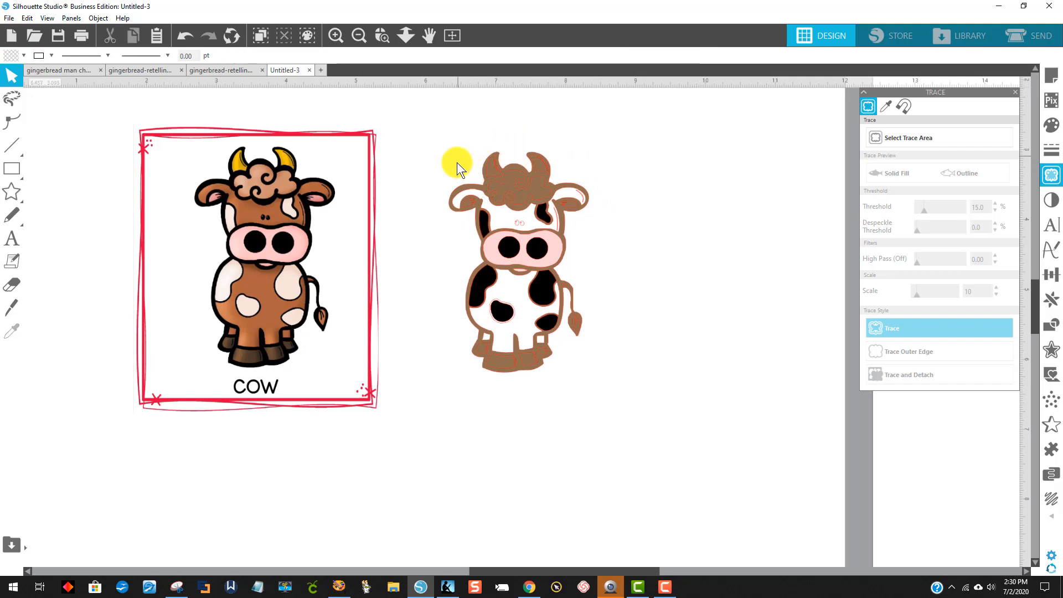
# Fill the traced cow's main outline shape with black.
pyautogui.click(463, 184)
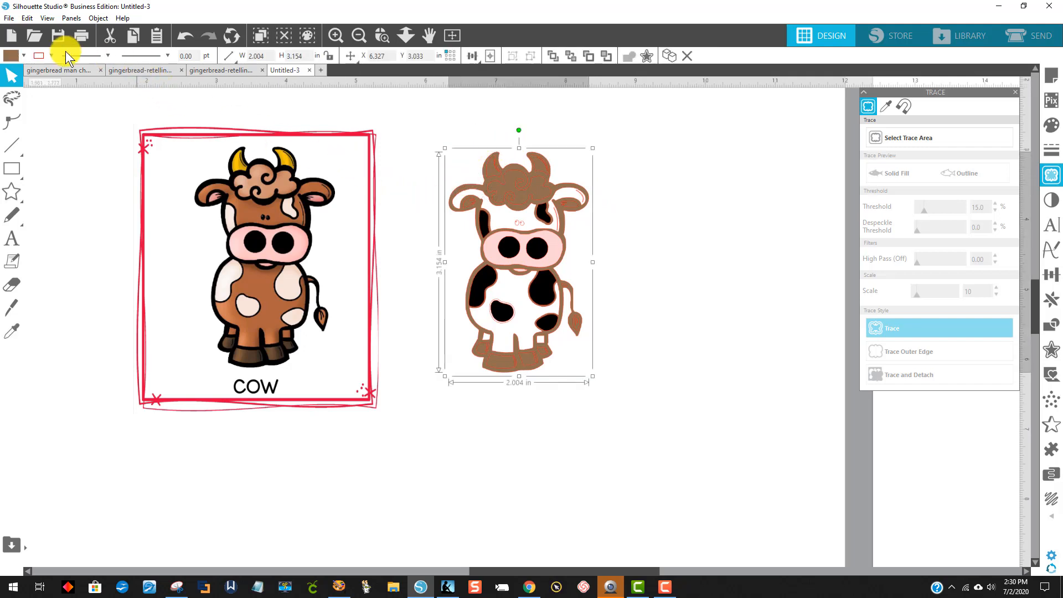
pyautogui.click(23, 55)
pyautogui.click(44, 72)
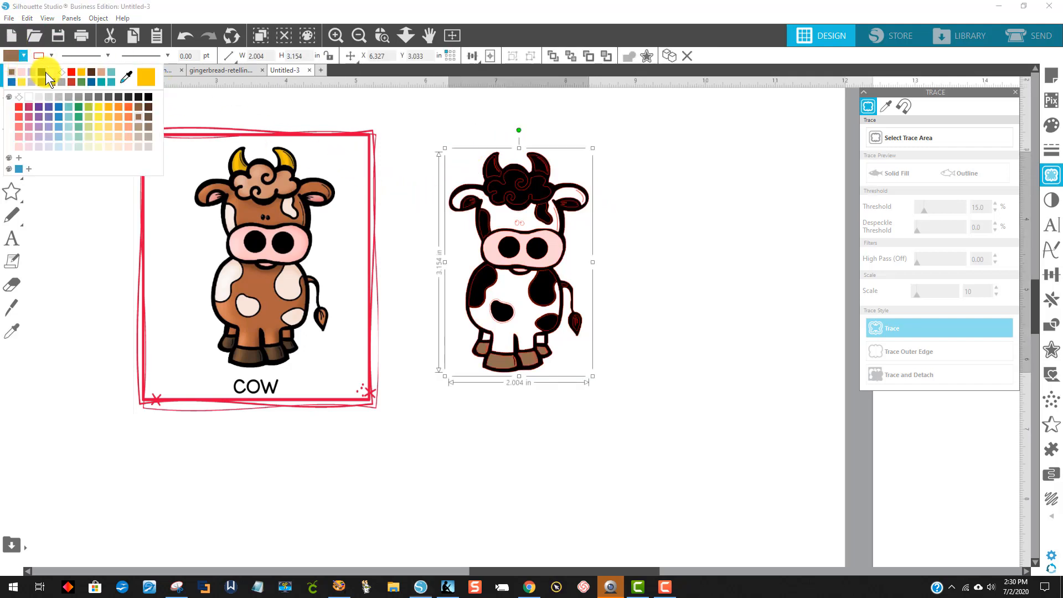
pyautogui.click(664, 409)
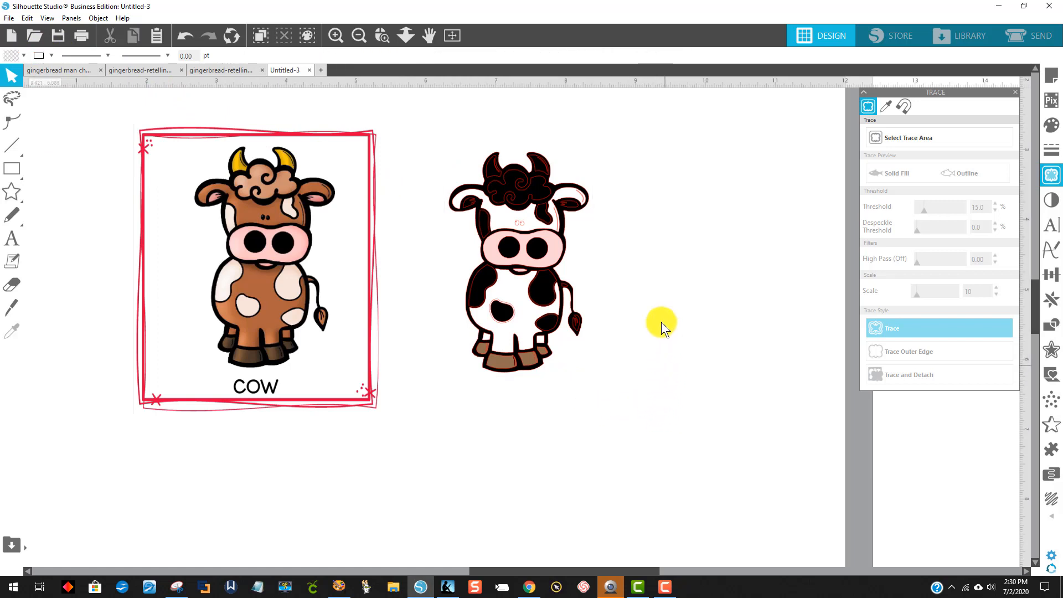
# Fill the inner areas of both ears on the traced cow with light pink.
pyautogui.click(573, 204)
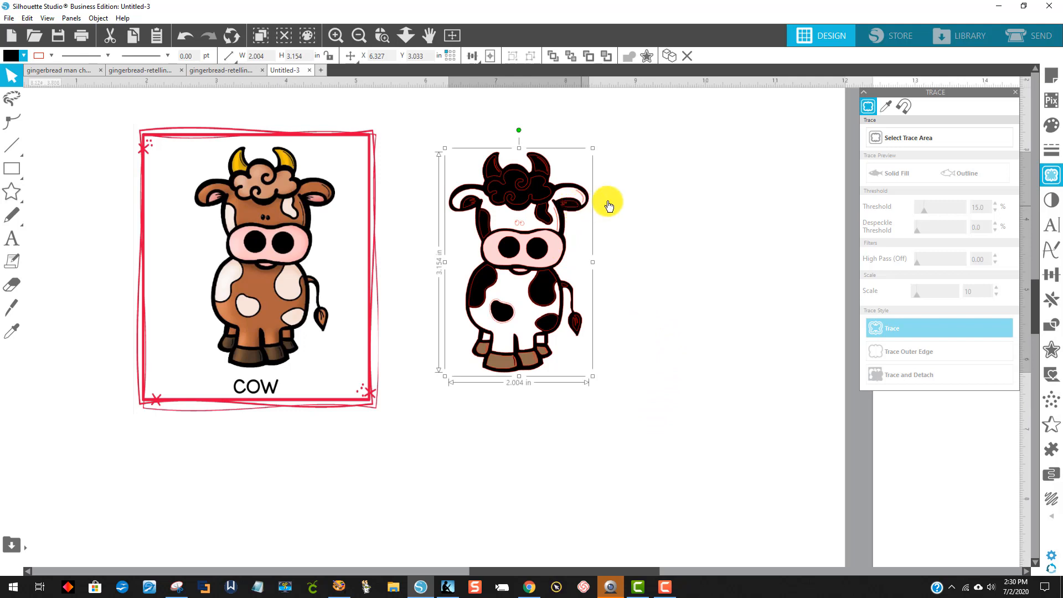
pyautogui.click(382, 35)
pyautogui.moveTo(426, 126); pyautogui.dragTo(683, 358)
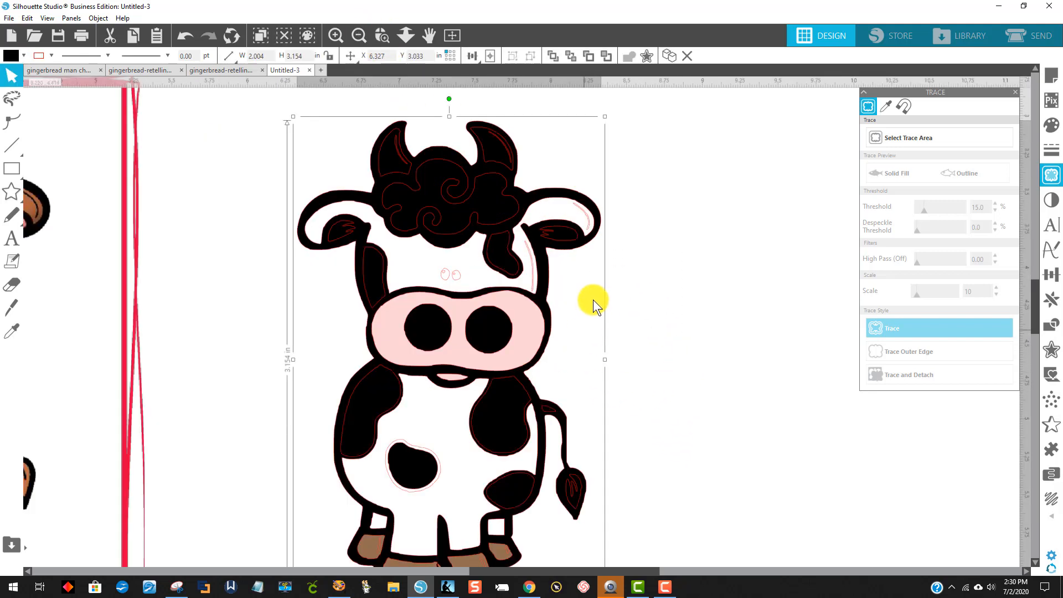
pyautogui.click(553, 234)
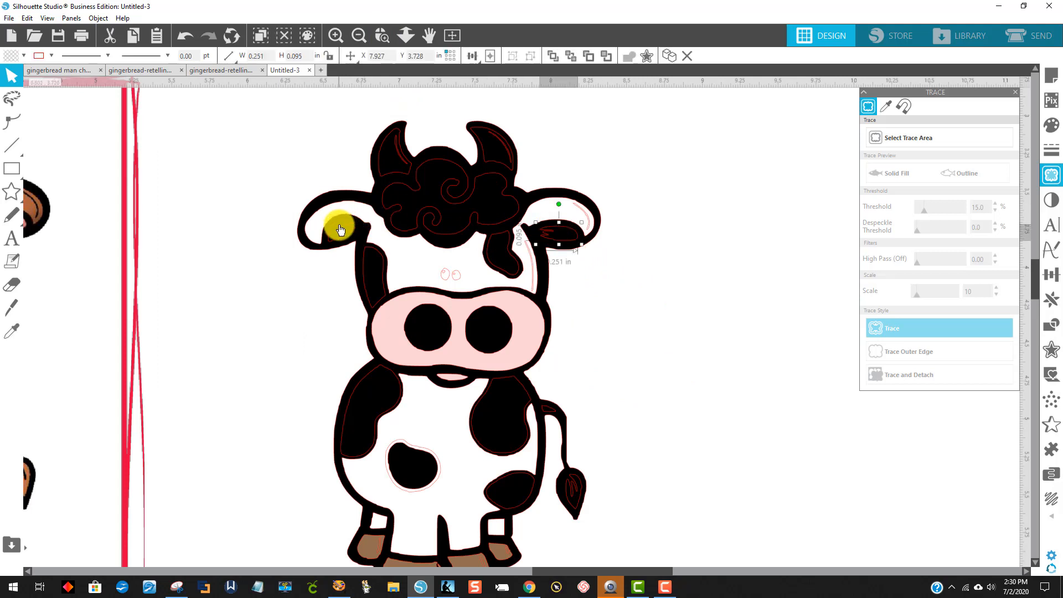
pyautogui.click(340, 229)
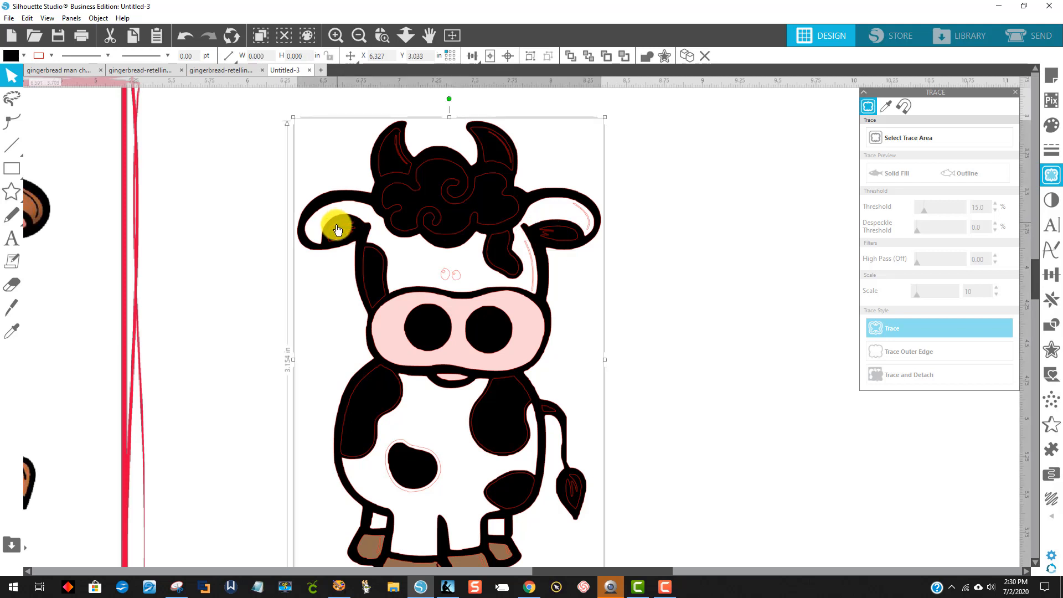
pyautogui.click(337, 228)
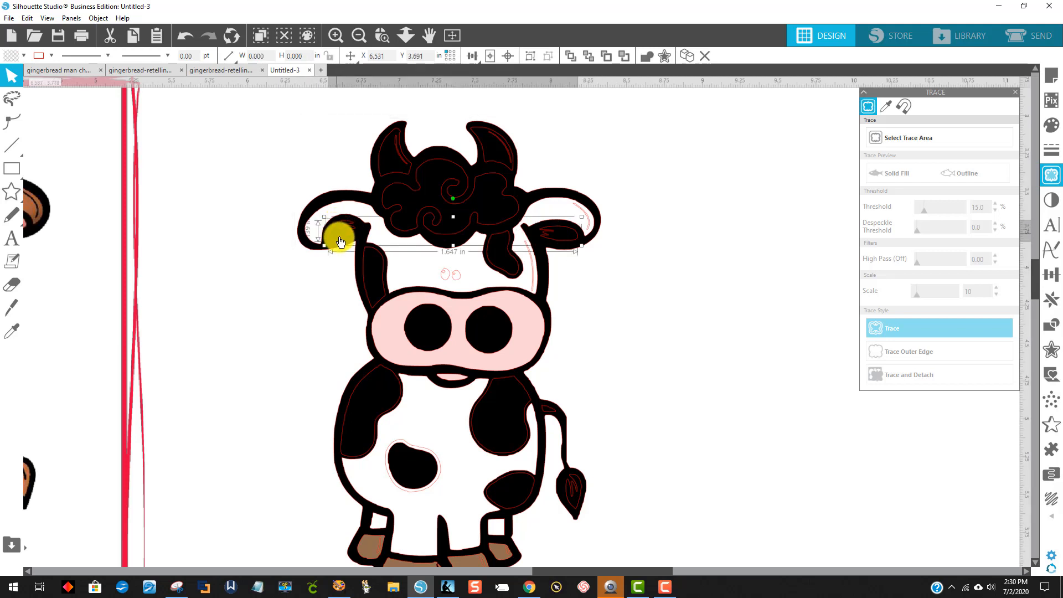
pyautogui.click(23, 56)
pyautogui.click(34, 82)
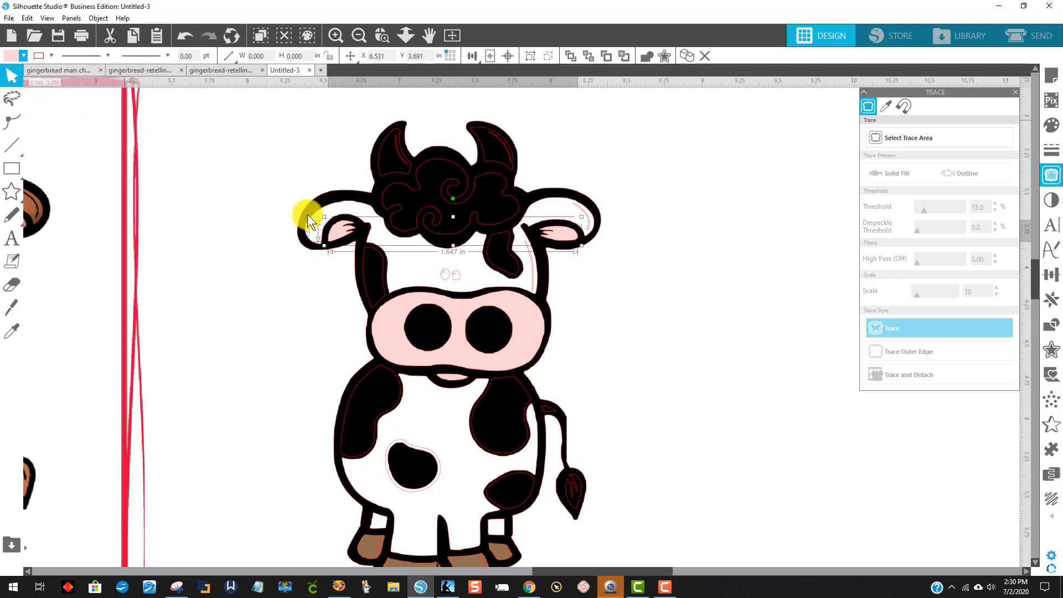
pyautogui.click(669, 180)
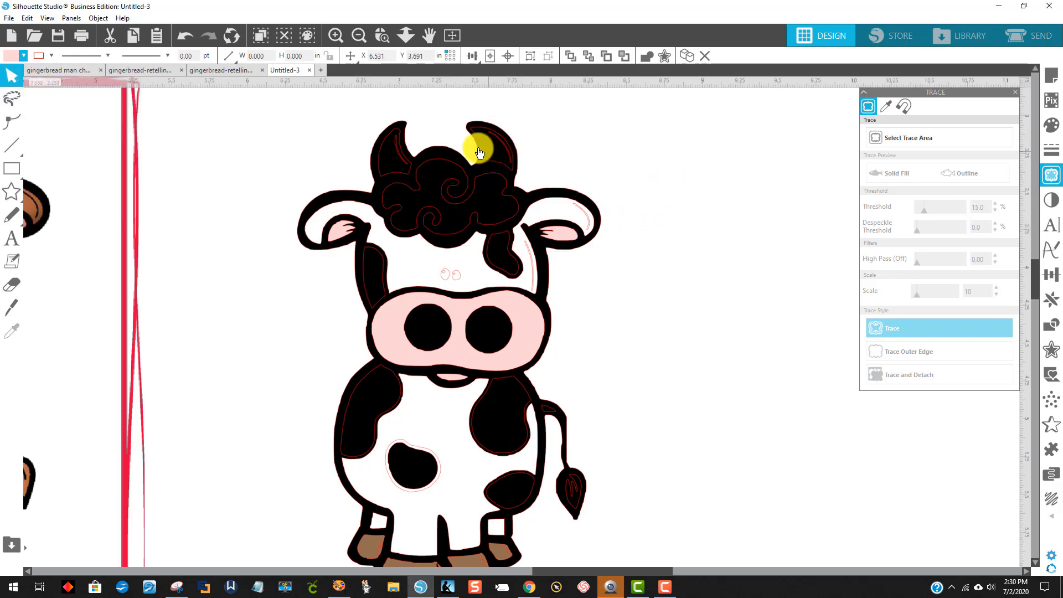
# Fill the curly hair tuft on the traced cow's head with light taupe brown.
pyautogui.click(430, 164)
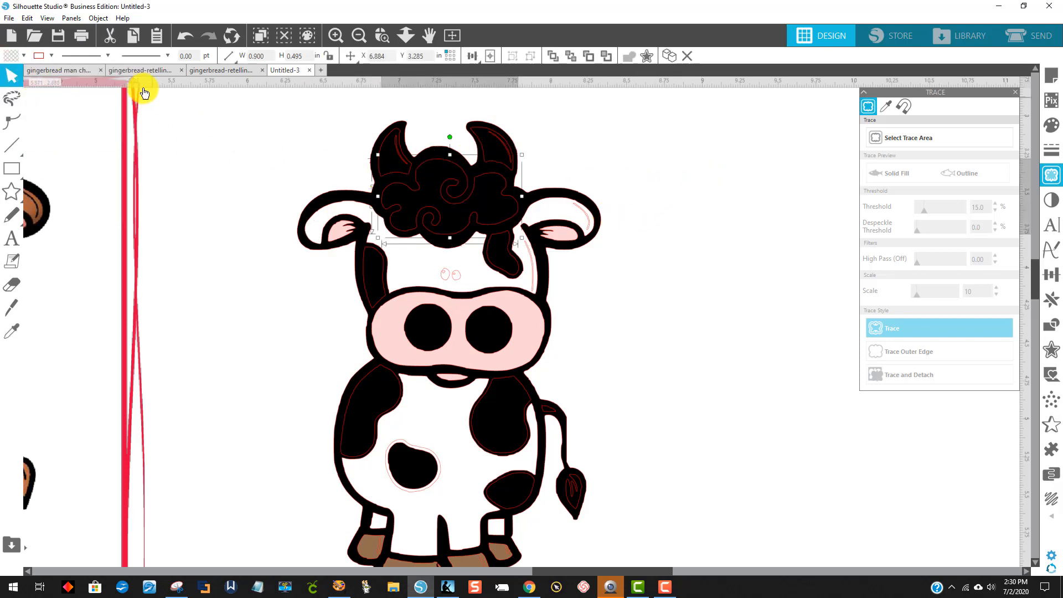
pyautogui.click(23, 55)
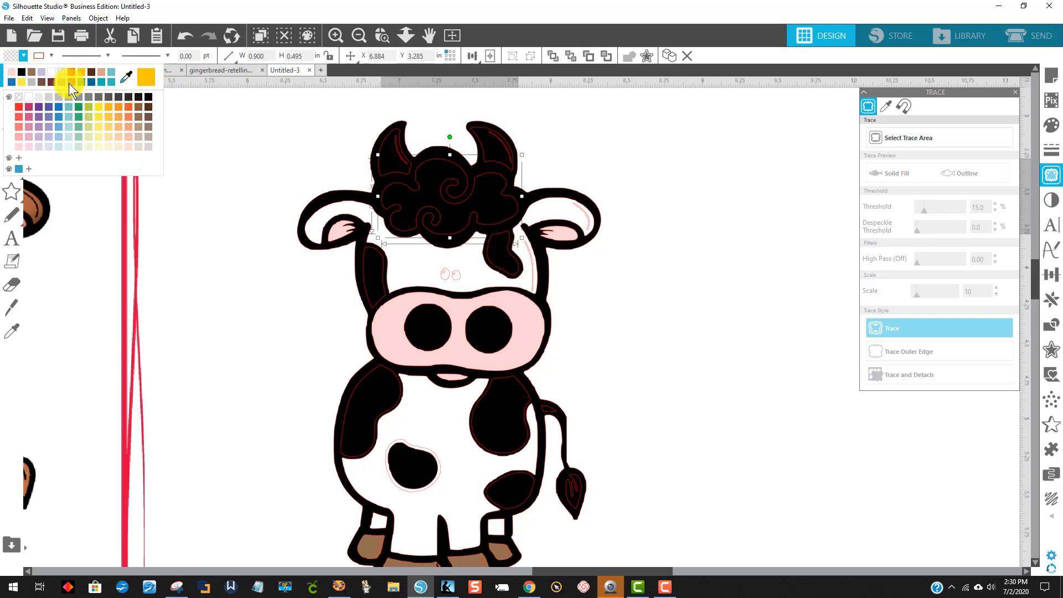
pyautogui.click(139, 136)
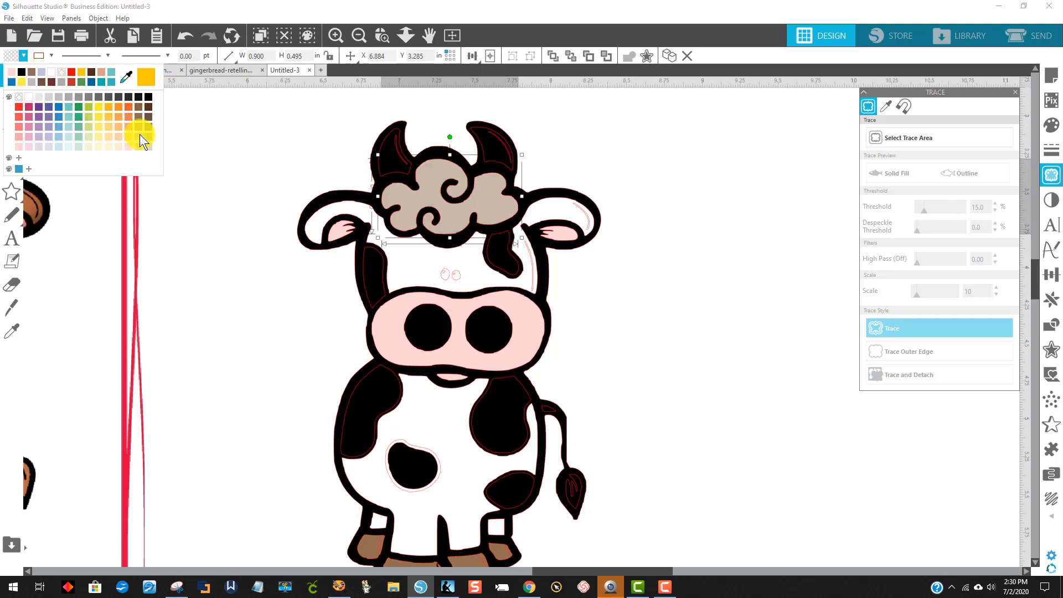
# Fill the inside of the traced cow's left horn with golden yellow.
pyautogui.click(394, 151)
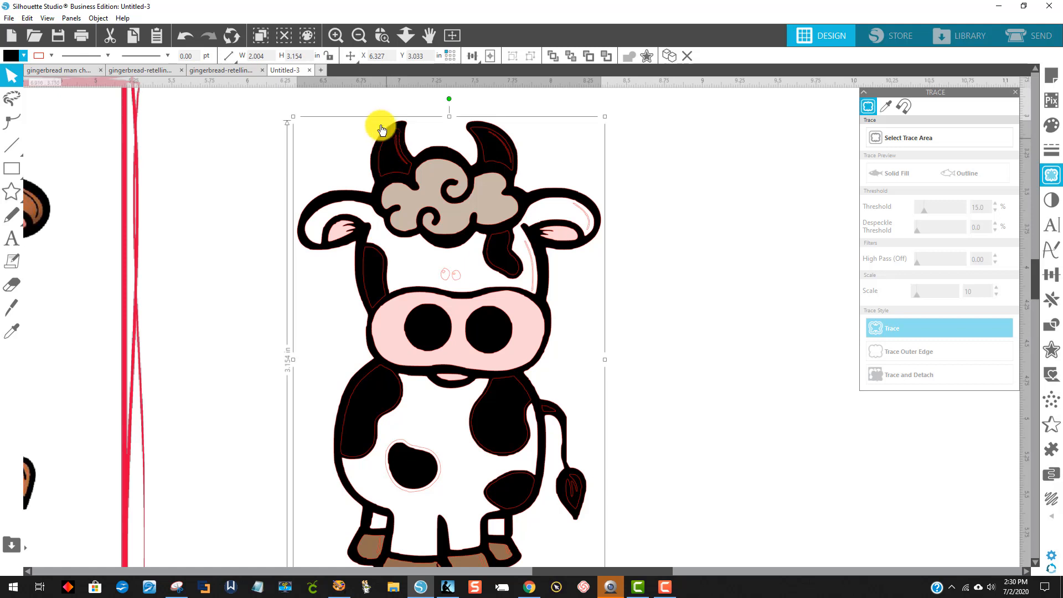
pyautogui.click(381, 108)
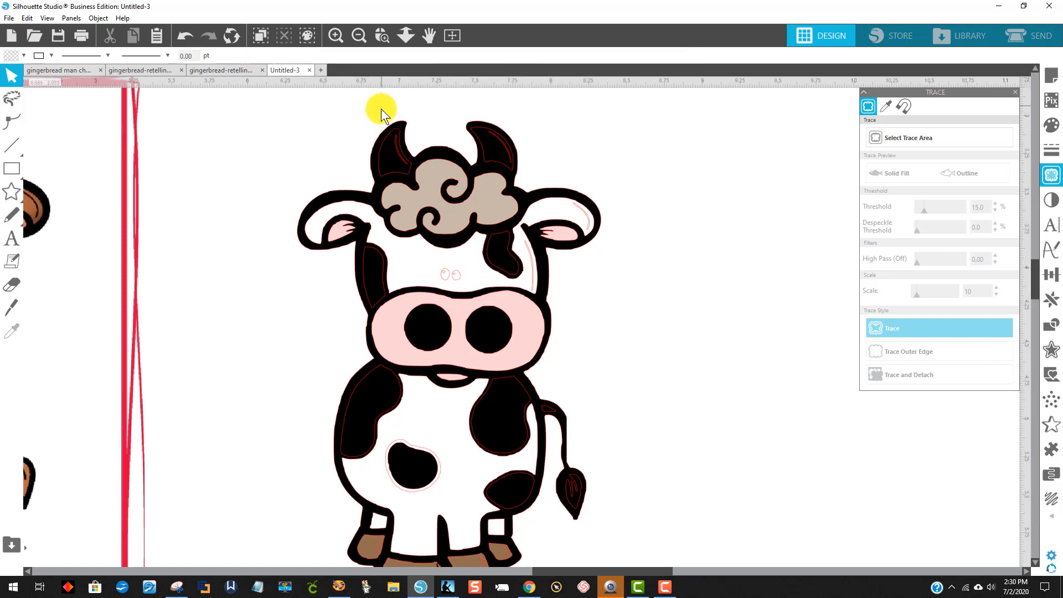
pyautogui.click(385, 146)
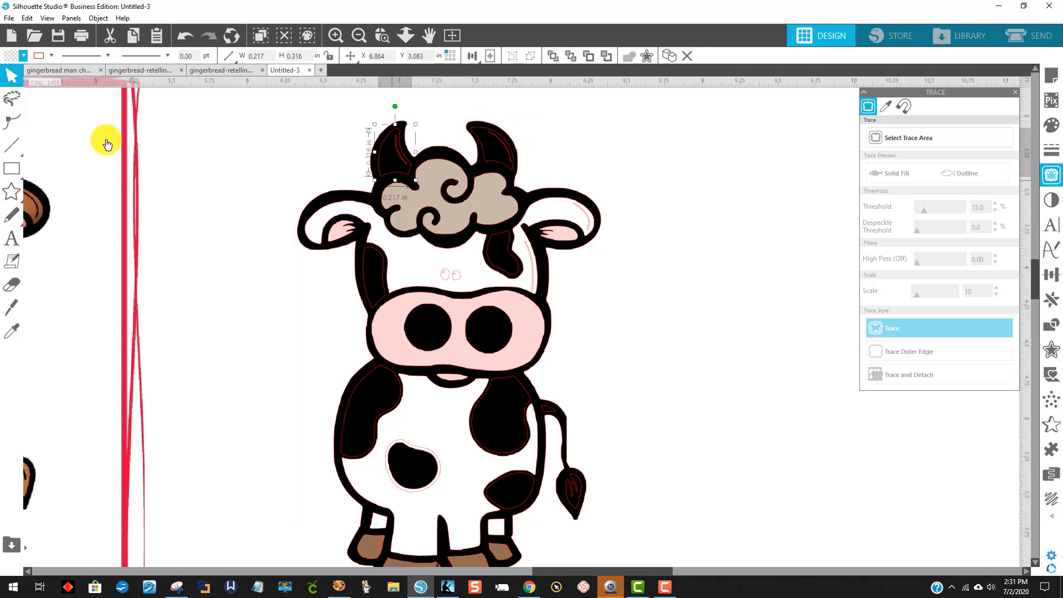
pyautogui.click(12, 57)
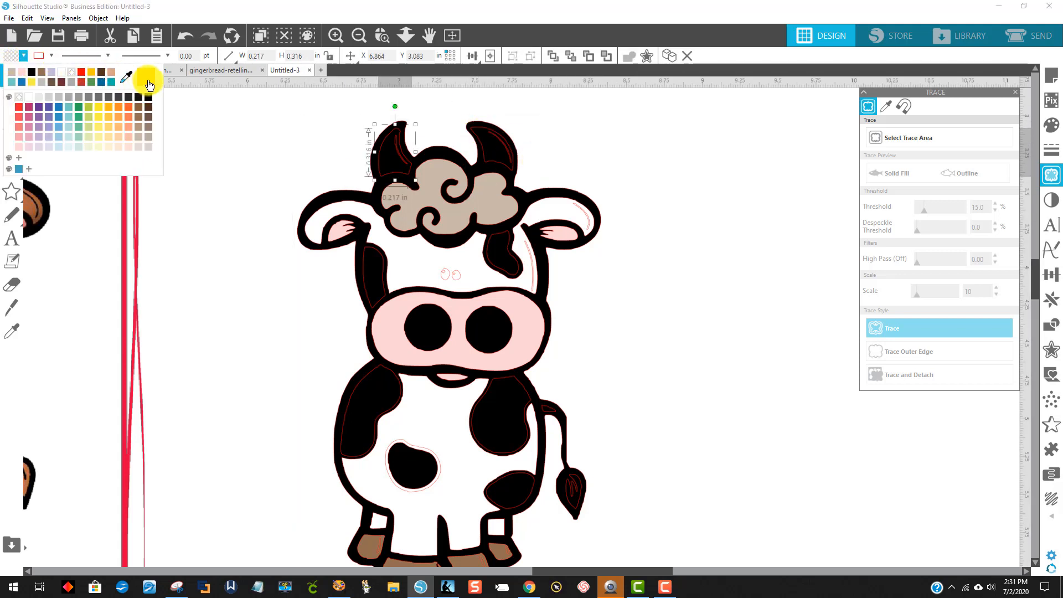
pyautogui.click(147, 75)
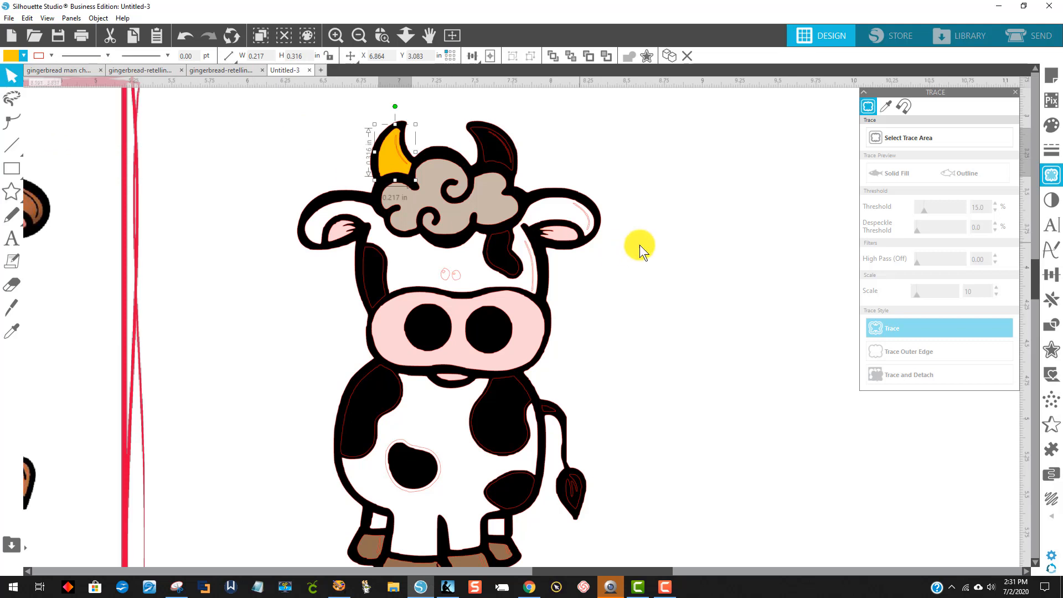
# Fill the inside of the traced cow's right horn with the same golden yellow as the left one.
pyautogui.click(383, 43)
pyautogui.moveTo(451, 100); pyautogui.dragTo(531, 159)
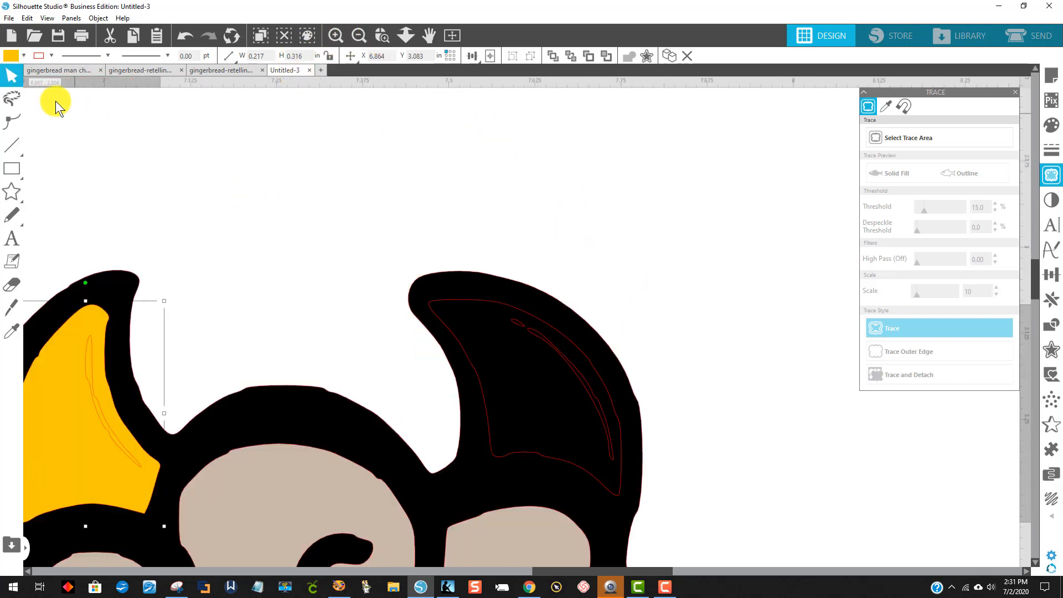
pyautogui.click(545, 328)
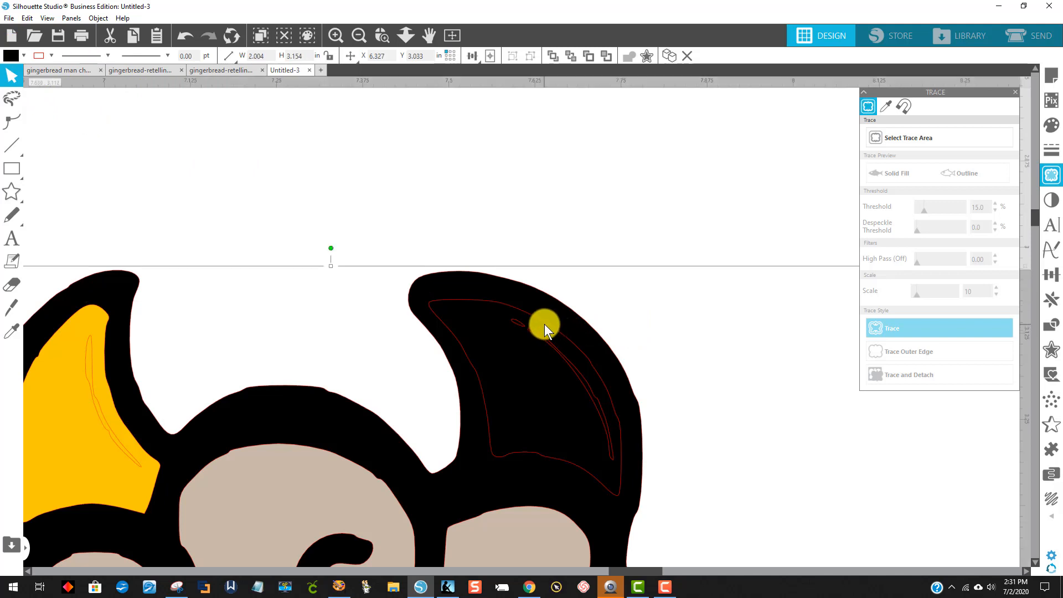
pyautogui.click(432, 302)
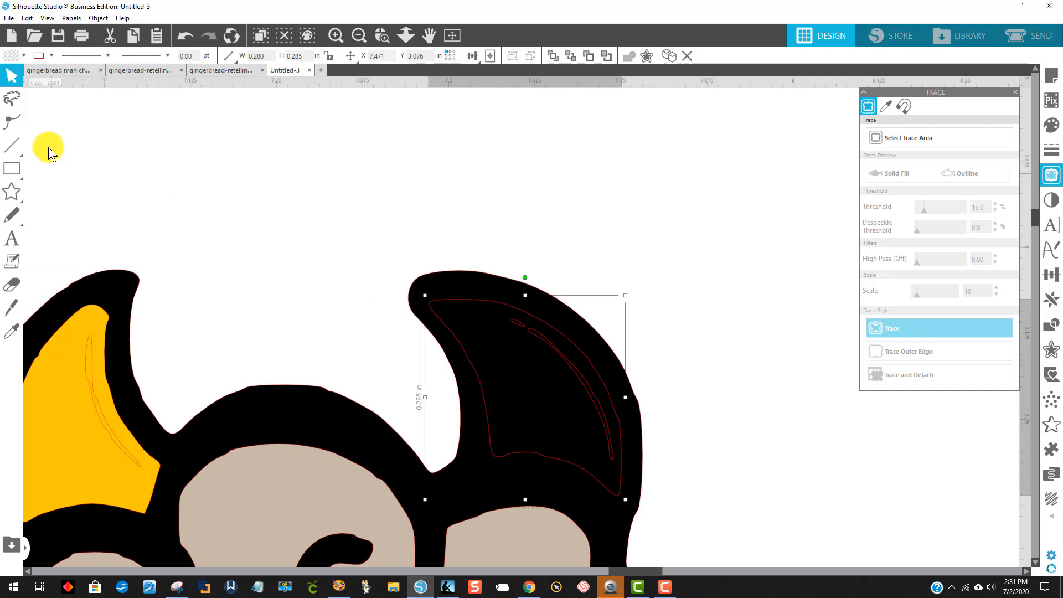
pyautogui.click(11, 56)
pyautogui.click(148, 84)
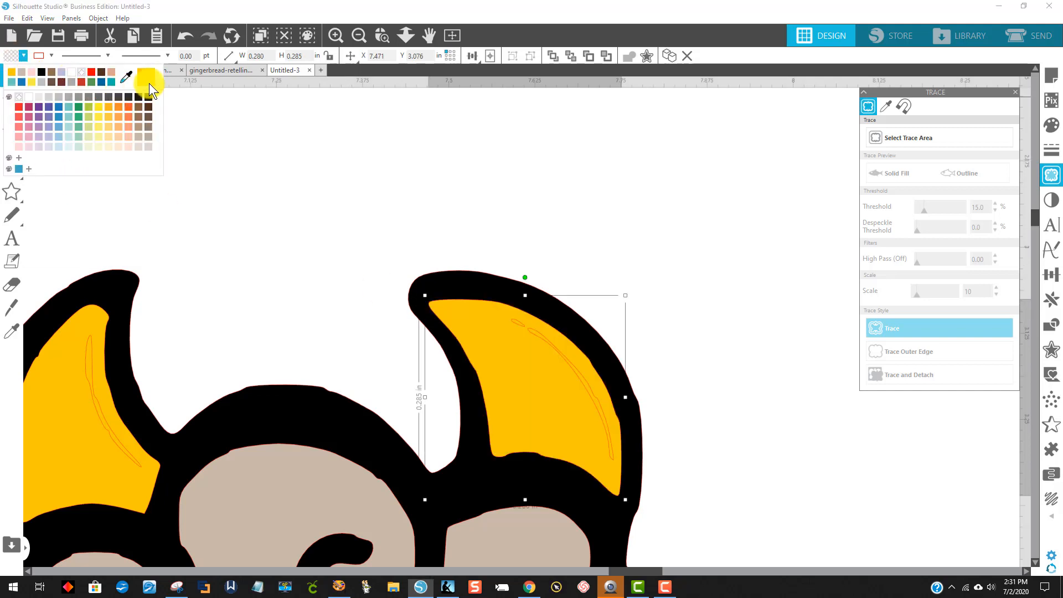
pyautogui.click(359, 35)
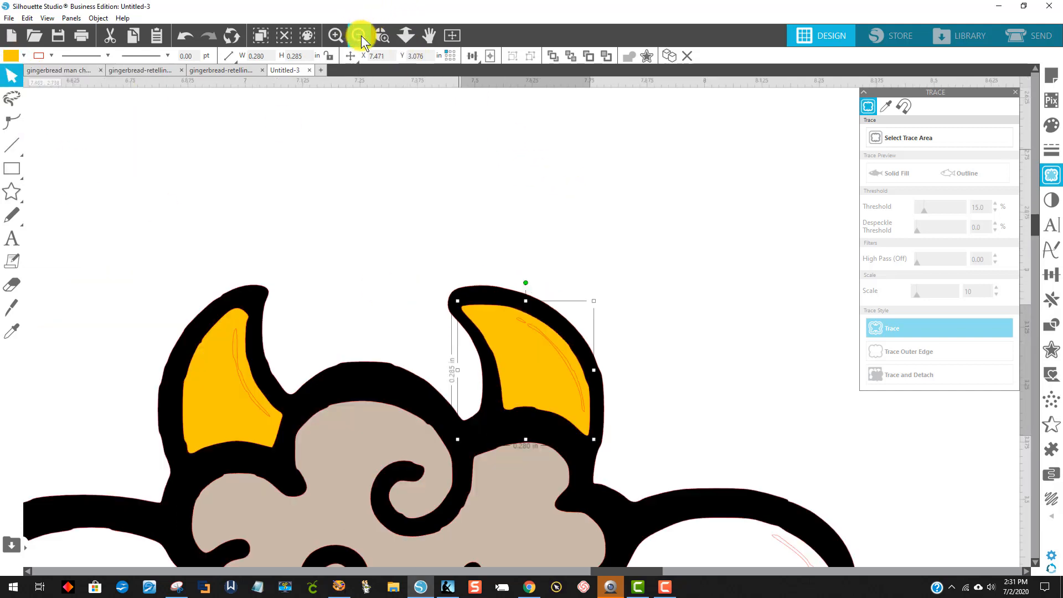
pyautogui.click(358, 35)
pyautogui.click(358, 35)
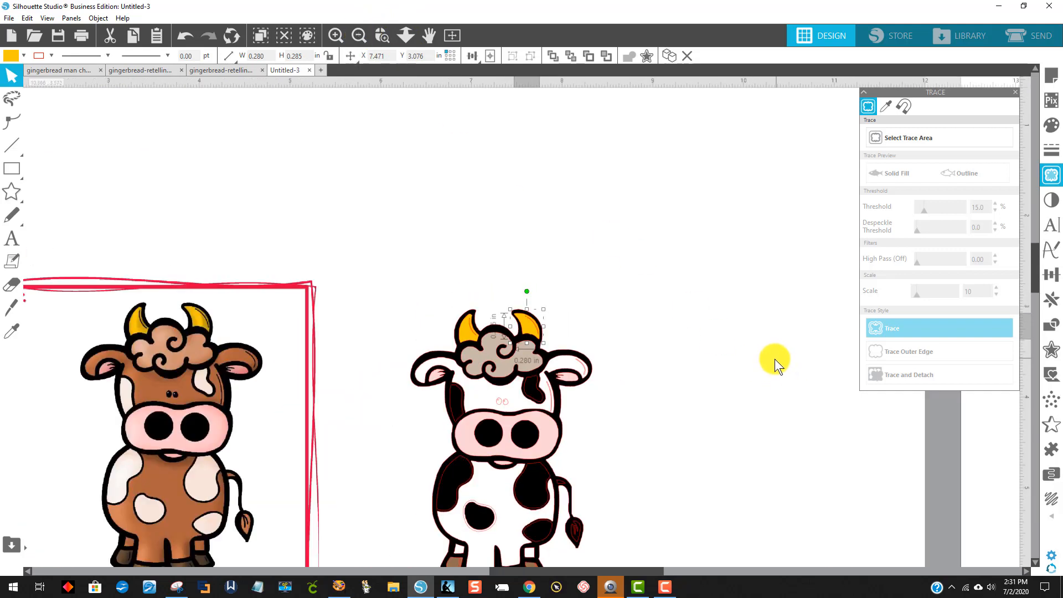
pyautogui.scroll(-3, 775, 358)
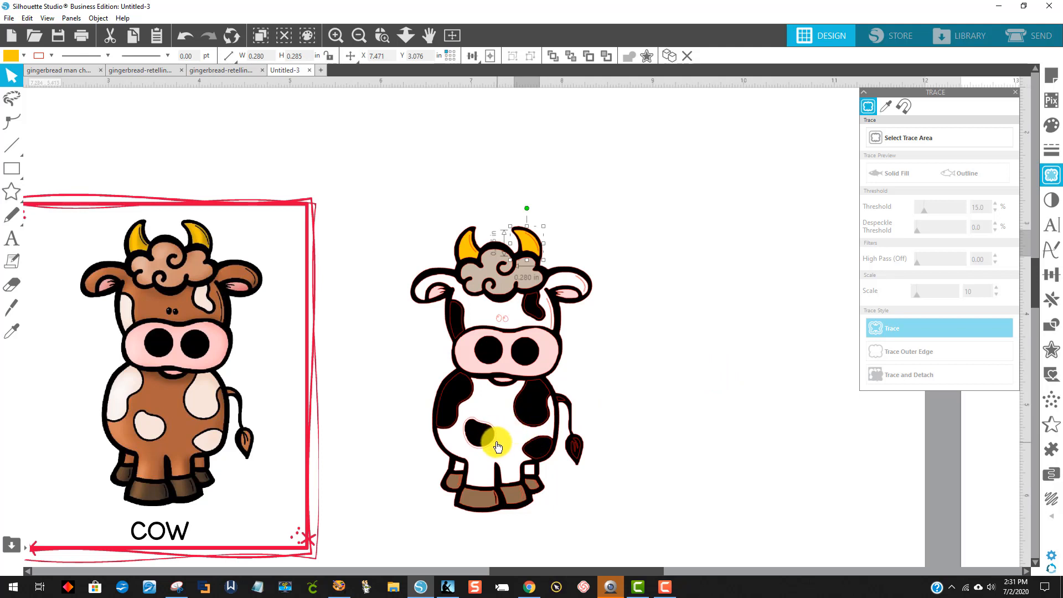
pyautogui.moveTo(497, 446)
pyautogui.mouseDown()
pyautogui.moveTo(491, 434)
pyautogui.moveTo(512, 438)
pyautogui.moveTo(493, 437)
pyautogui.mouseUp()
pyautogui.click(184, 35)
pyautogui.scroll(3, 375, 177)
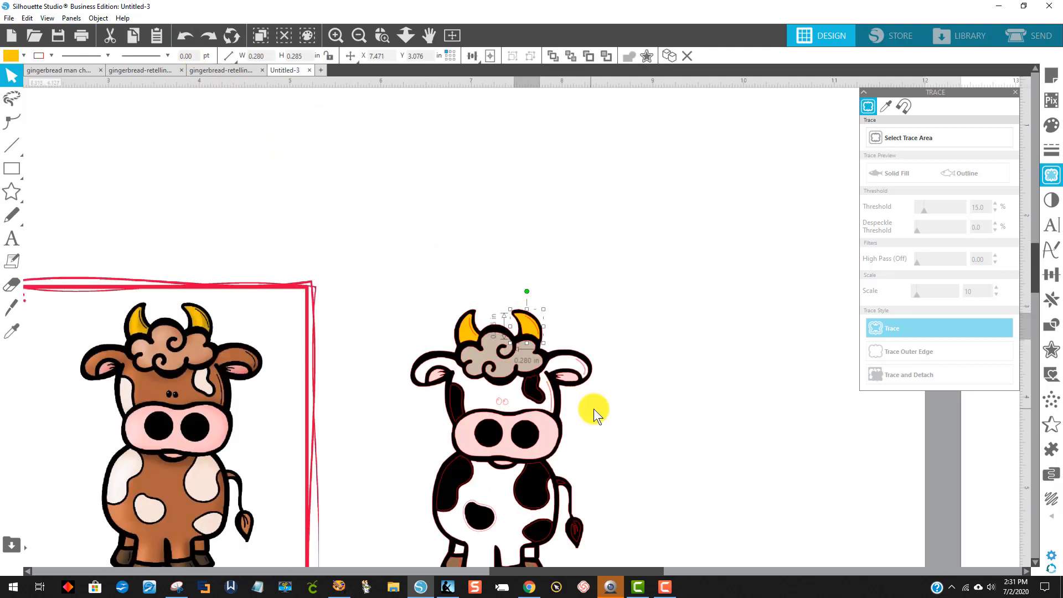
# Pull the stray outline around the centre belly spot off the traced cow and set the black spot back in its place.
pyautogui.scroll(-3, 576, 418)
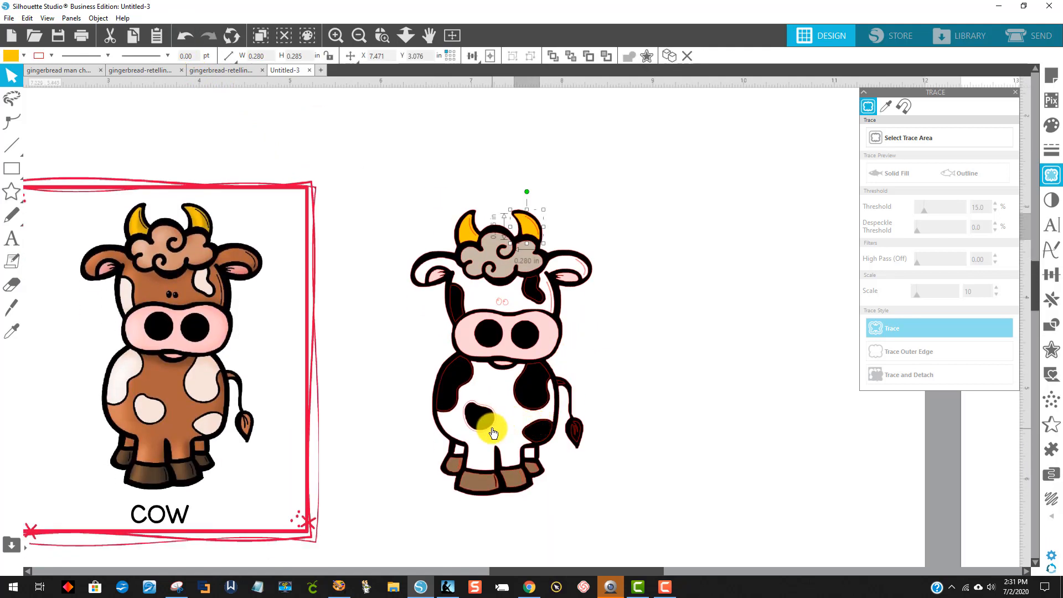
pyautogui.click(492, 432)
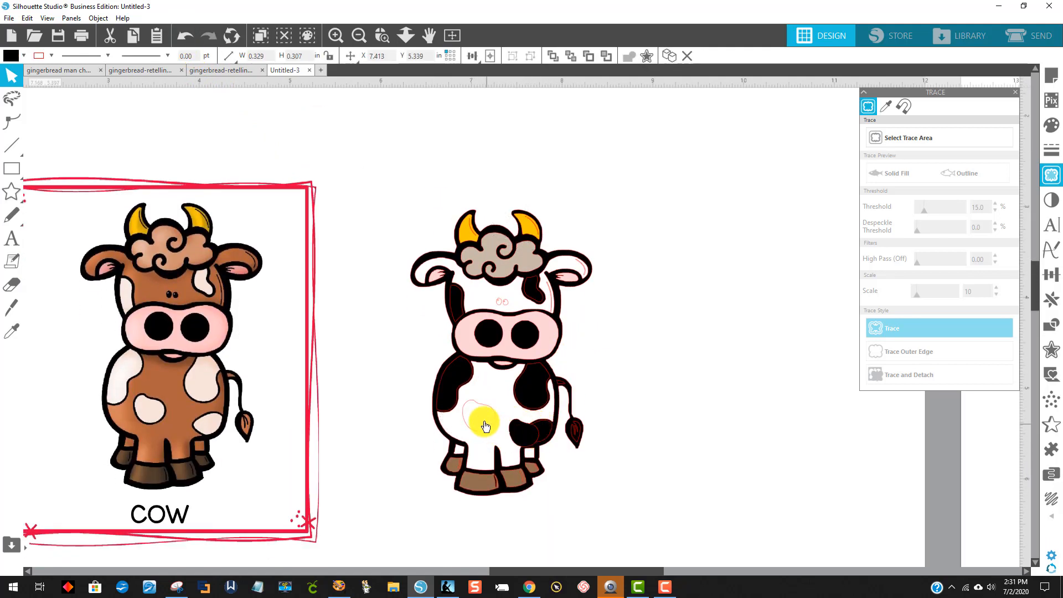
pyautogui.moveTo(481, 423)
pyautogui.mouseDown()
pyautogui.moveTo(486, 408)
pyautogui.moveTo(733, 343)
pyautogui.moveTo(546, 437)
pyautogui.moveTo(487, 413)
pyautogui.moveTo(482, 420)
pyautogui.mouseUp()
# Fill both of the traced cow's small eyes with black.
pyautogui.click(498, 308)
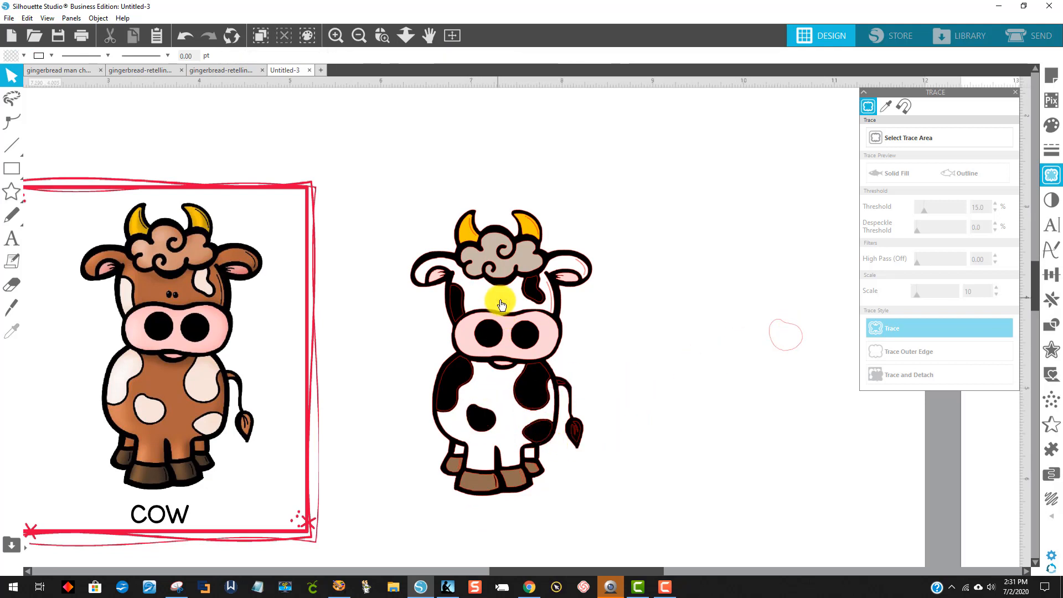
pyautogui.click(382, 36)
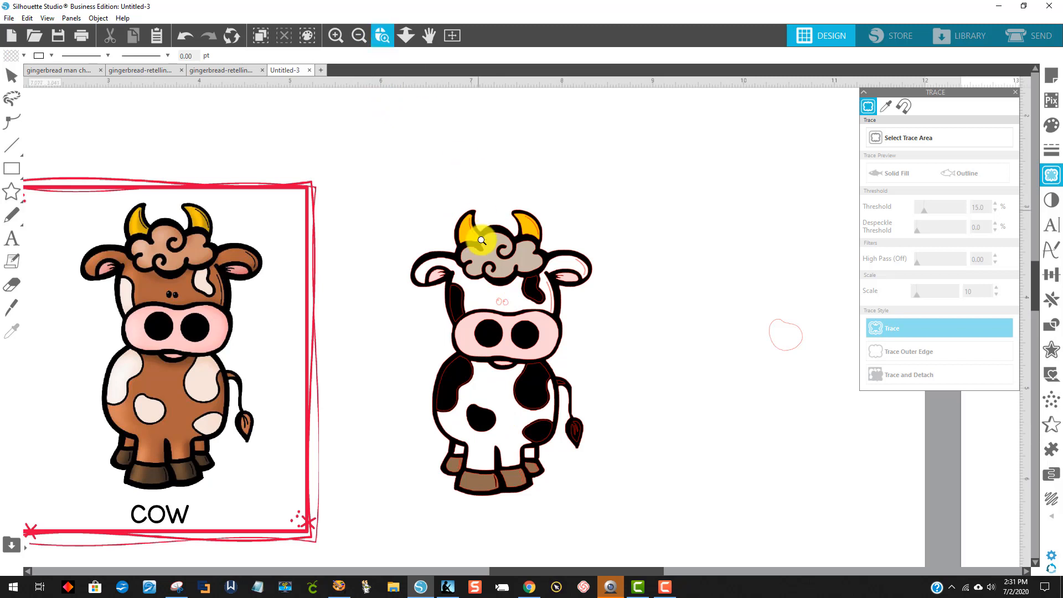
pyautogui.moveTo(443, 242); pyautogui.dragTo(562, 354)
pyautogui.click(526, 355)
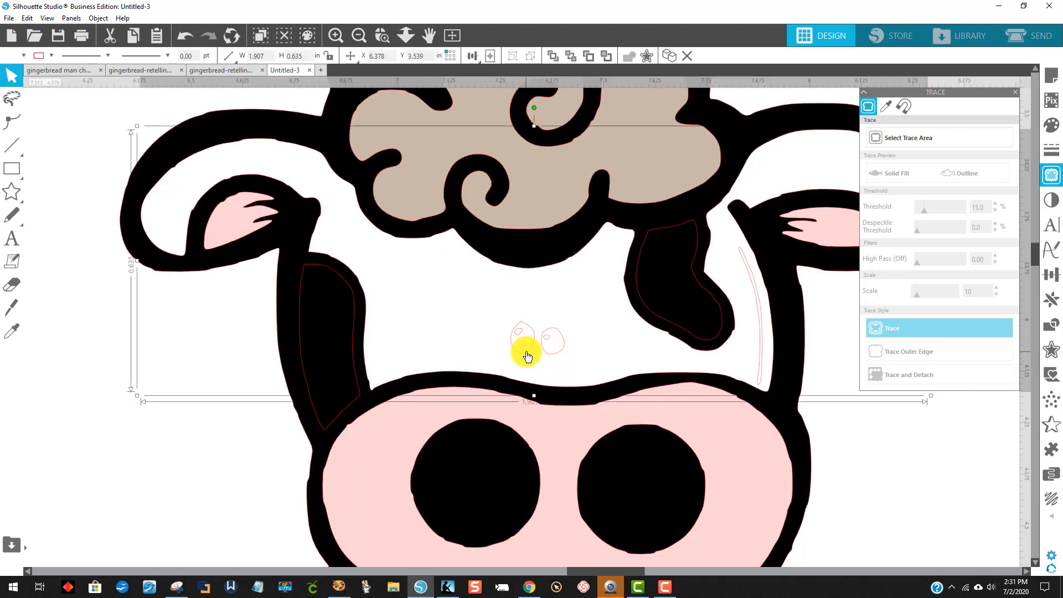
pyautogui.click(515, 350)
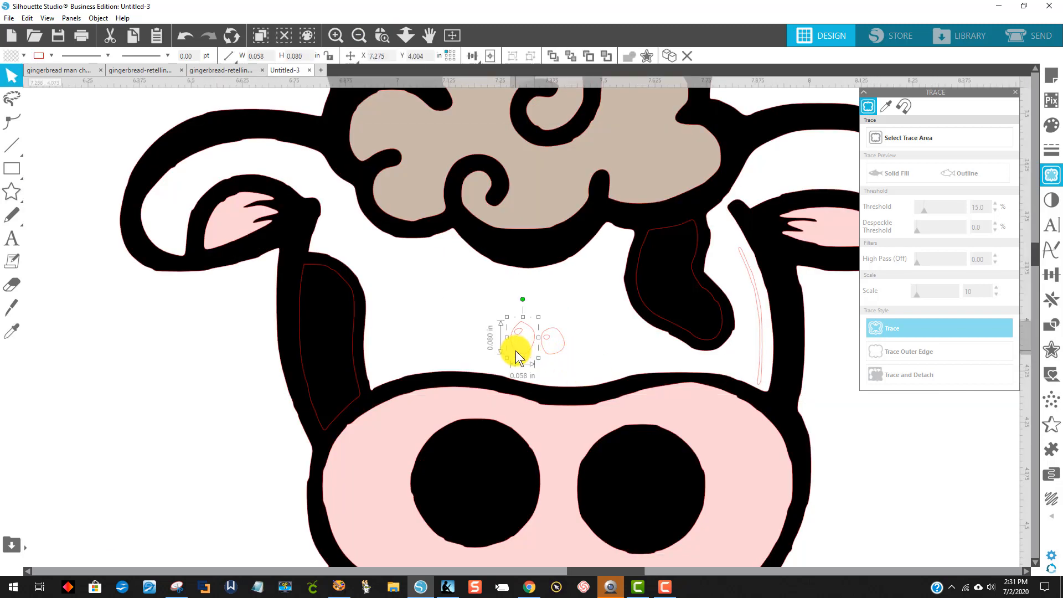
pyautogui.keyDown('shift'); pyautogui.click(551, 352); pyautogui.keyUp('shift')
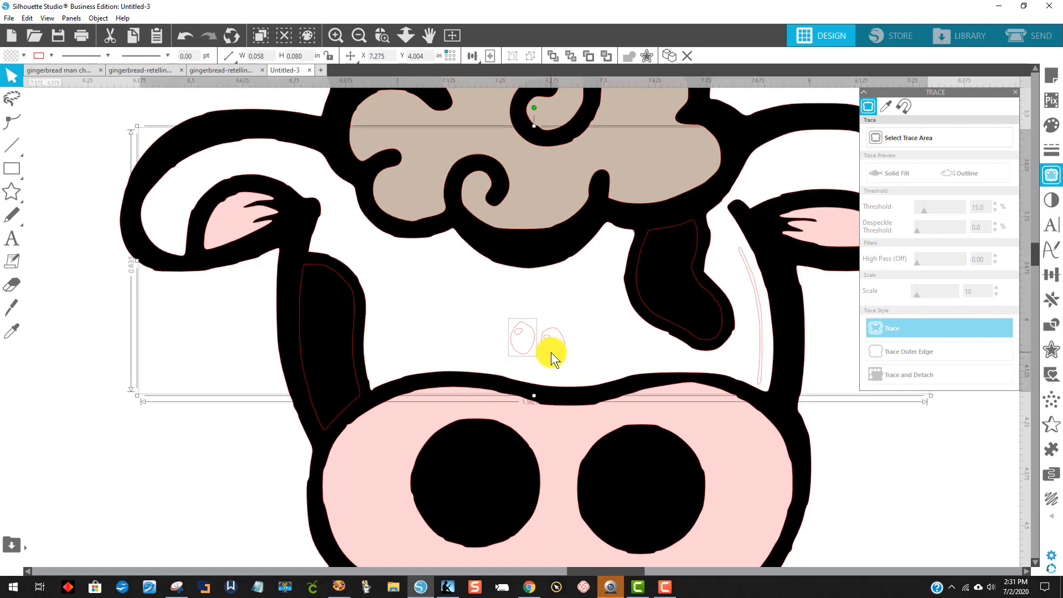
pyautogui.keyDown('shift'); pyautogui.click(550, 353); pyautogui.keyUp('shift')
pyautogui.keyDown('shift'); pyautogui.click(549, 354); pyautogui.keyUp('shift')
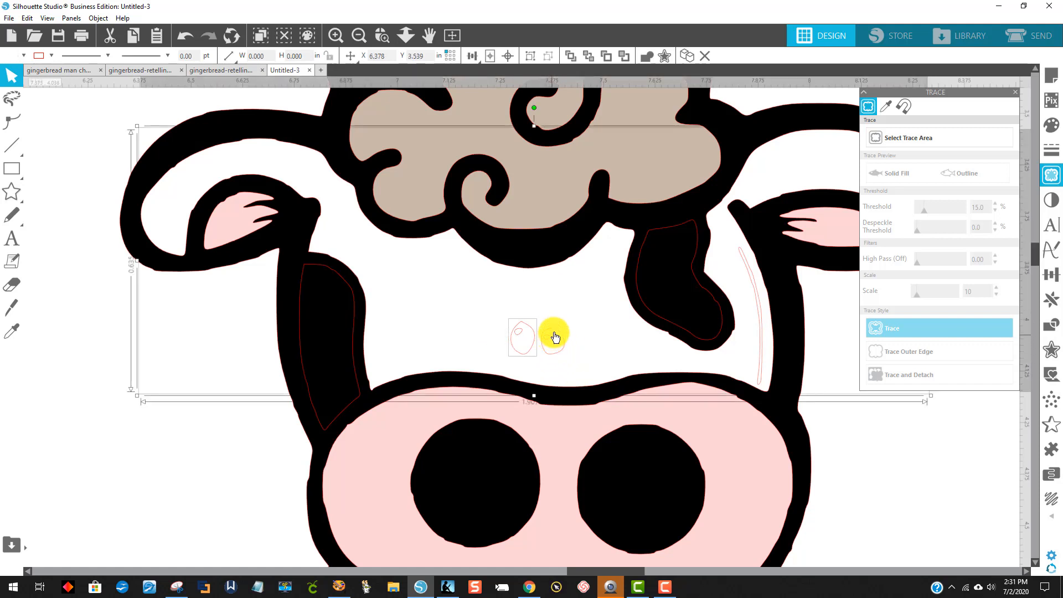
pyautogui.keyDown('shift'); pyautogui.click(554, 332); pyautogui.keyUp('shift')
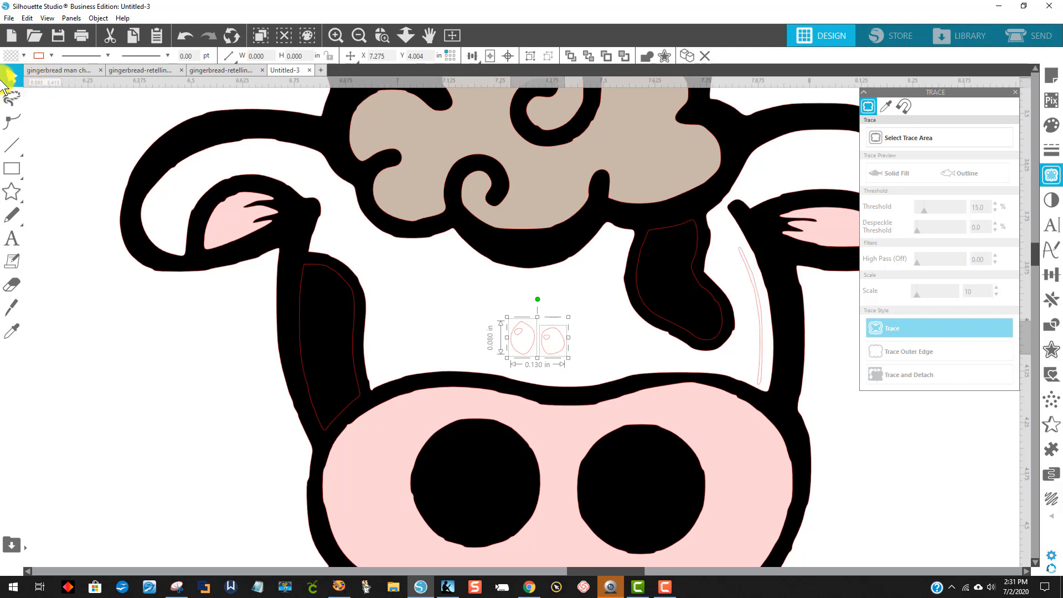
pyautogui.click(24, 56)
pyautogui.click(45, 84)
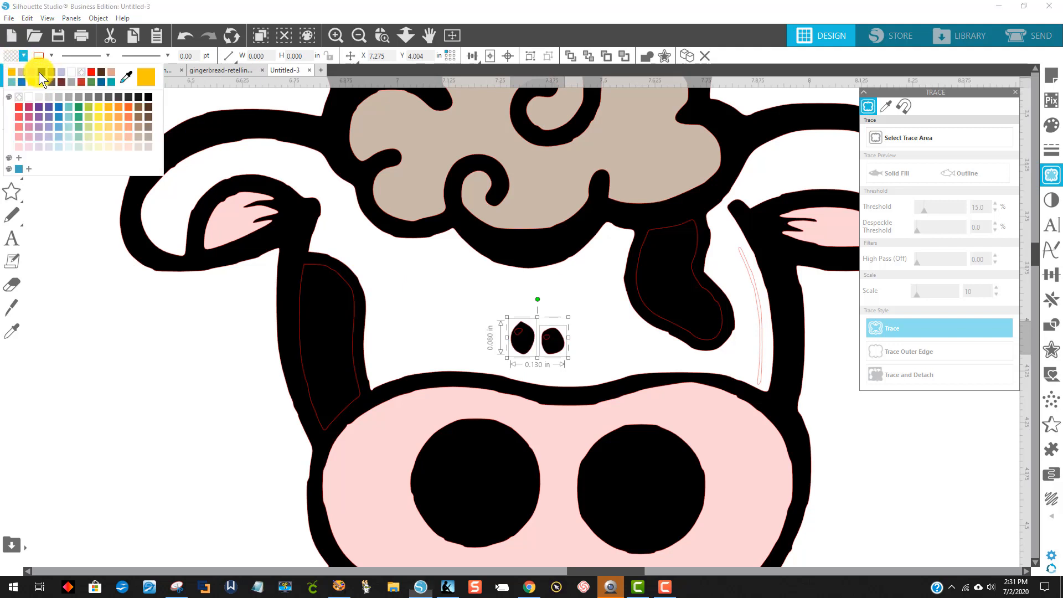
pyautogui.click(865, 417)
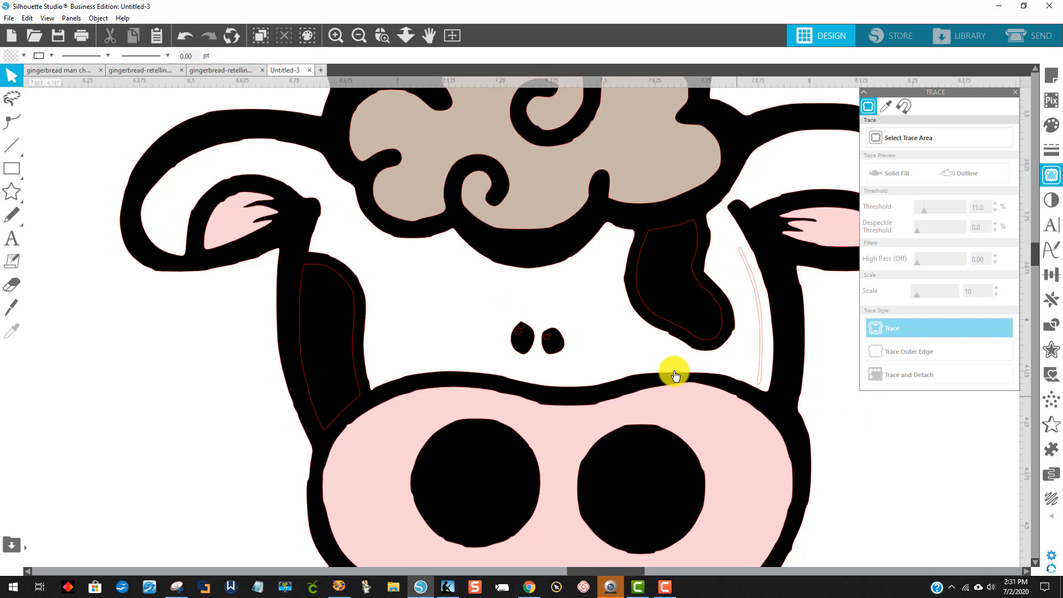
# Shift the traced cow's two eyes slightly apart and delete the tiny highlight shape belonging to each eye.
pyautogui.click(548, 338)
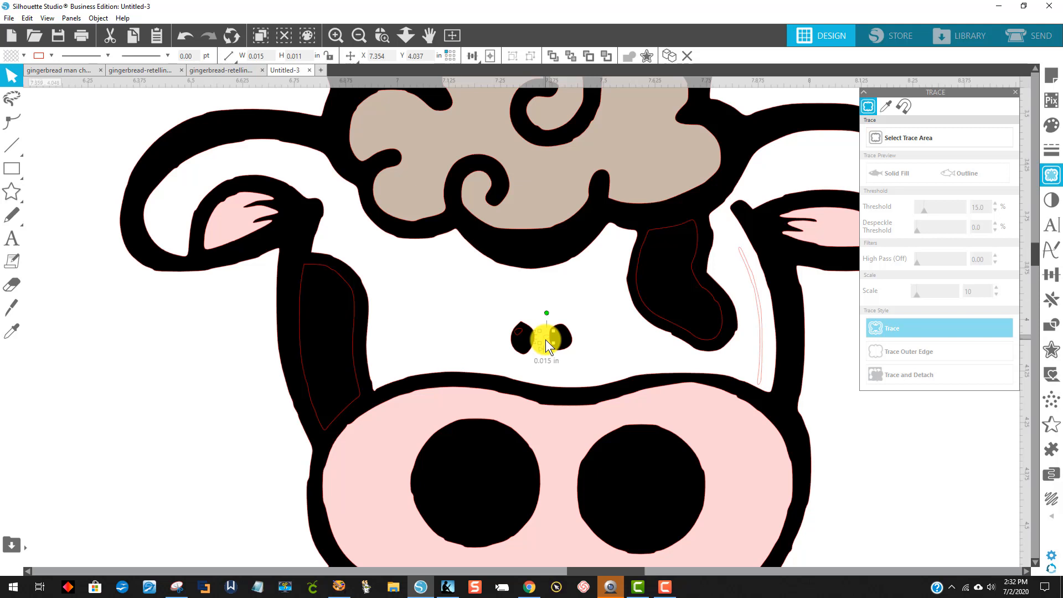
pyautogui.press('Delete')
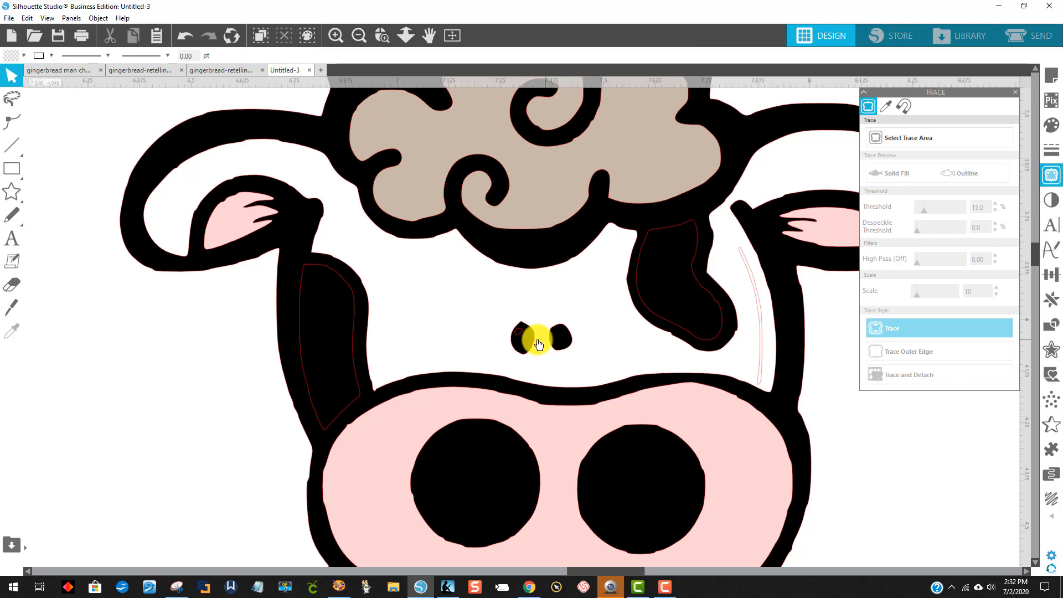
pyautogui.click(530, 335)
pyautogui.moveTo(529, 335); pyautogui.dragTo(514, 334)
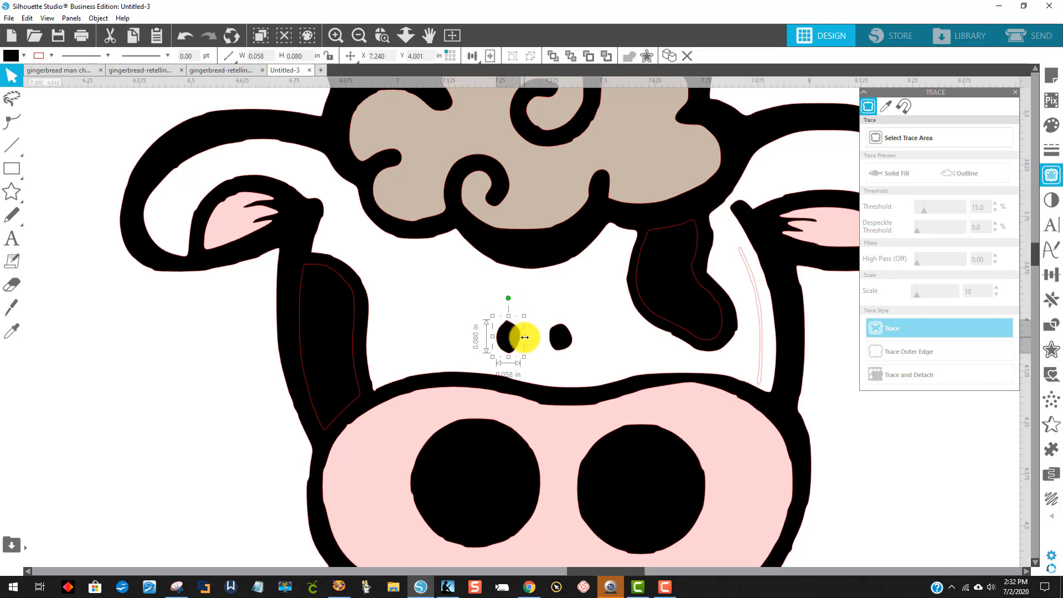
pyautogui.click(525, 338)
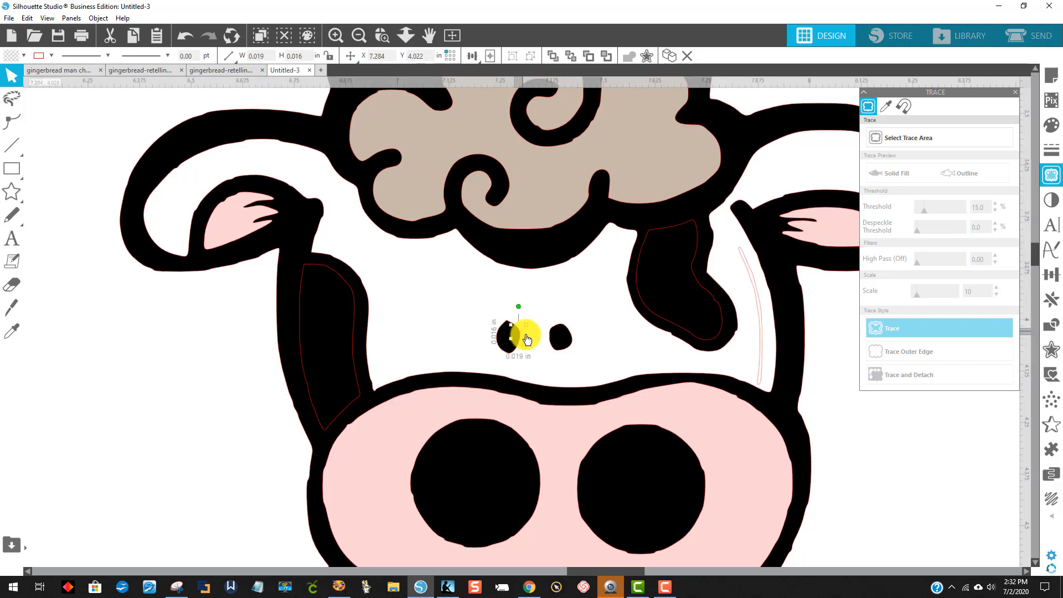
pyautogui.press('Delete')
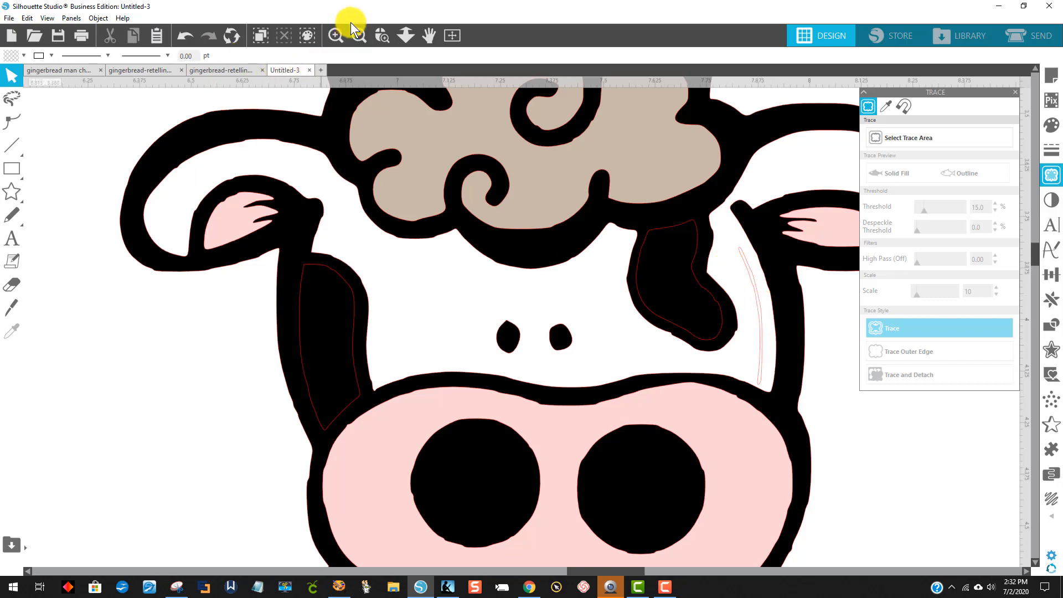
# Select all shapes of the traced cow and make their line colour transparent.
pyautogui.click(359, 35)
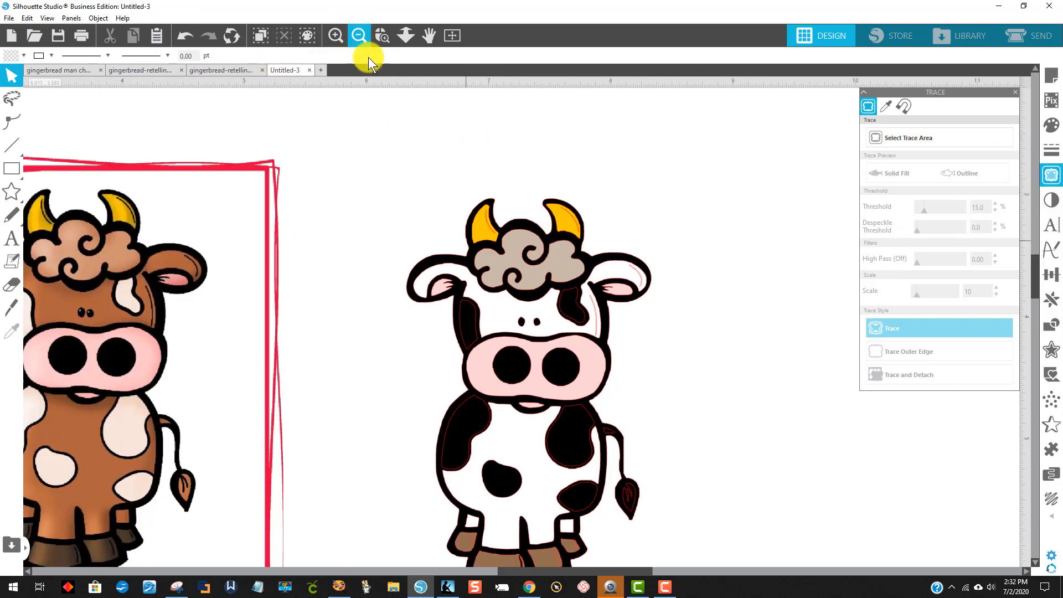
pyautogui.moveTo(396, 142); pyautogui.dragTo(628, 489)
pyautogui.scroll(-3, 627, 489)
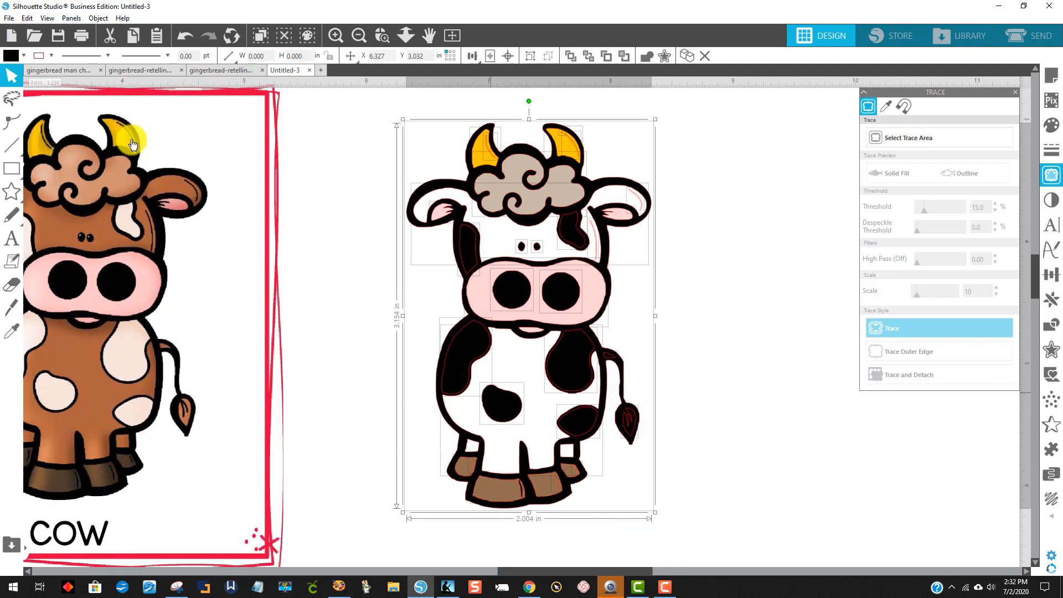
pyautogui.click(37, 56)
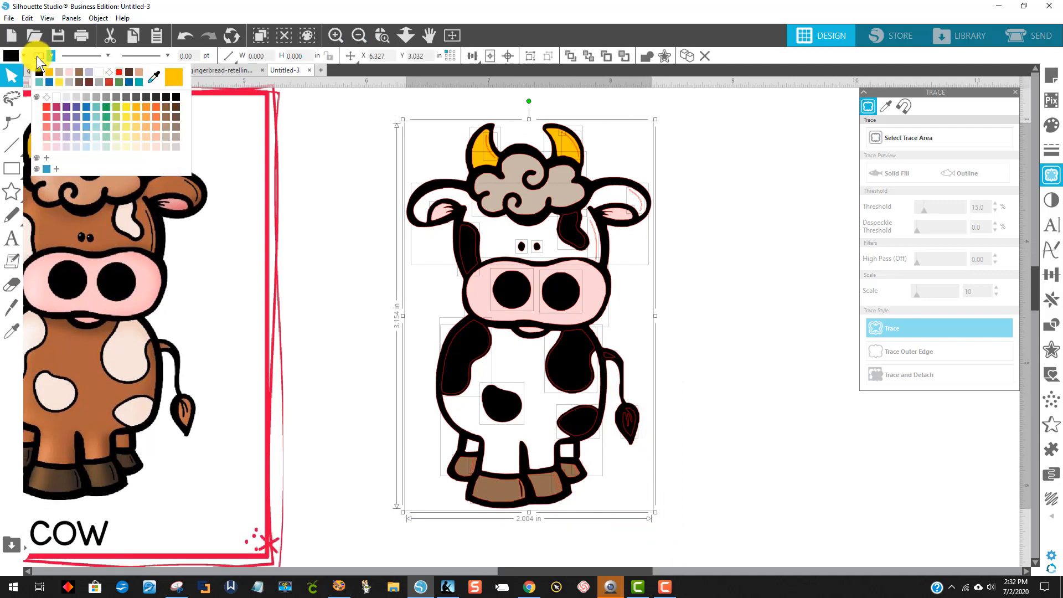
pyautogui.click(48, 95)
pyautogui.click(706, 265)
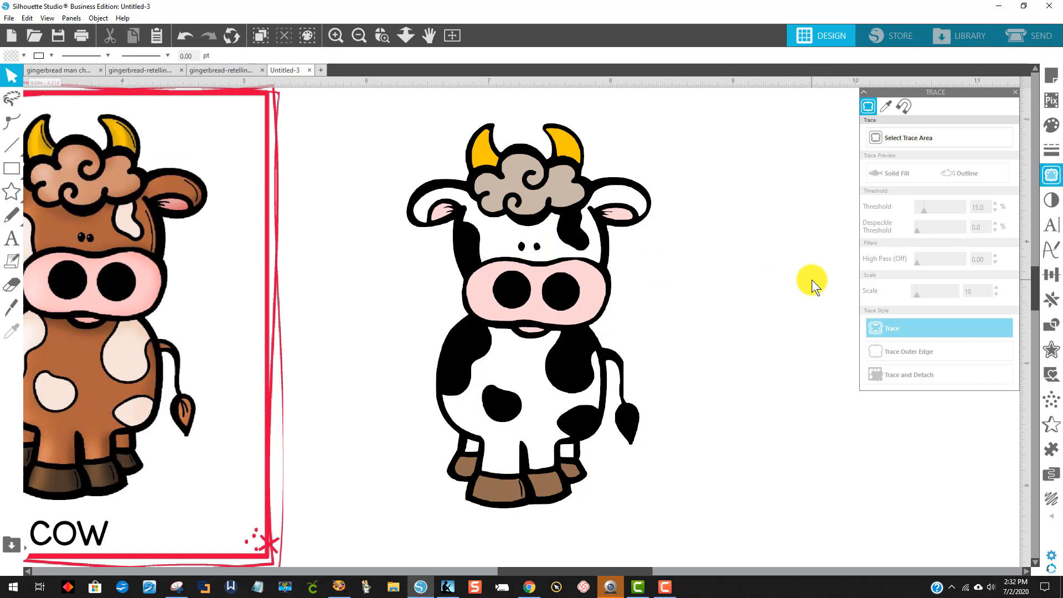
# Change the fill of the curly hair tuft on the traced cow's head to light orange.
pyautogui.click(546, 201)
pyautogui.click(12, 55)
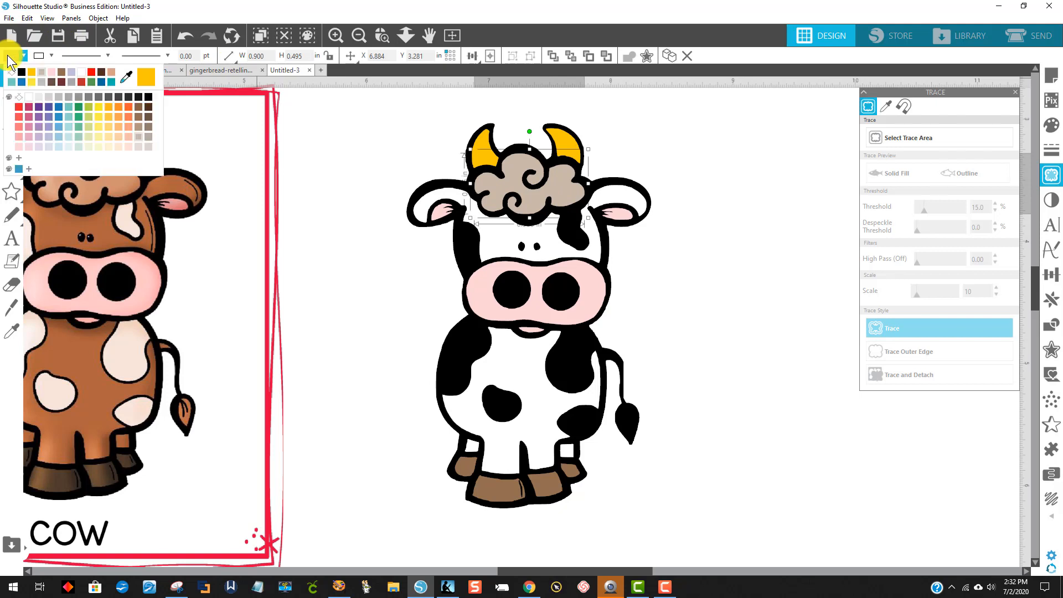
pyautogui.click(124, 121)
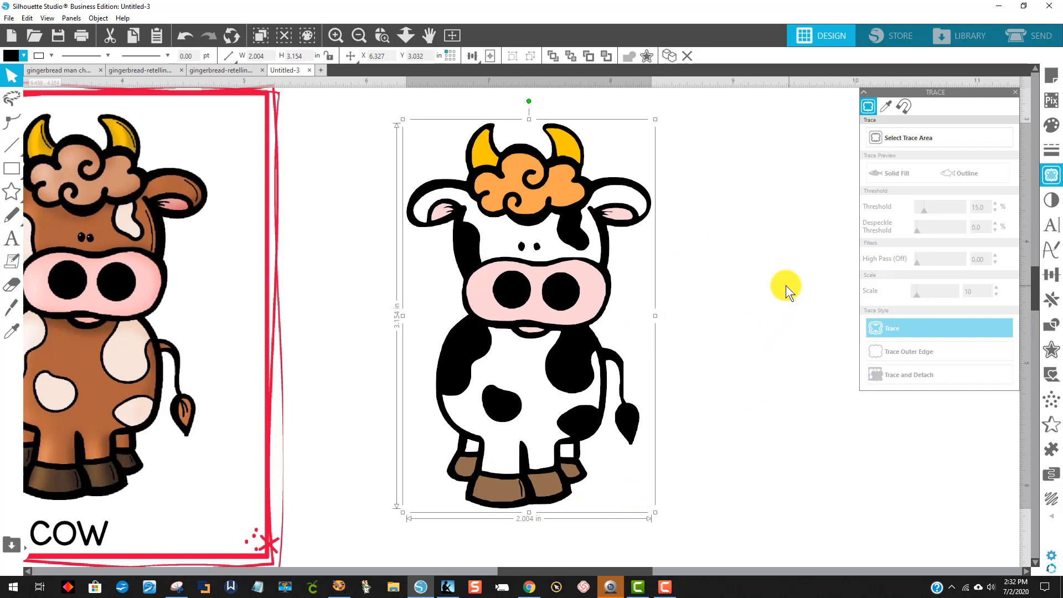
# Group all shapes of the traced cow and copy the group.
pyautogui.click(731, 436)
pyautogui.click(585, 480)
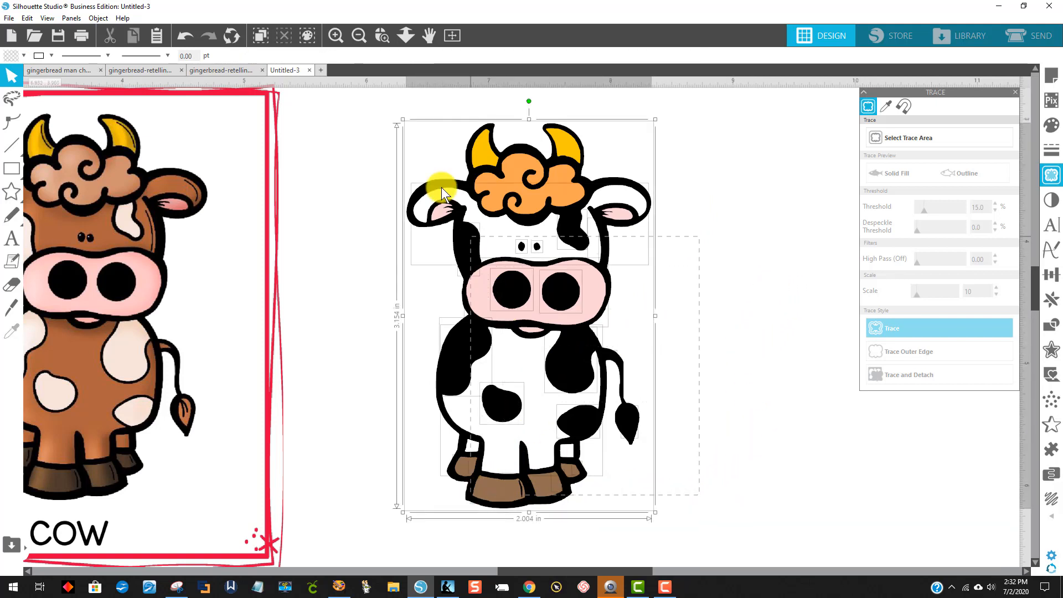
pyautogui.rightClick(467, 306)
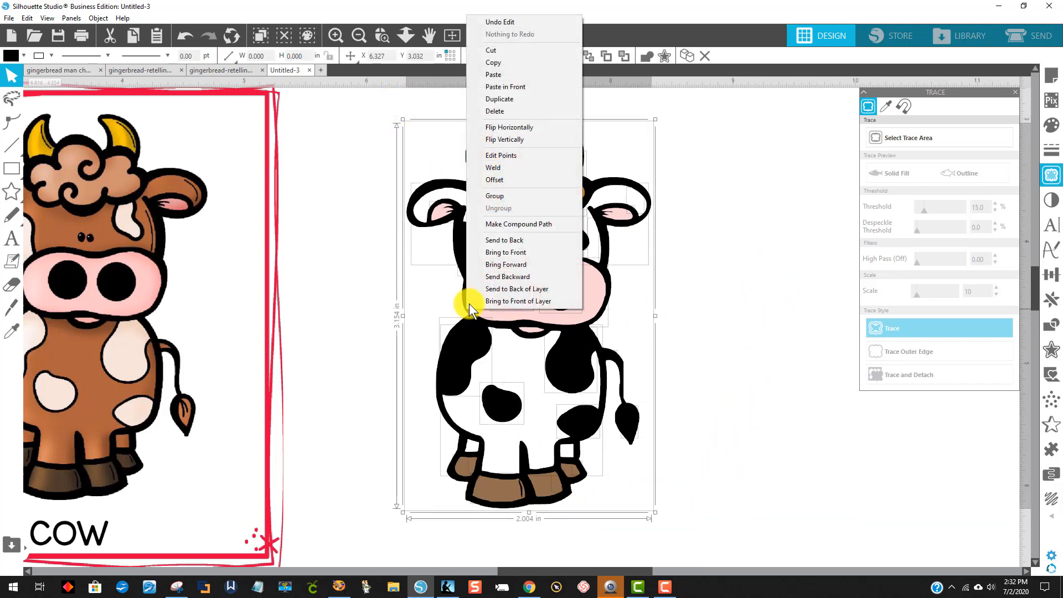
pyautogui.click(495, 196)
pyautogui.rightClick(546, 247)
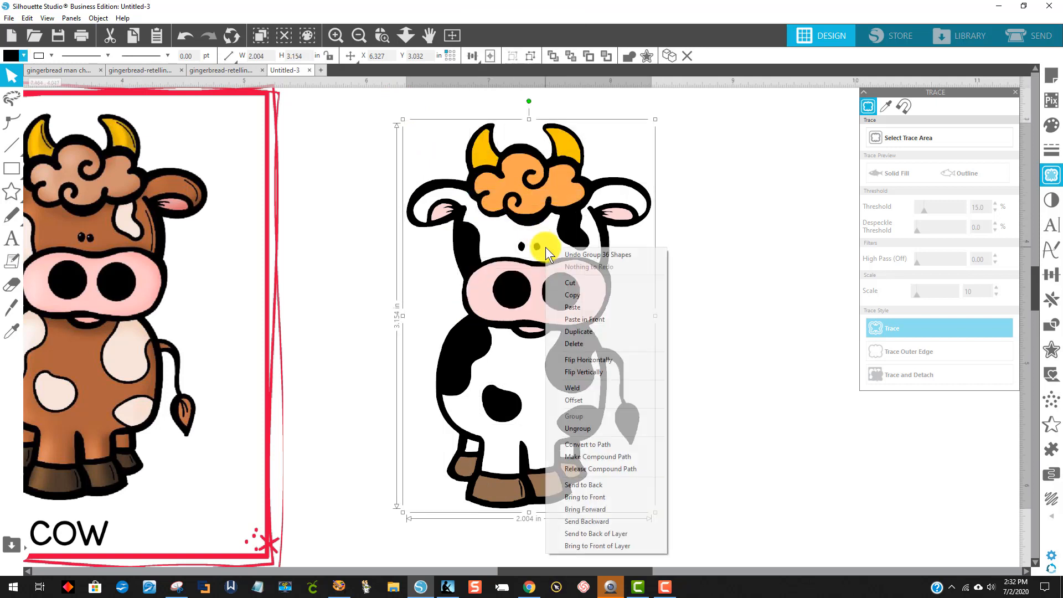
pyautogui.click(587, 294)
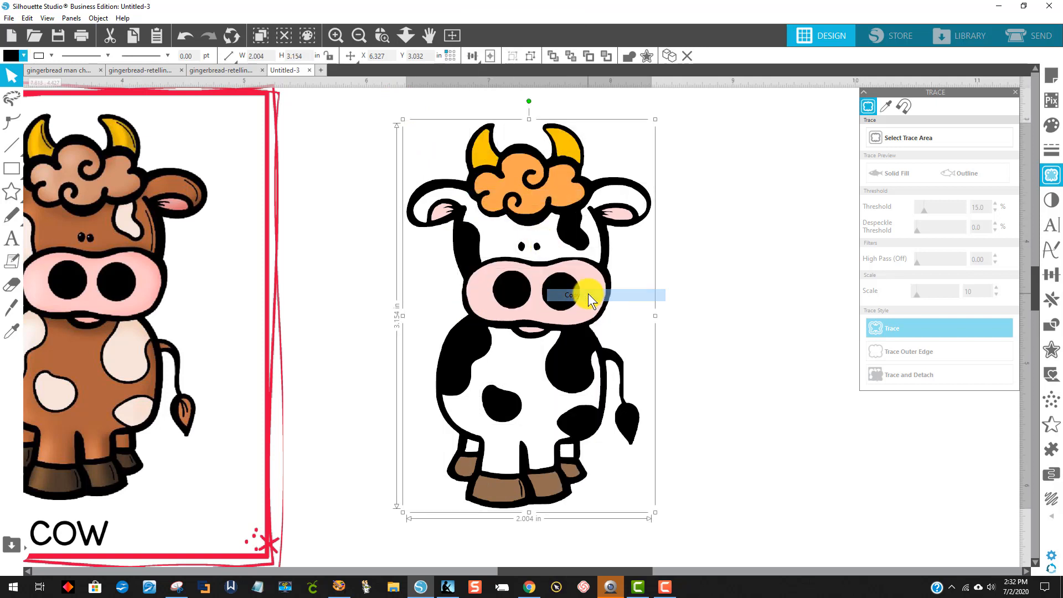
# Paste the coloured cow into the gingerbread-retelling-cards document with the cow card and align it exactly over the original cow picture.
pyautogui.click(233, 69)
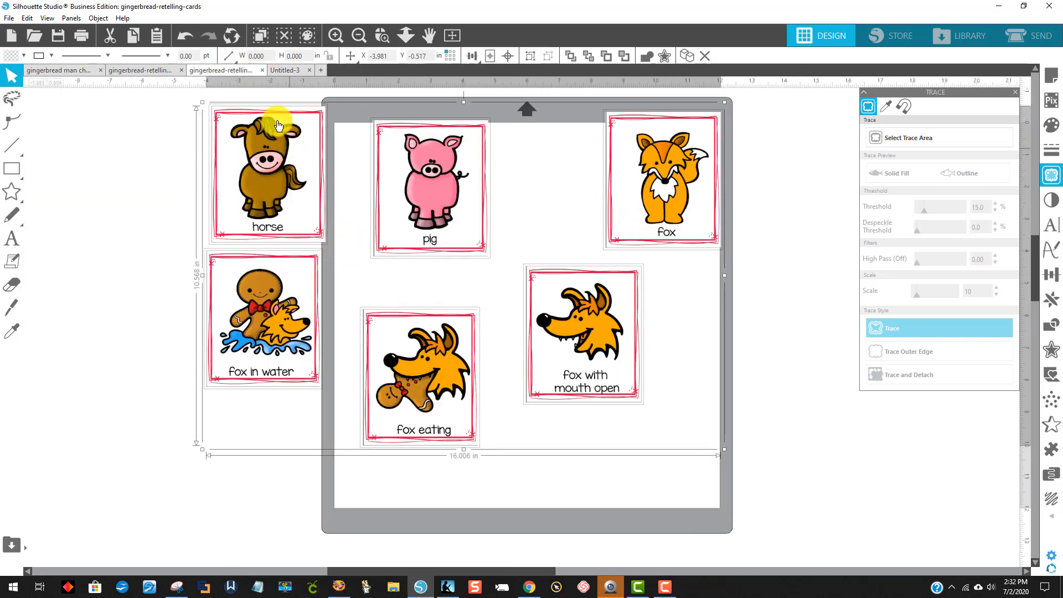
pyautogui.click(135, 69)
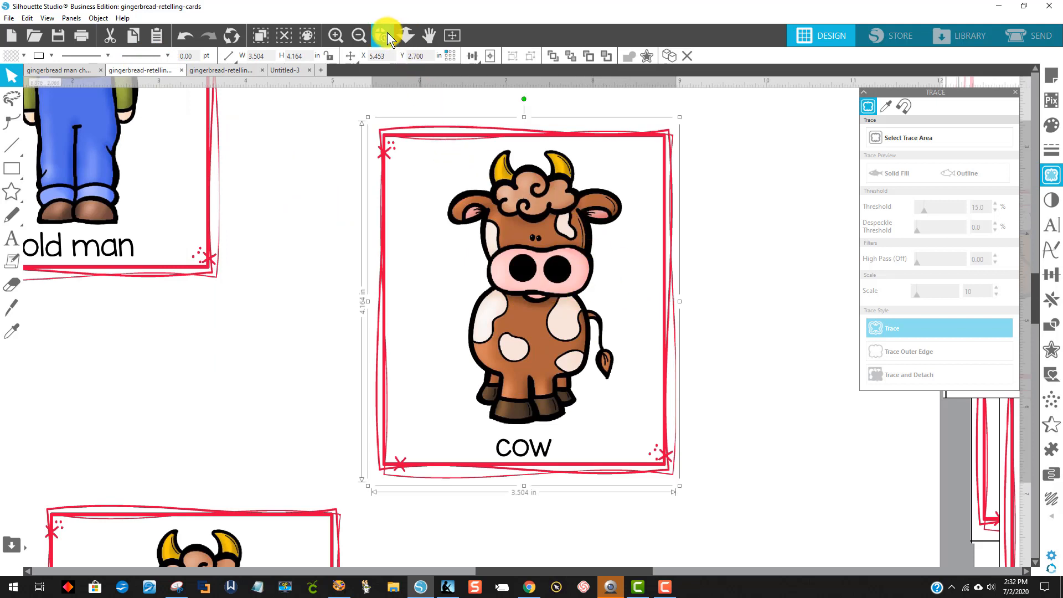
pyautogui.rightClick(255, 201)
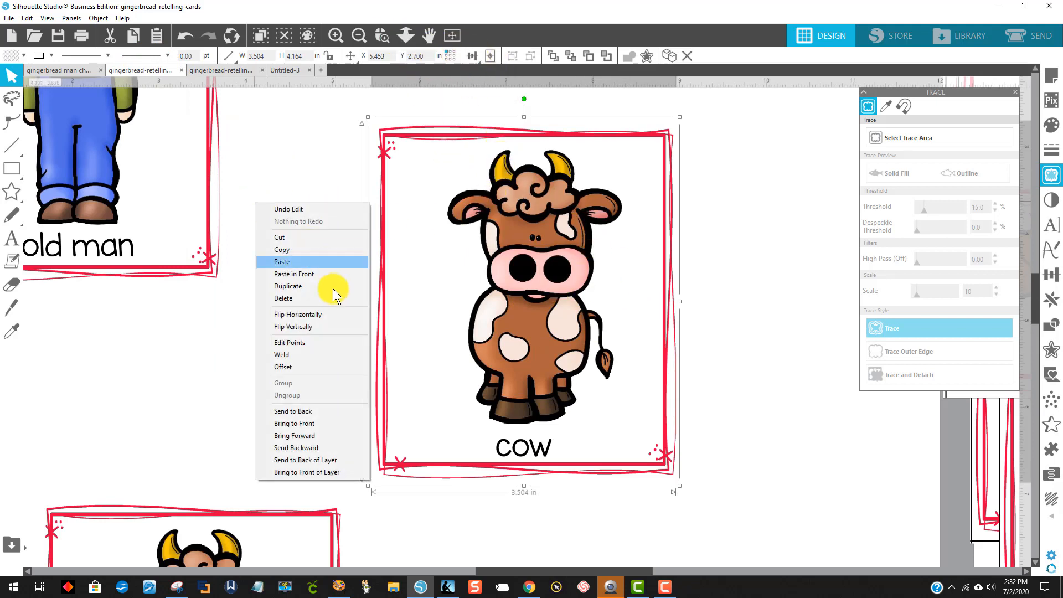
pyautogui.click(307, 260)
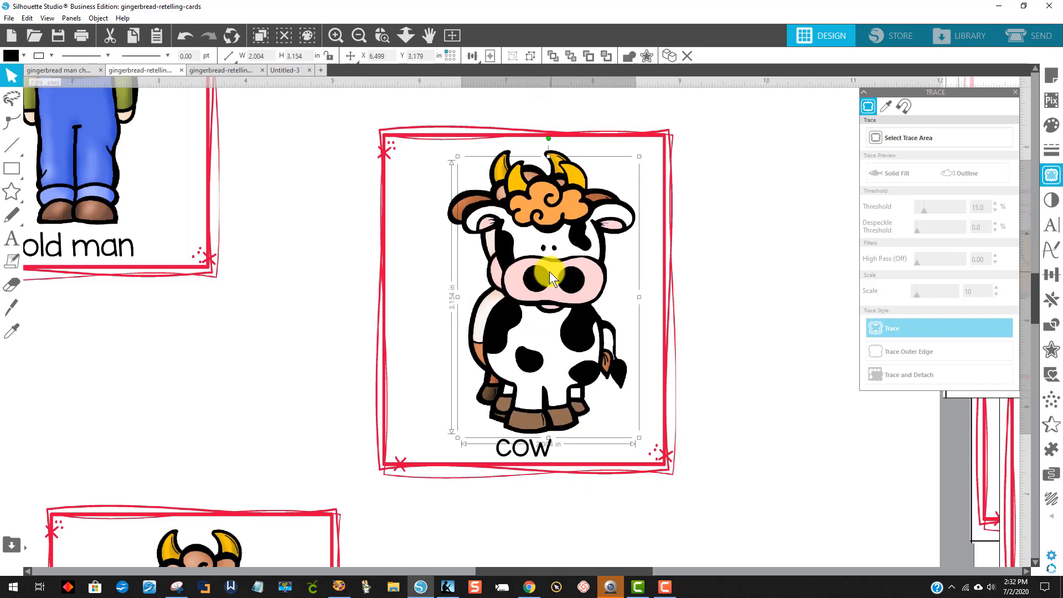
pyautogui.moveTo(549, 271); pyautogui.dragTo(537, 261)
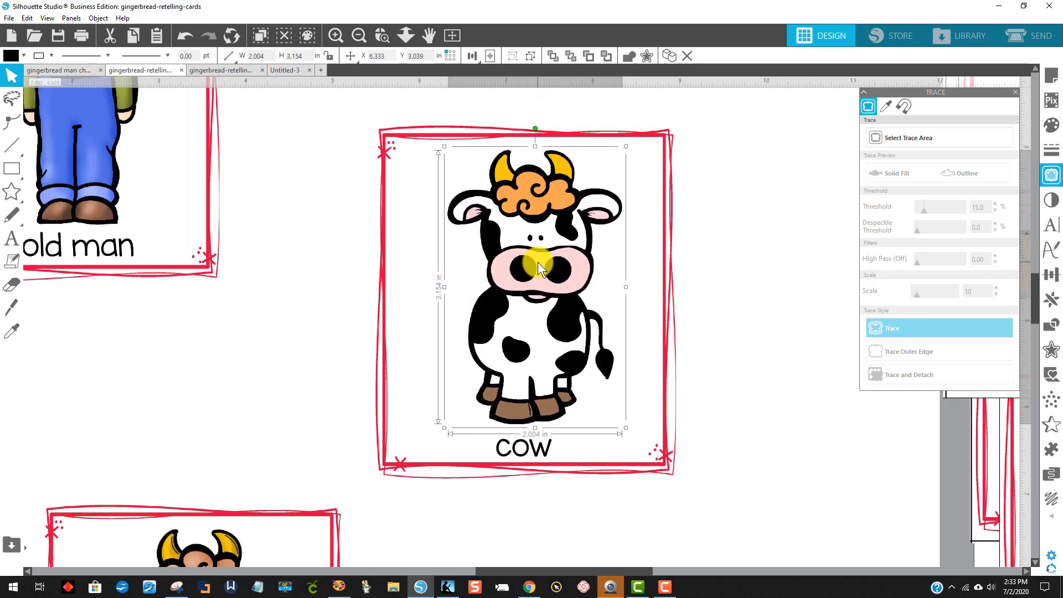
# Group the pasted cow with the cow card beneath it.
pyautogui.click(506, 297)
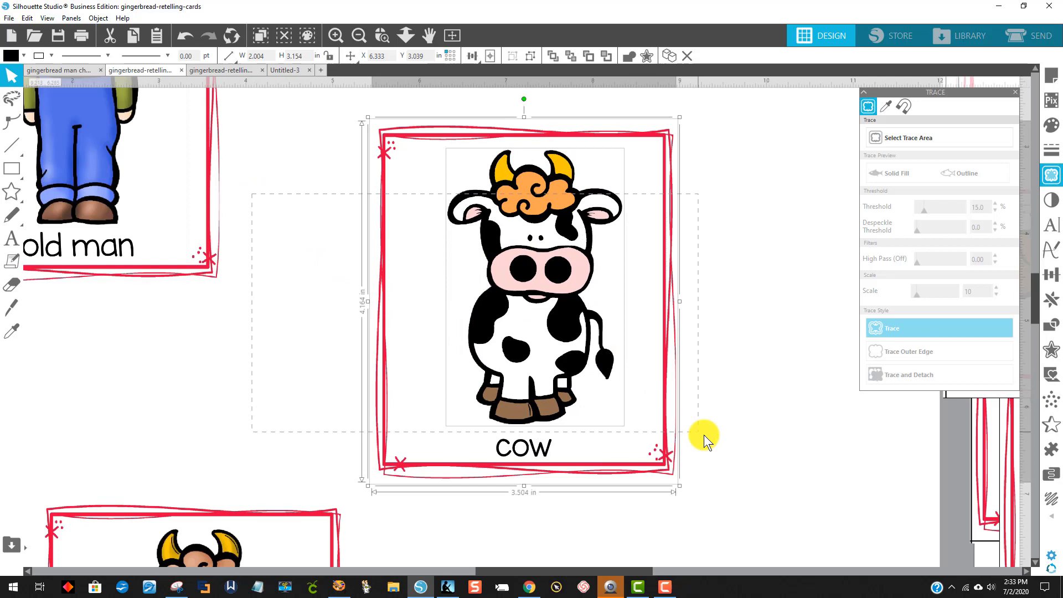
pyautogui.rightClick(536, 345)
pyautogui.click(598, 208)
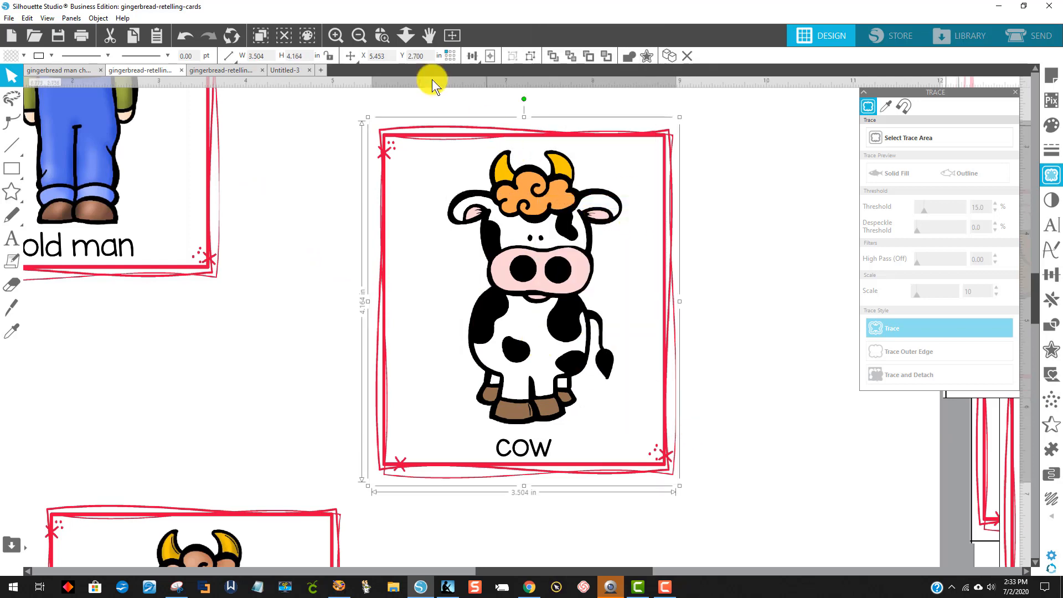
# Move the old man card up so that it sits across the top edge of the page.
pyautogui.click(354, 37)
pyautogui.click(355, 36)
pyautogui.click(355, 36)
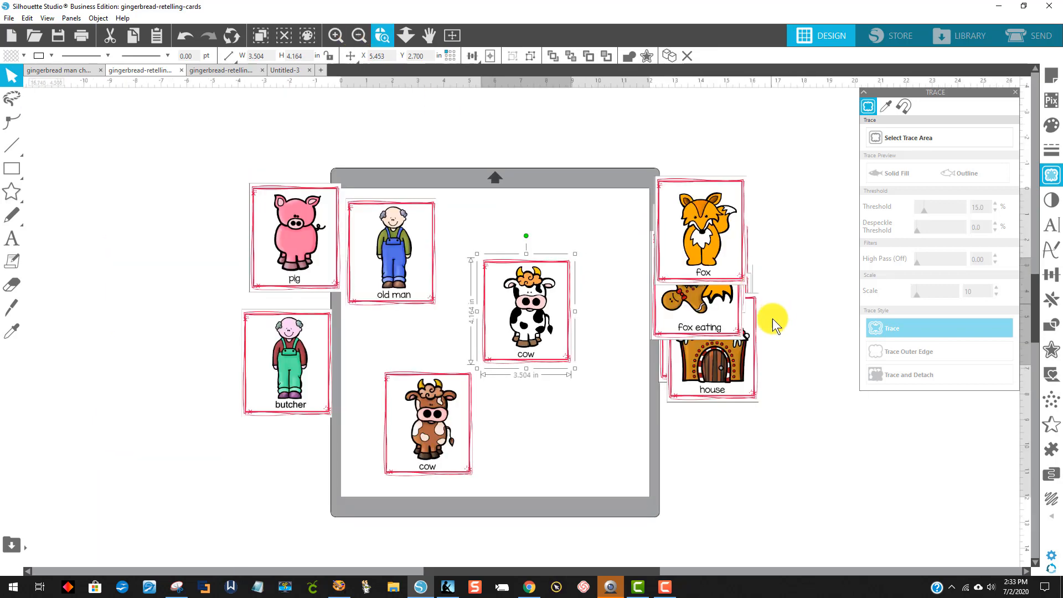
pyautogui.click(372, 252)
pyautogui.press('Up')
pyautogui.press('Up')
pyautogui.press('Up')
pyautogui.press('Up')
pyautogui.press('Up')
pyautogui.press('Up')
pyautogui.press('Up')
pyautogui.press('Up')
pyautogui.press('Up')
pyautogui.press('Up')
pyautogui.press('Up')
pyautogui.press('Up')
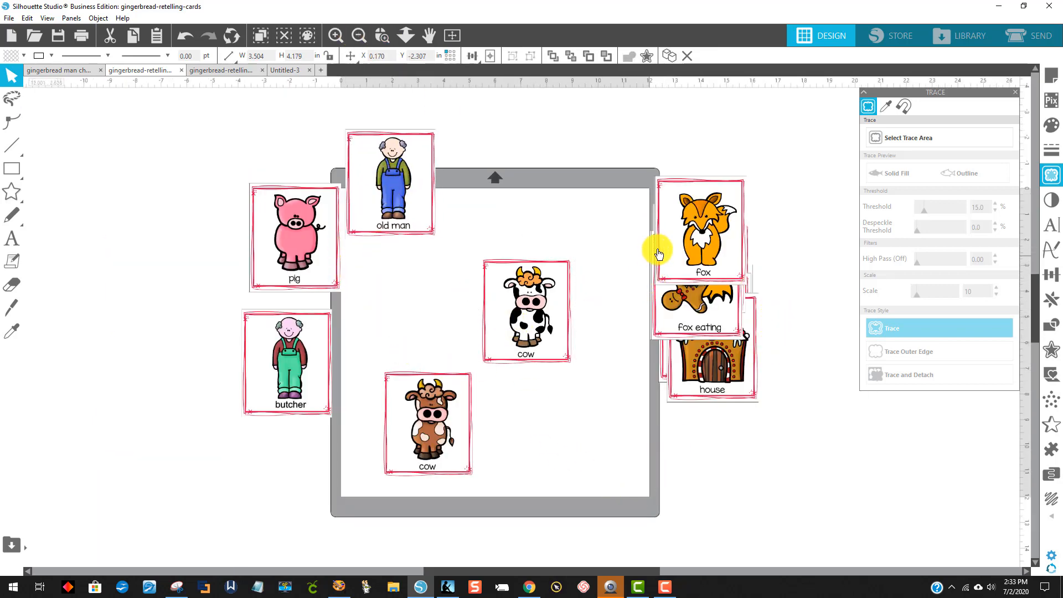
# Line up the house, old man and old lady cards in a top row, moving the fox, fox eating and black-and-white cow cards clear.
pyautogui.moveTo(658, 244); pyautogui.dragTo(780, 246)
pyautogui.moveTo(736, 297); pyautogui.dragTo(845, 429)
pyautogui.moveTo(661, 354); pyautogui.dragTo(515, 187)
pyautogui.moveTo(703, 348); pyautogui.dragTo(586, 245)
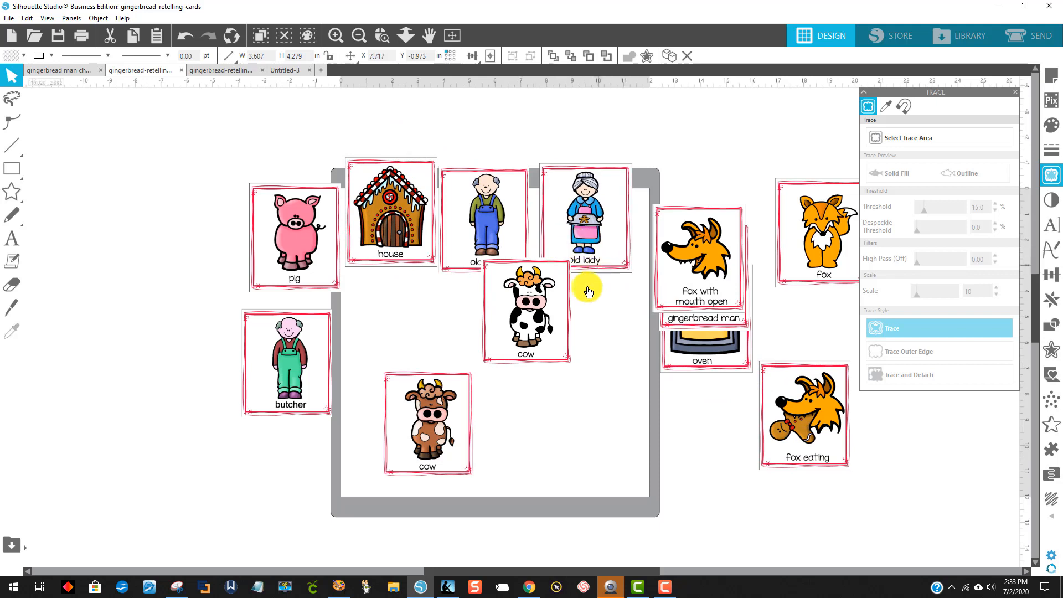
pyautogui.moveTo(545, 321); pyautogui.dragTo(595, 441)
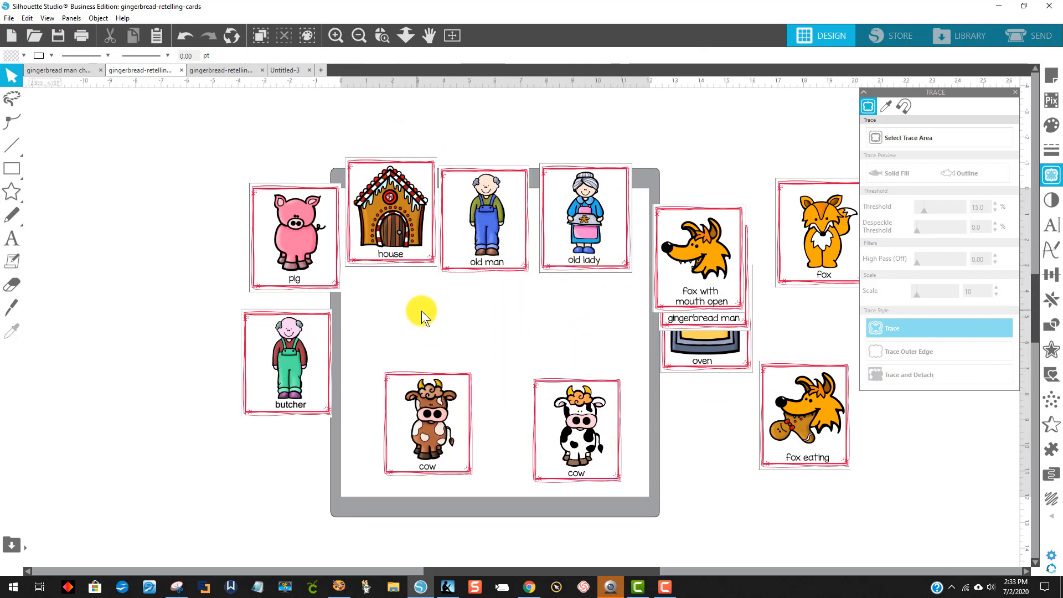
# Set the brown cow card aside and line up the butcher, black-and-white cow and pig cards in a second row.
pyautogui.moveTo(293, 378); pyautogui.dragTo(385, 348)
pyautogui.click(453, 434)
pyautogui.click(425, 434)
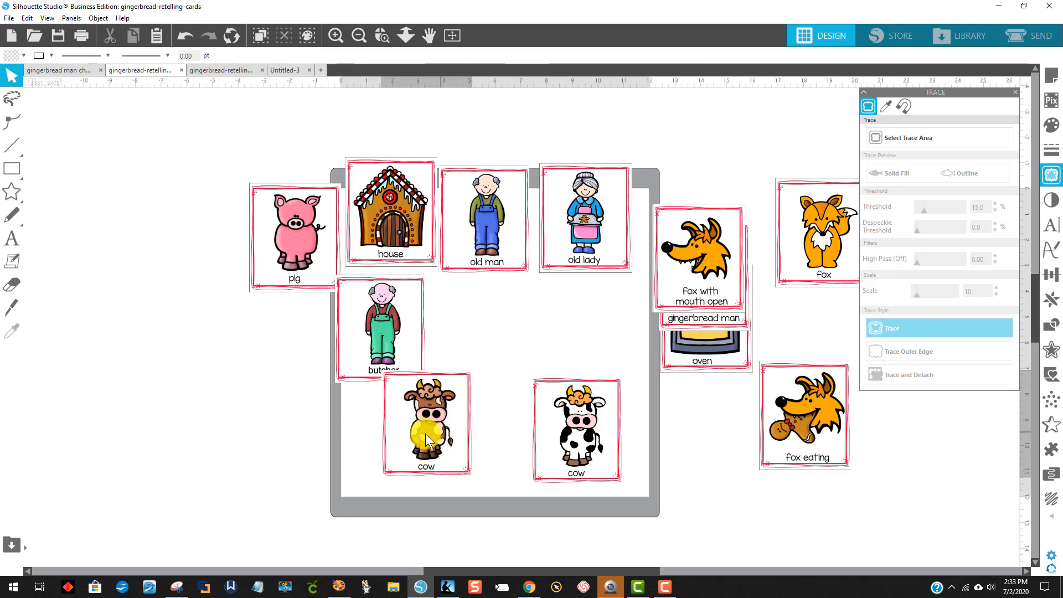
pyautogui.moveTo(425, 433); pyautogui.dragTo(205, 416)
pyautogui.moveTo(571, 450); pyautogui.dragTo(476, 351)
pyautogui.moveTo(294, 224); pyautogui.dragTo(540, 317)
# Add the gingerbread man card to the top row, the oven, fox and fox eating cards to the second, and fox with mouth open below.
pyautogui.moveTo(687, 259); pyautogui.dragTo(714, 467)
pyautogui.moveTo(708, 310); pyautogui.dragTo(709, 191)
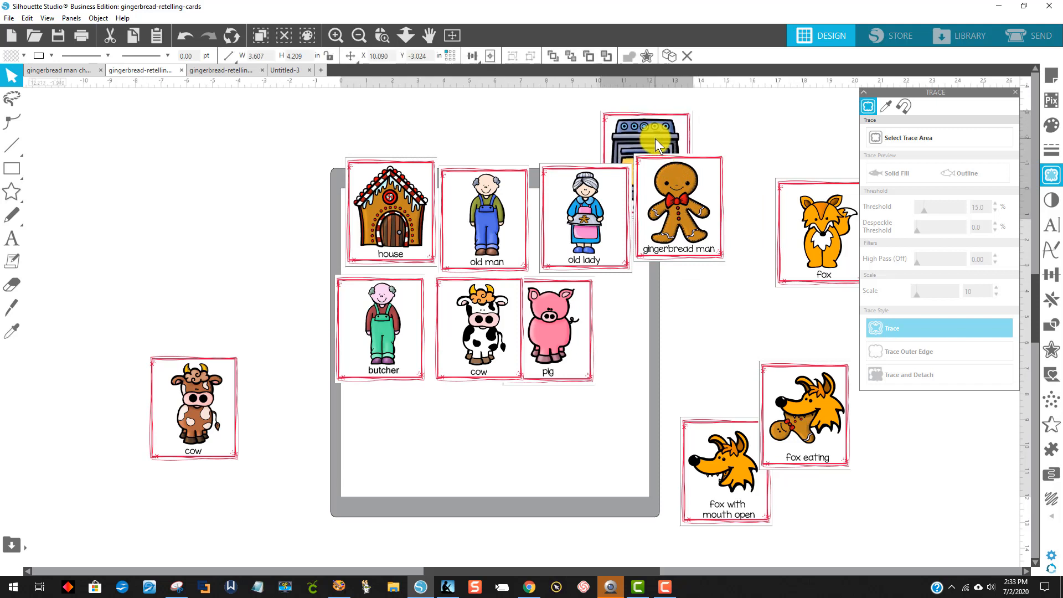
pyautogui.moveTo(655, 138); pyautogui.dragTo(652, 285)
pyautogui.moveTo(832, 226); pyautogui.dragTo(752, 296)
pyautogui.moveTo(682, 483); pyautogui.dragTo(629, 463)
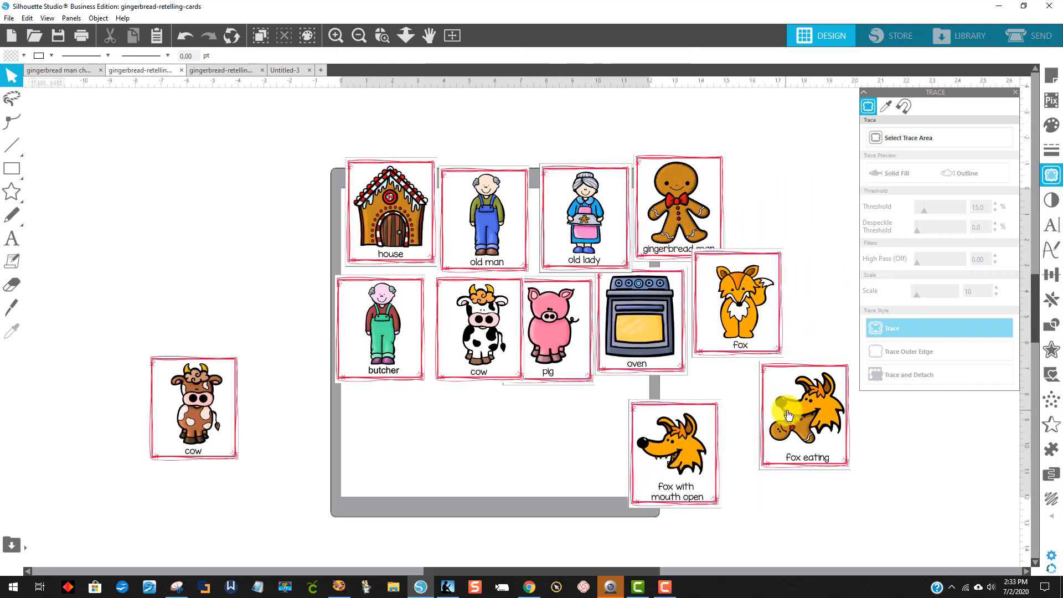
pyautogui.moveTo(782, 411); pyautogui.dragTo(804, 294)
pyautogui.moveTo(688, 459); pyautogui.dragTo(735, 427)
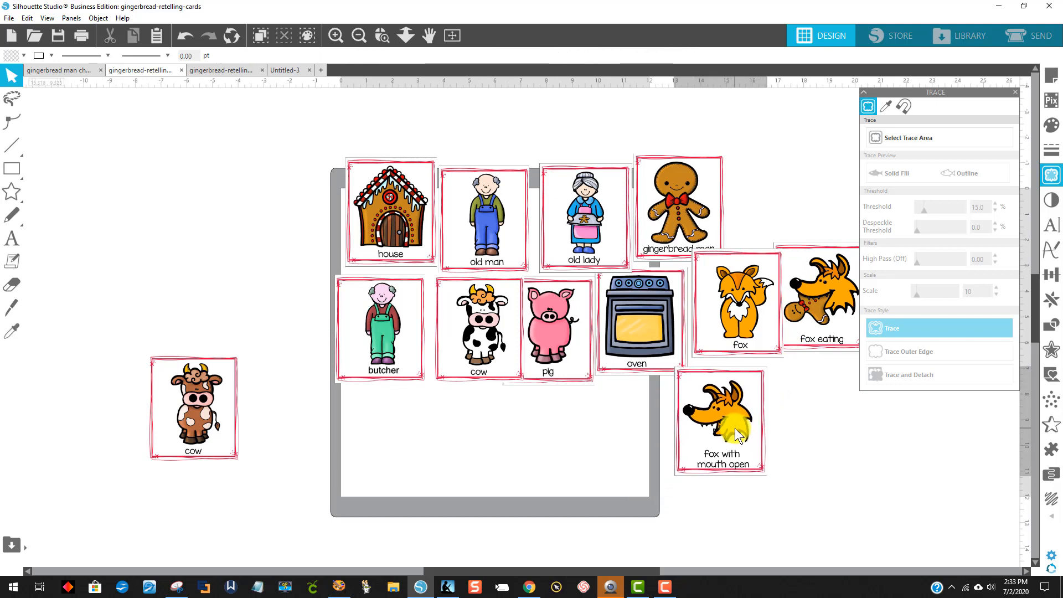
# Delete the brown cow card and move all remaining cards down together to clear the top of the page.
pyautogui.click(176, 420)
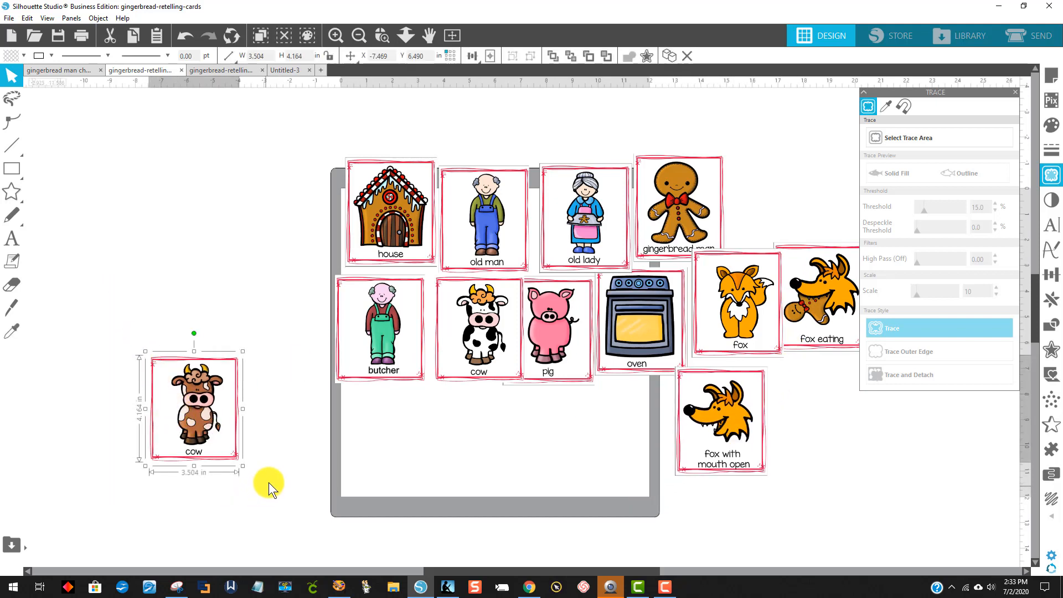
pyautogui.press('Delete')
pyautogui.hotkey('ctrl', 'a')
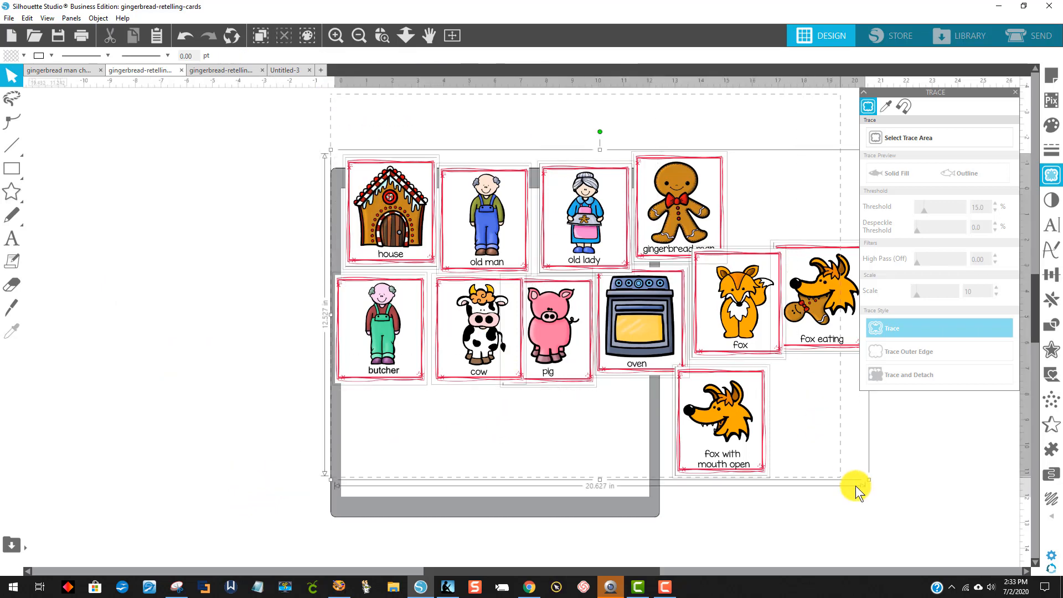
pyautogui.moveTo(818, 339); pyautogui.dragTo(761, 444)
pyautogui.click(620, 185)
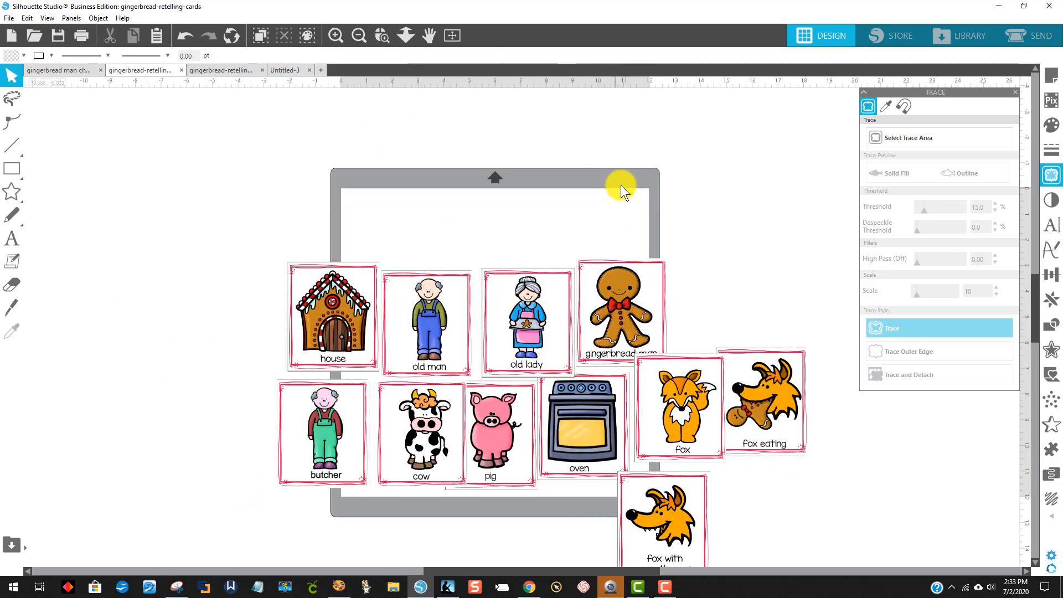
# Turn on the registration marks and set the media size to Letter.
pyautogui.click(1053, 82)
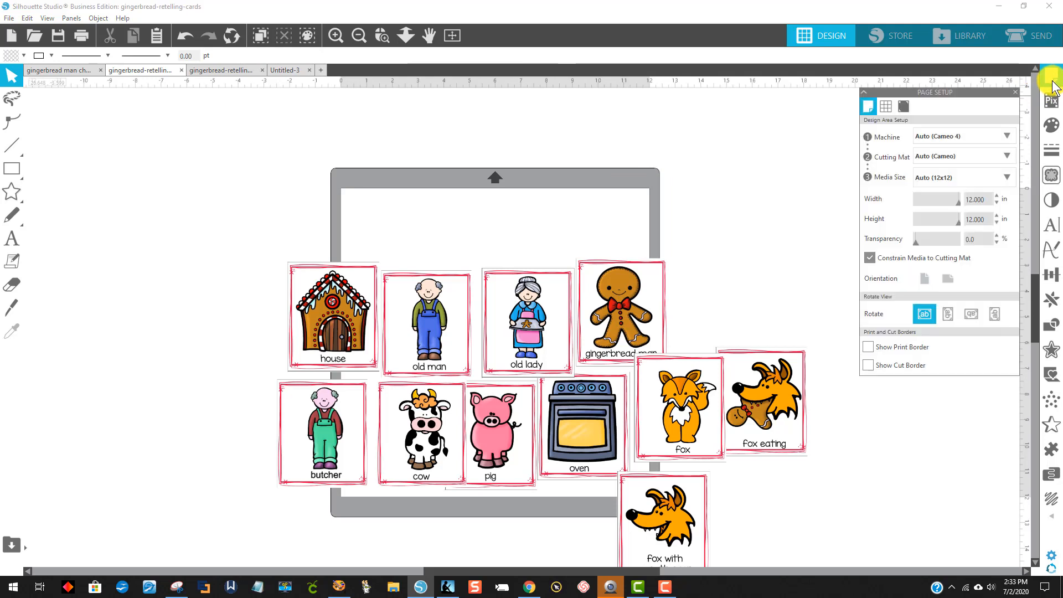
pyautogui.click(905, 107)
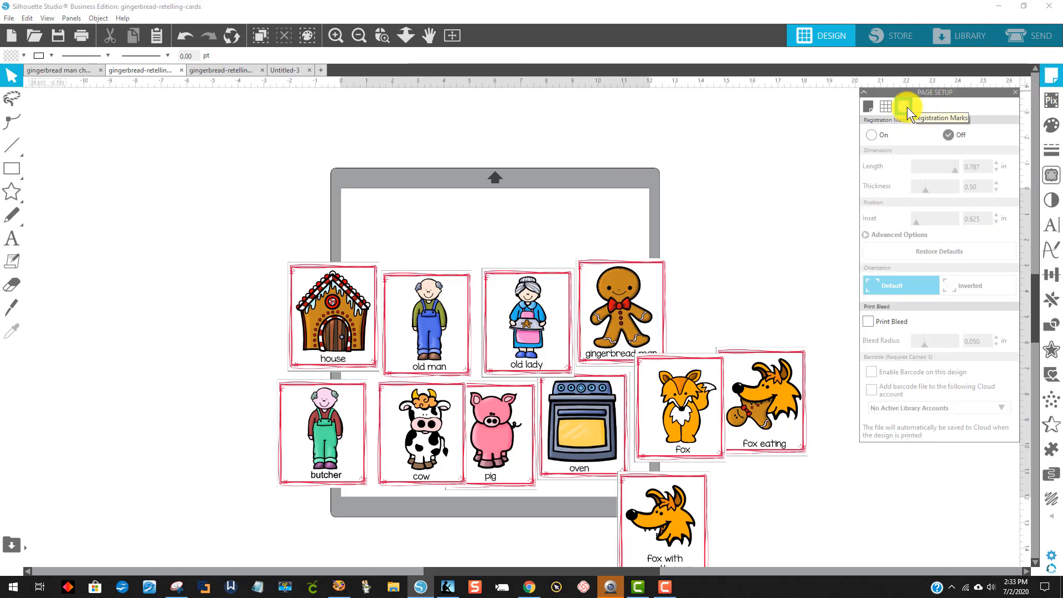
pyautogui.click(871, 135)
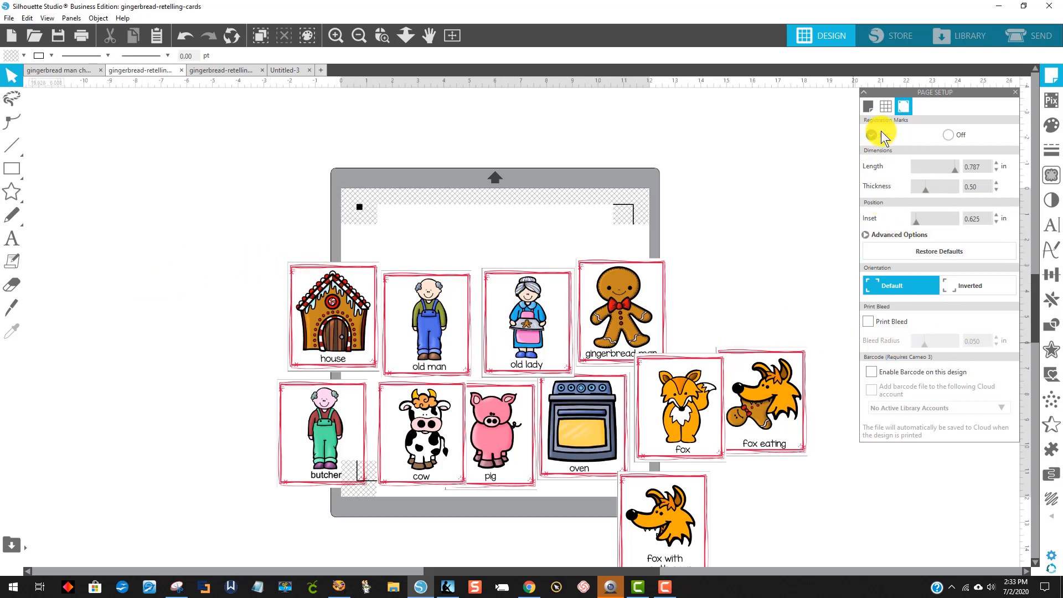
pyautogui.click(868, 105)
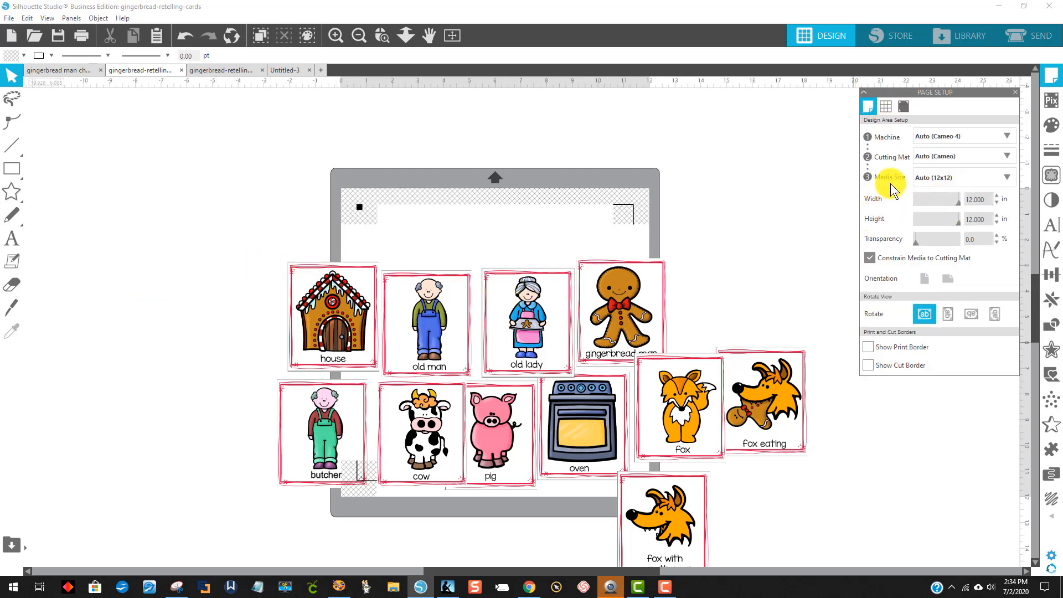
pyautogui.click(945, 184)
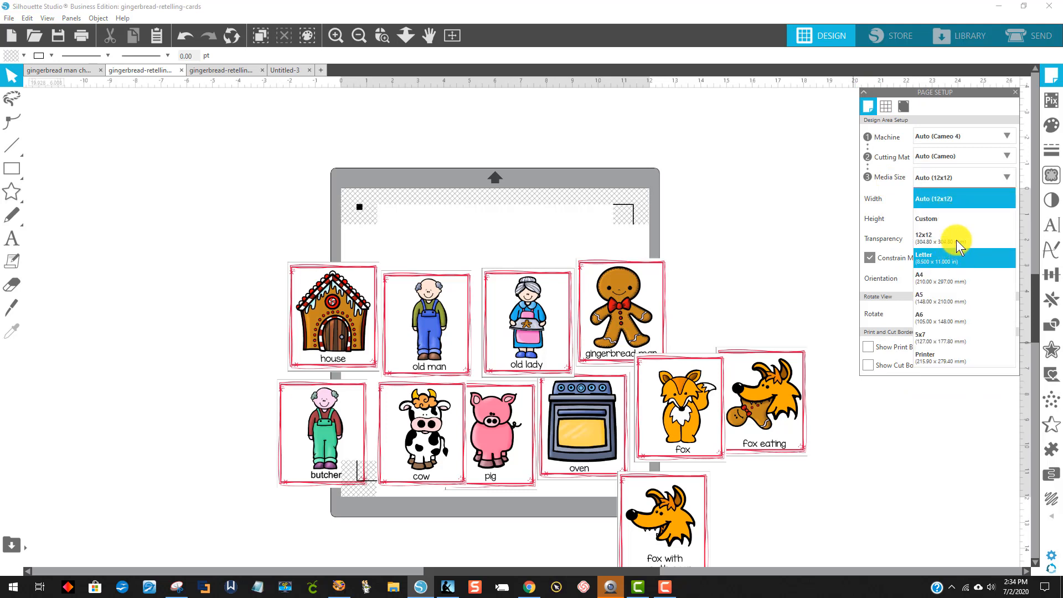
pyautogui.click(955, 258)
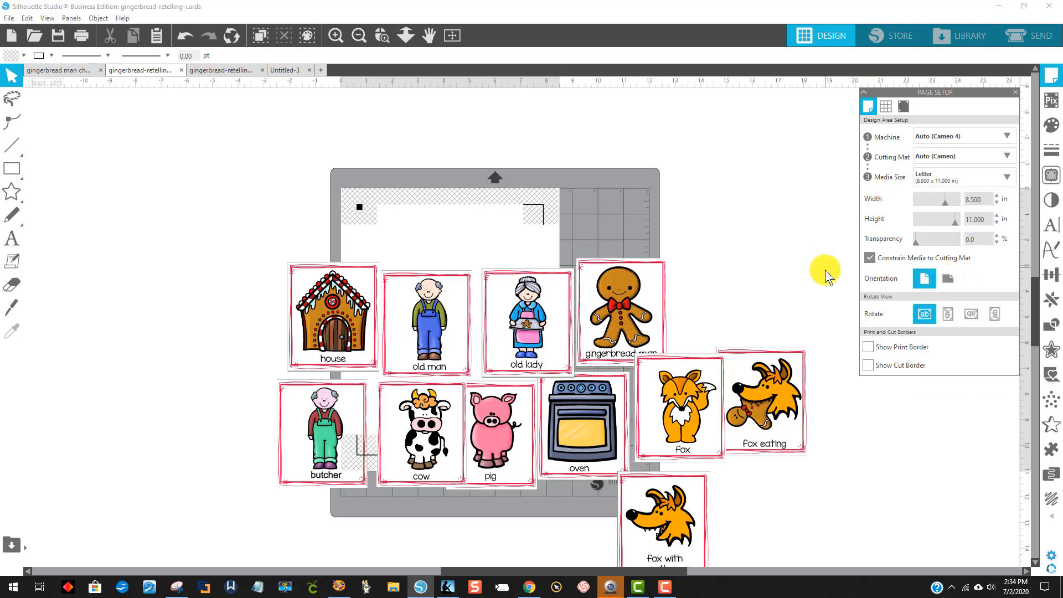
# Move the house card off the page and the old man card up, and show the cut border.
pyautogui.moveTo(316, 284); pyautogui.dragTo(234, 165)
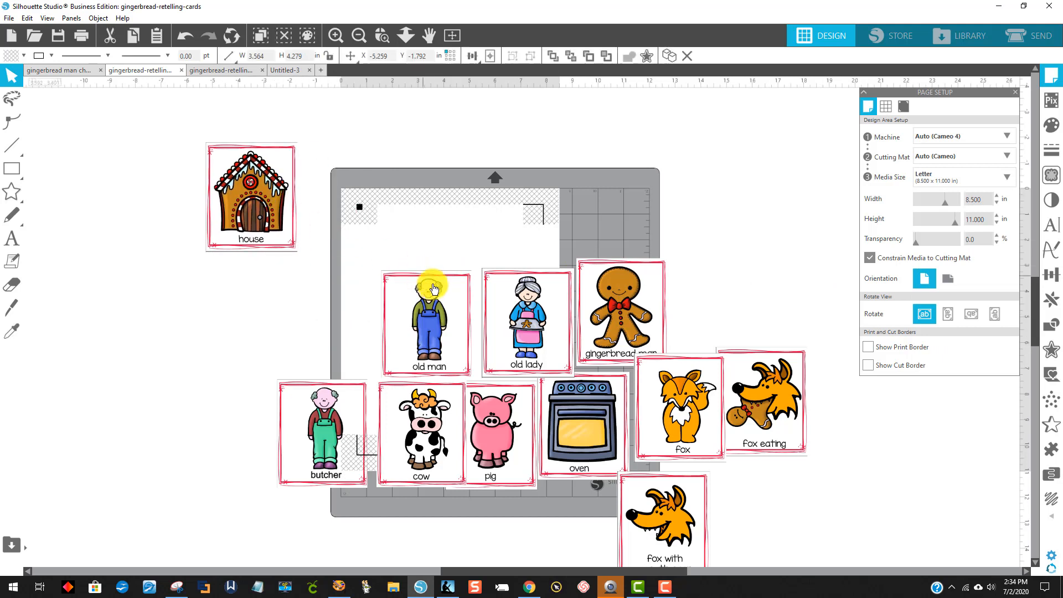
pyautogui.moveTo(437, 295); pyautogui.dragTo(457, 263)
pyautogui.click(375, 387)
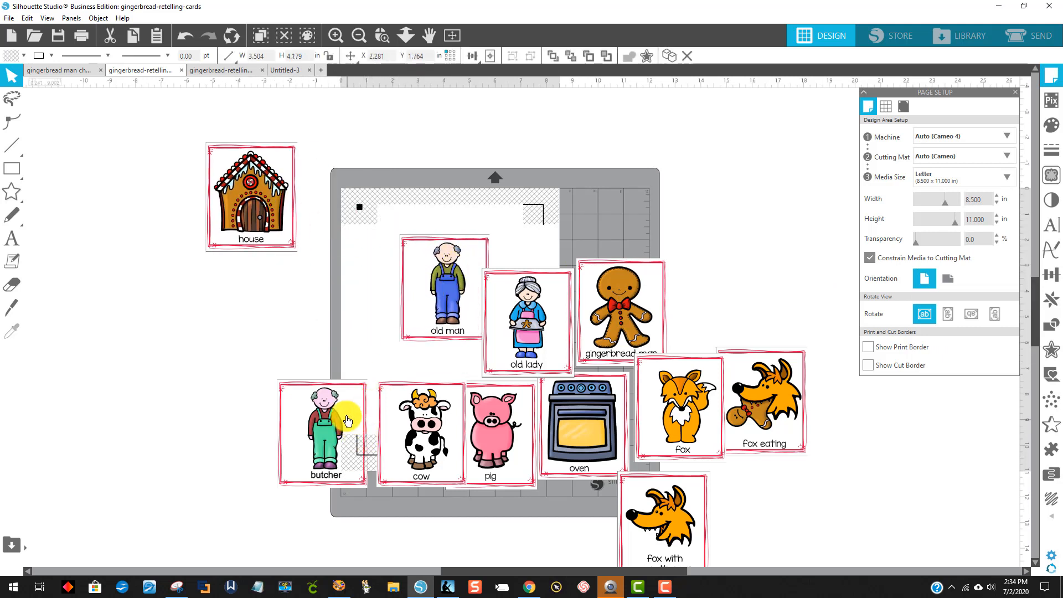
pyautogui.click(871, 366)
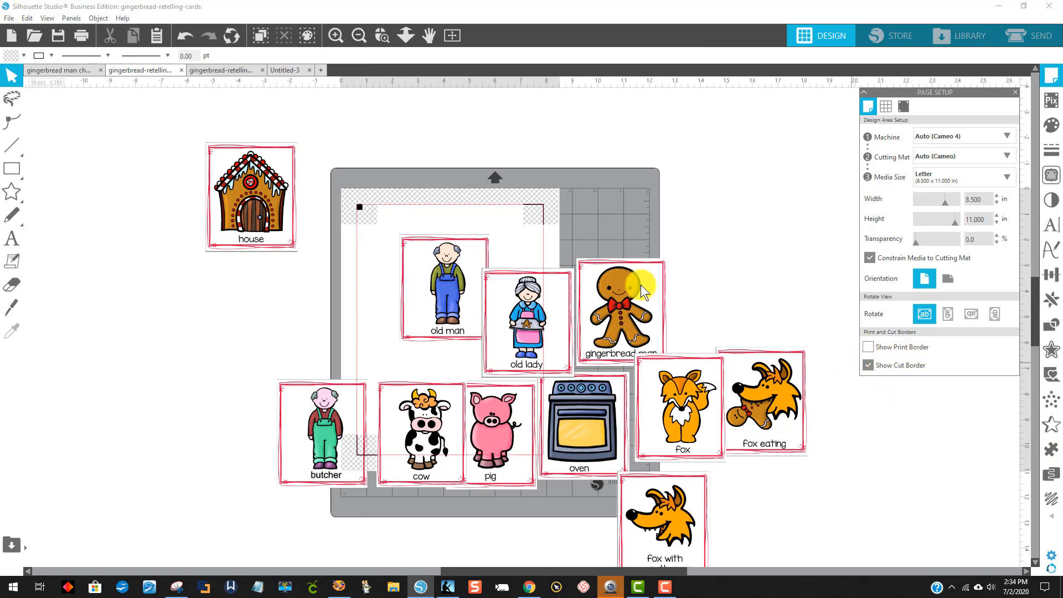
# Place the house and old man cards side by side inside the cut border and move the butcher and fox cards off the page.
pyautogui.moveTo(430, 259); pyautogui.dragTo(465, 258)
pyautogui.moveTo(257, 209); pyautogui.dragTo(414, 297)
pyautogui.moveTo(472, 275); pyautogui.dragTo(497, 271)
pyautogui.moveTo(354, 412); pyautogui.dragTo(867, 515)
pyautogui.moveTo(700, 408); pyautogui.dragTo(876, 461)
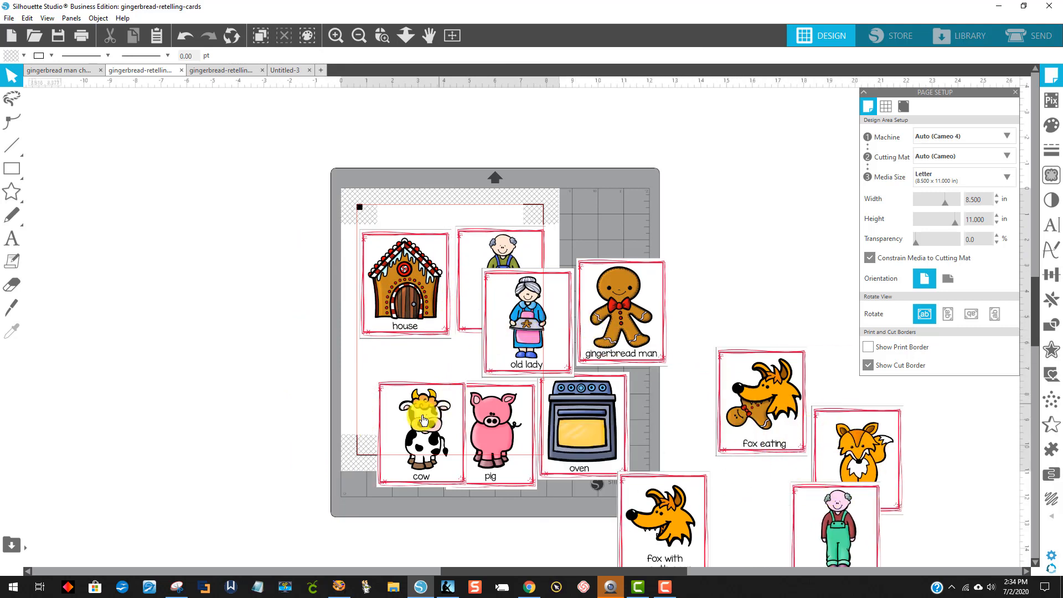
# Clear the cow and pig cards off the page and fit the old lady and oven cards below the house and old man cards.
pyautogui.moveTo(423, 415); pyautogui.dragTo(717, 499)
pyautogui.moveTo(529, 311); pyautogui.dragTo(433, 387)
pyautogui.moveTo(486, 462); pyautogui.dragTo(682, 528)
pyautogui.moveTo(595, 448); pyautogui.dragTo(537, 411)
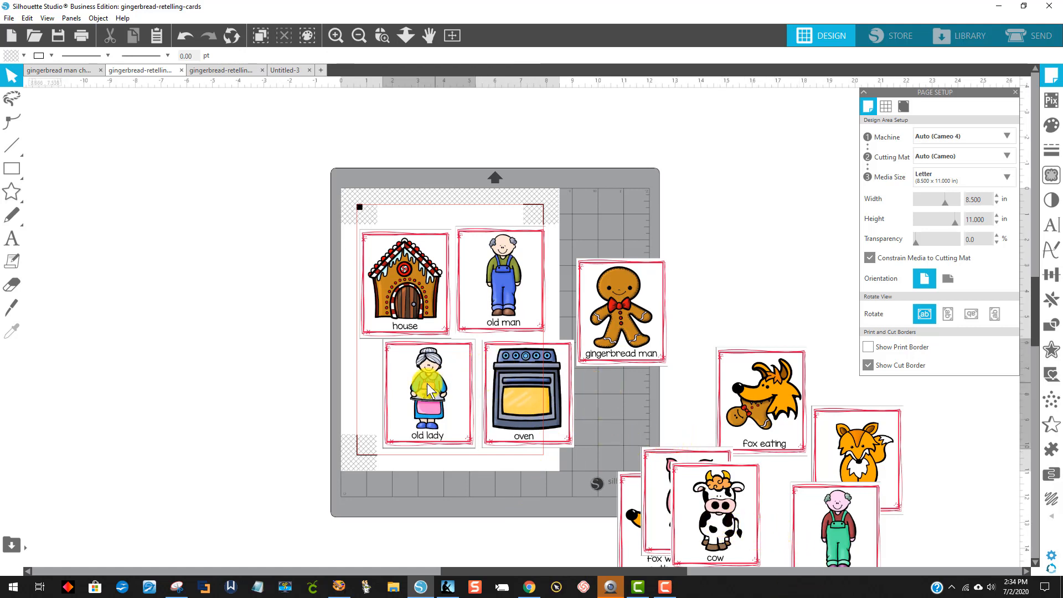
pyautogui.moveTo(435, 385); pyautogui.dragTo(410, 381)
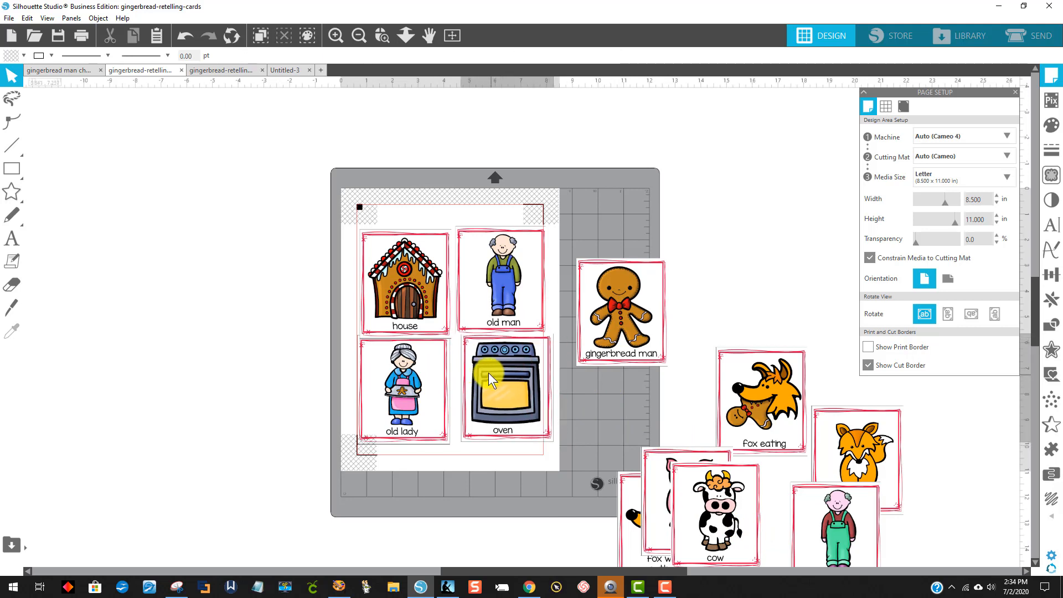
pyautogui.moveTo(512, 377); pyautogui.dragTo(487, 377)
pyautogui.moveTo(498, 303); pyautogui.dragTo(496, 317)
# Stack the cow, gingerbread man, pig, butcher and three fox cards in the centre of the page over the four arranged cards.
pyautogui.moveTo(718, 508); pyautogui.dragTo(449, 332)
pyautogui.moveTo(595, 275); pyautogui.dragTo(450, 343)
pyautogui.moveTo(739, 392); pyautogui.dragTo(448, 340)
pyautogui.moveTo(670, 507); pyautogui.dragTo(443, 330)
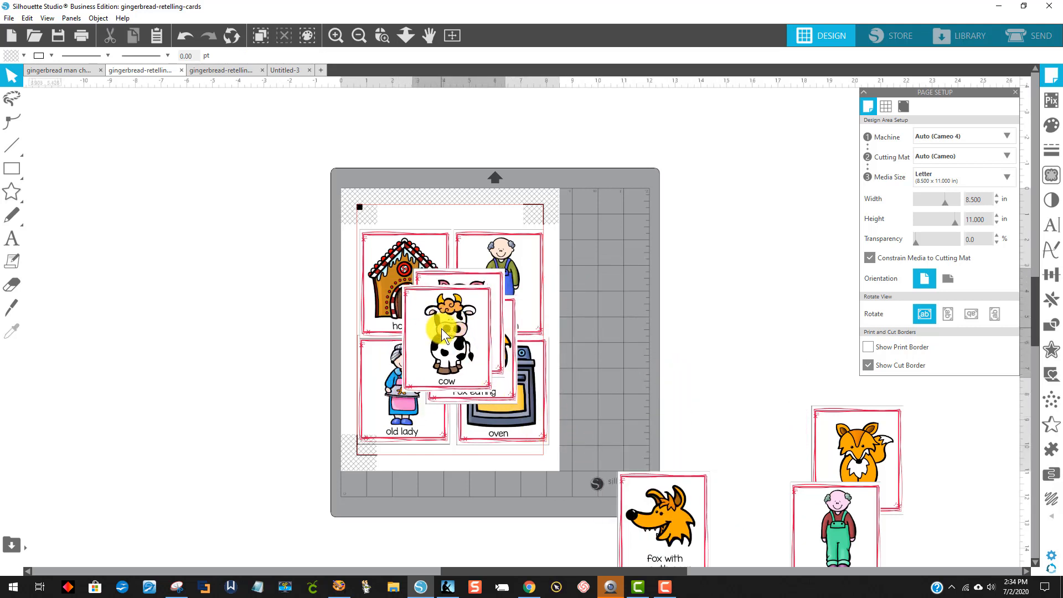
pyautogui.moveTo(637, 488); pyautogui.dragTo(450, 391)
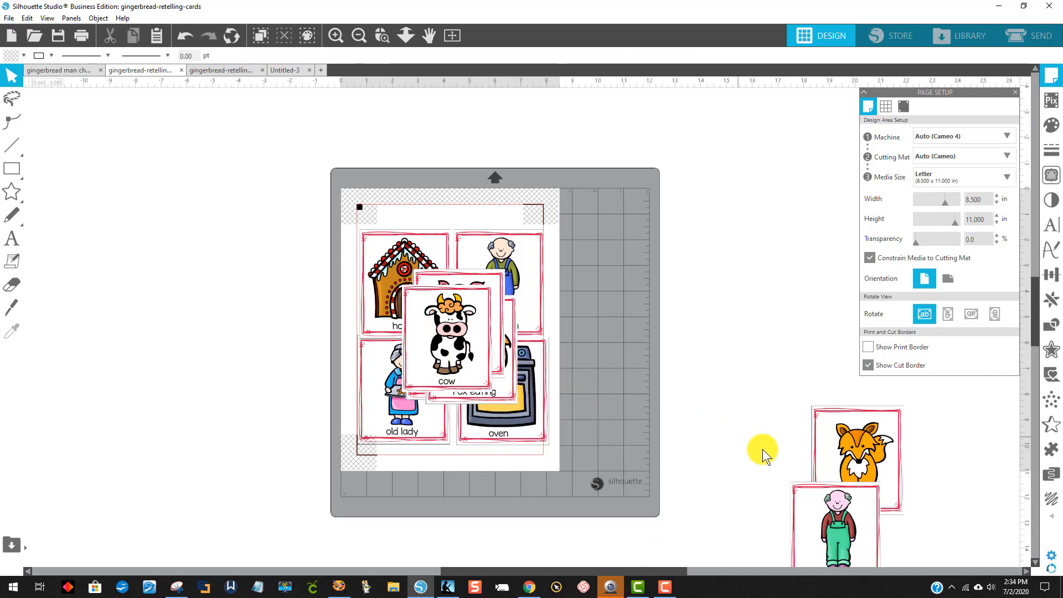
pyautogui.moveTo(847, 460); pyautogui.dragTo(460, 347)
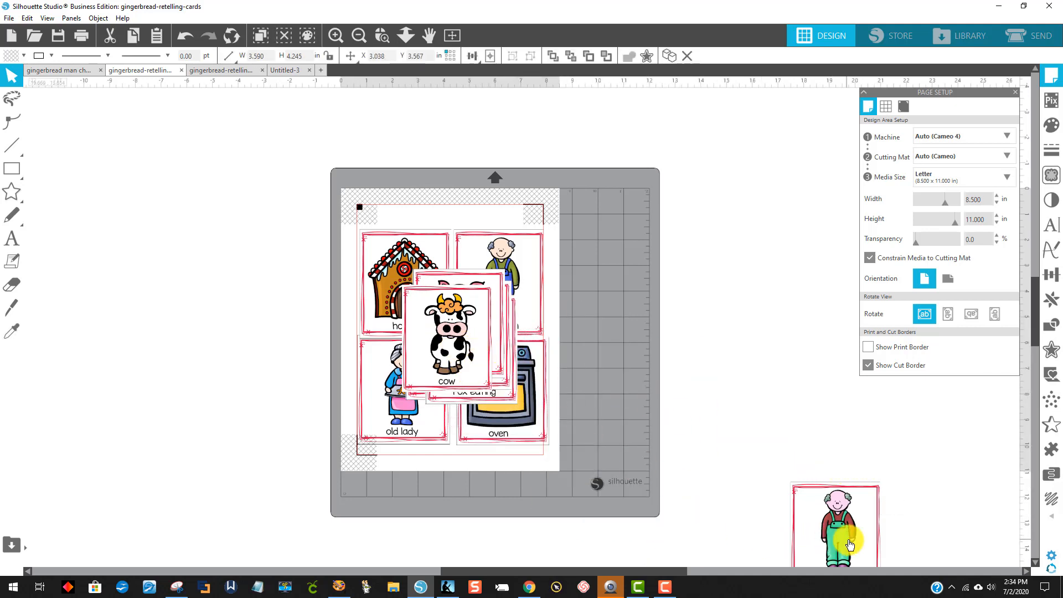
pyautogui.moveTo(849, 545); pyautogui.dragTo(461, 348)
pyautogui.click(596, 428)
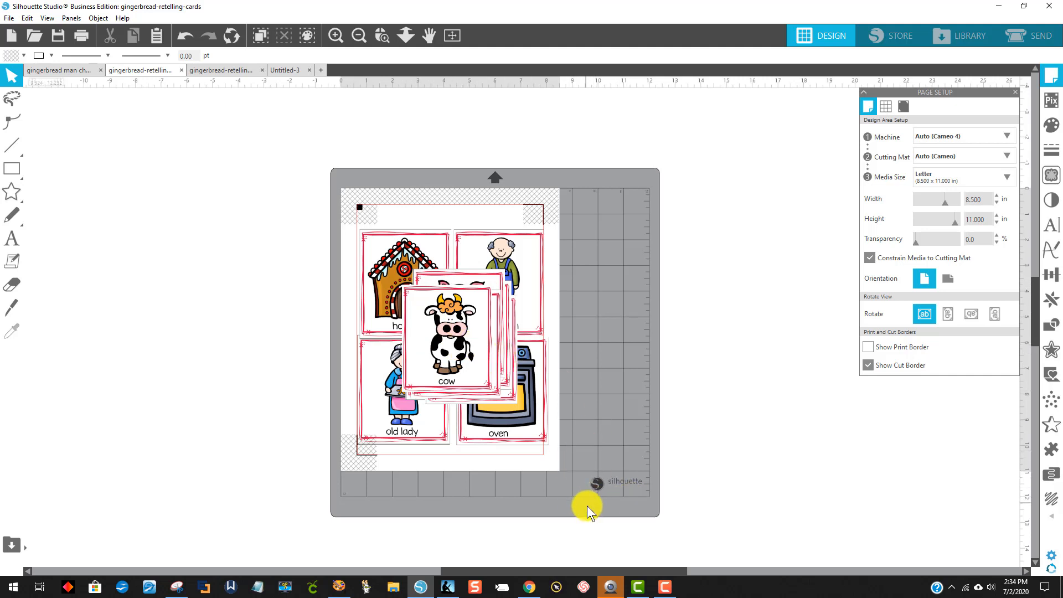
# Pull the cow and butcher cards off the stack and resize each to 3.500 in wide by 4.250 in high.
pyautogui.moveTo(457, 333); pyautogui.dragTo(638, 339)
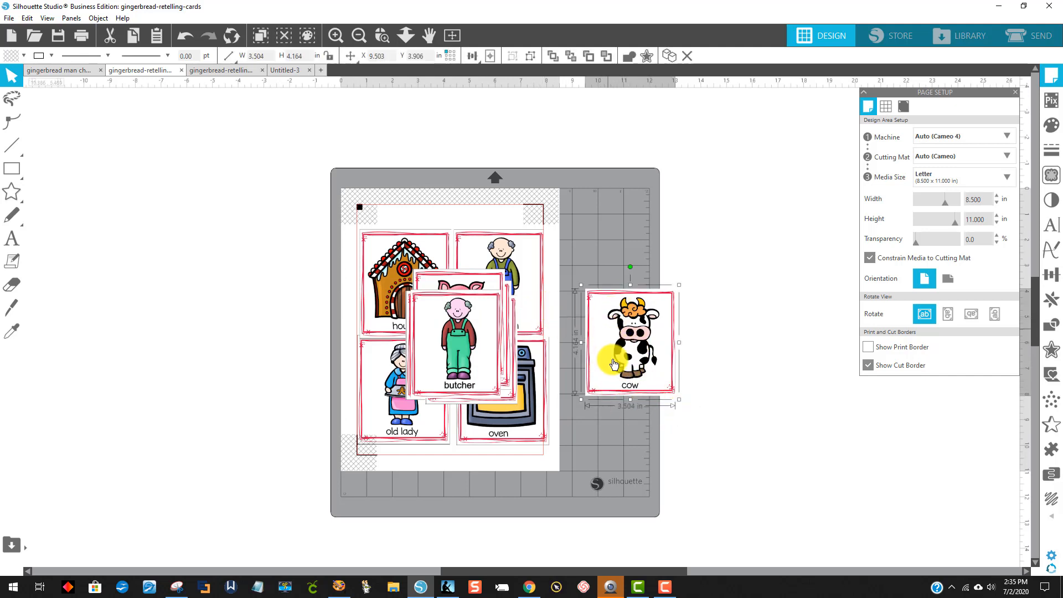
pyautogui.moveTo(640, 374); pyautogui.dragTo(641, 375)
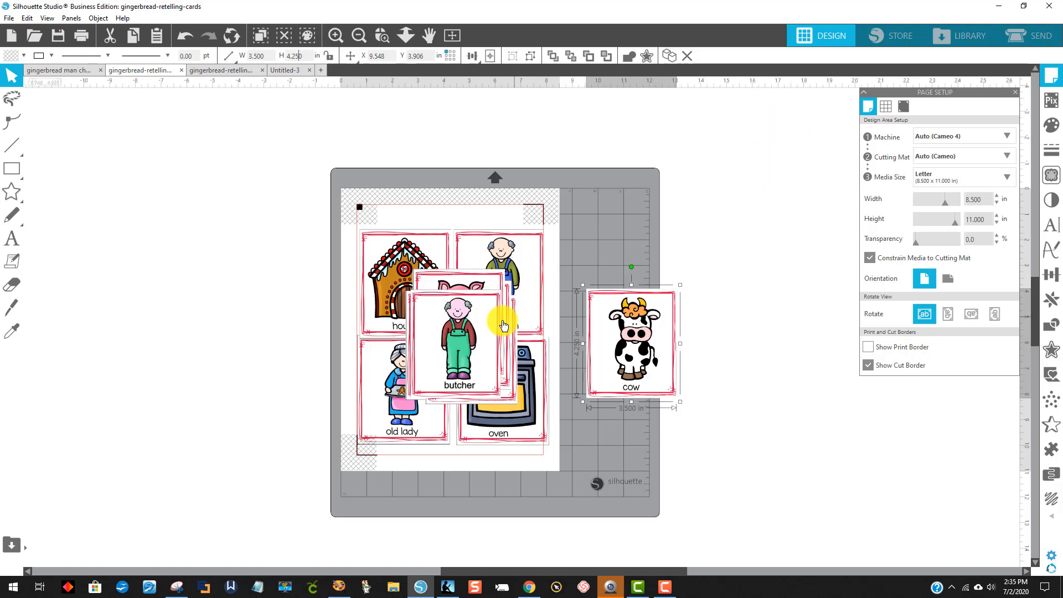
pyautogui.moveTo(510, 303); pyautogui.dragTo(636, 225)
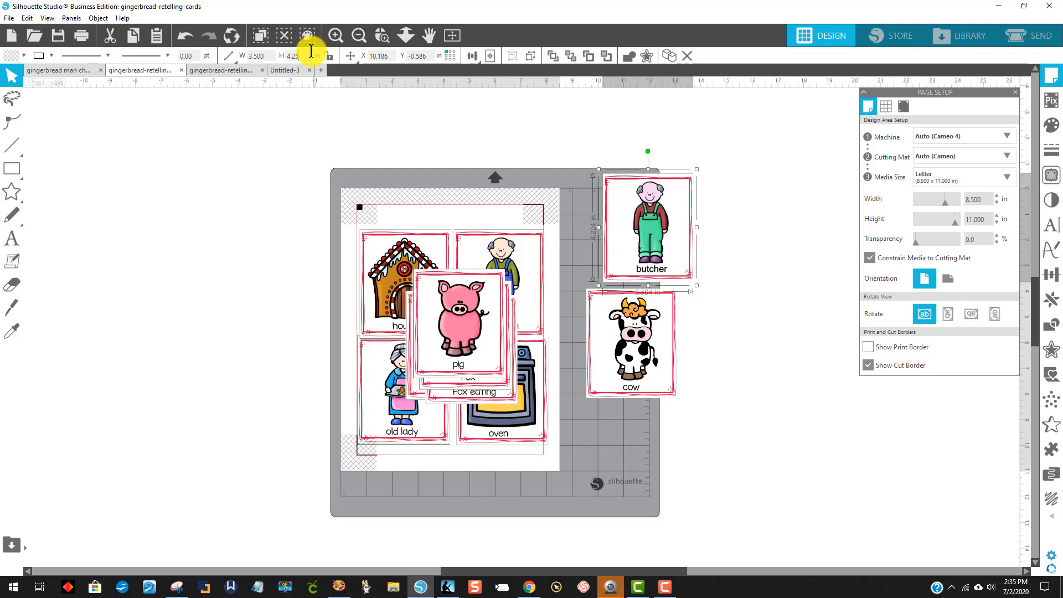
pyautogui.press('Return')
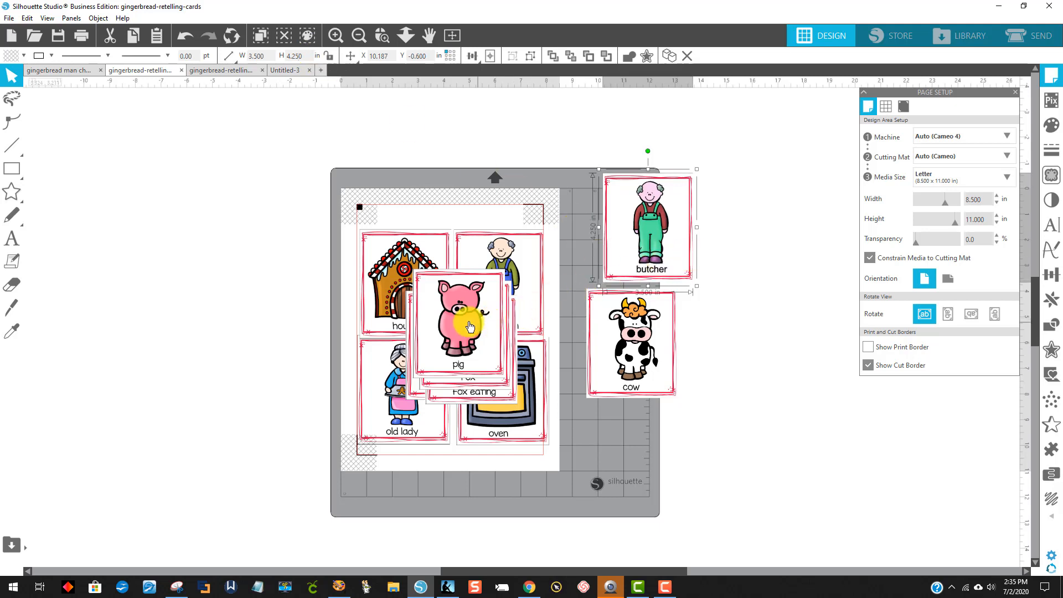
# Move the pig card off the stack, check the house and fox cards' sizes, and return the butcher and cow cards to the stack.
pyautogui.moveTo(470, 327); pyautogui.dragTo(787, 227)
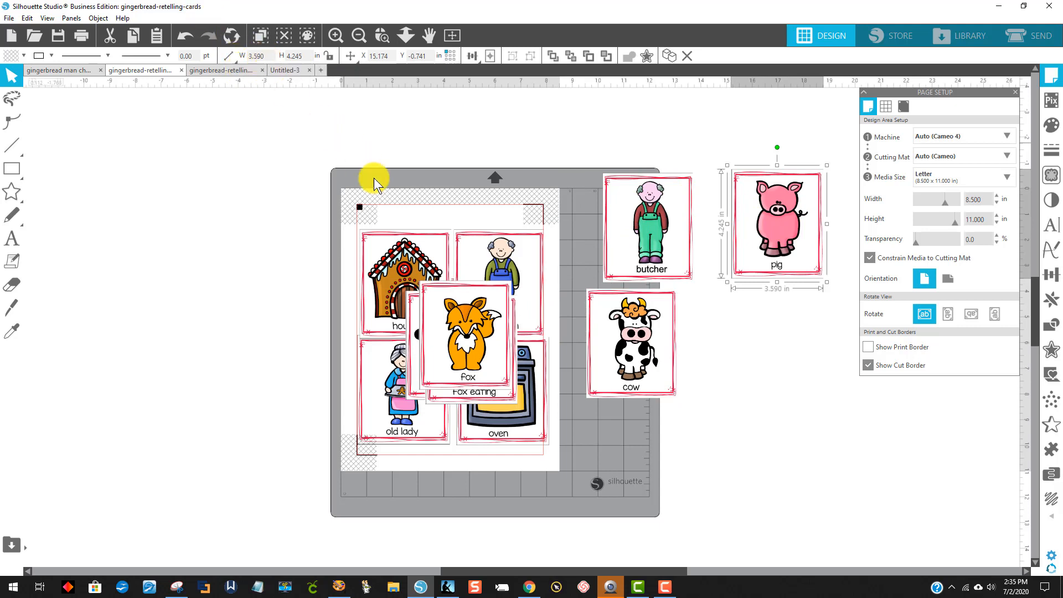
pyautogui.click(396, 271)
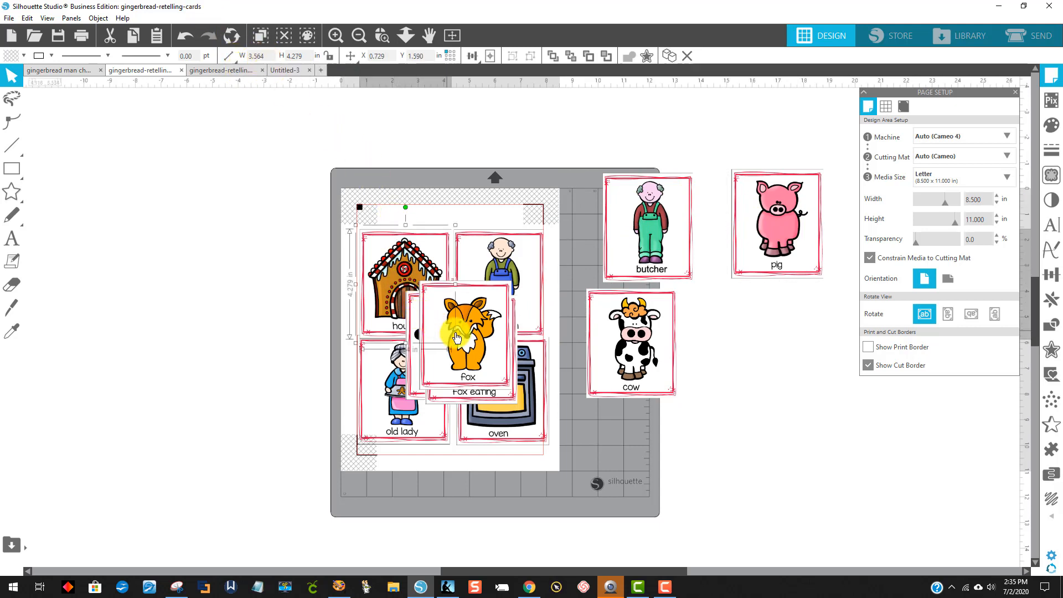
pyautogui.click(511, 294)
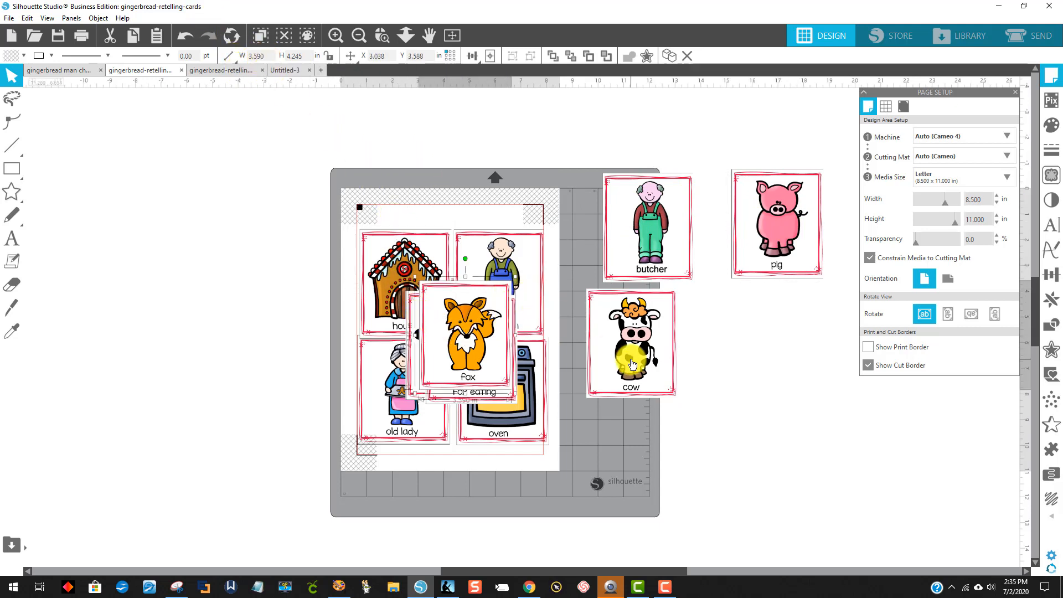
pyautogui.moveTo(673, 275); pyautogui.dragTo(490, 393)
pyautogui.moveTo(644, 349); pyautogui.dragTo(466, 351)
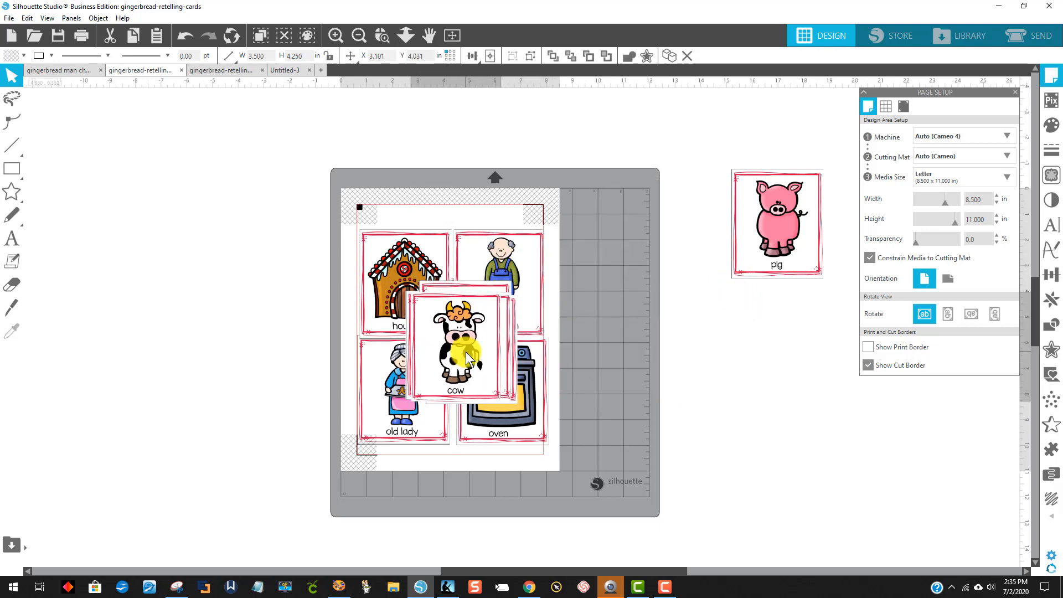
# Return the pig card to the stack and scale all the cards down together to about 7.23 in wide by 8.14 in high.
pyautogui.moveTo(759, 264); pyautogui.dragTo(453, 370)
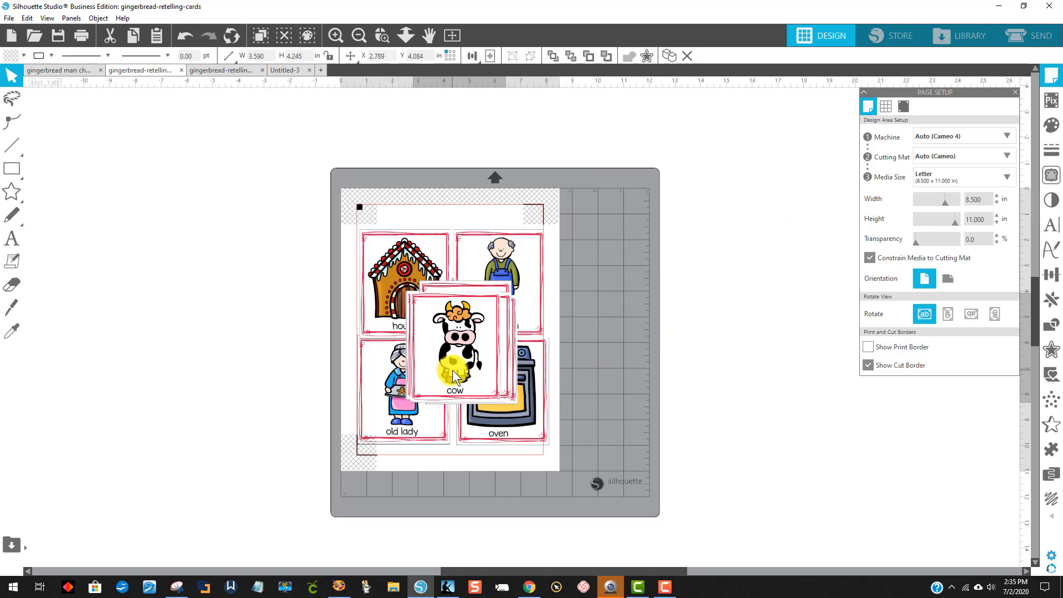
pyautogui.press('Escape')
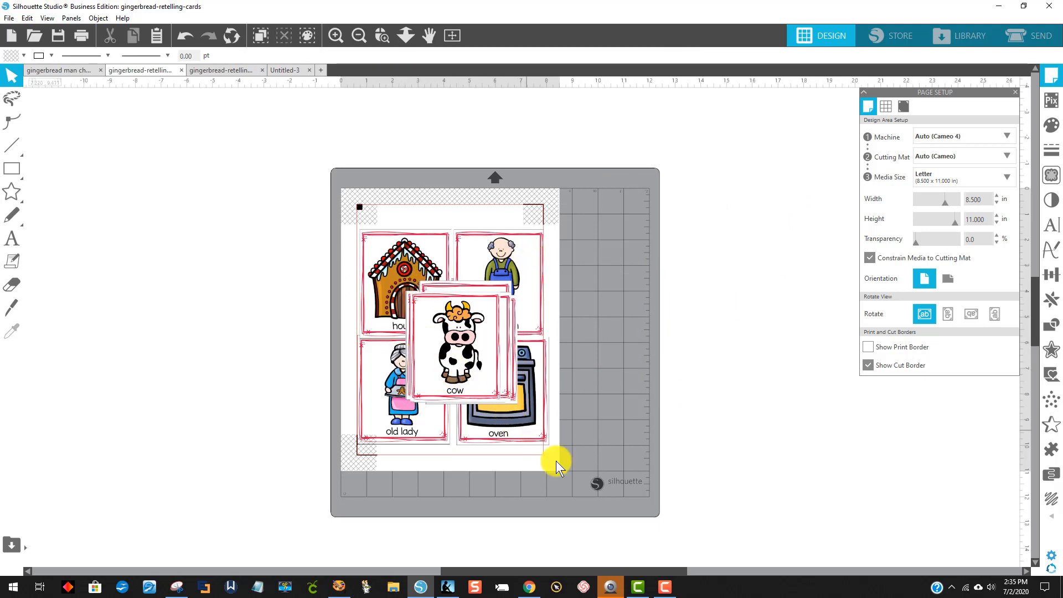
pyautogui.moveTo(577, 477); pyautogui.dragTo(390, 275)
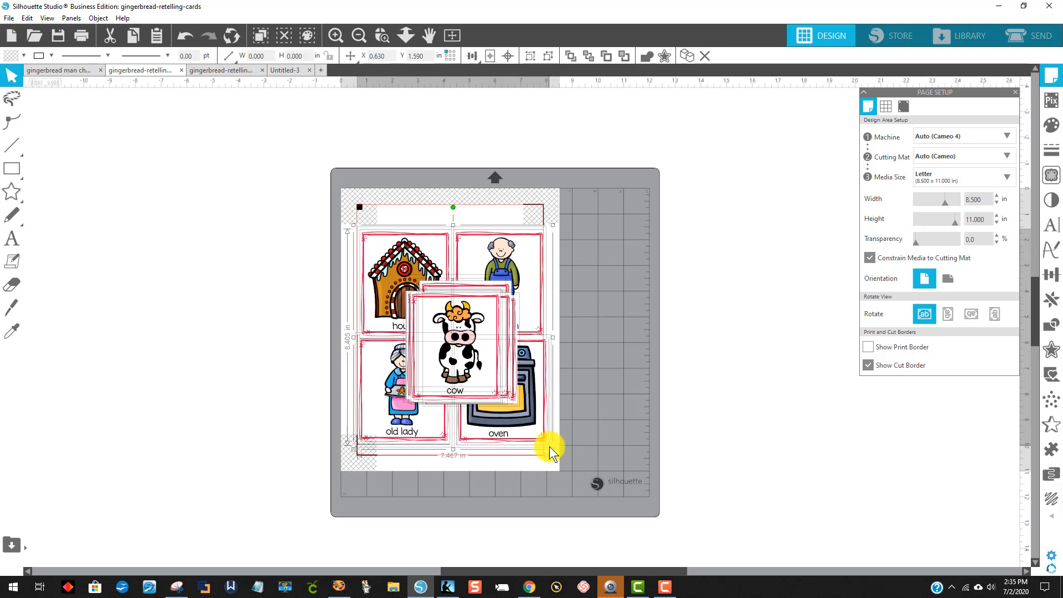
pyautogui.moveTo(549, 446); pyautogui.dragTo(547, 441)
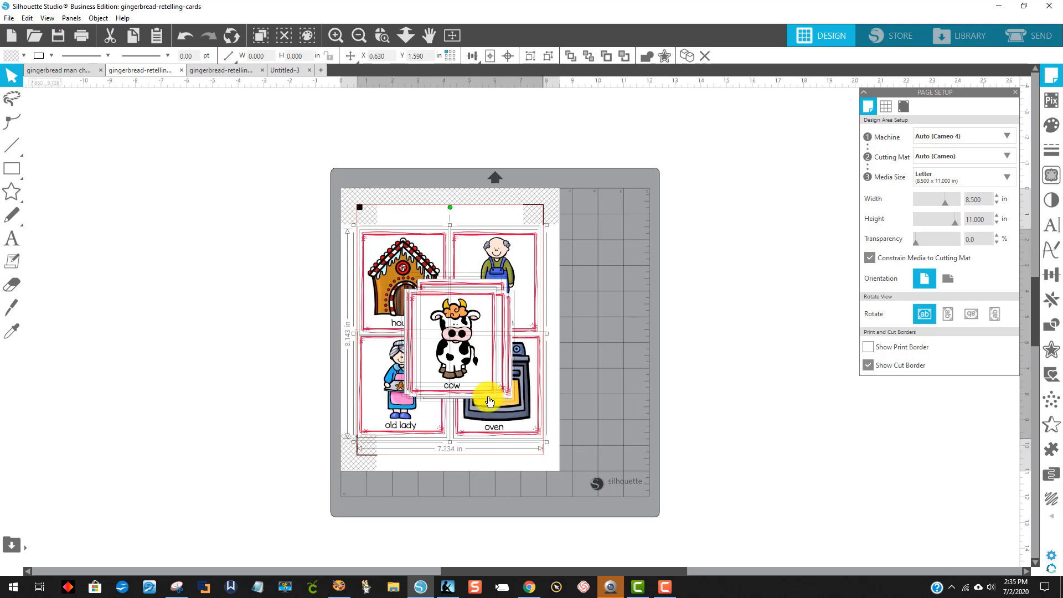
pyautogui.click(766, 338)
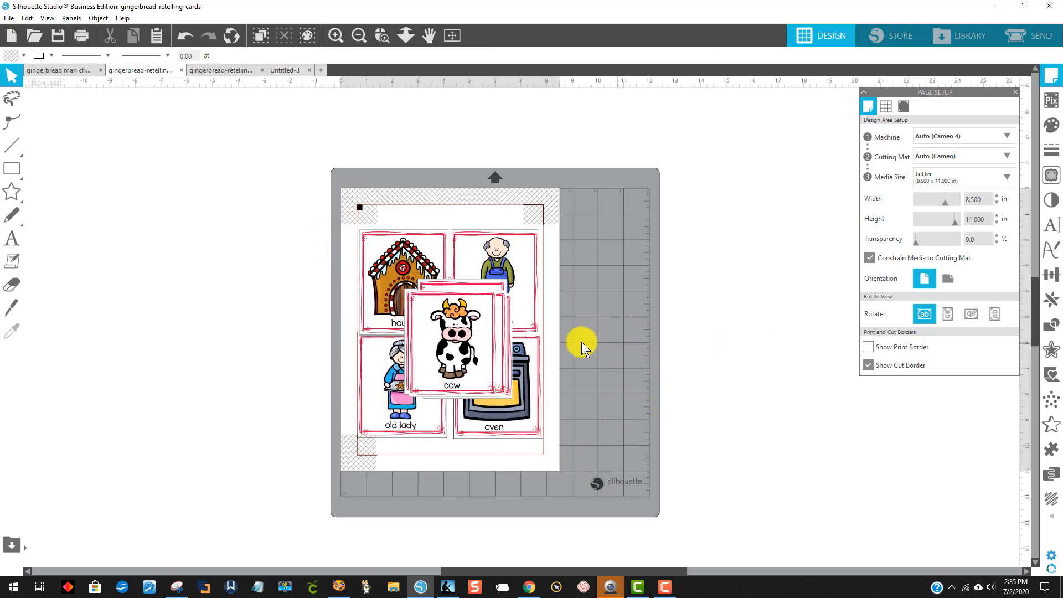
# Move the stacked cow, butcher, pig, fox and gingerbread man cards off the mat, leaving only the four arranged cards on the page.
pyautogui.moveTo(451, 332); pyautogui.dragTo(226, 257)
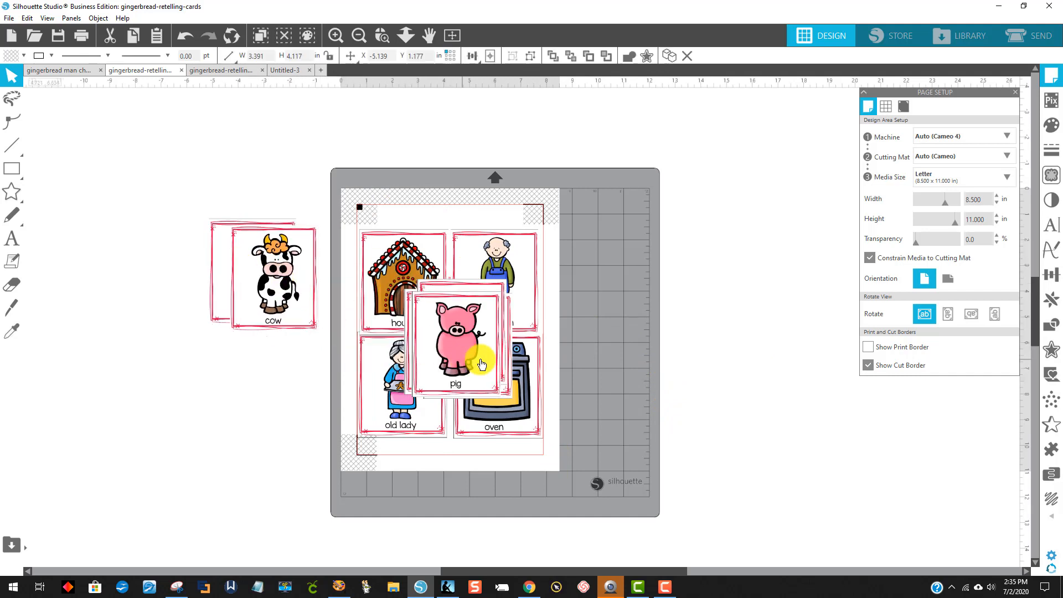
pyautogui.moveTo(481, 364); pyautogui.dragTo(264, 319)
pyautogui.moveTo(479, 359); pyautogui.dragTo(247, 332)
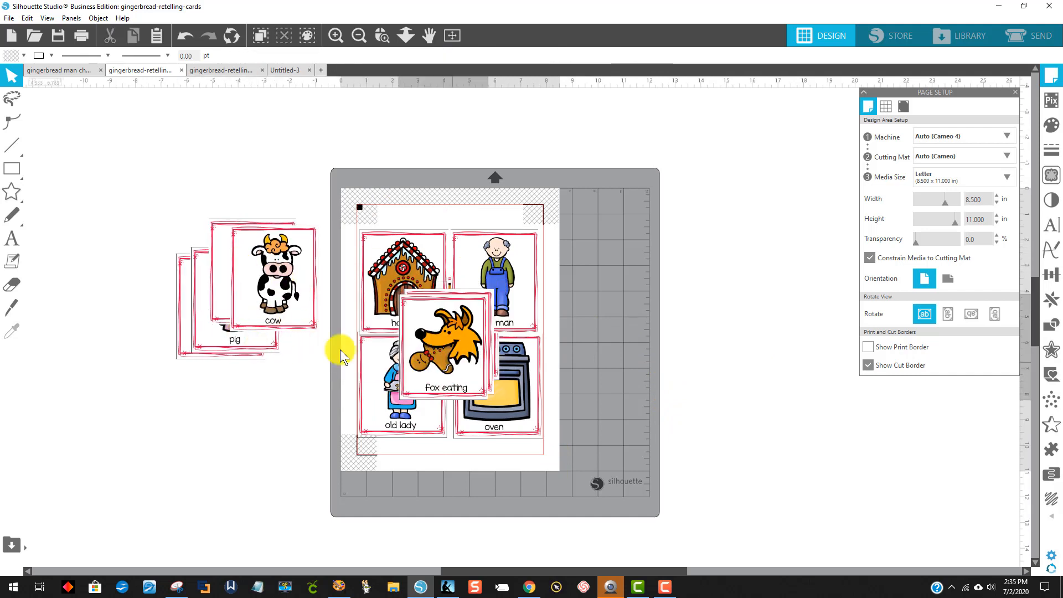
pyautogui.moveTo(454, 360); pyautogui.dragTo(248, 348)
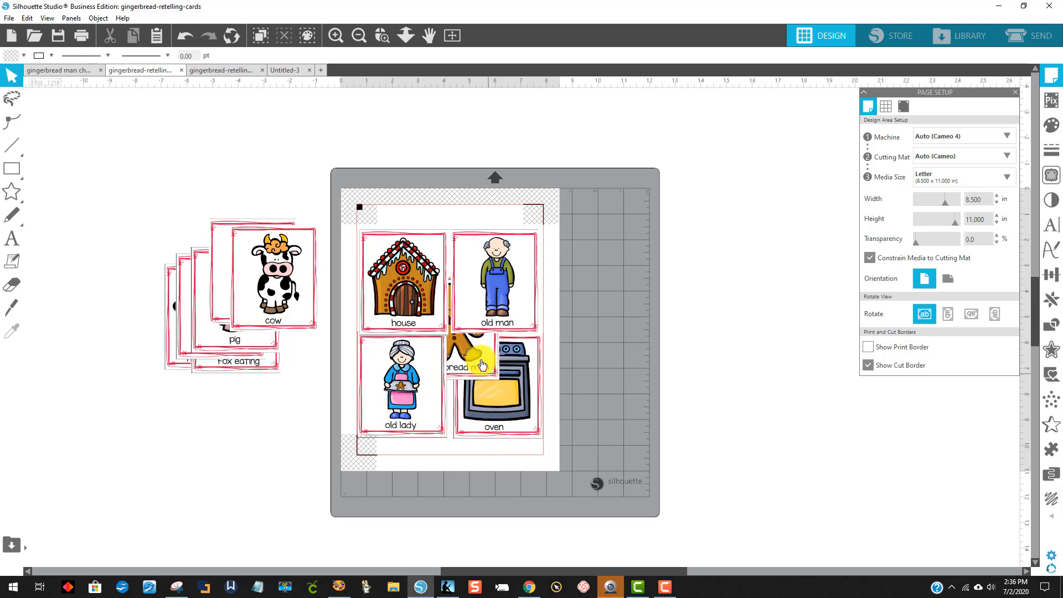
pyautogui.moveTo(482, 364); pyautogui.dragTo(218, 367)
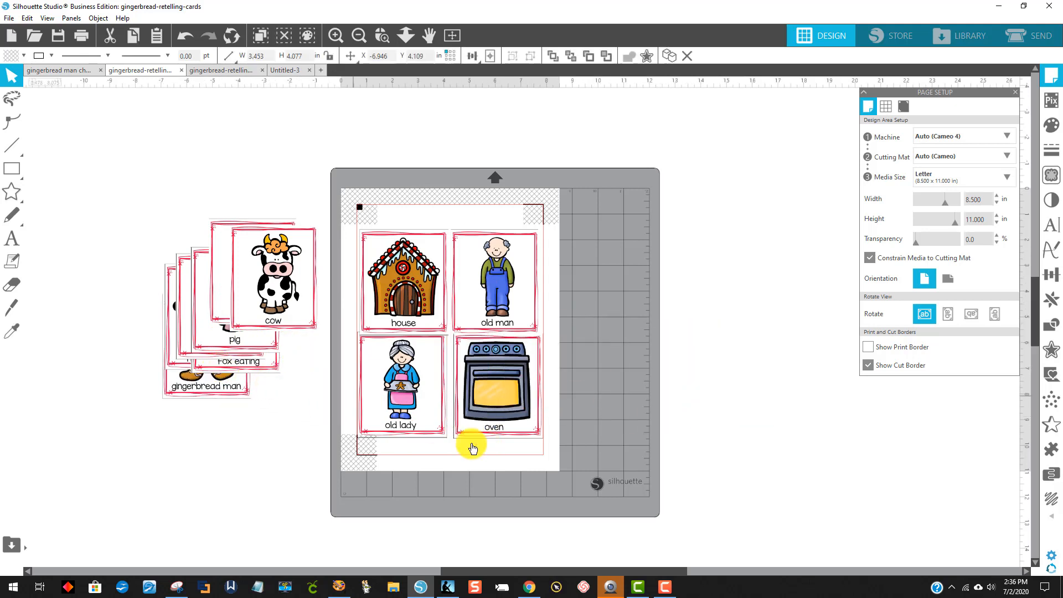
pyautogui.click(623, 412)
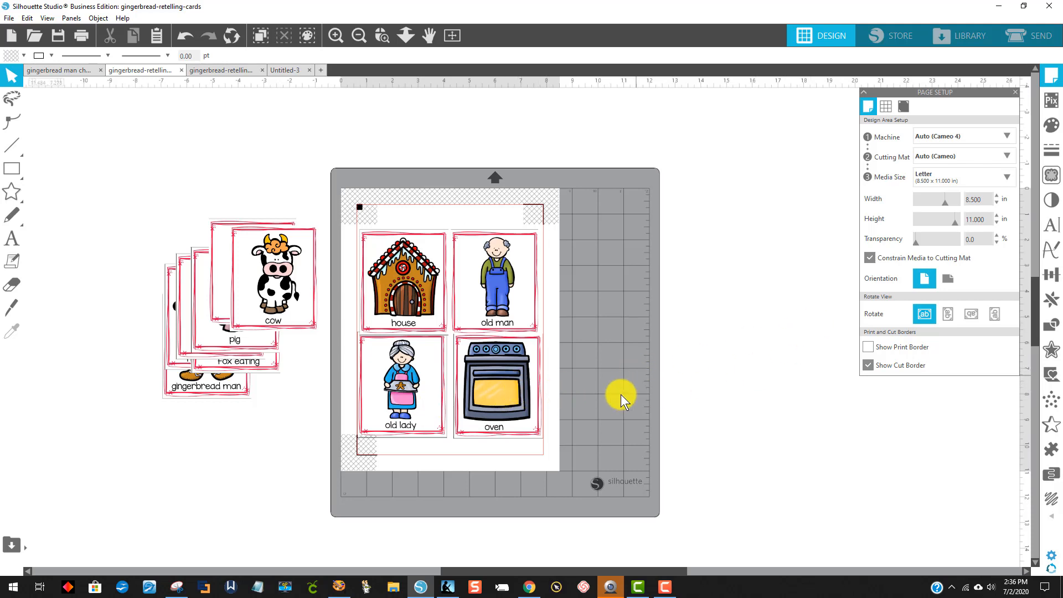
# Set the house, old man, old lady and oven cards to Cut Edge in the send settings and return to the design view.
pyautogui.click(1029, 41)
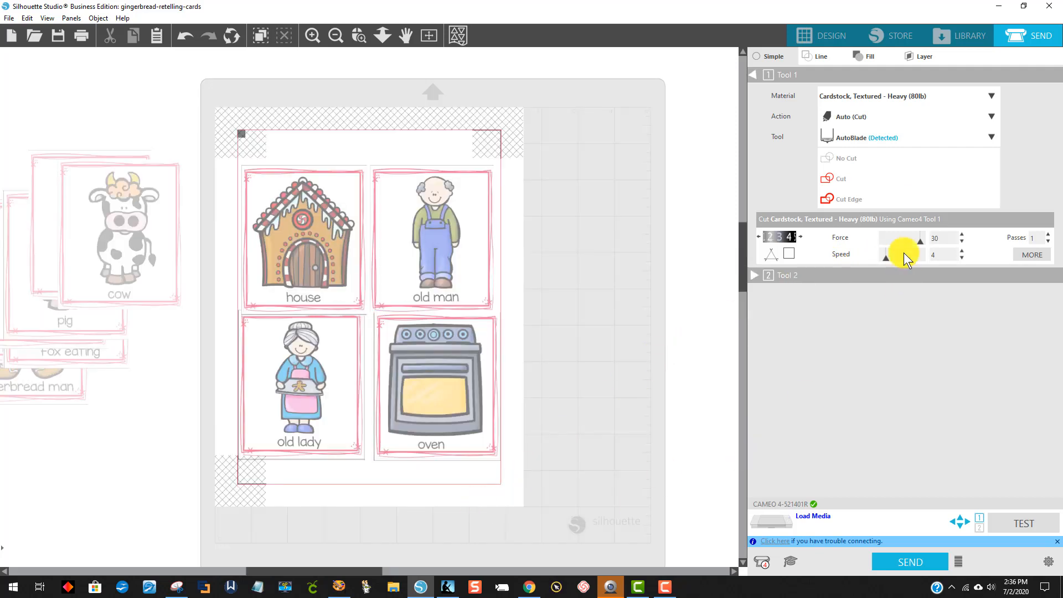
pyautogui.moveTo(500, 495); pyautogui.dragTo(225, 135)
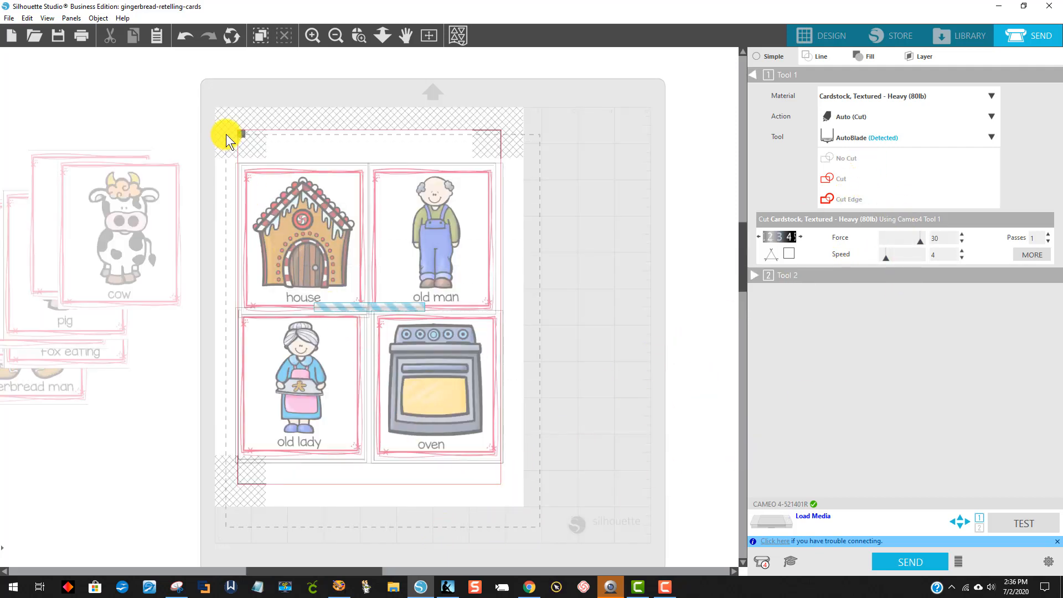
pyautogui.click(860, 198)
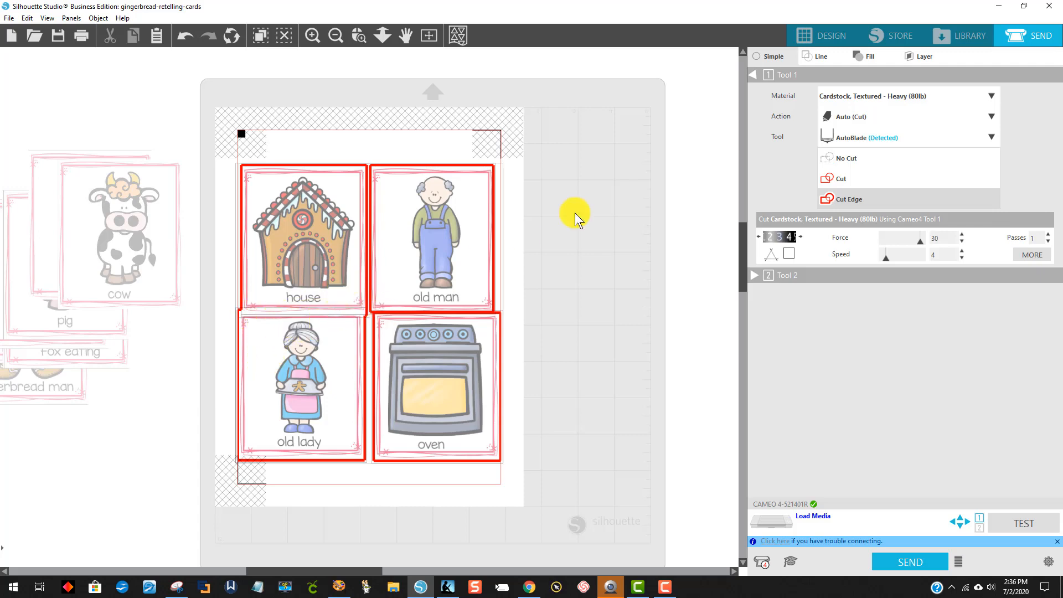
pyautogui.click(829, 34)
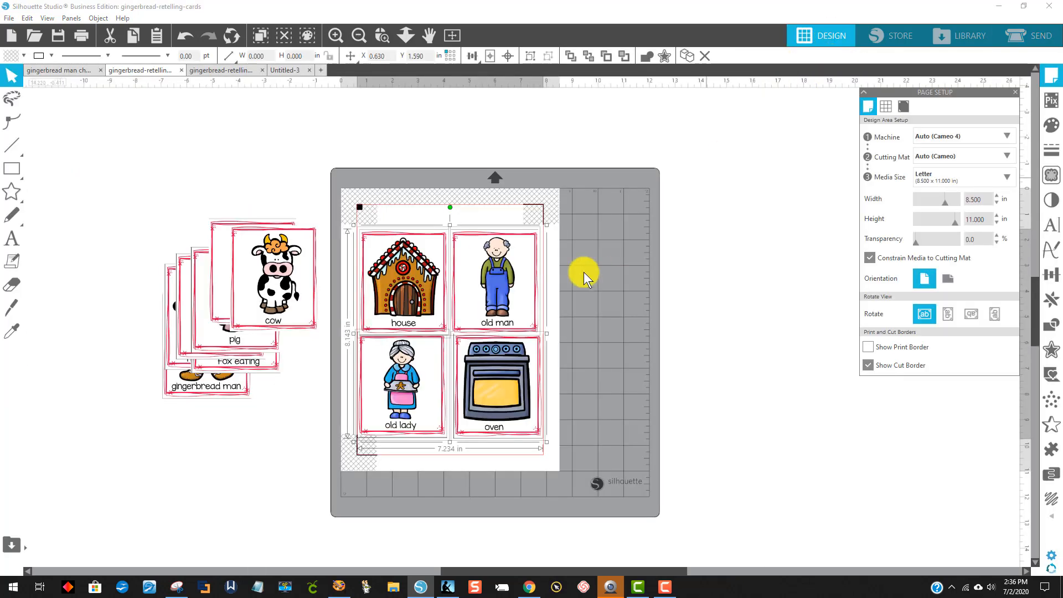
# Move the four arranged cards off the page and widen the gaps between the house, old lady and oven cards.
pyautogui.moveTo(569, 378); pyautogui.dragTo(739, 366)
pyautogui.click(719, 401)
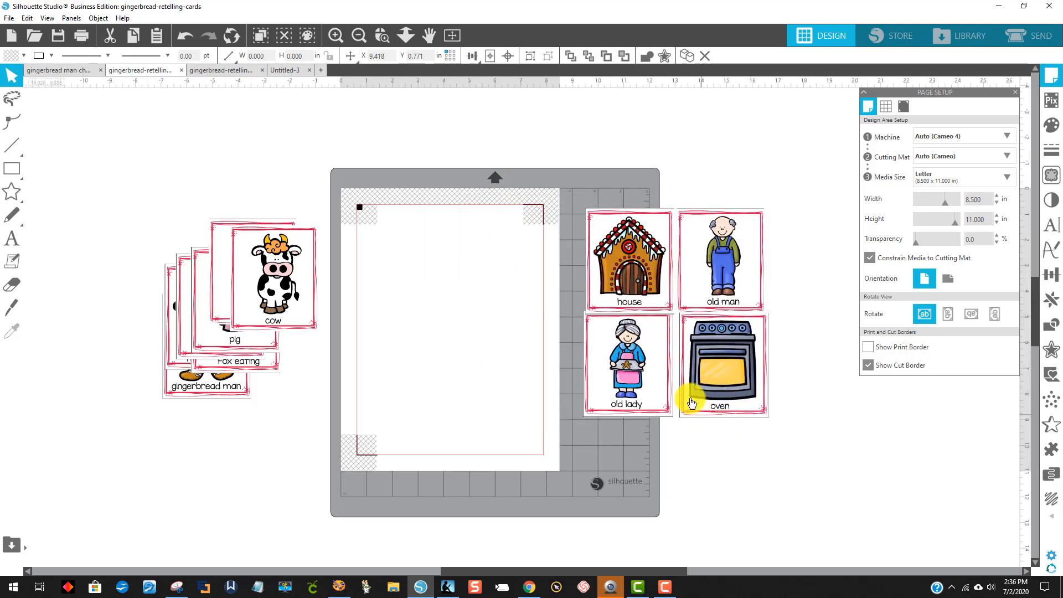
pyautogui.click(652, 382)
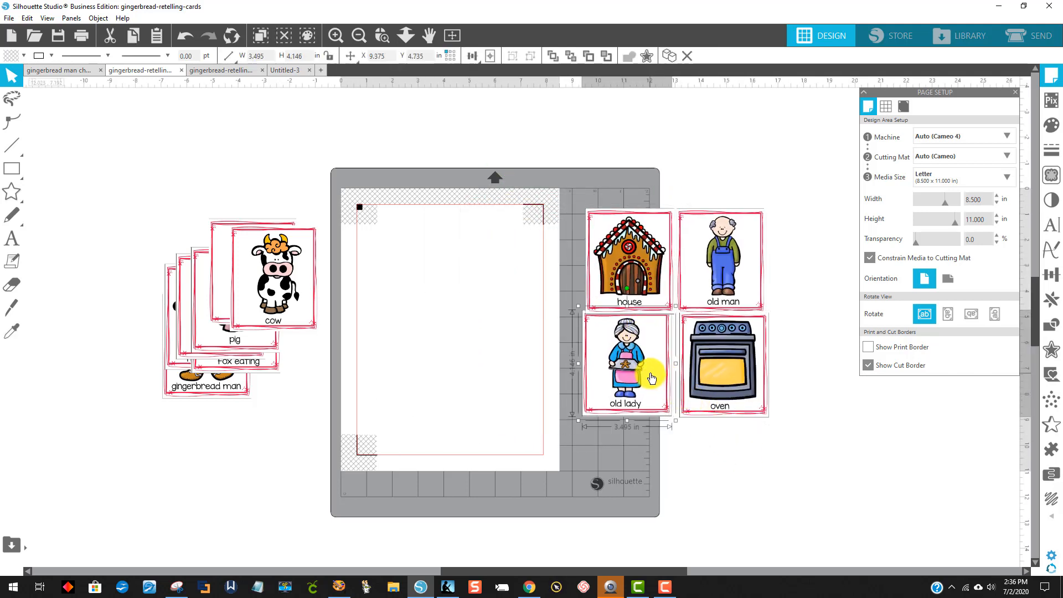
pyautogui.moveTo(651, 378); pyautogui.dragTo(650, 383)
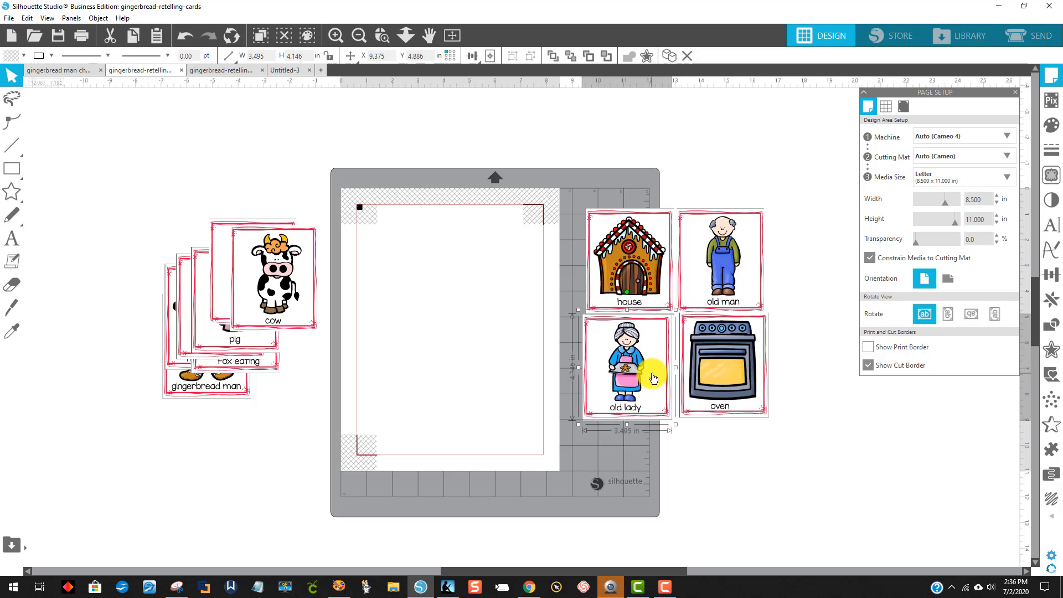
pyautogui.click(633, 284)
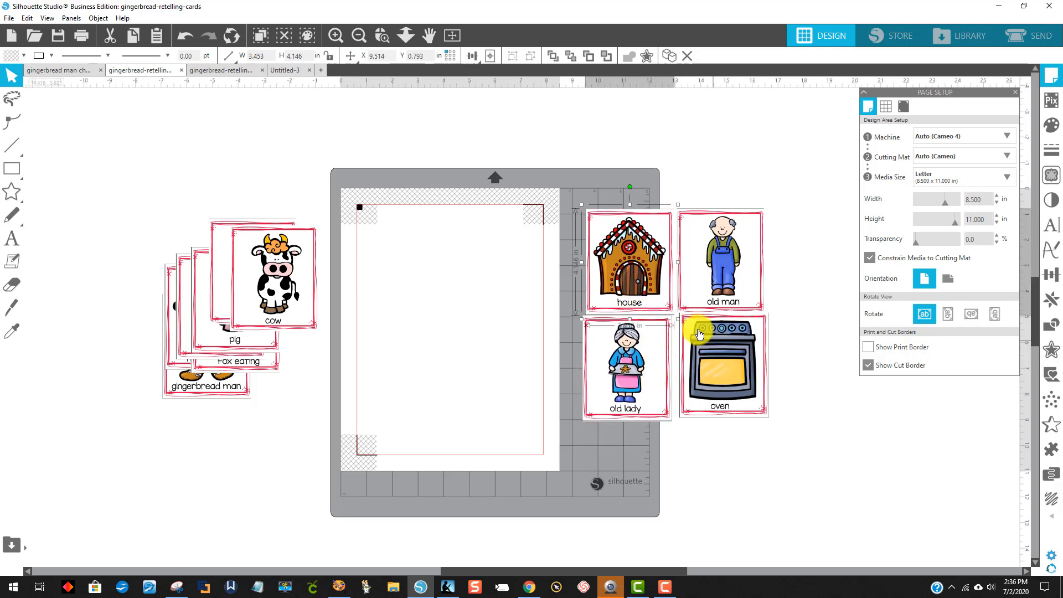
pyautogui.moveTo(649, 390); pyautogui.dragTo(651, 392)
pyautogui.click(730, 371)
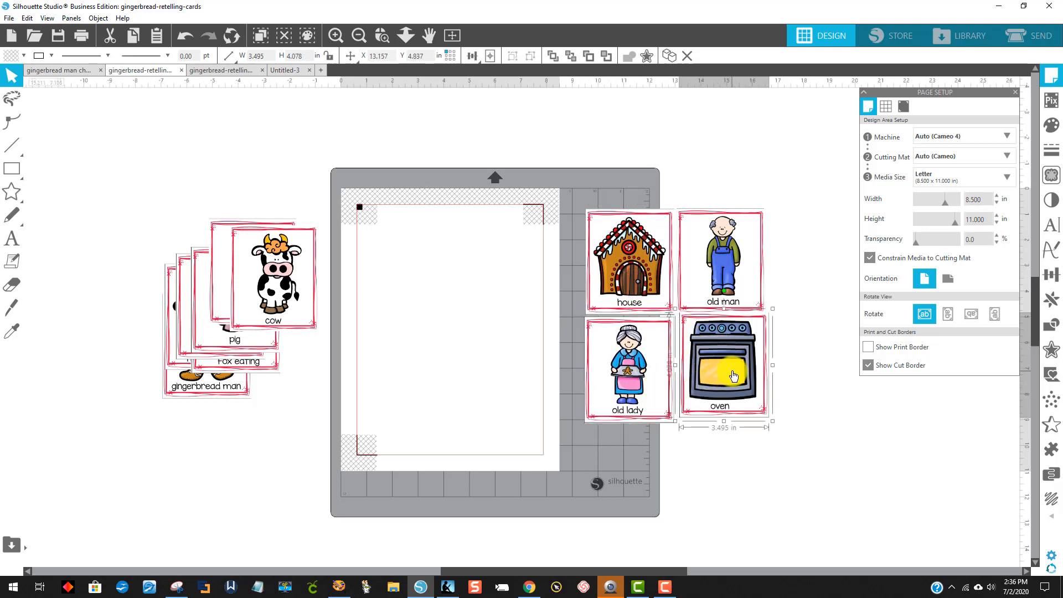
pyautogui.moveTo(727, 382); pyautogui.dragTo(727, 383)
# Move the four spaced cards together back onto the page inside the registration marks.
pyautogui.moveTo(788, 447); pyautogui.dragTo(589, 219)
pyautogui.moveTo(681, 325); pyautogui.dragTo(460, 340)
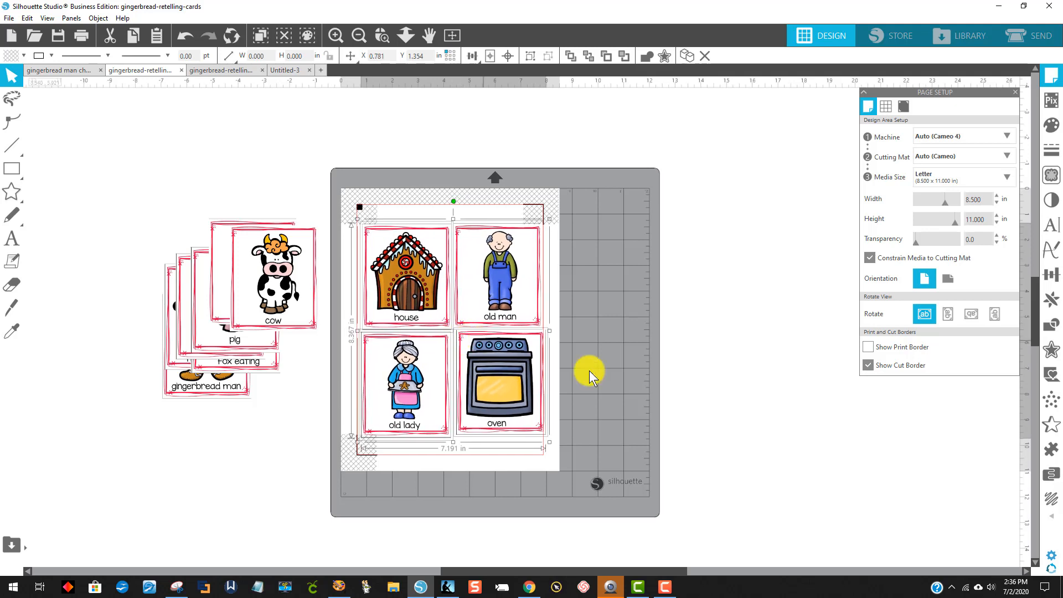
pyautogui.click(592, 372)
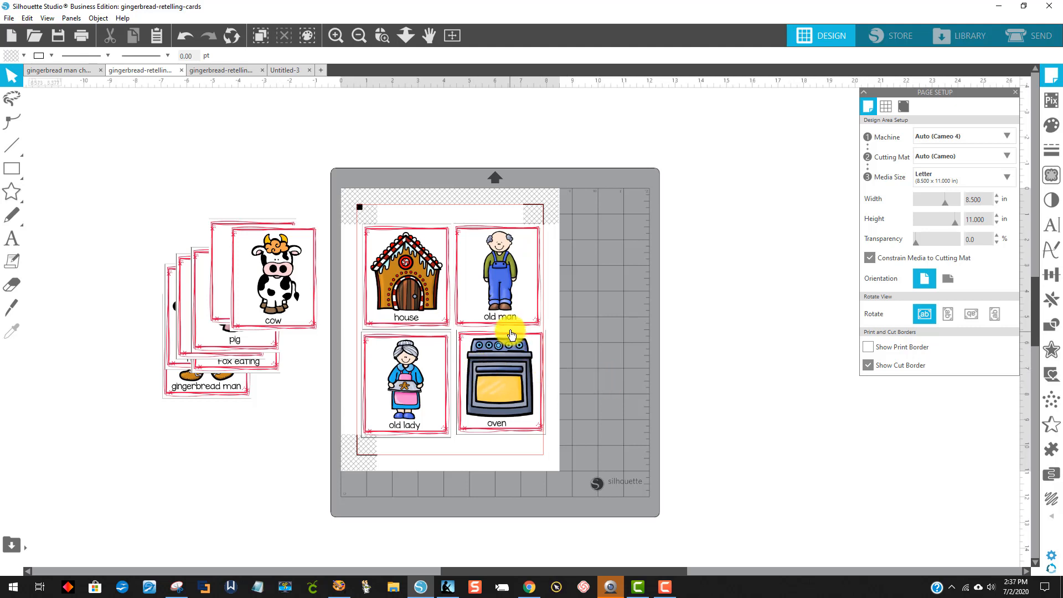
# Nudge the house card slightly right and the old lady card slightly down to separate their edges.
pyautogui.click(500, 316)
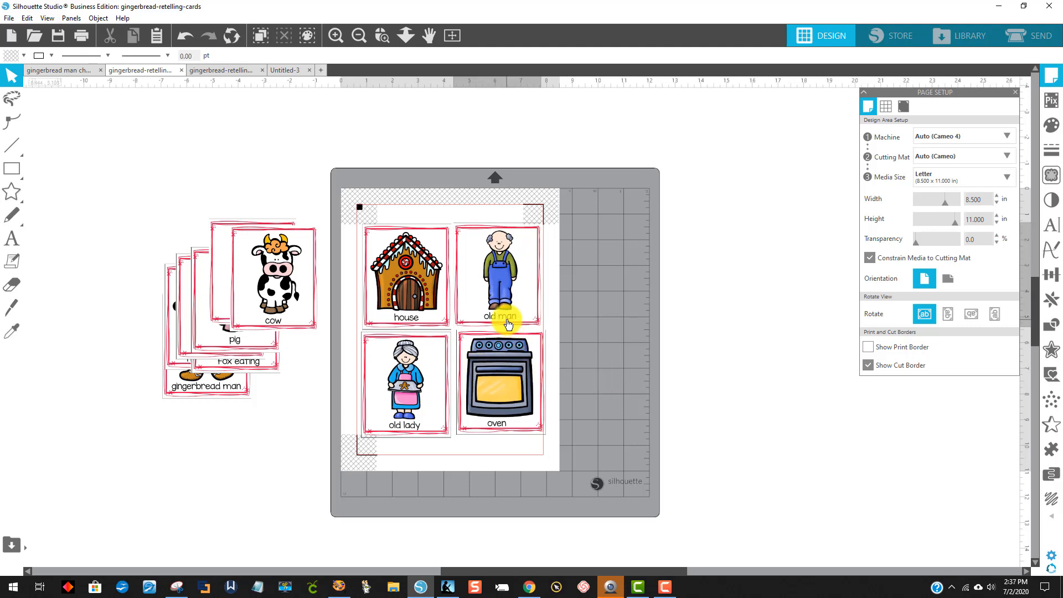
pyautogui.click(430, 300)
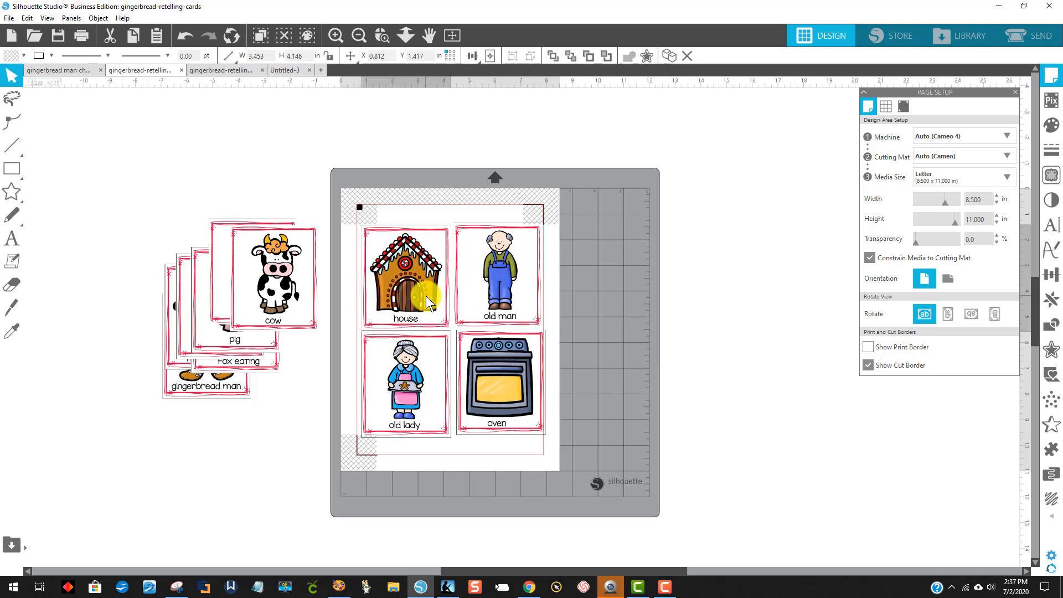
pyautogui.moveTo(426, 295); pyautogui.dragTo(427, 295)
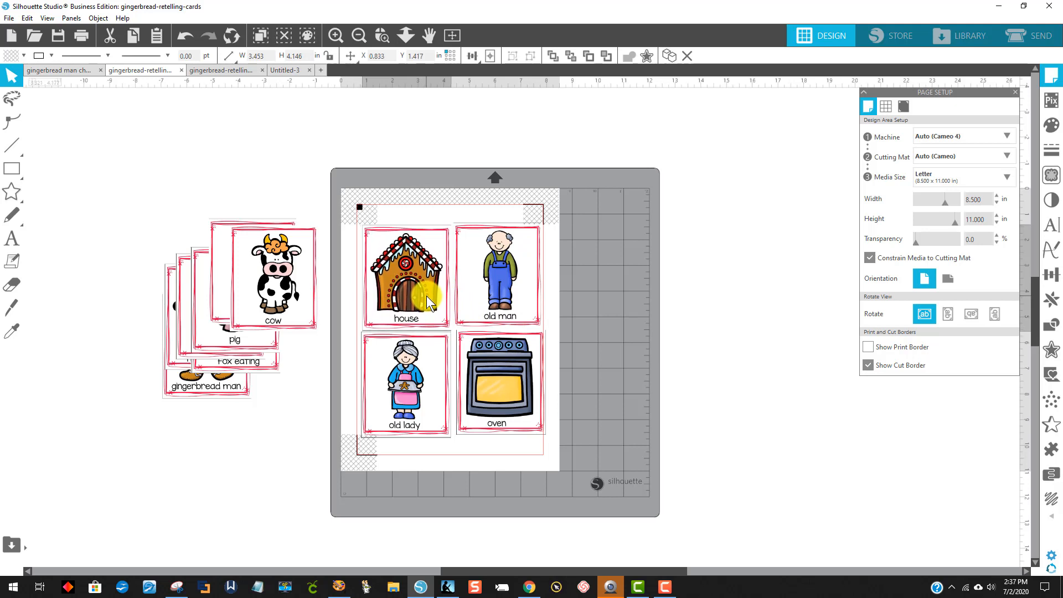
pyautogui.click(412, 355)
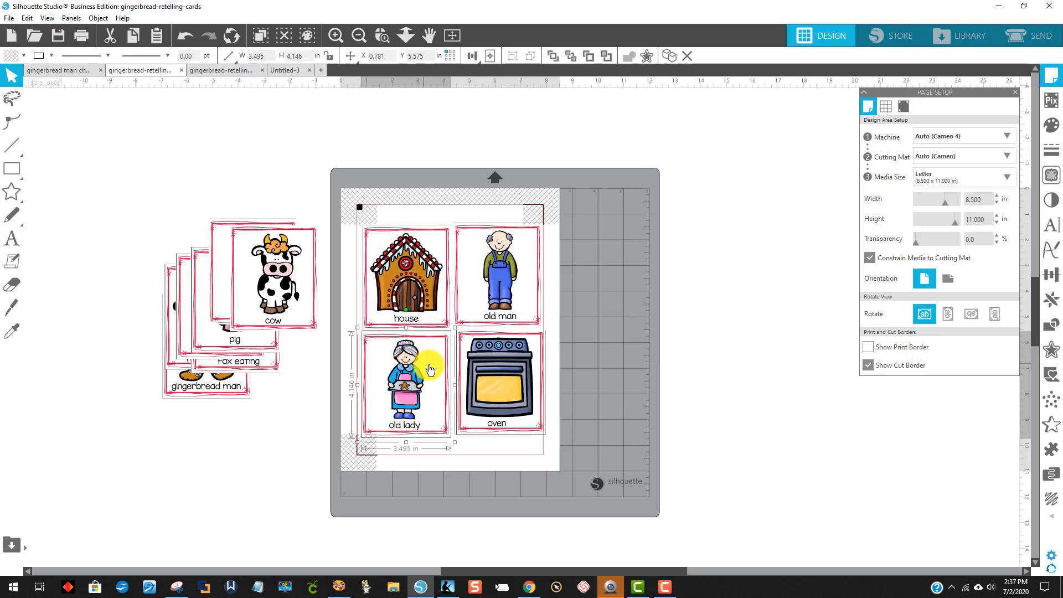
pyautogui.moveTo(430, 369); pyautogui.dragTo(430, 370)
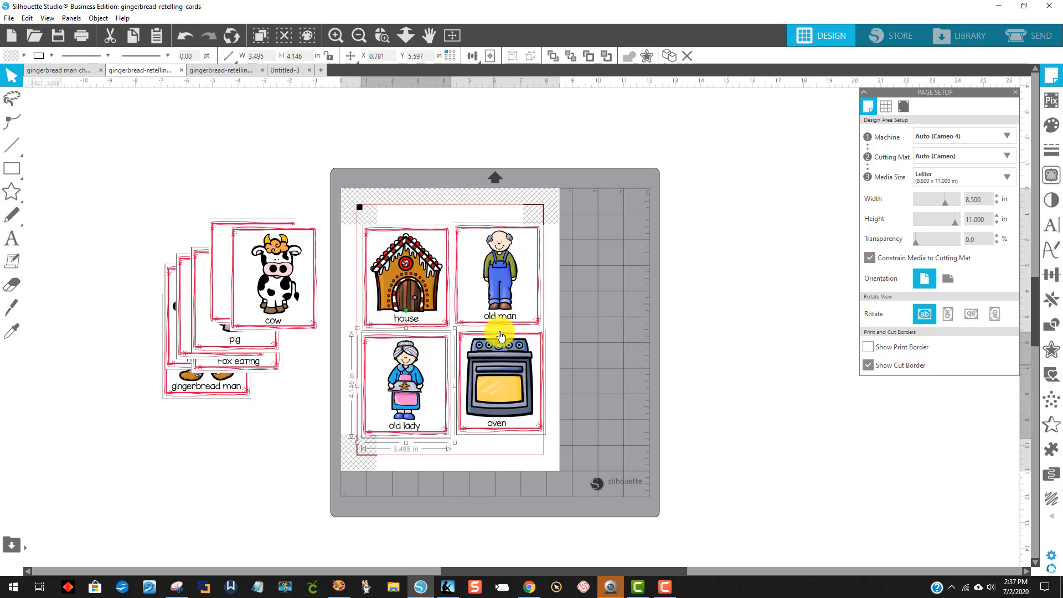
# Nudge the old man and oven cards slightly down and left to keep them spaced within the cut border.
pyautogui.click(517, 305)
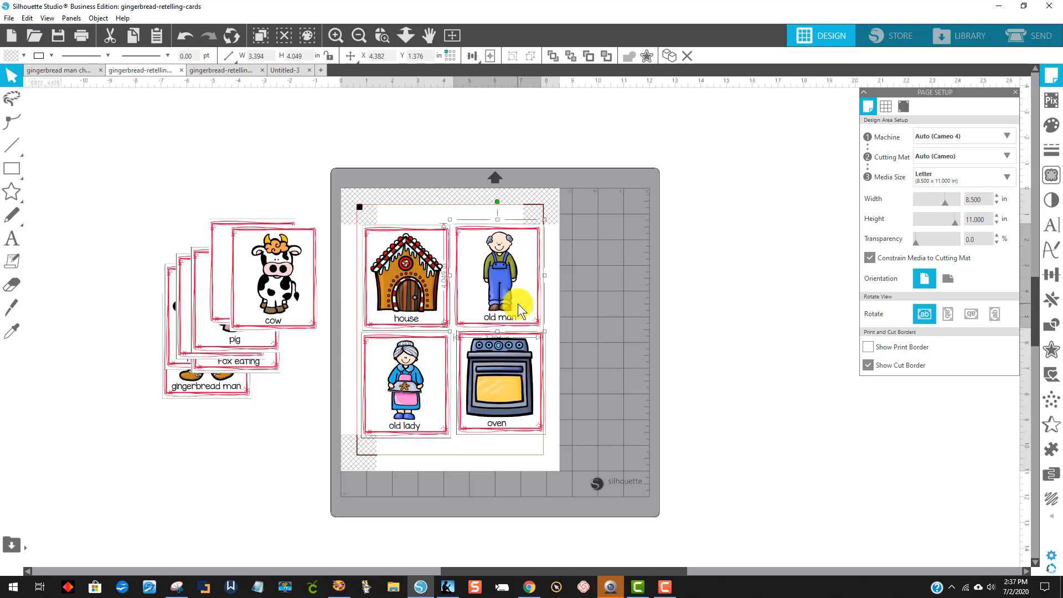
pyautogui.click(530, 378)
pyautogui.moveTo(533, 386); pyautogui.dragTo(532, 388)
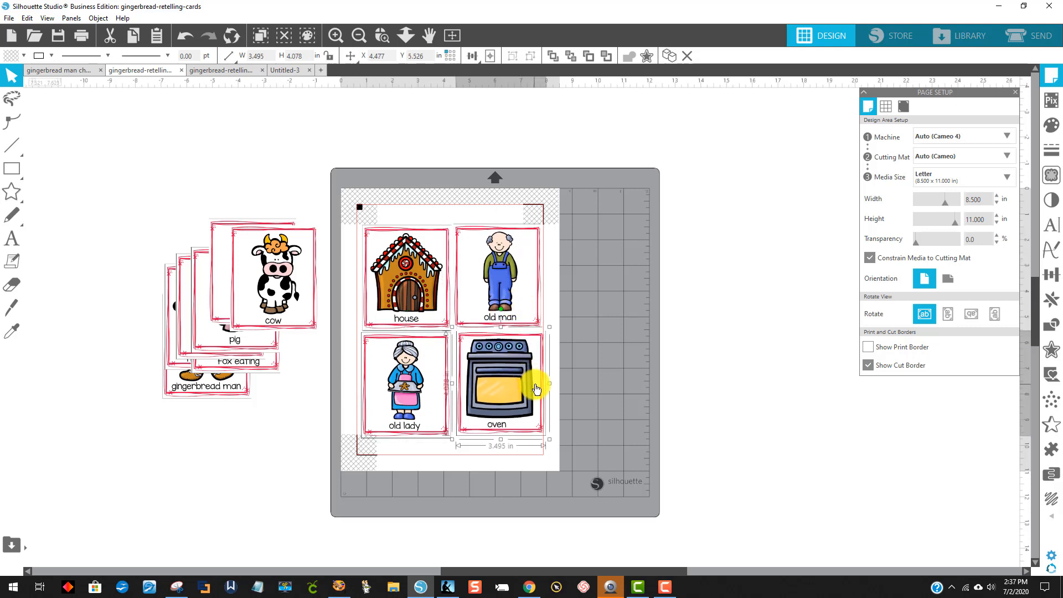
pyautogui.click(642, 407)
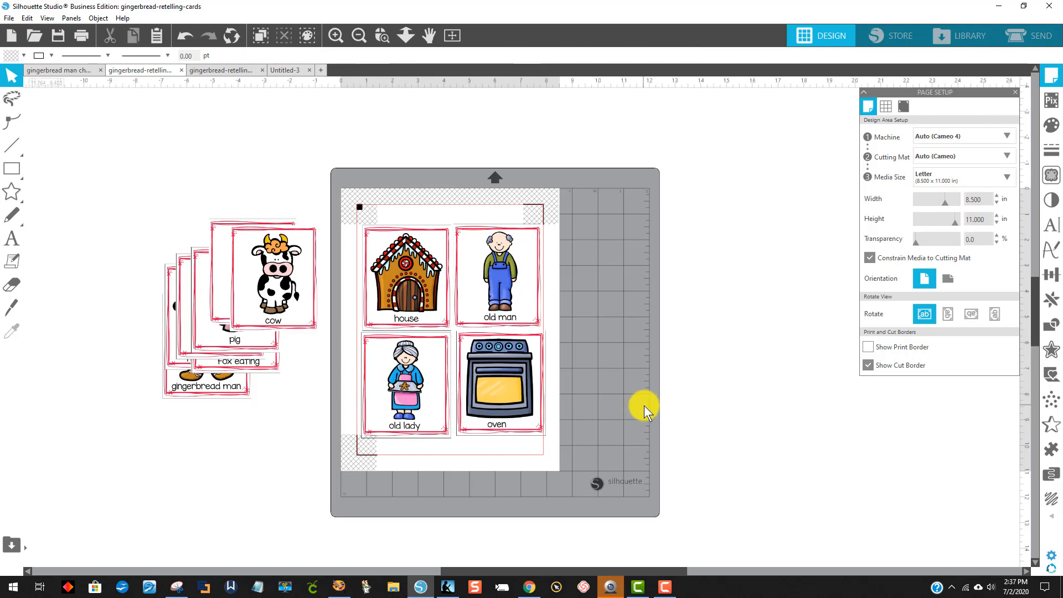
pyautogui.click(516, 396)
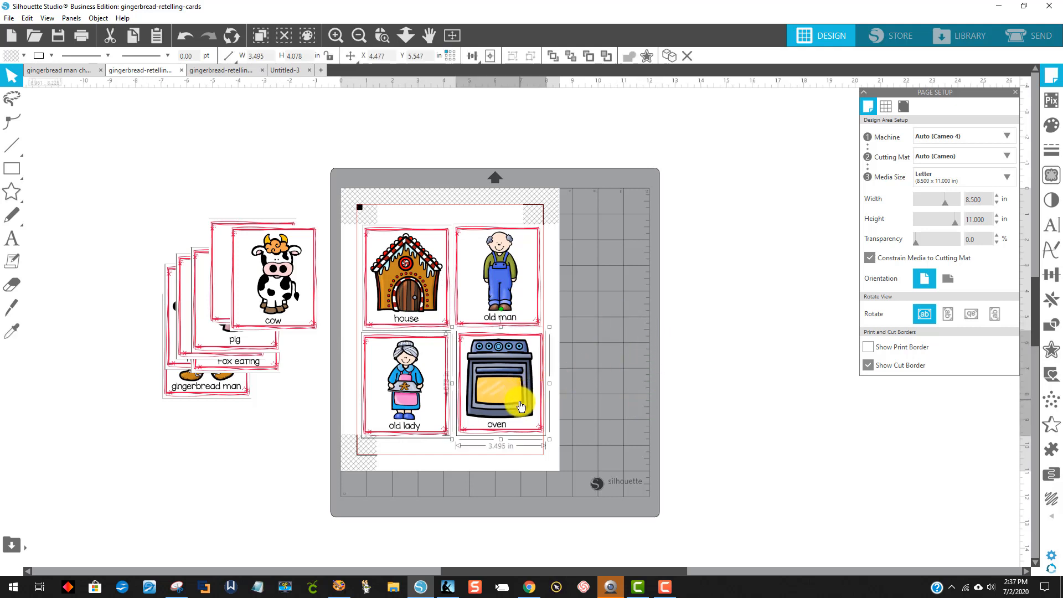
pyautogui.click(532, 297)
pyautogui.click(737, 343)
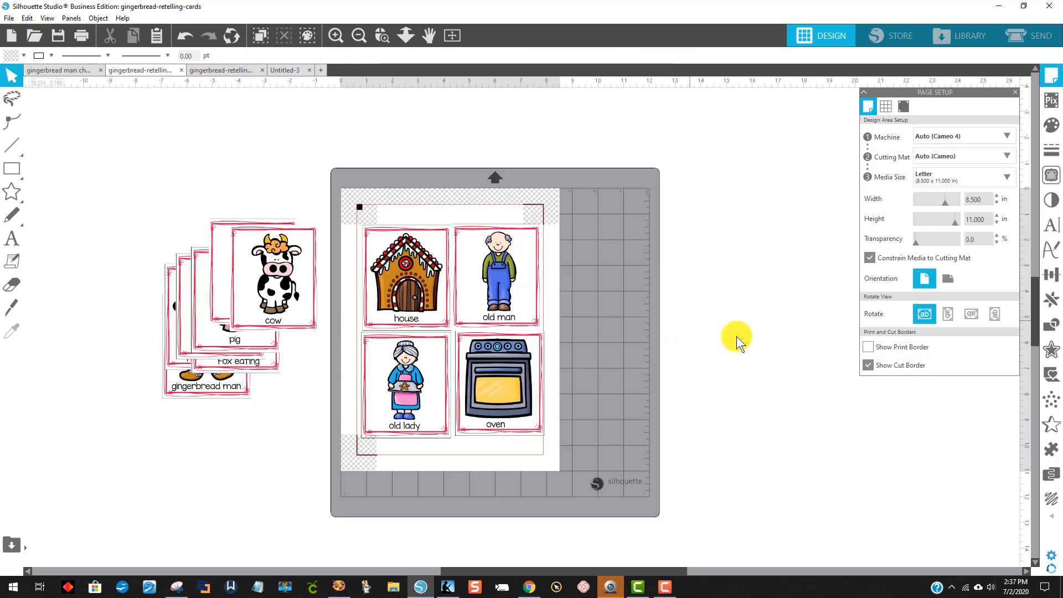
# Check the four cards' cut lines in the send preview and nudge the oven card left inside the cut border.
pyautogui.click(1041, 39)
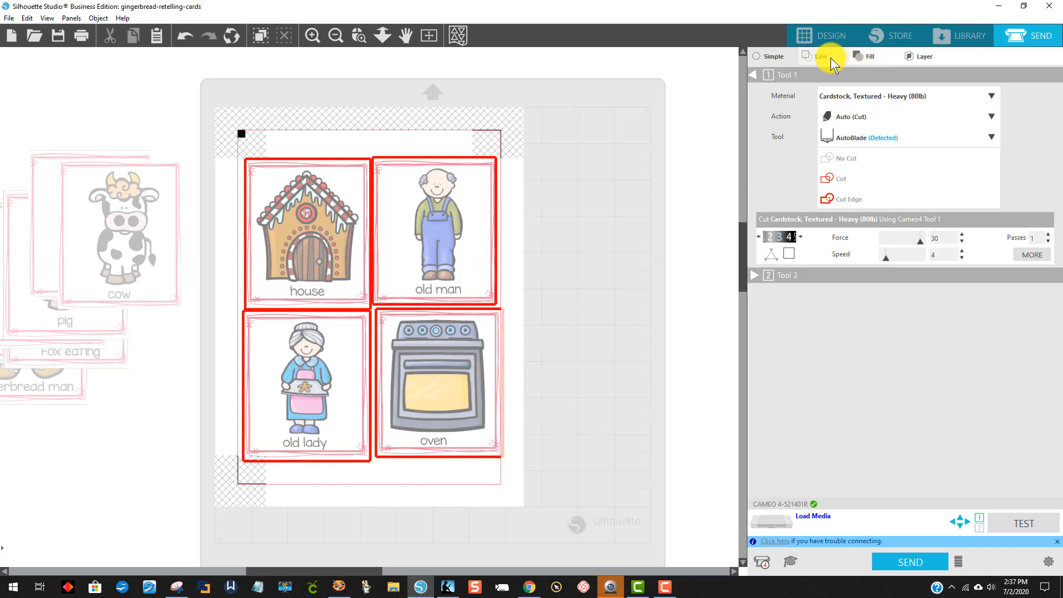
pyautogui.click(816, 35)
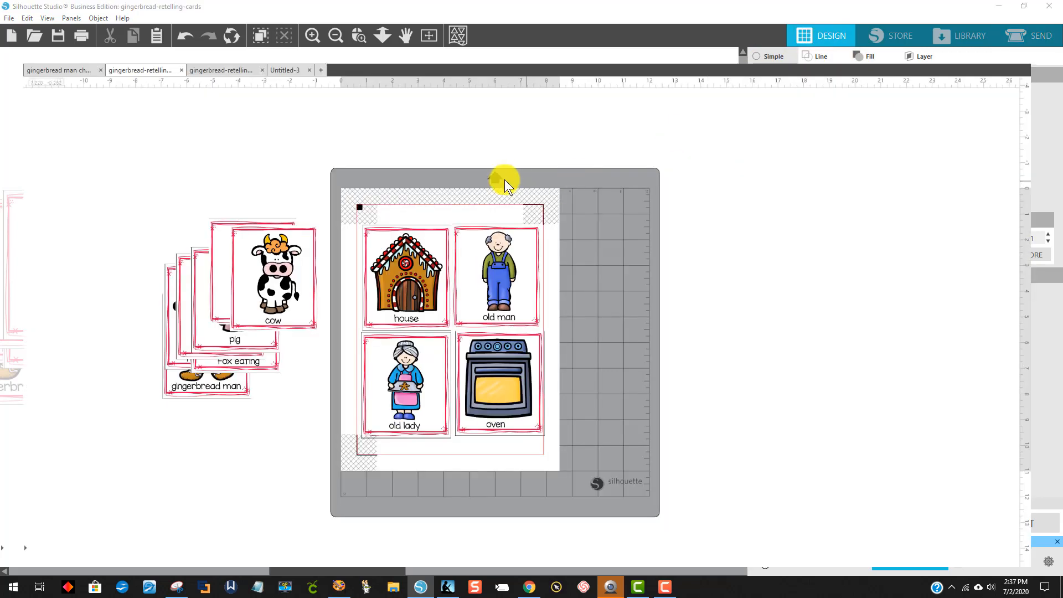
pyautogui.click(516, 351)
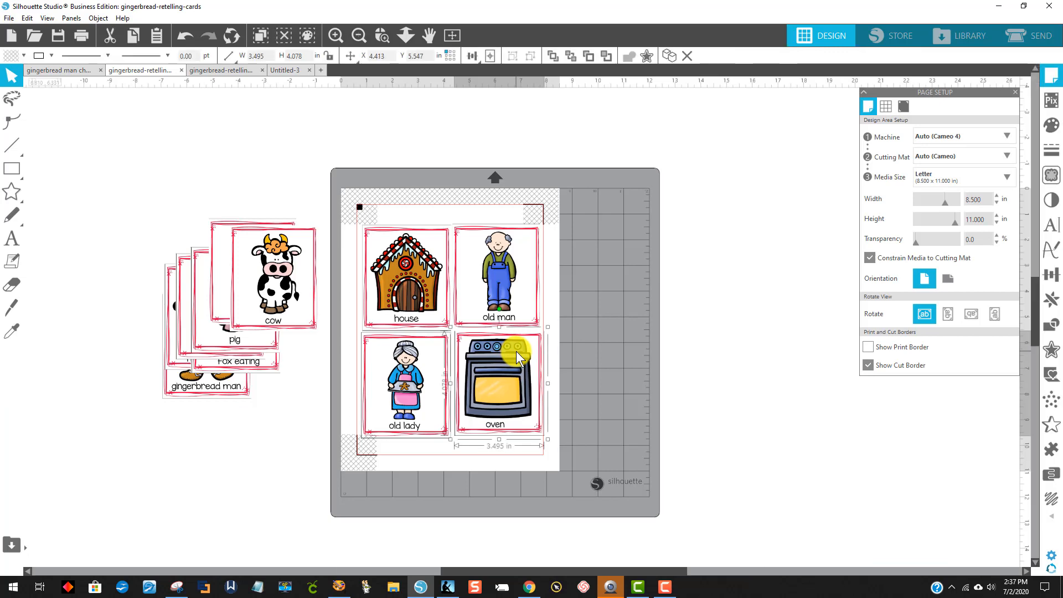
pyautogui.click(600, 314)
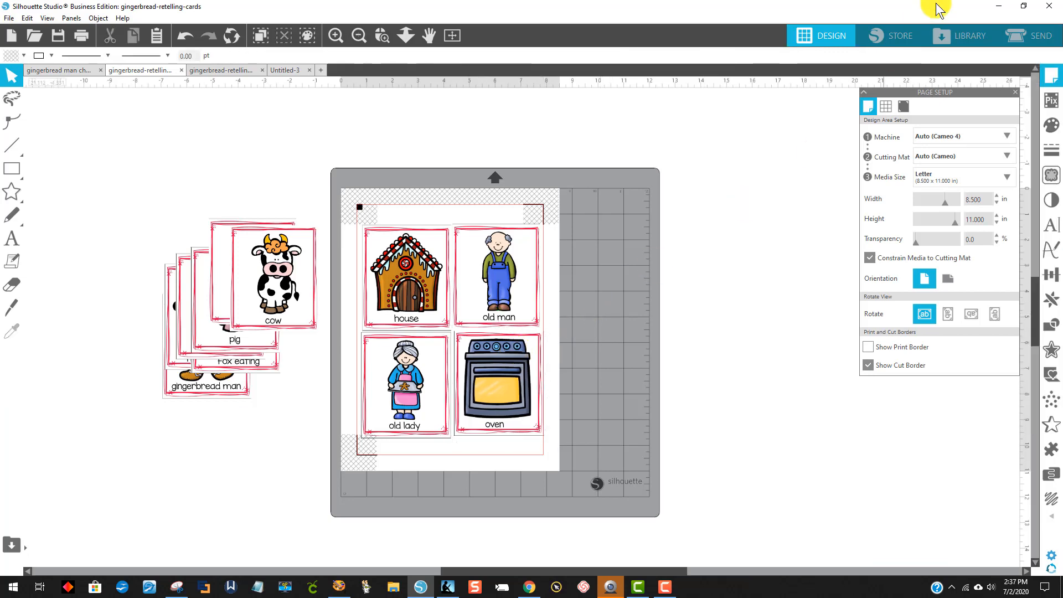
# Check the four cards' cut lines in the send preview and move the old man, house, old lady and oven cards off the page.
pyautogui.click(1029, 36)
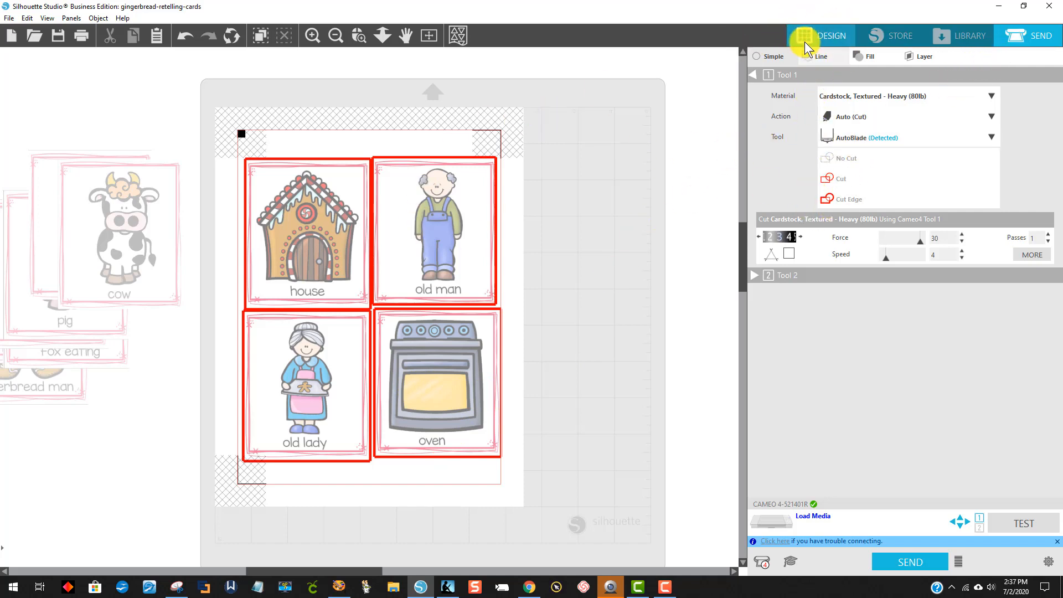
pyautogui.click(825, 35)
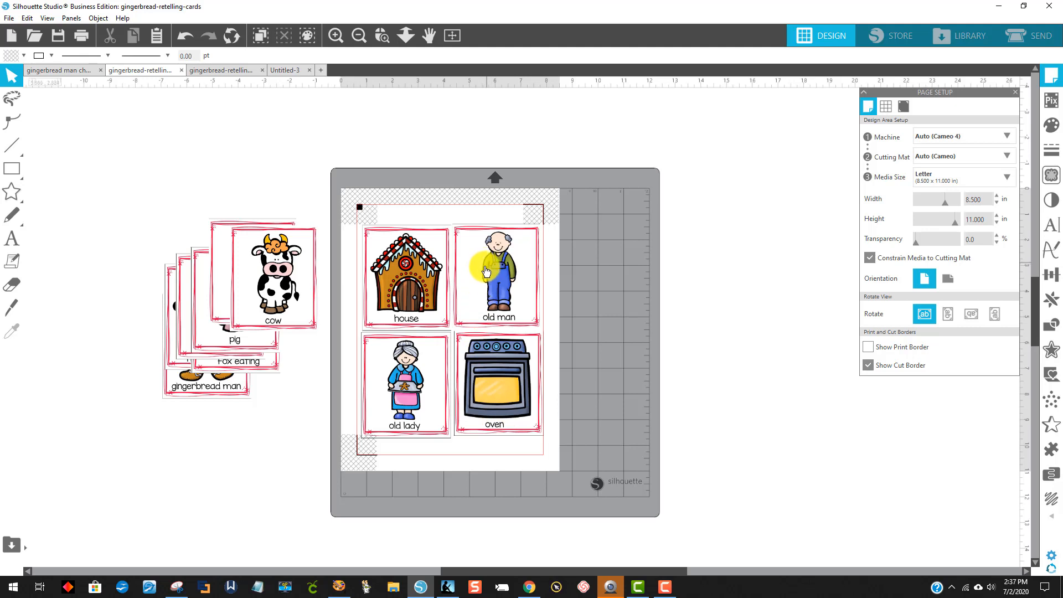
pyautogui.moveTo(494, 286); pyautogui.dragTo(624, 243)
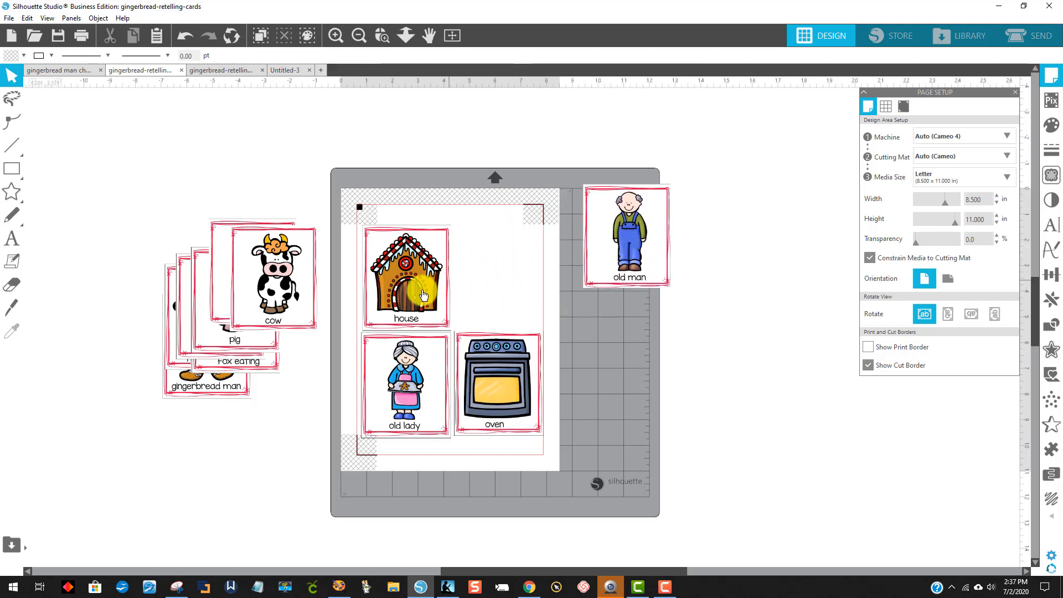
pyautogui.moveTo(421, 291); pyautogui.dragTo(632, 372)
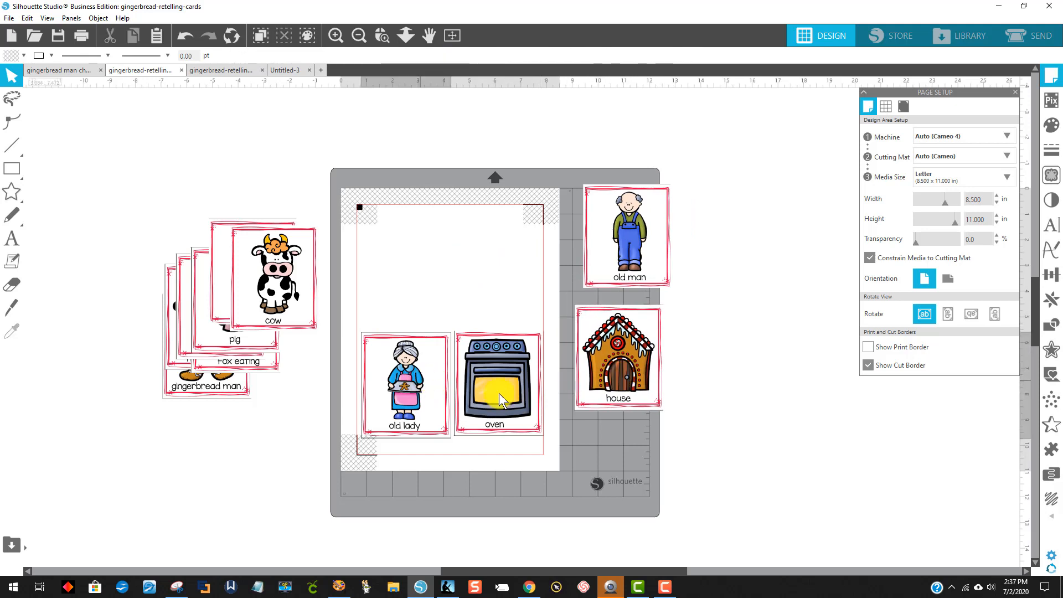
pyautogui.moveTo(385, 394); pyautogui.dragTo(712, 363)
pyautogui.moveTo(517, 383); pyautogui.dragTo(762, 229)
# Spread the stacked cow, butcher, pig, three fox and gingerbread man cards apart so none overlap.
pyautogui.moveTo(314, 265); pyautogui.dragTo(803, 460)
pyautogui.moveTo(276, 280); pyautogui.dragTo(516, 339)
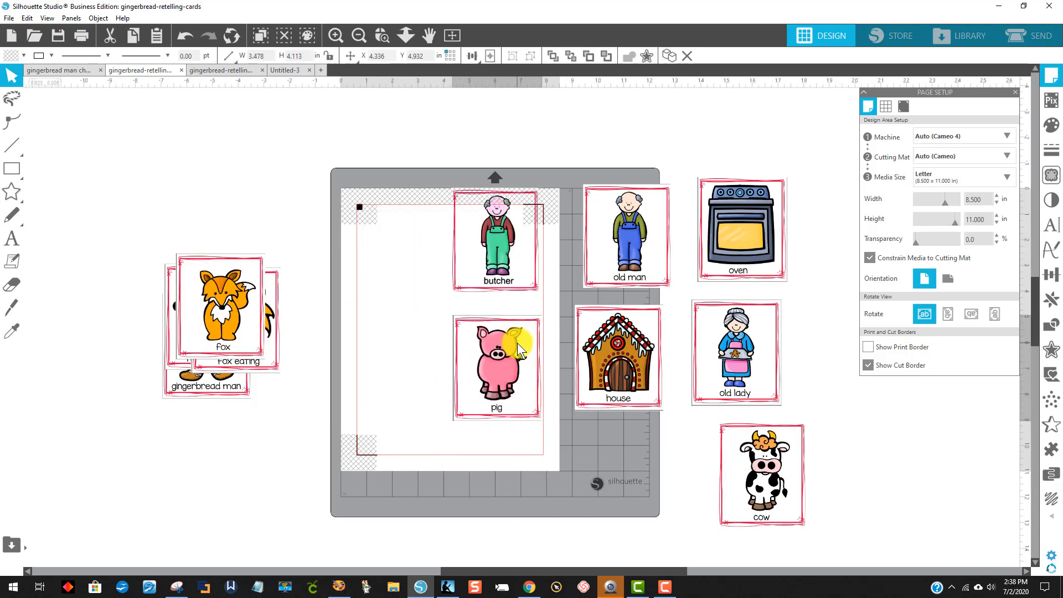
pyautogui.moveTo(238, 308); pyautogui.dragTo(640, 479)
pyautogui.moveTo(277, 360); pyautogui.dragTo(555, 523)
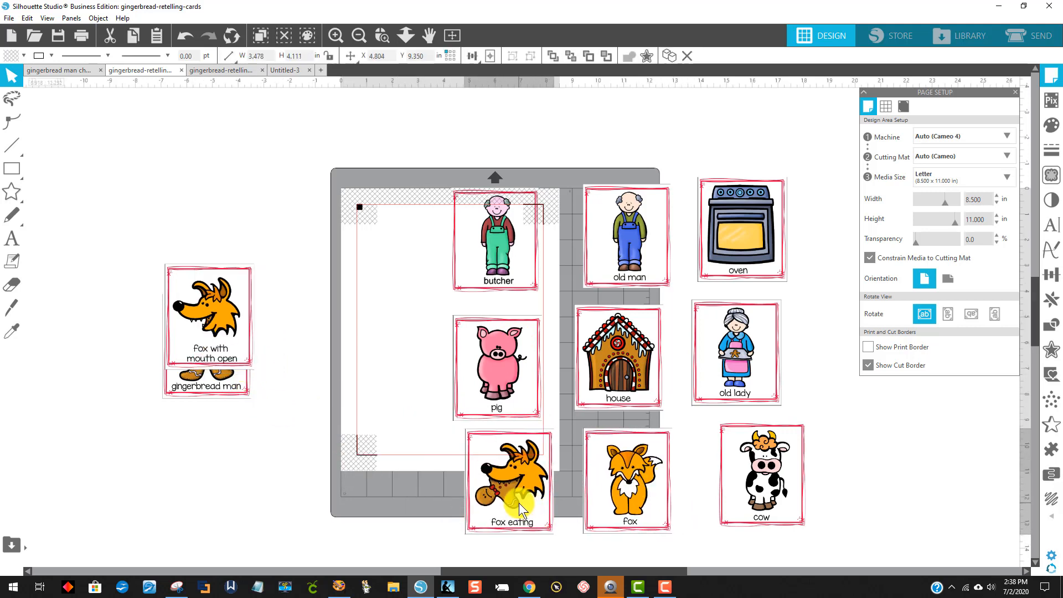
pyautogui.moveTo(204, 341); pyautogui.dragTo(383, 263)
pyautogui.moveTo(242, 346); pyautogui.dragTo(424, 365)
# Nudge the old lady and oven cards slightly down and the cow card slightly left to align them with their neighbours.
pyautogui.click(834, 360)
pyautogui.moveTo(779, 349); pyautogui.dragTo(779, 352)
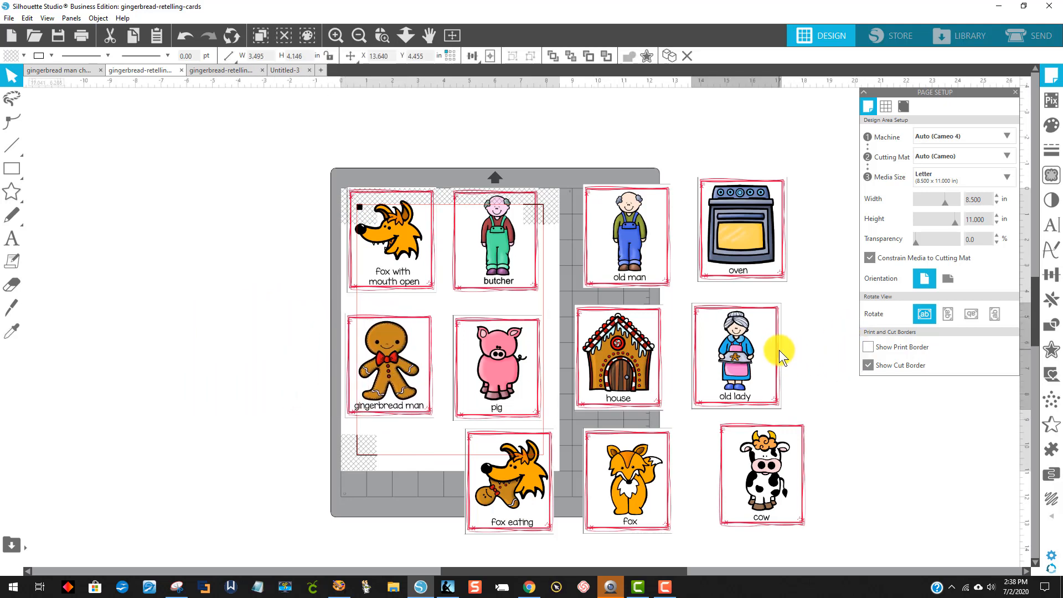
pyautogui.moveTo(727, 232); pyautogui.dragTo(726, 240)
pyautogui.moveTo(260, 154); pyautogui.dragTo(873, 523)
pyautogui.click(864, 535)
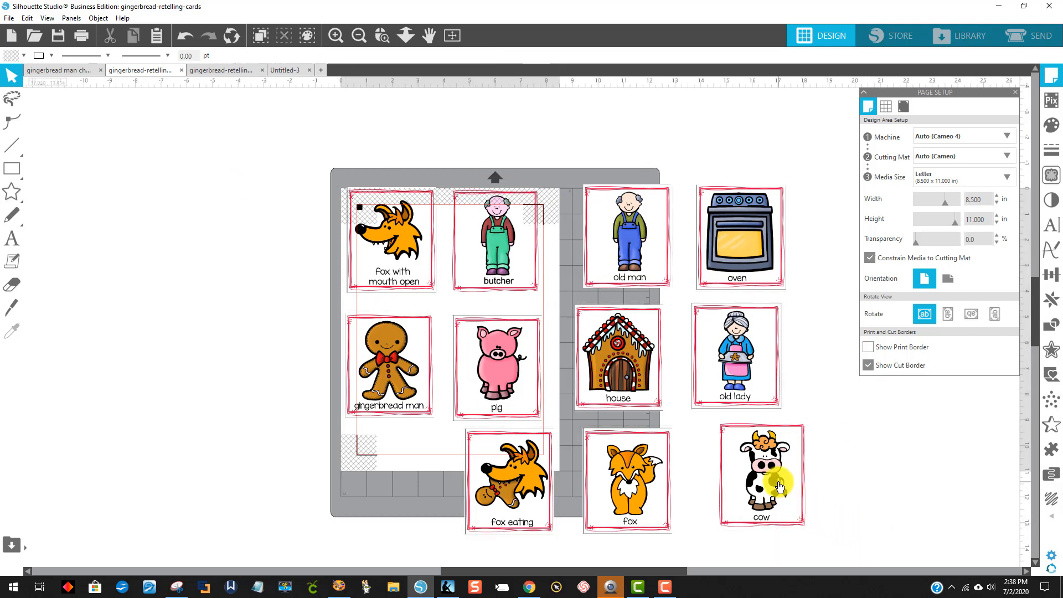
pyautogui.moveTo(780, 485); pyautogui.dragTo(761, 491)
# Select all the spread-out cards and set their line color to light gray.
pyautogui.moveTo(288, 147); pyautogui.dragTo(818, 549)
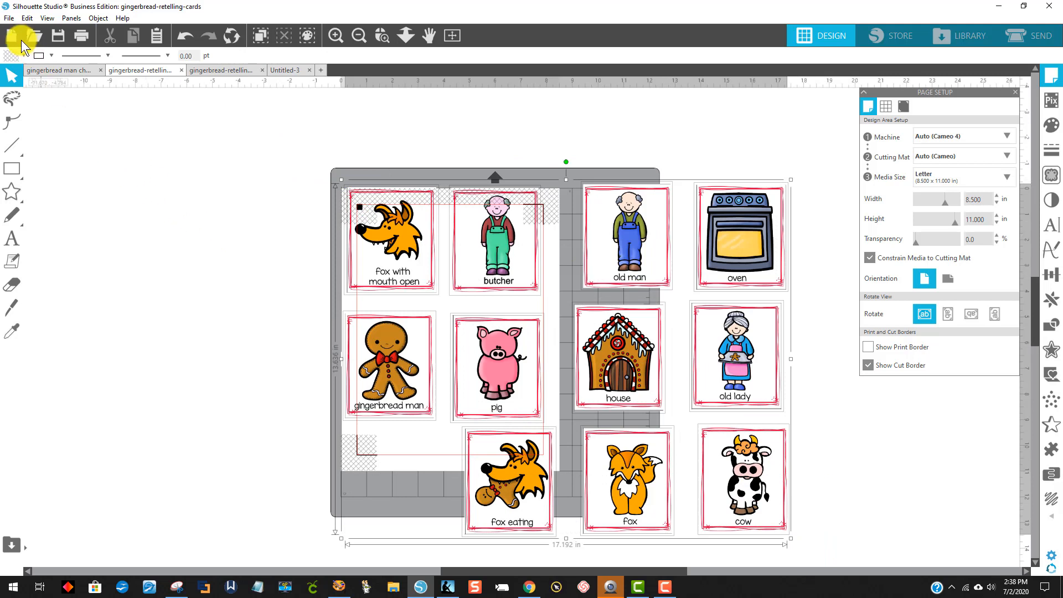
pyautogui.click(39, 56)
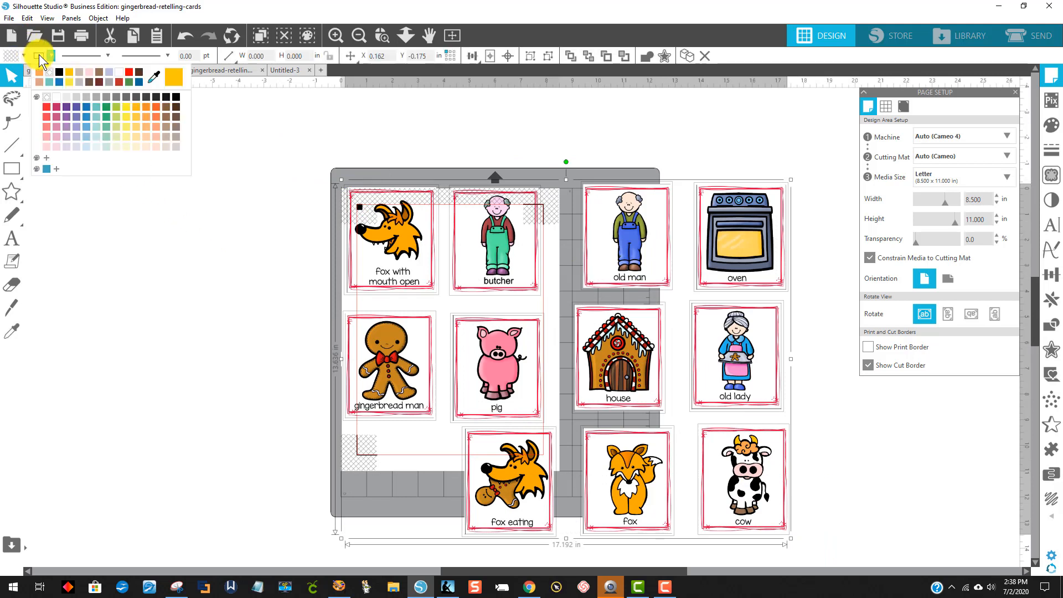
pyautogui.click(88, 99)
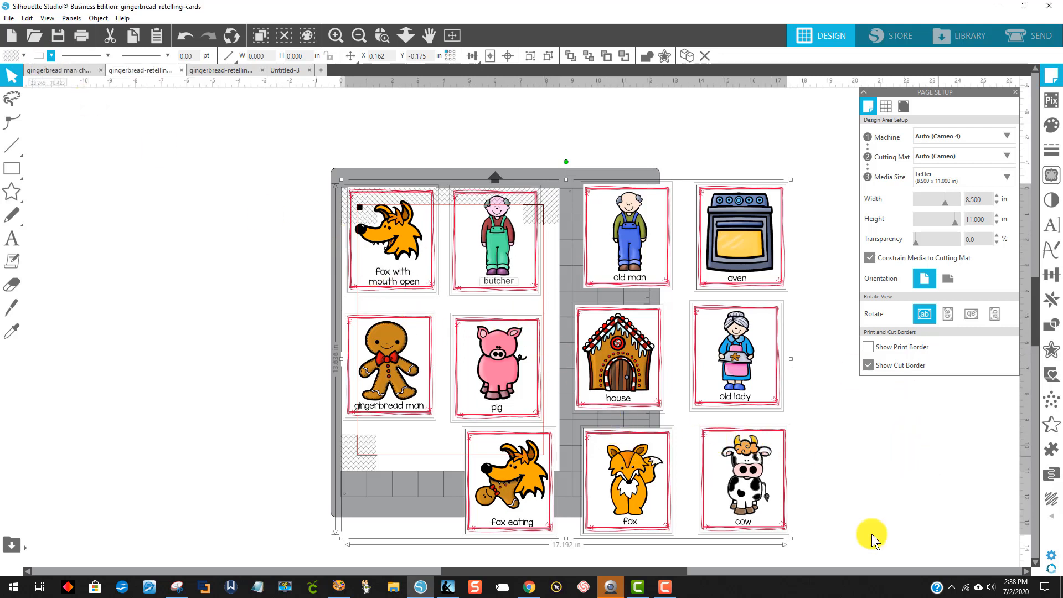
# Start saving a copy to the hard drive's Downloads folder with the file name "gingerbread man characters for cricut".
pyautogui.click(8, 19)
pyautogui.moveTo(70, 121)
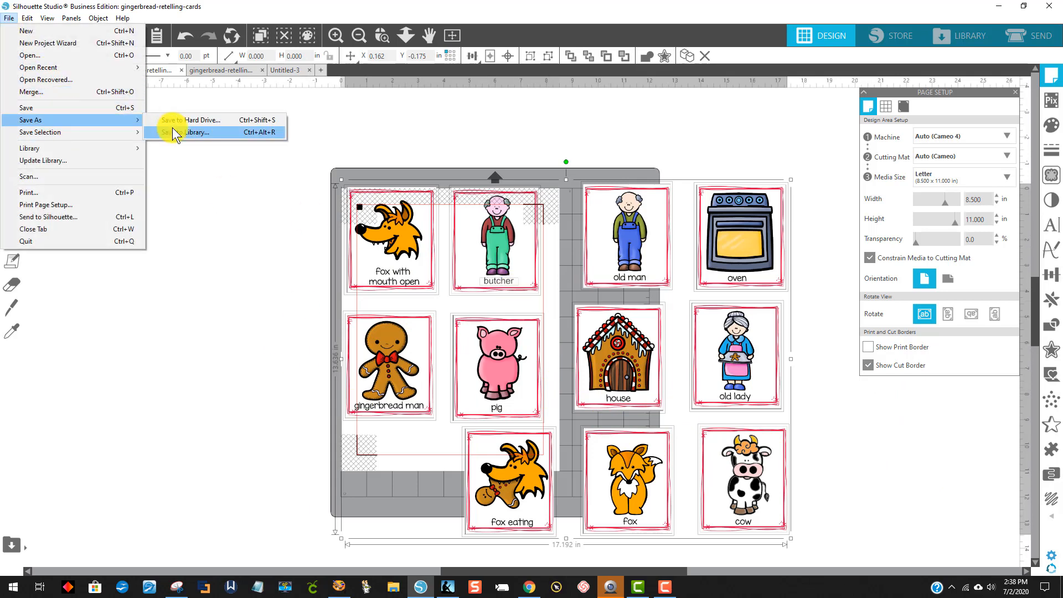
pyautogui.click(198, 120)
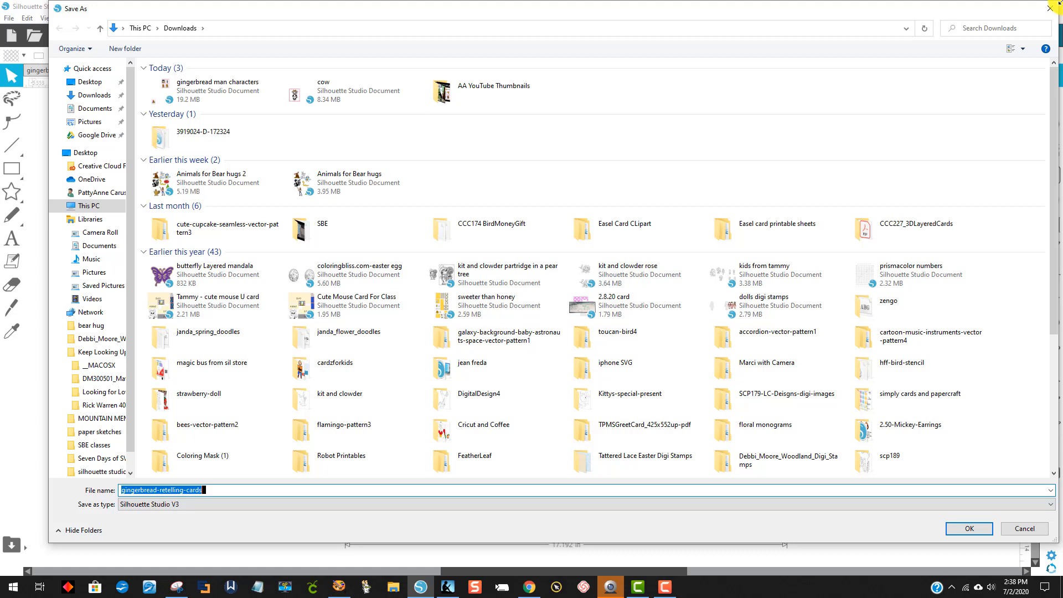
pyautogui.write('ging')
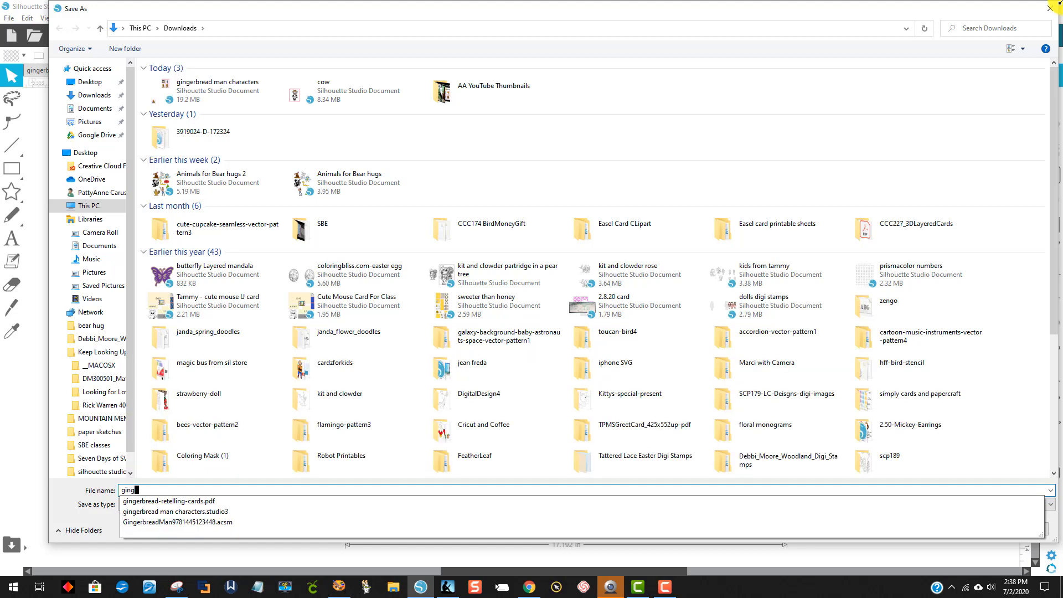
pyautogui.write('erbread')
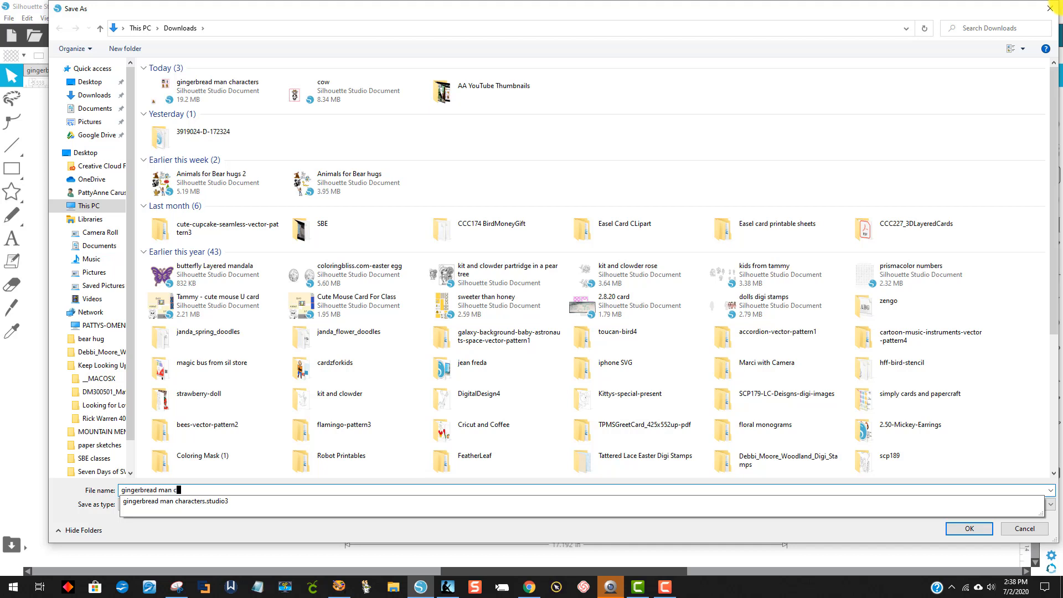
pyautogui.write('man charhar')
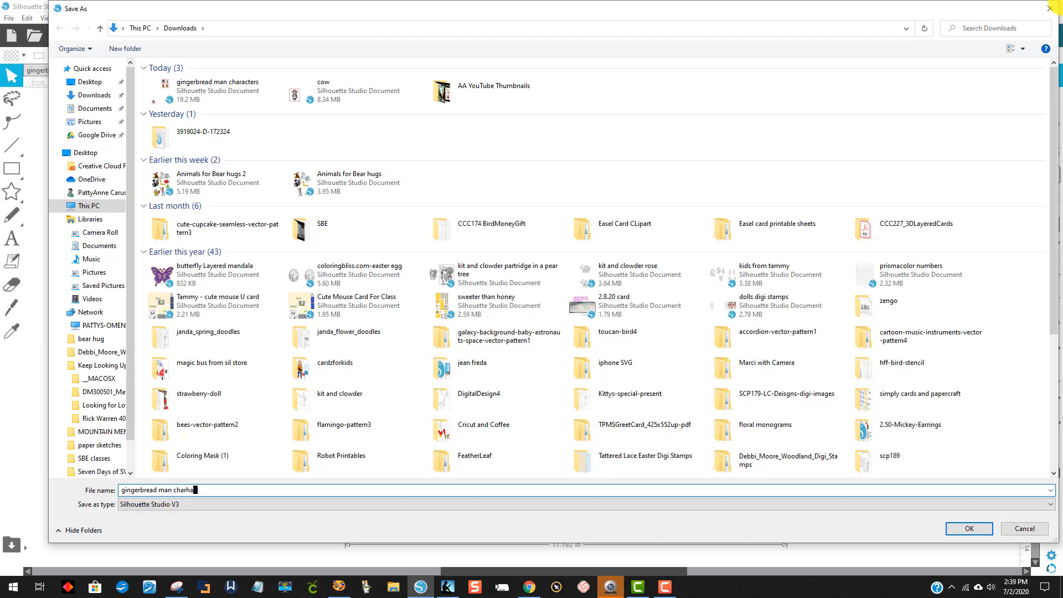
pyautogui.press('BackSpace')
pyautogui.press('BackSpace')
pyautogui.write('acters')
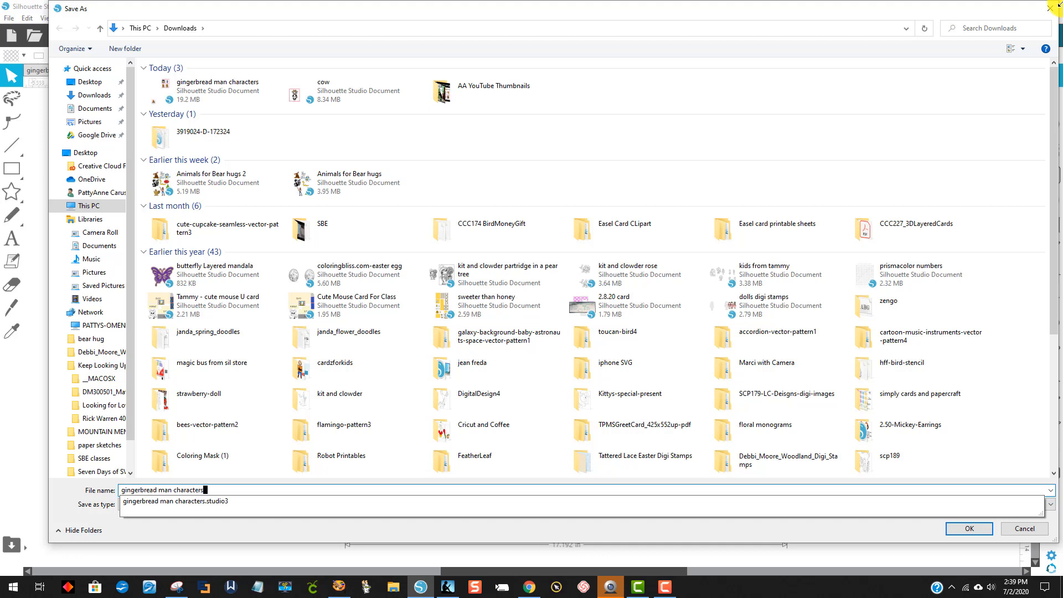
pyautogui.write(' for cricut')
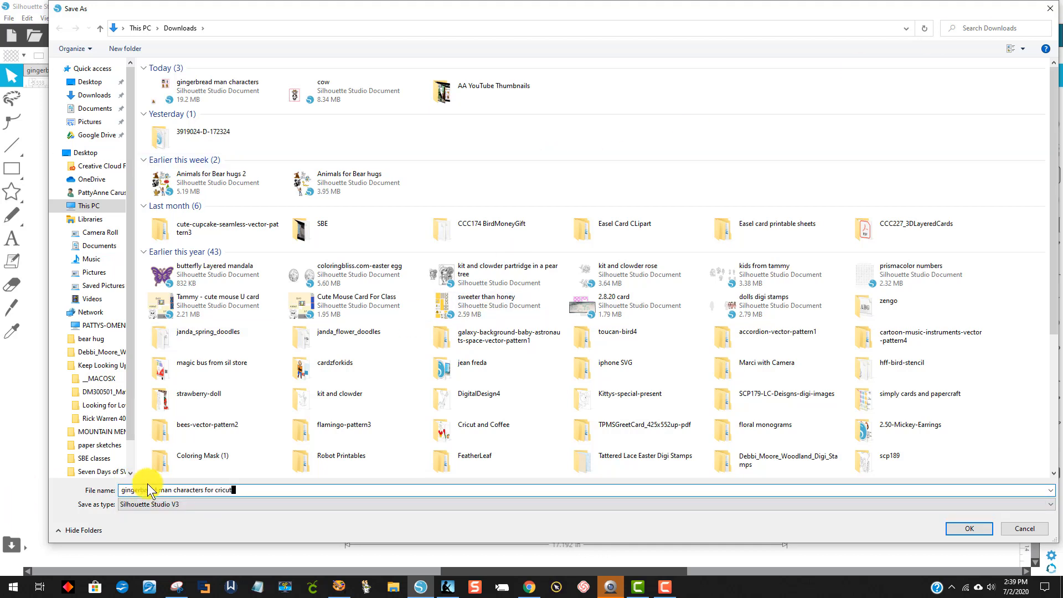
# Choose JPEG as the file type and export the image at 1275 by 1650 pixels, 150 dots per inch.
pyautogui.click(172, 507)
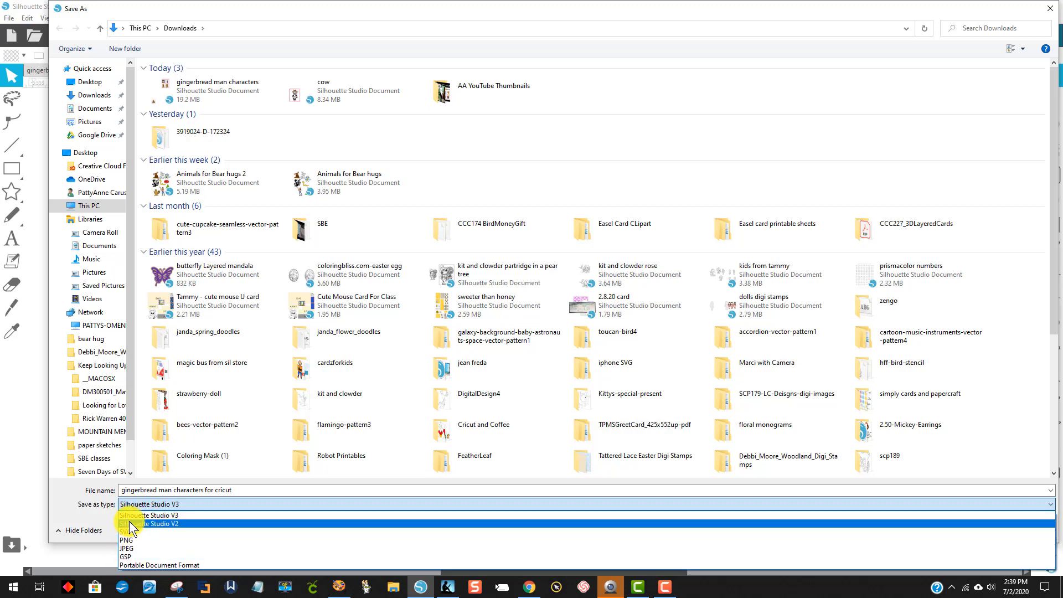
pyautogui.click(135, 550)
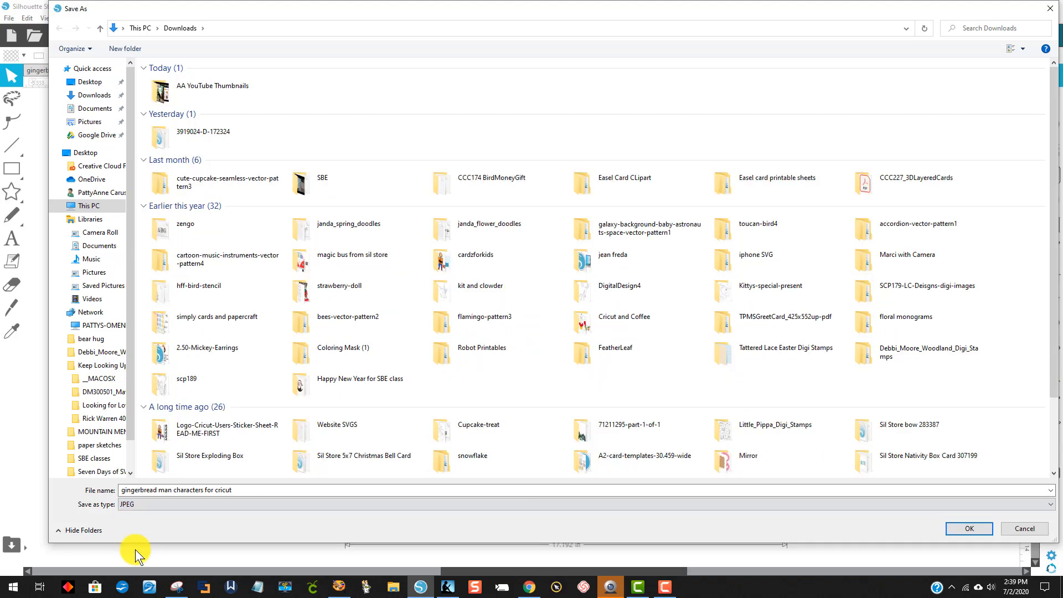
pyautogui.click(967, 528)
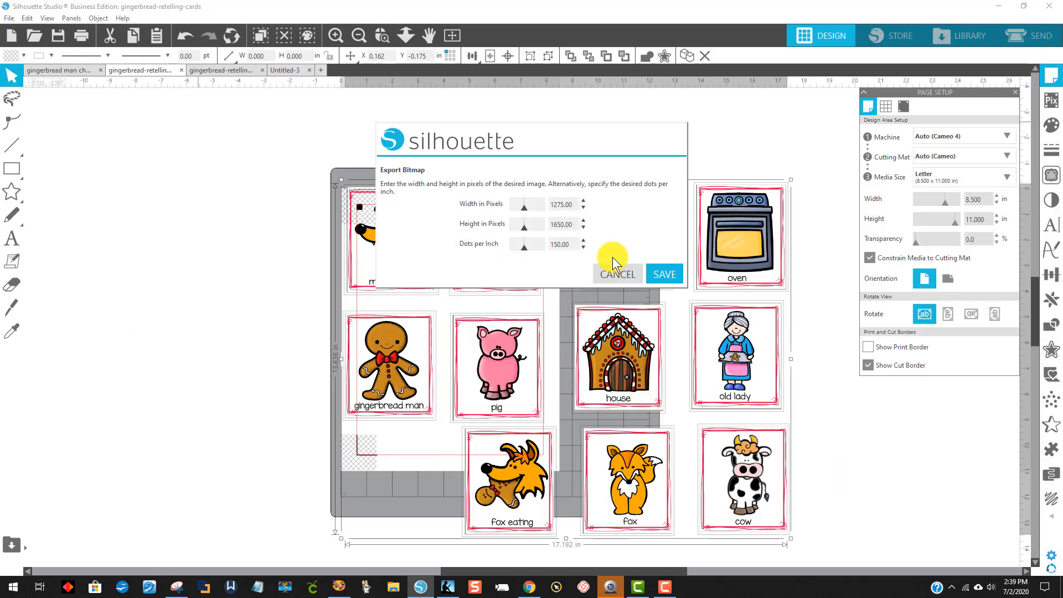
pyautogui.click(660, 275)
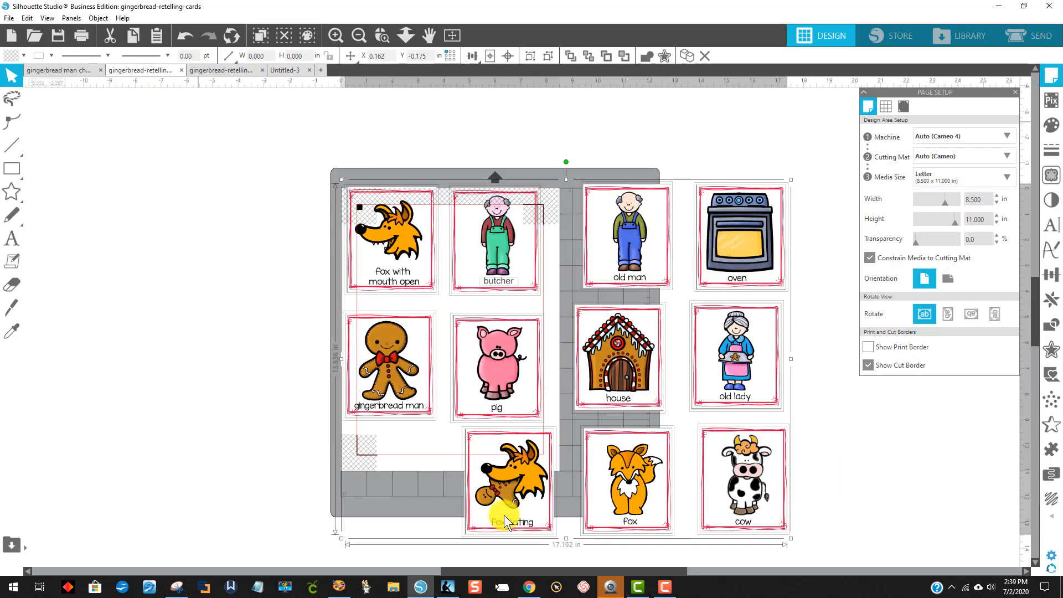
# Switch to Cricut Design Space, maximize its window, start a new project and begin an image upload.
pyautogui.click(316, 588)
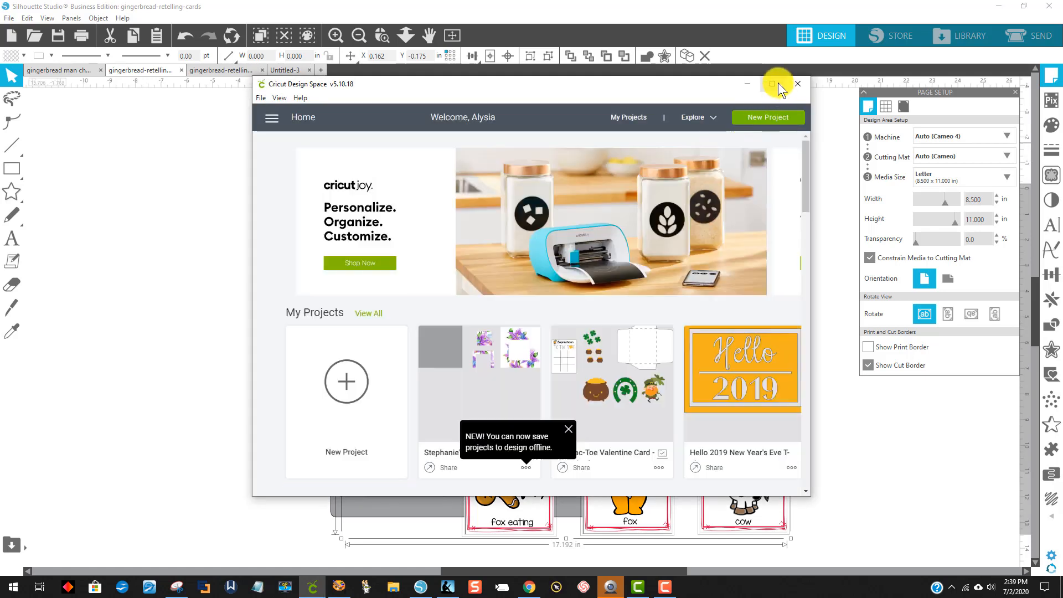
pyautogui.click(772, 83)
pyautogui.click(105, 303)
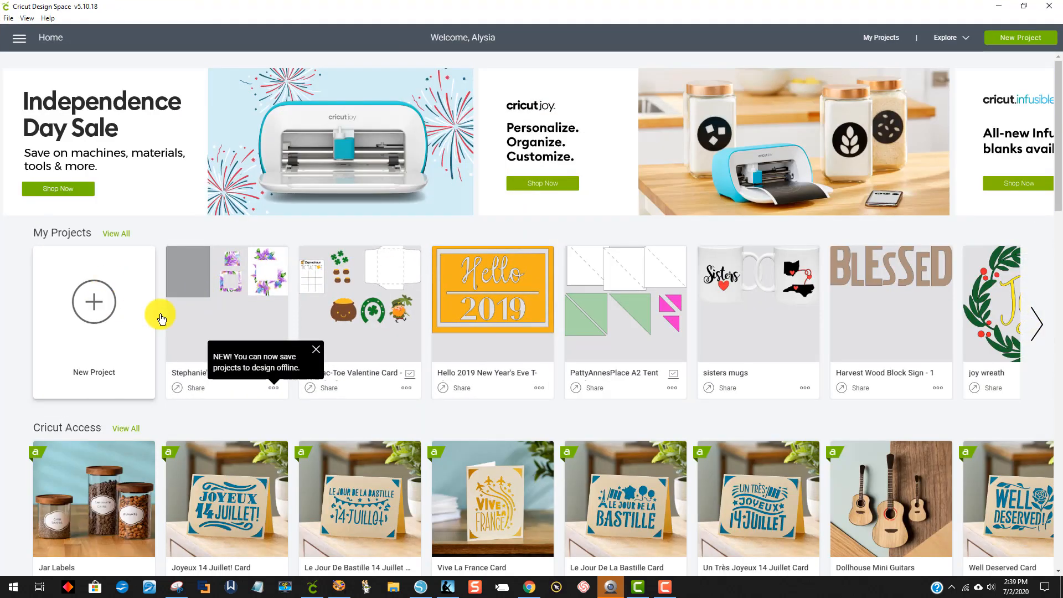
pyautogui.click(15, 309)
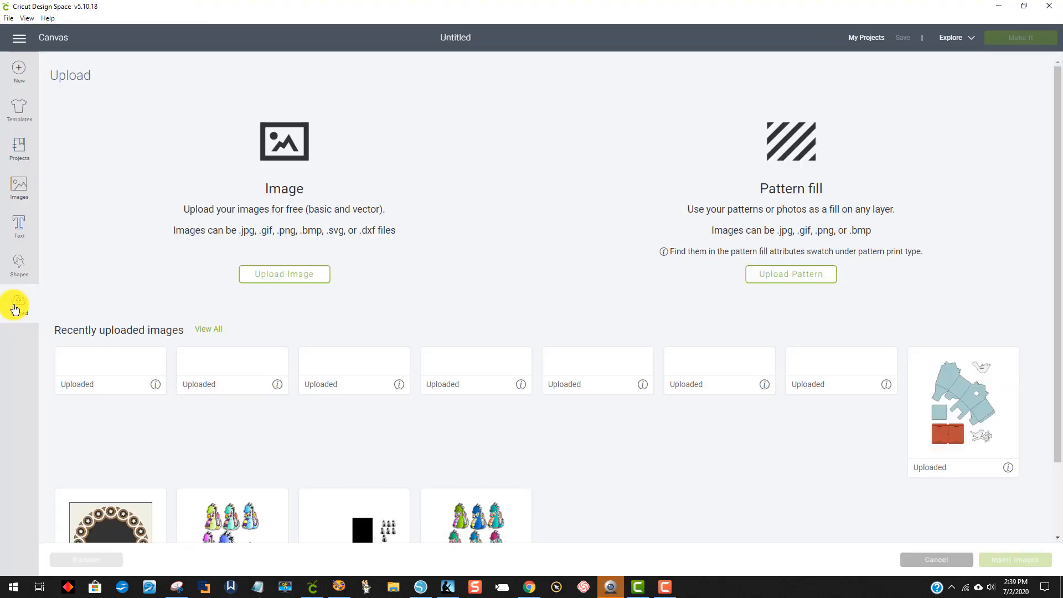
pyautogui.click(287, 275)
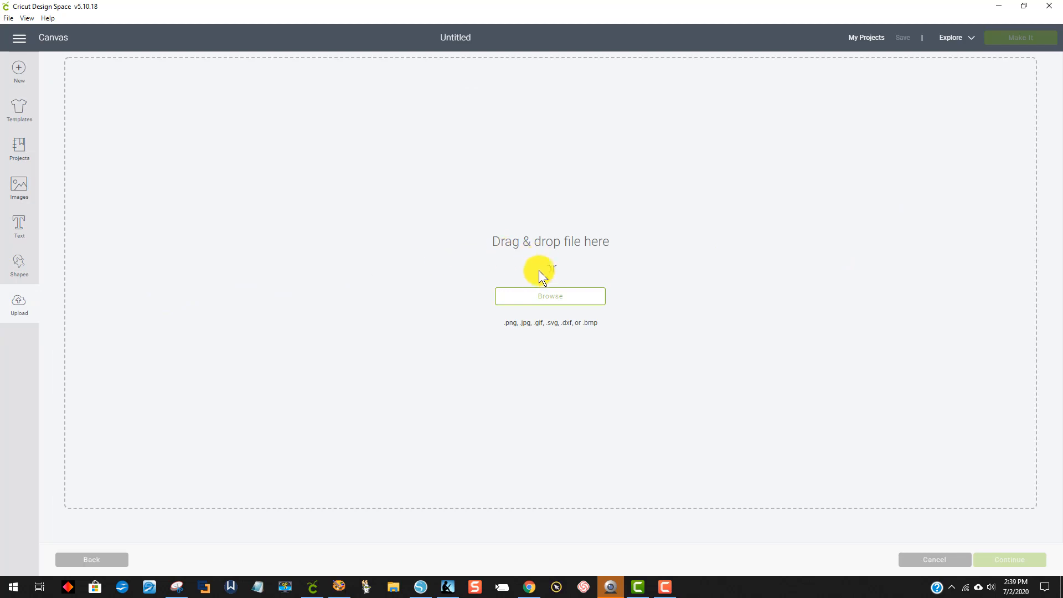
# Load the JPG file "gingerbread man characters for cricut" from the Downloads folder for upload.
pyautogui.click(543, 301)
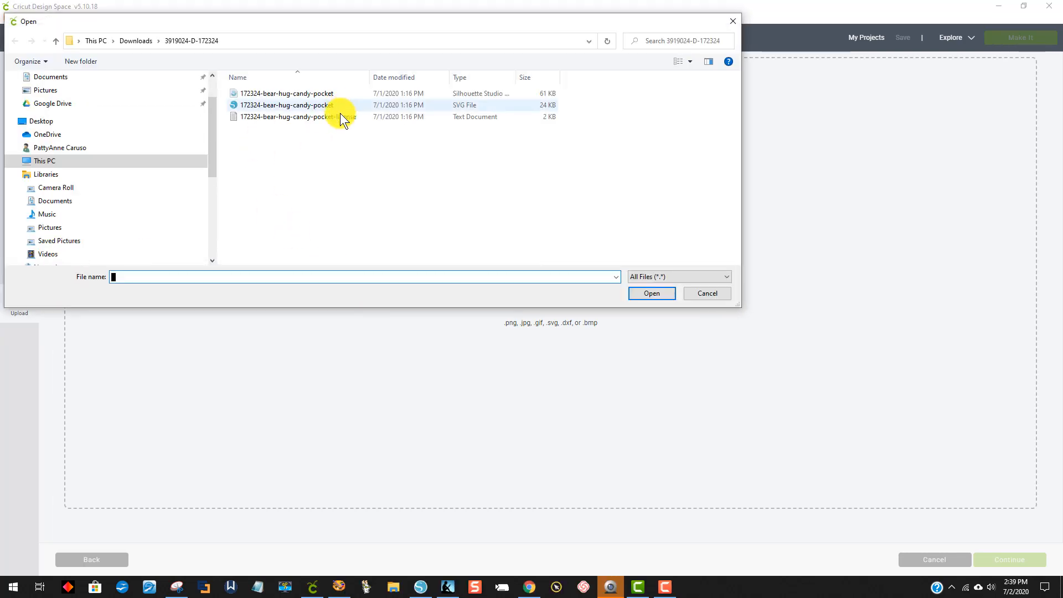
pyautogui.scroll(2, 57, 136)
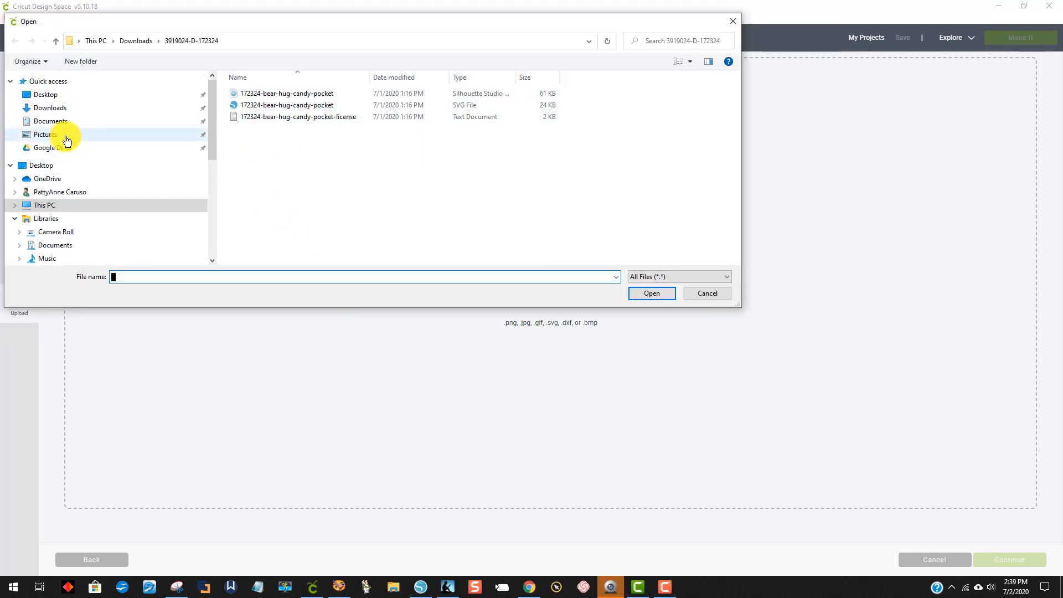
pyautogui.click(52, 108)
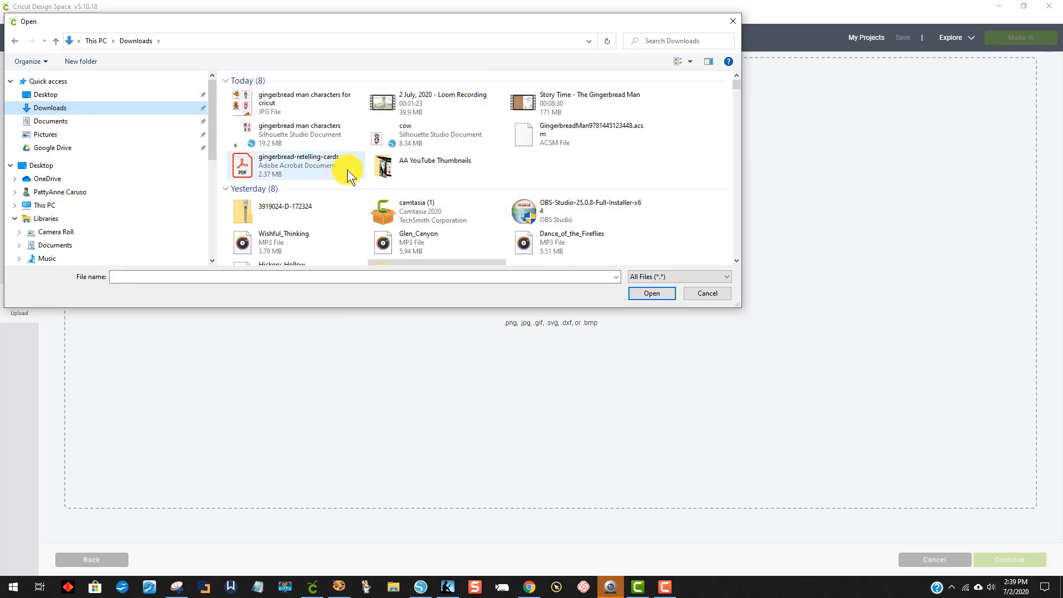
pyautogui.click(314, 95)
pyautogui.doubleClick(314, 95)
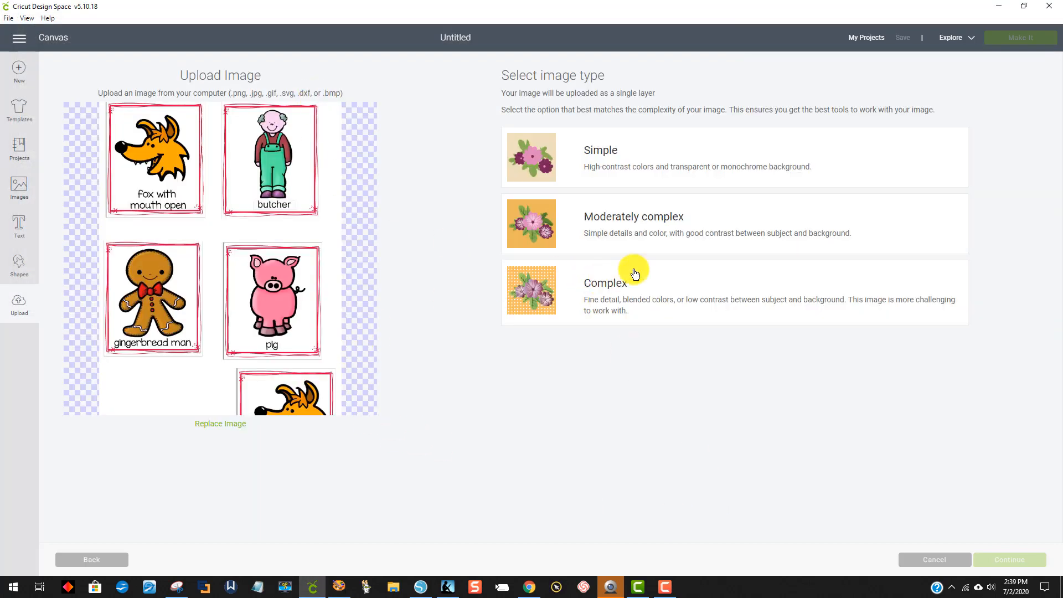
# Set the image type to Complex and erase the white background surrounding the cards, checking the result down the image.
pyautogui.click(683, 304)
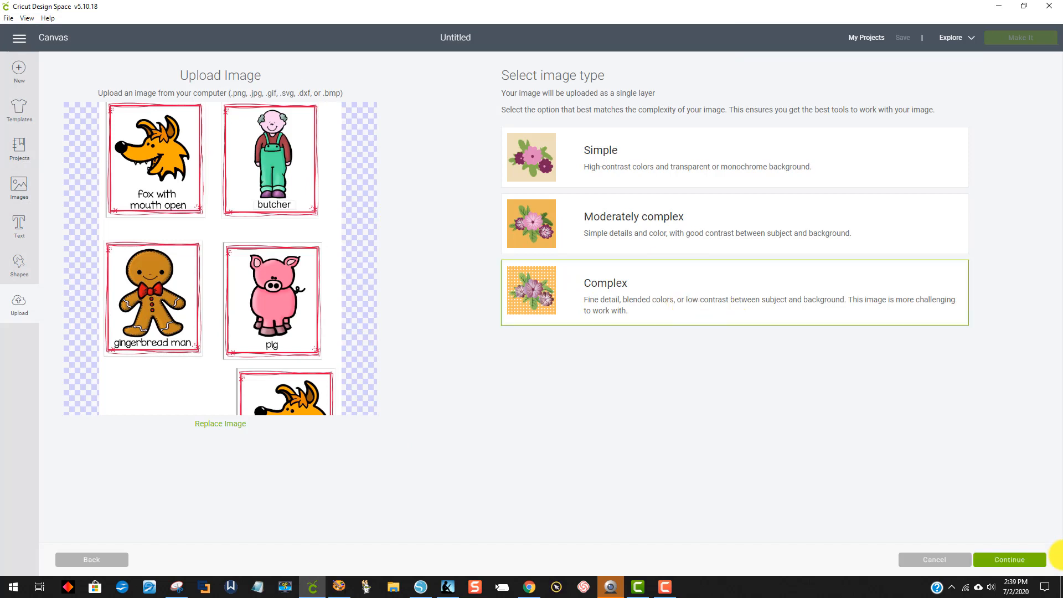
pyautogui.click(1009, 559)
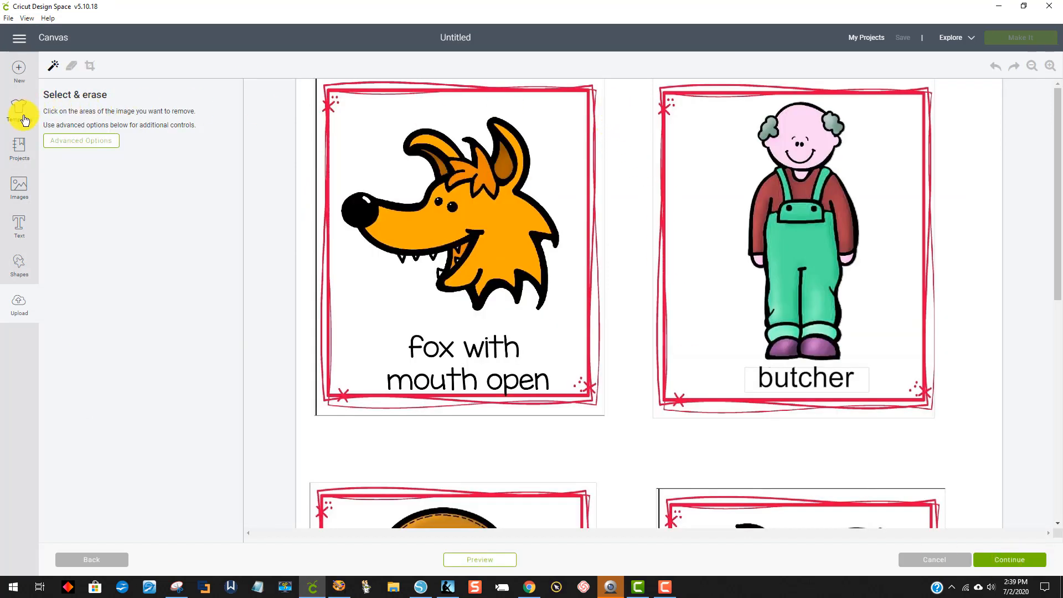
pyautogui.click(630, 155)
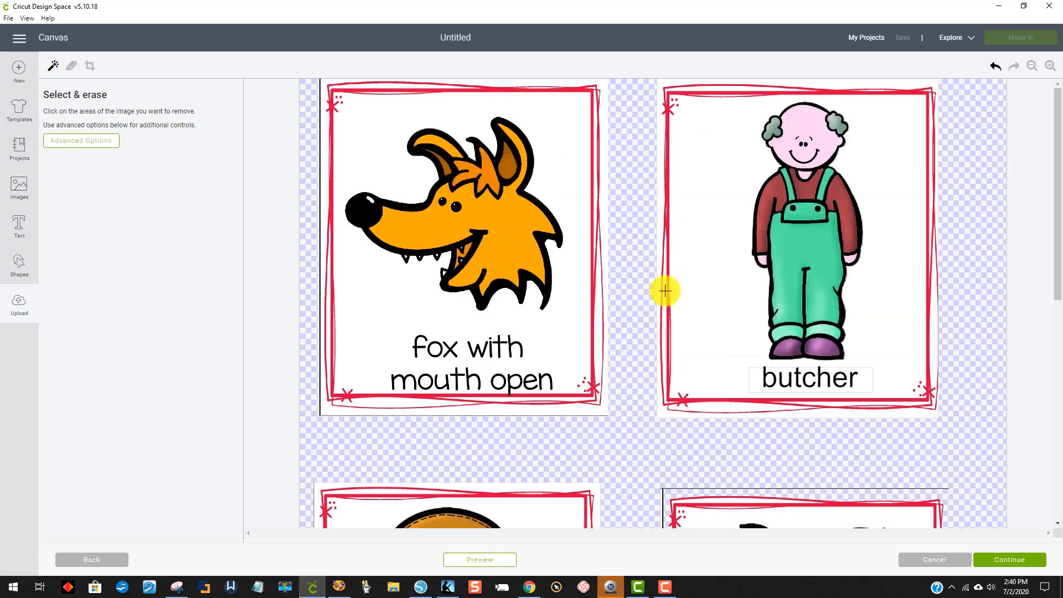
pyautogui.scroll(-6, 808, 359)
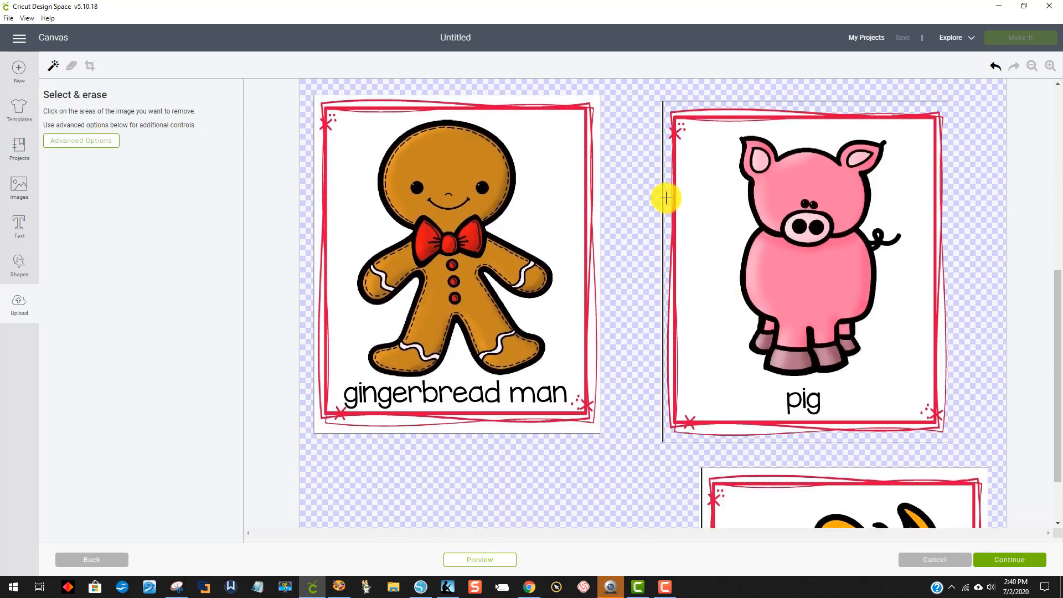
pyautogui.scroll(6, 409, 255)
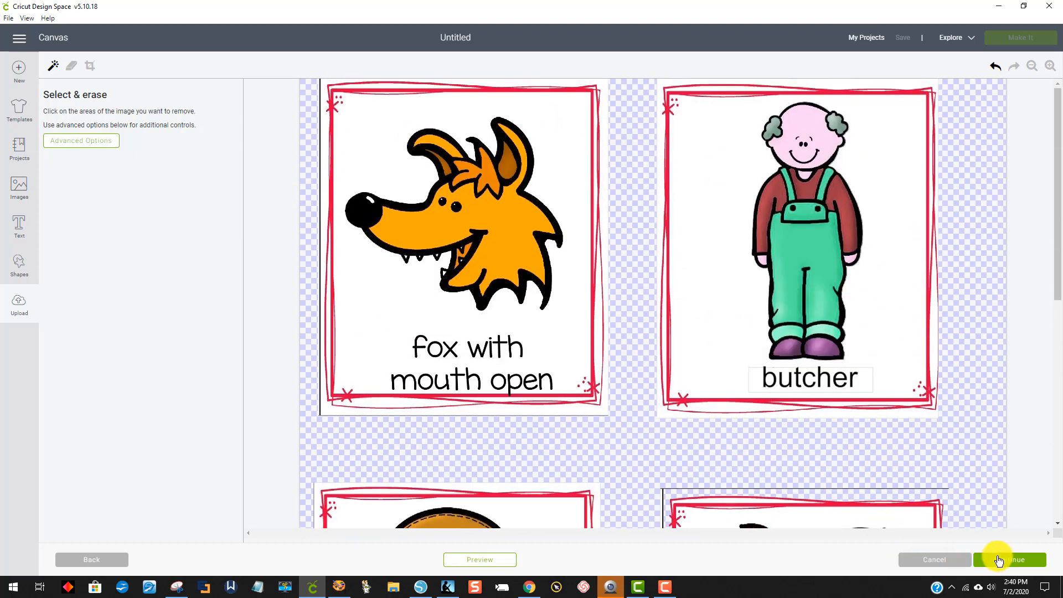
# Return to the image type choice, select Complex again and erase the white background around the cards with a color tolerance of 8.
pyautogui.click(78, 559)
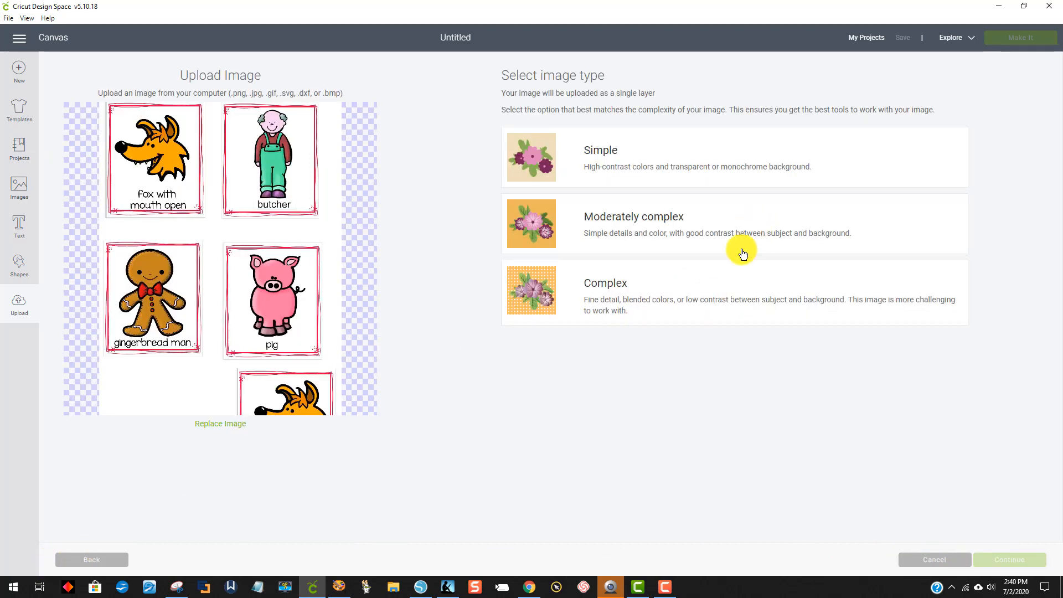
pyautogui.click(700, 302)
pyautogui.click(1008, 565)
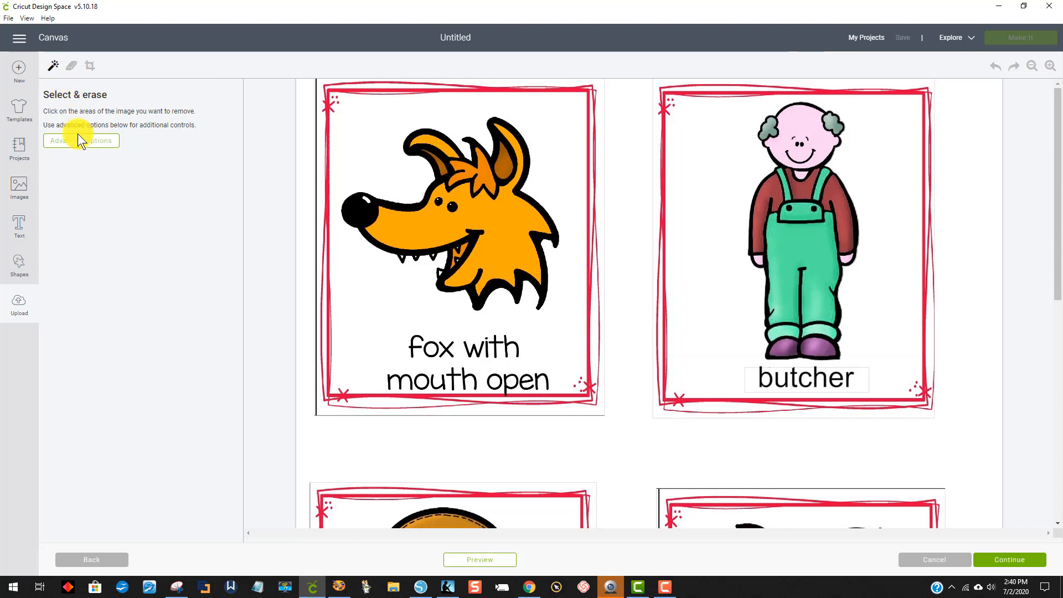
pyautogui.click(82, 142)
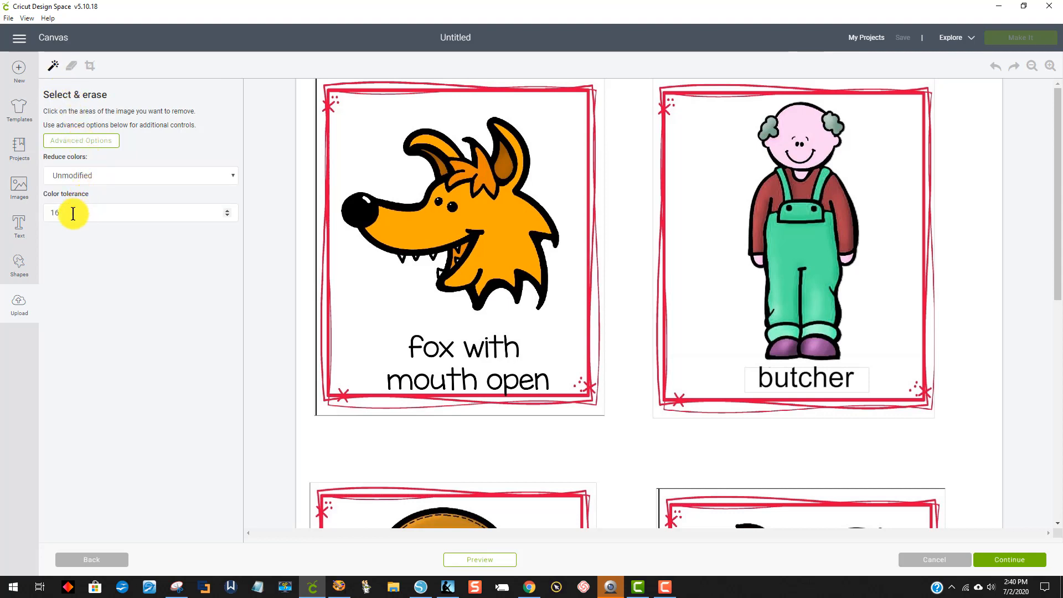
pyautogui.doubleClick(72, 213)
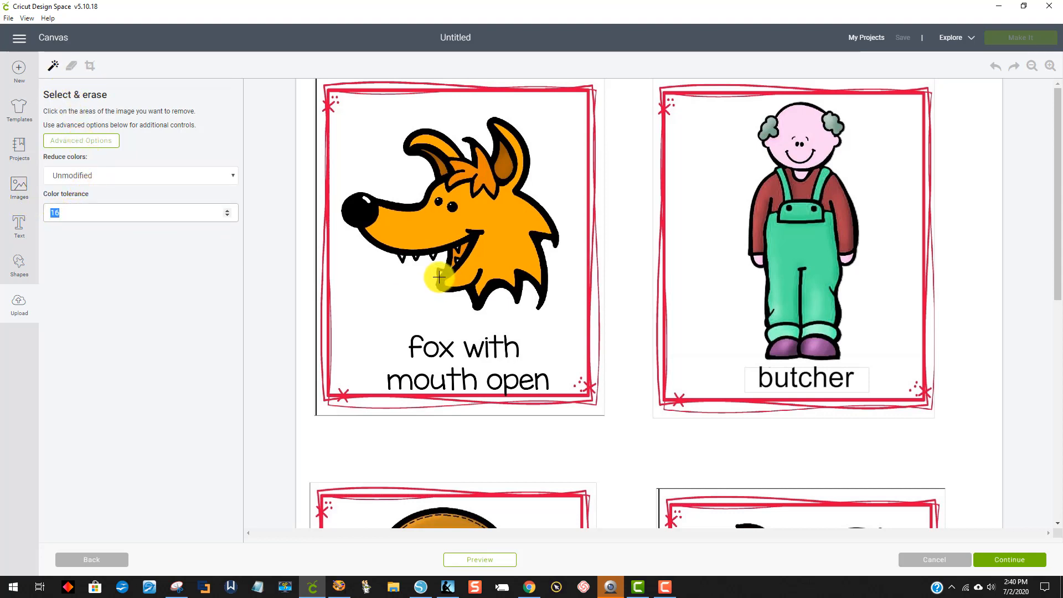
pyautogui.write('8')
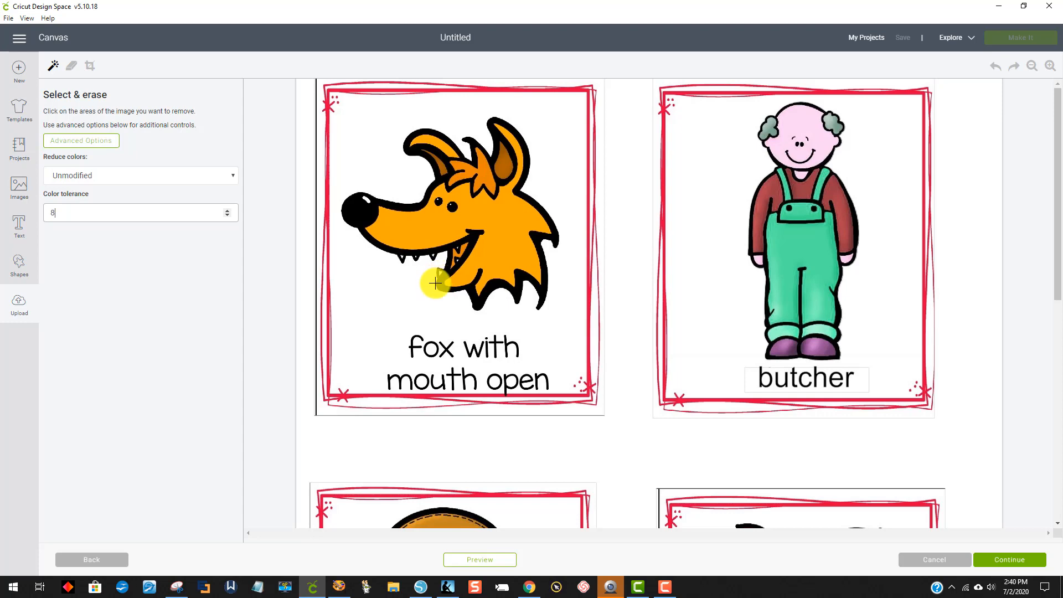
pyautogui.click(625, 187)
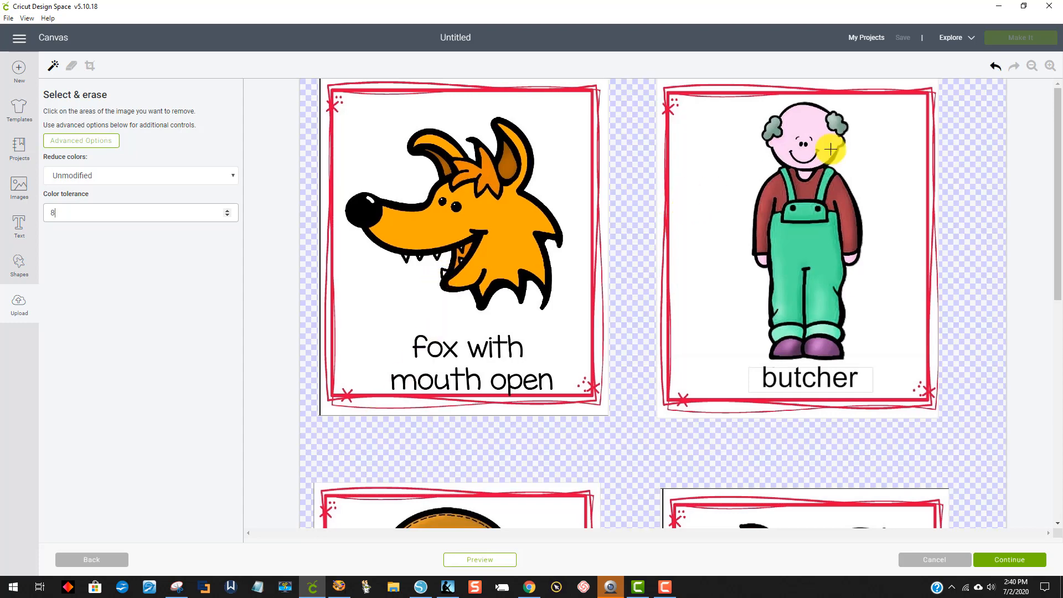
pyautogui.scroll(-10, 949, 285)
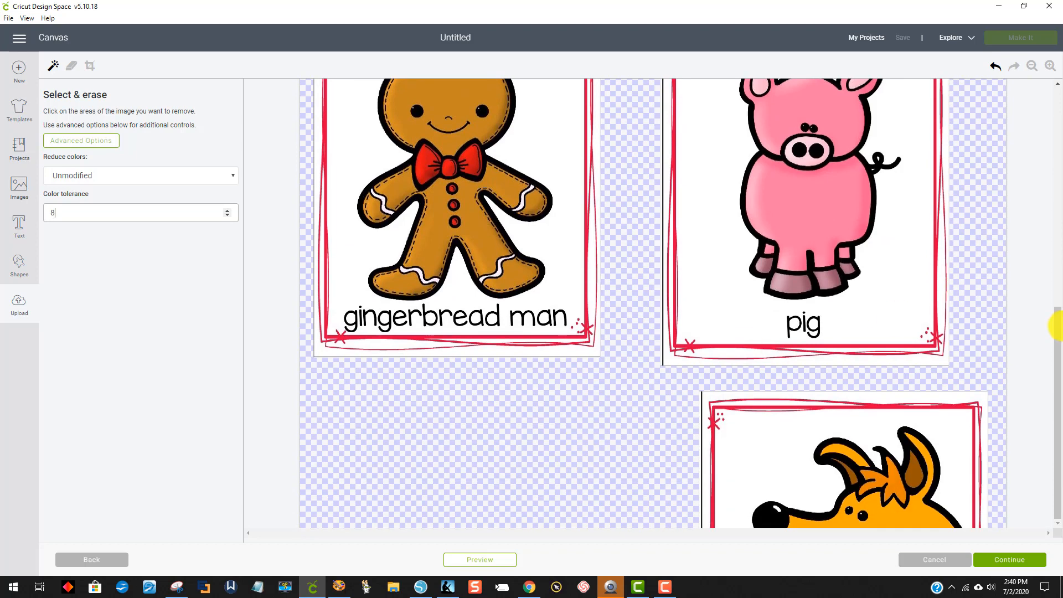
pyautogui.scroll(8, 941, 396)
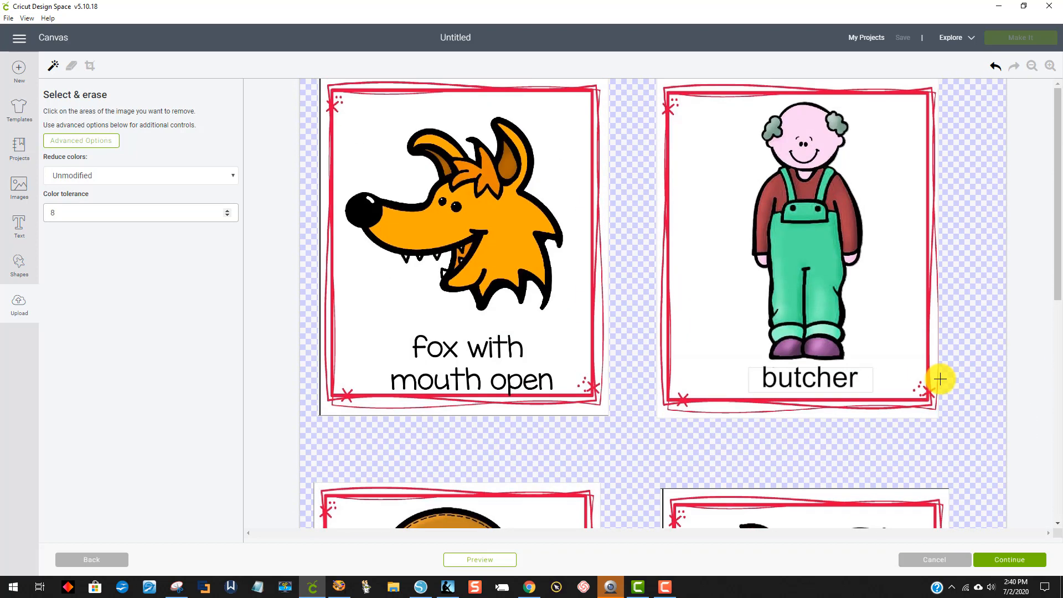
pyautogui.scroll(-8, 928, 381)
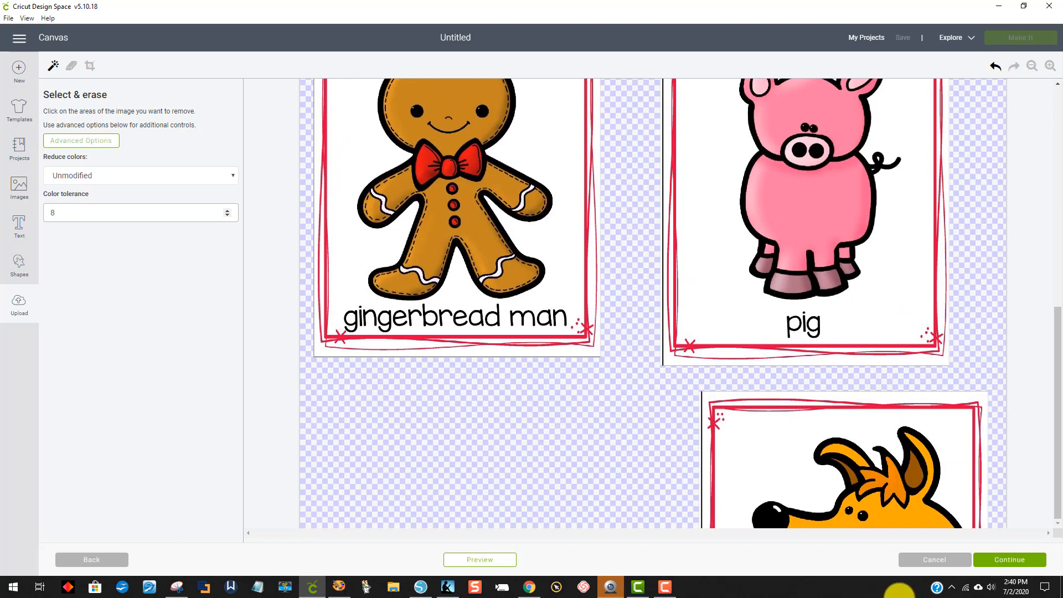
pyautogui.click(1014, 565)
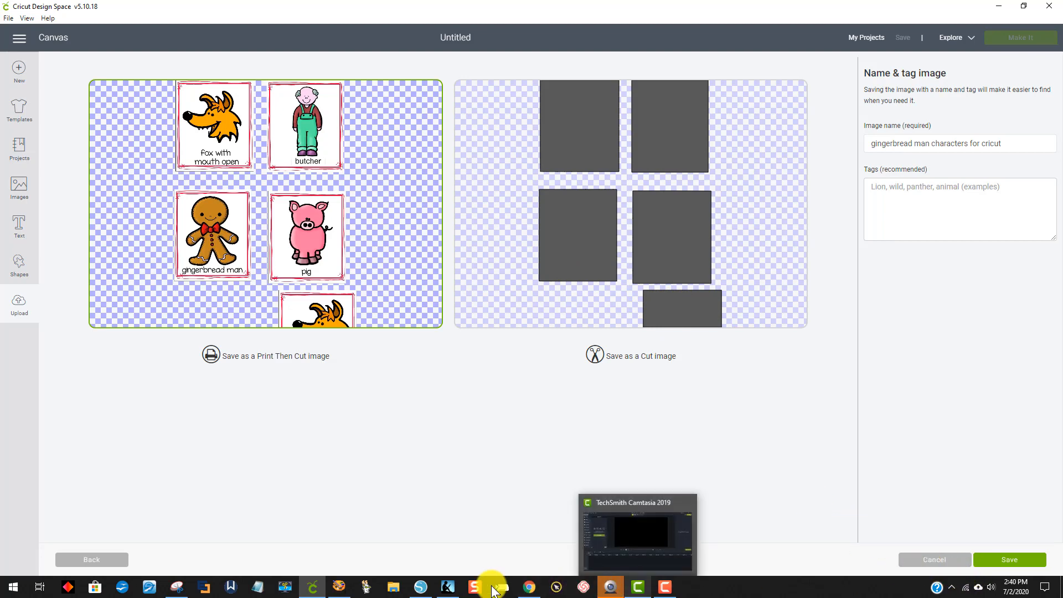
# Switch to Silhouette Studio and start saving the selection of all the cards to the Downloads folder.
pyautogui.moveTo(419, 592)
pyautogui.click(464, 542)
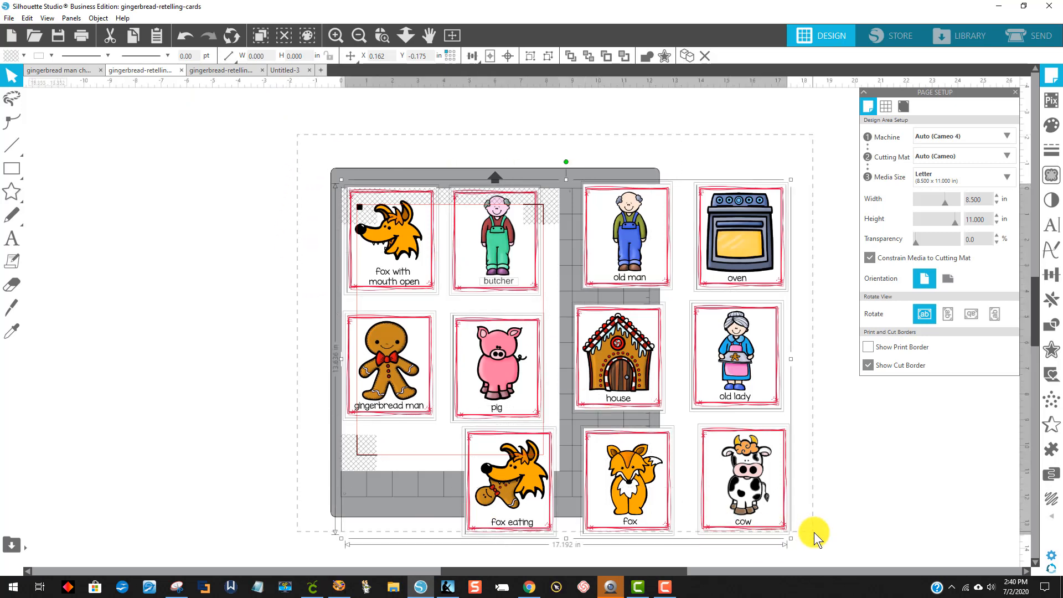
pyautogui.click(9, 19)
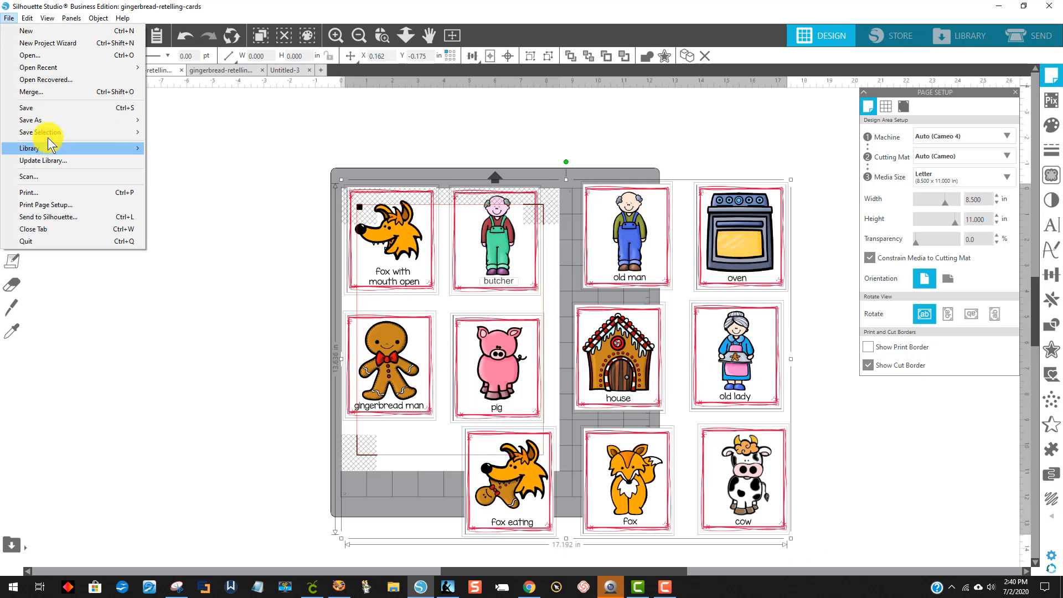
pyautogui.moveTo(48, 136)
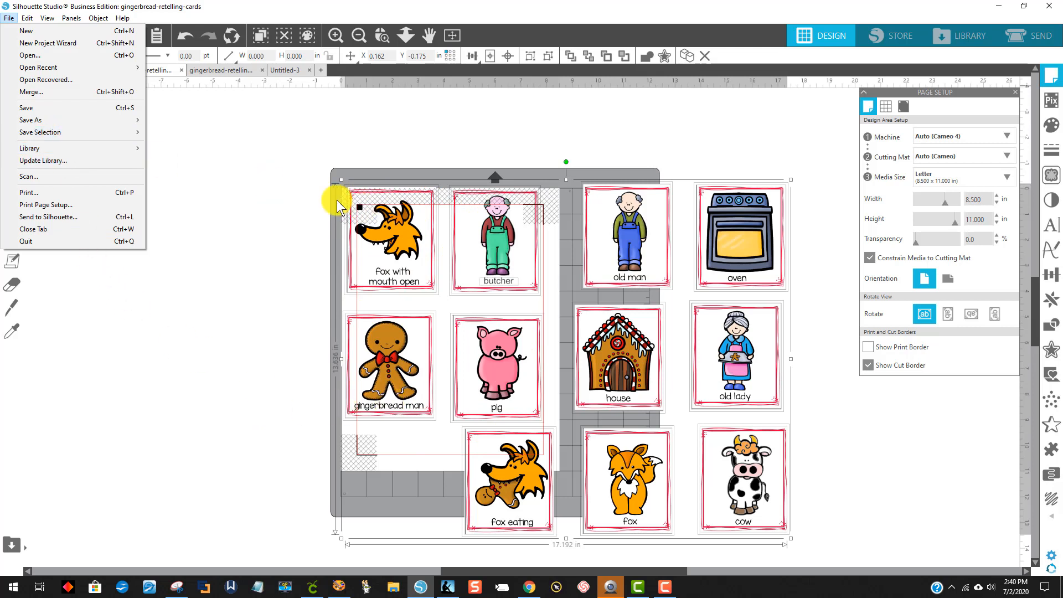
pyautogui.moveTo(265, 134); pyautogui.dragTo(817, 539)
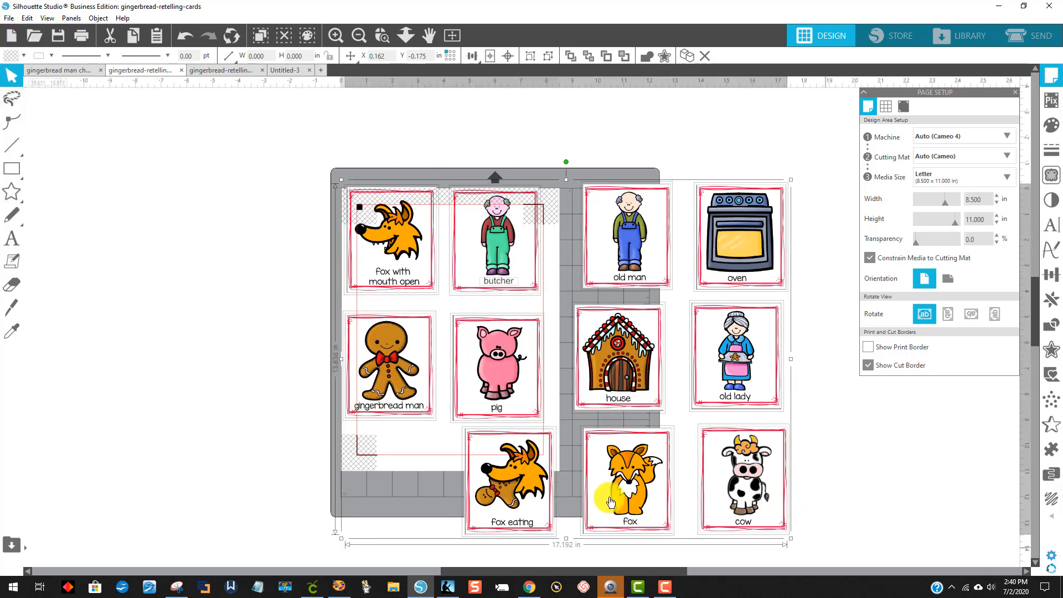
pyautogui.click(9, 18)
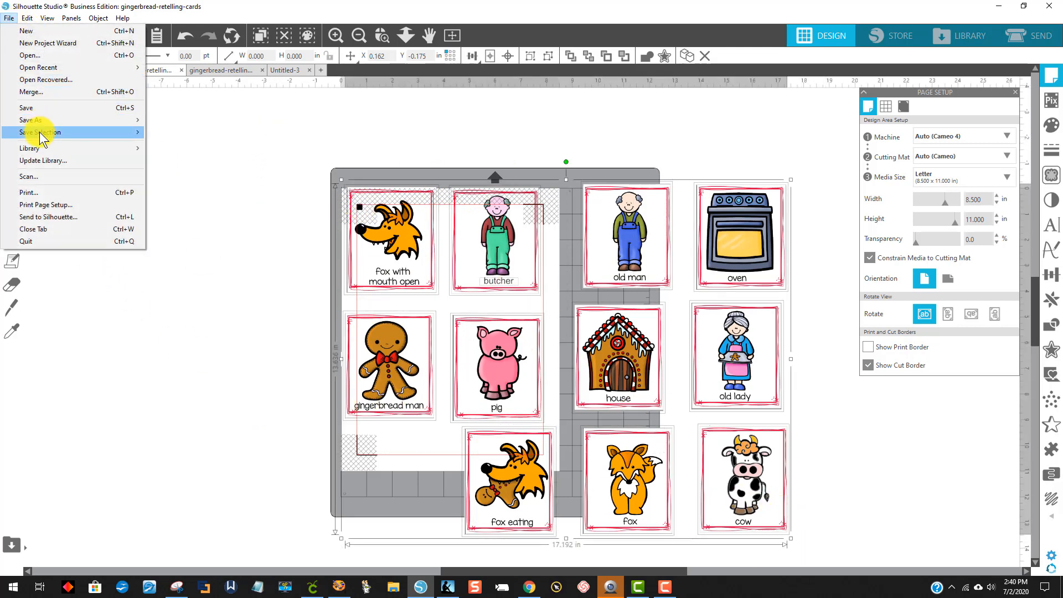
pyautogui.click(201, 131)
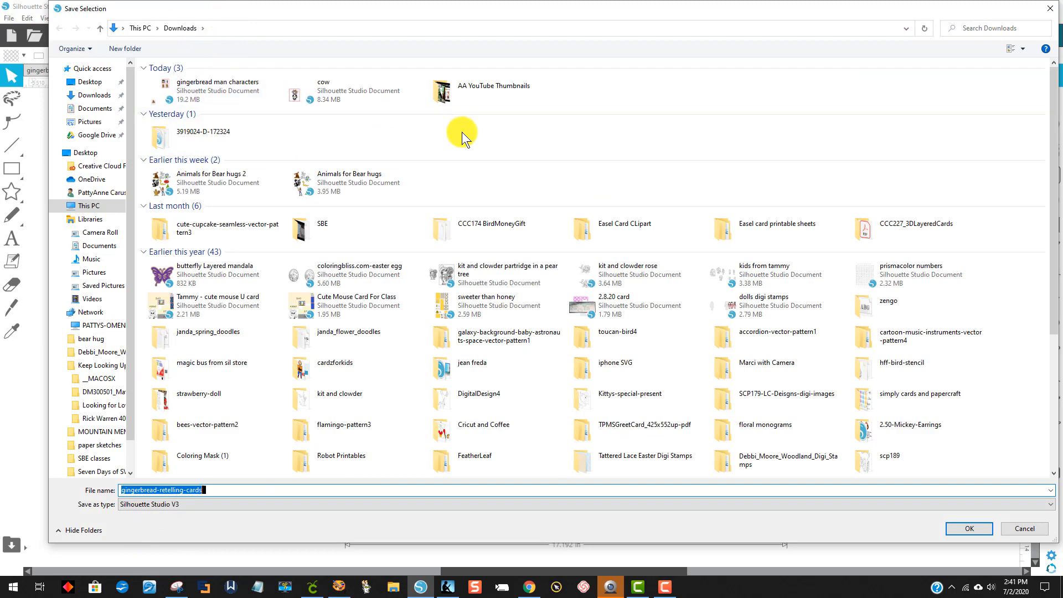
# Save the selection as a JPEG, replacing "gingerbread man characters for cricut", and export it at 1238 by 982 pixels.
pyautogui.click(155, 504)
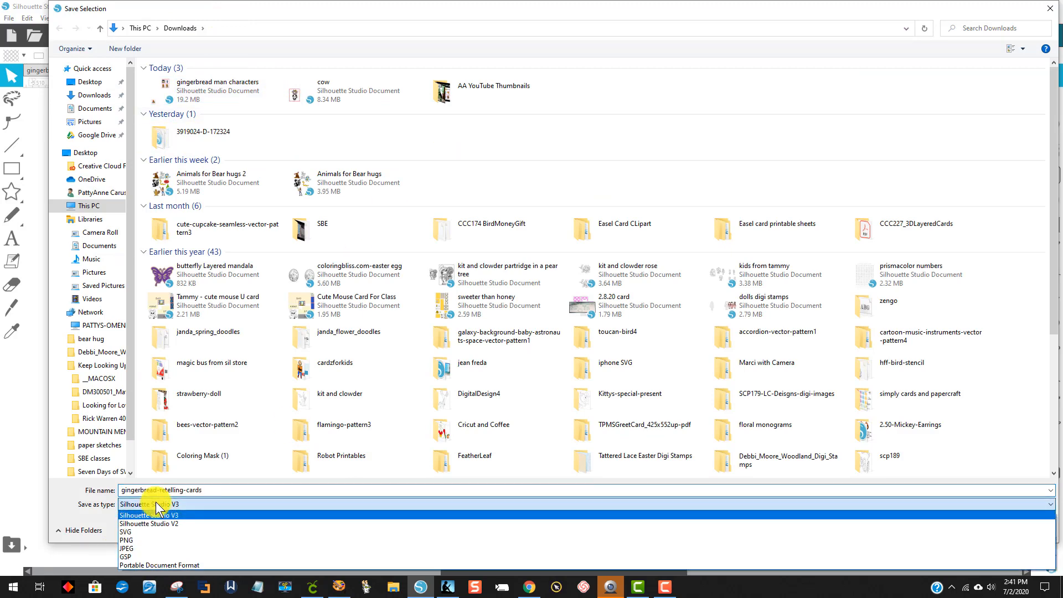
pyautogui.click(142, 551)
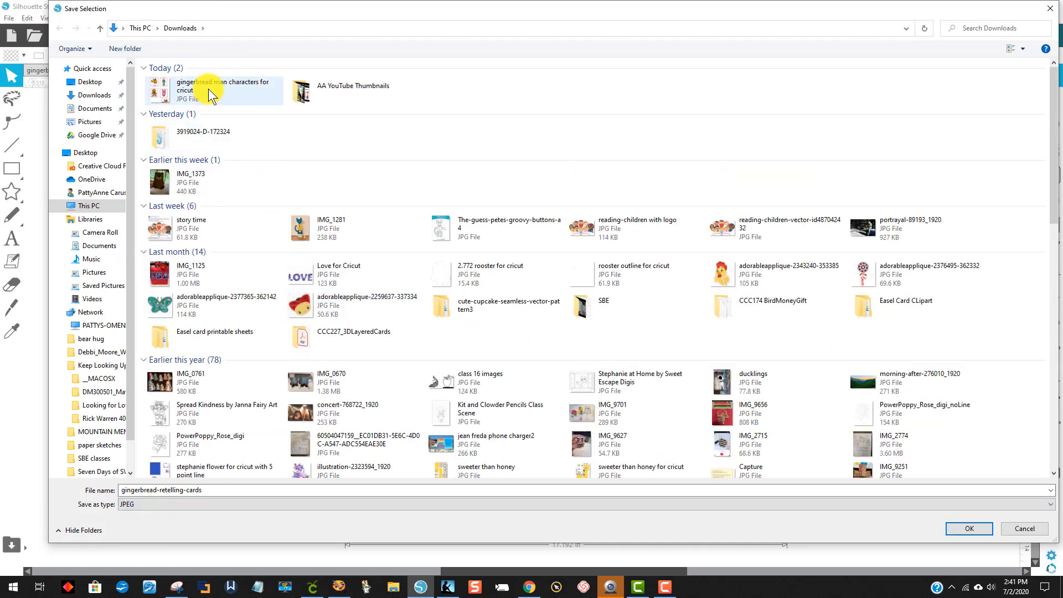
pyautogui.click(208, 88)
pyautogui.click(968, 529)
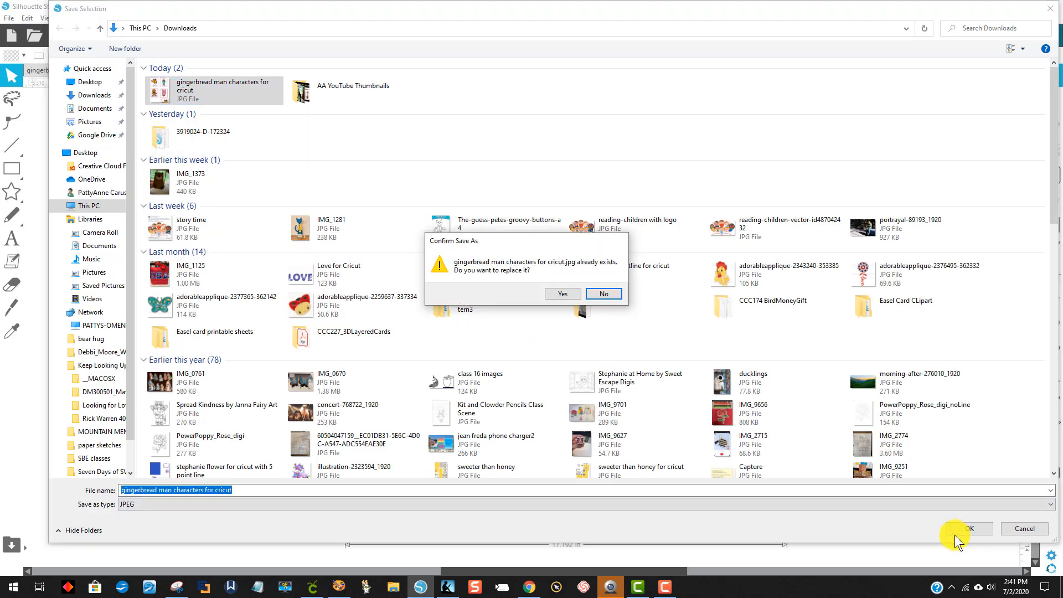
pyautogui.click(562, 294)
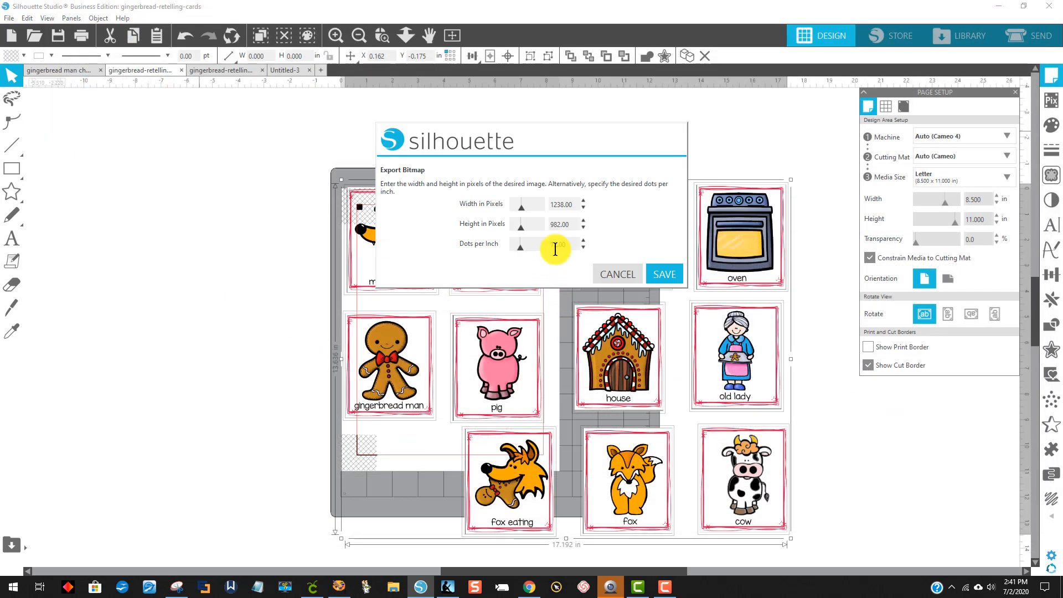
pyautogui.click(666, 276)
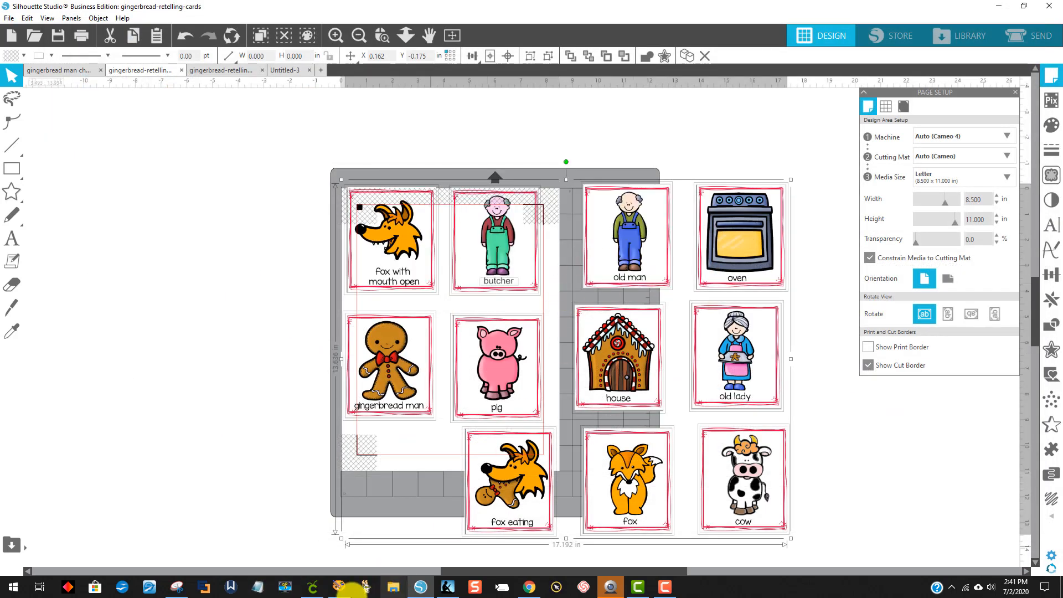
# Switch to Cricut Design Space, go back from the naming stage and cancel the upload of the incomplete card image.
pyautogui.click(311, 585)
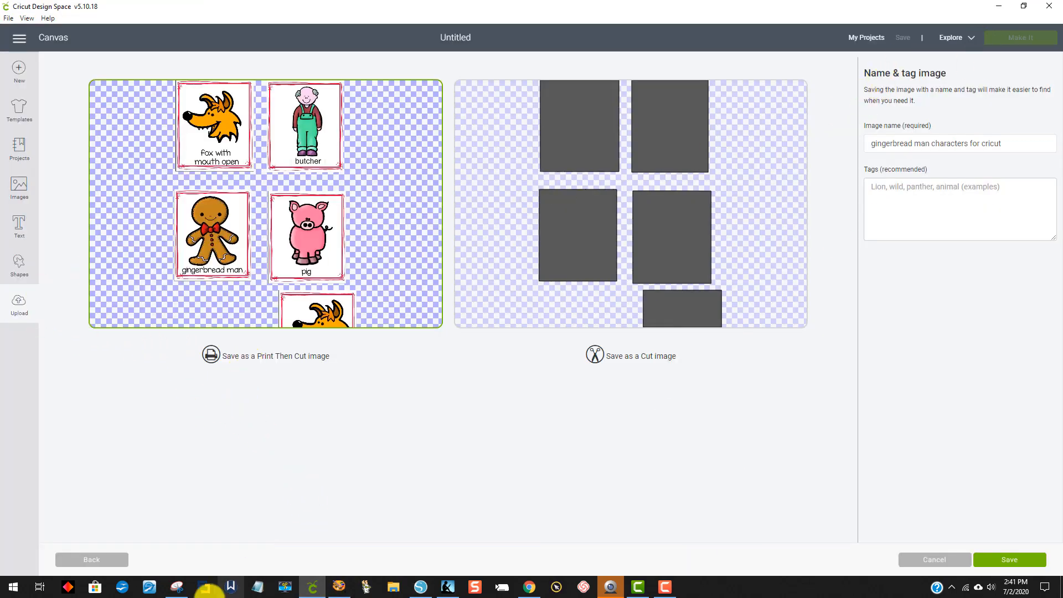
pyautogui.click(104, 561)
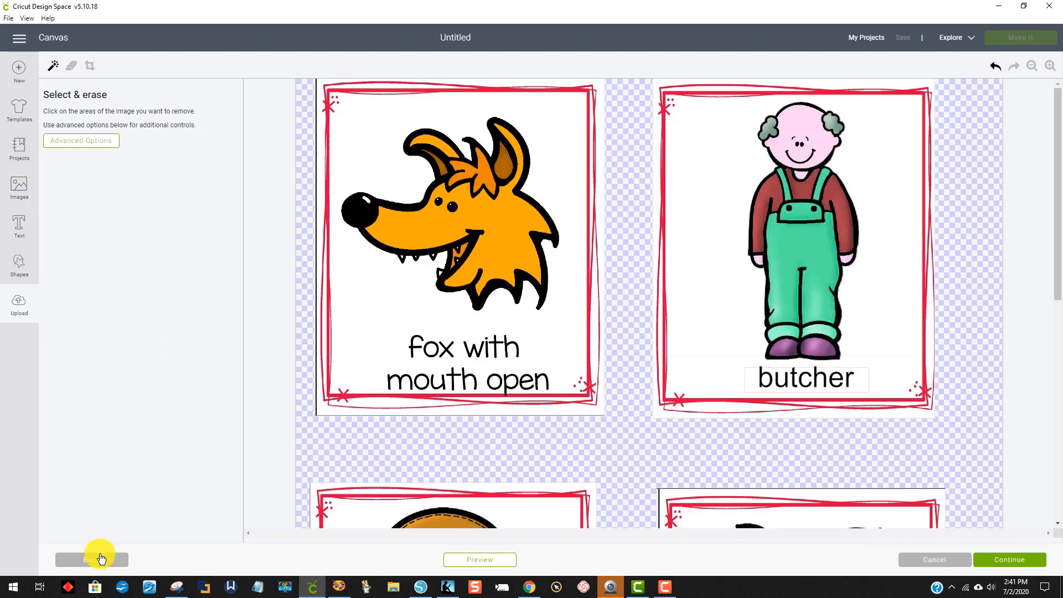
pyautogui.click(928, 565)
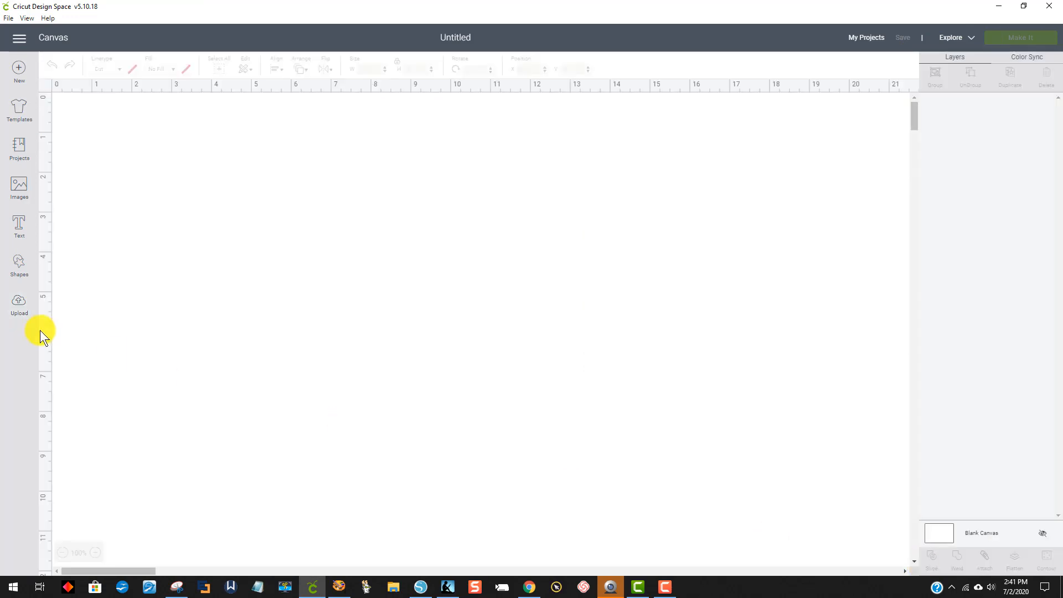
# Start a new image upload and load the JPG file "gingerbread man characters for cricut" from the Downloads folder.
pyautogui.click(27, 311)
pyautogui.click(286, 274)
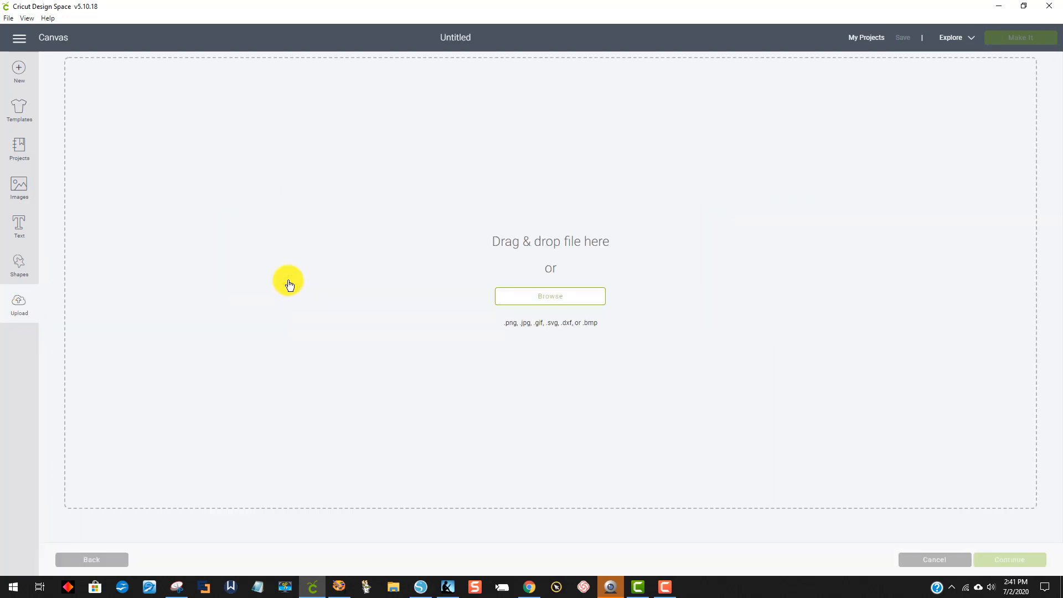
pyautogui.click(545, 297)
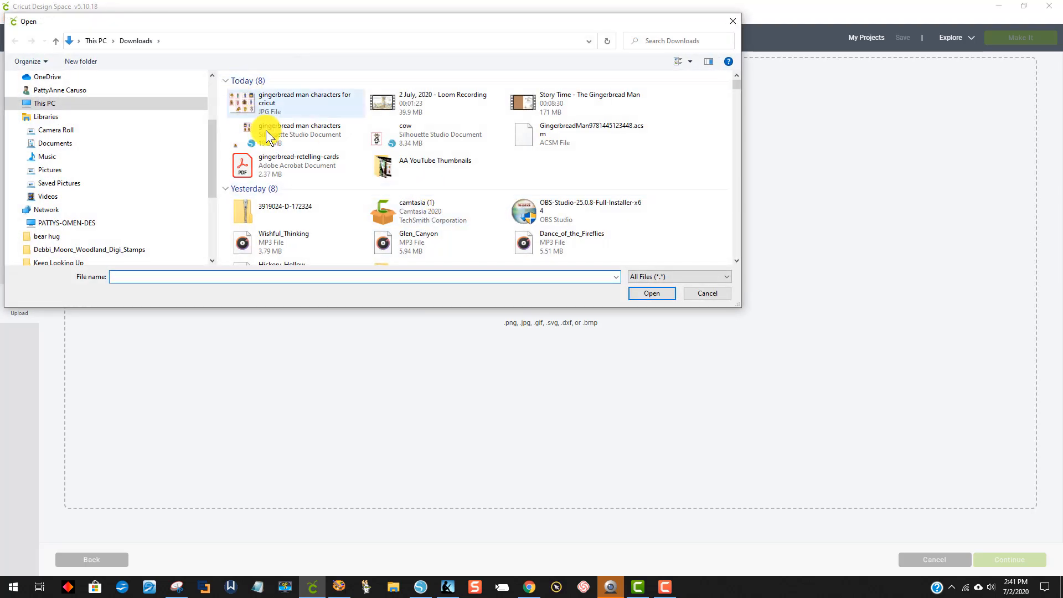
pyautogui.click(273, 116)
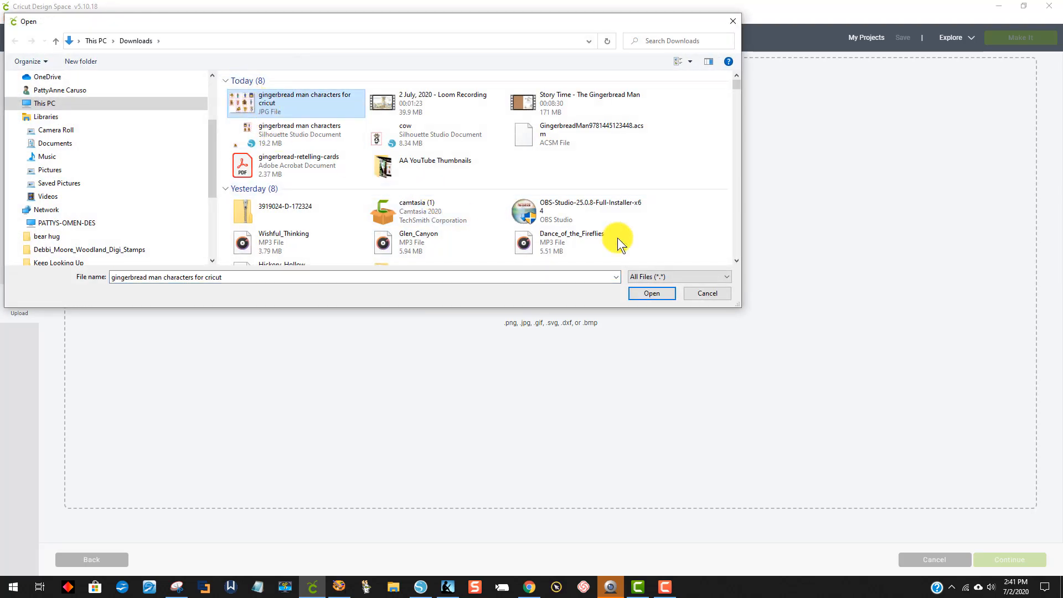
pyautogui.click(652, 293)
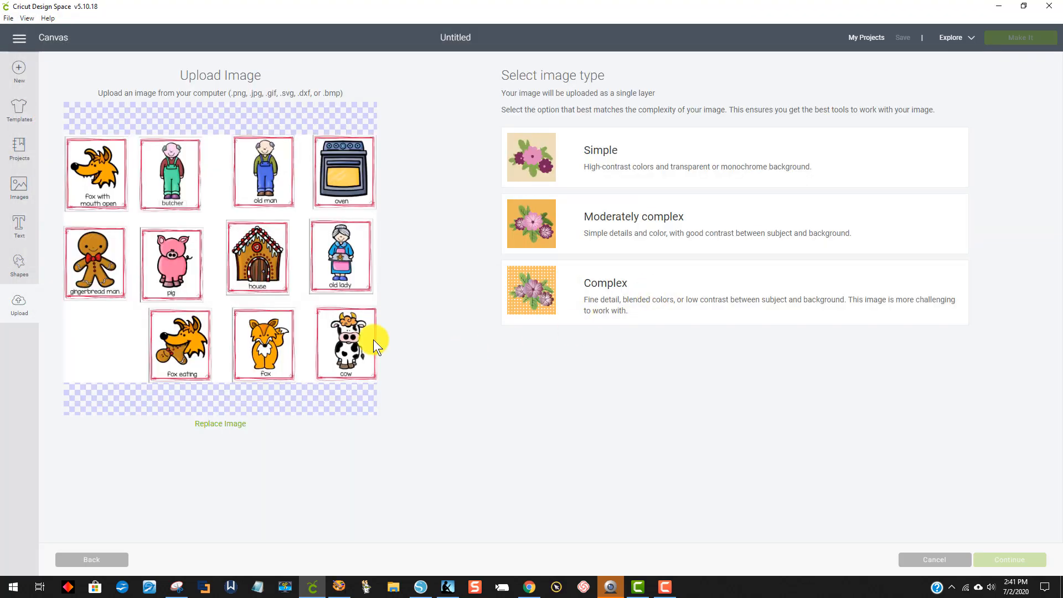
# Set the image type to Complex and erase the white background around all the cards with a color tolerance of 8, checking the lower rows.
pyautogui.click(710, 299)
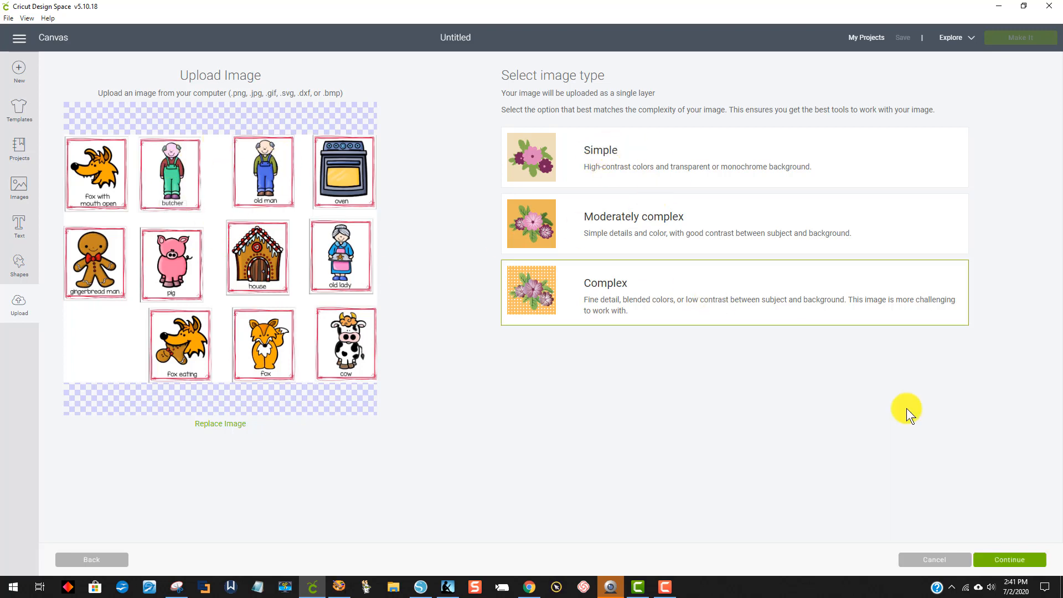
pyautogui.click(1003, 556)
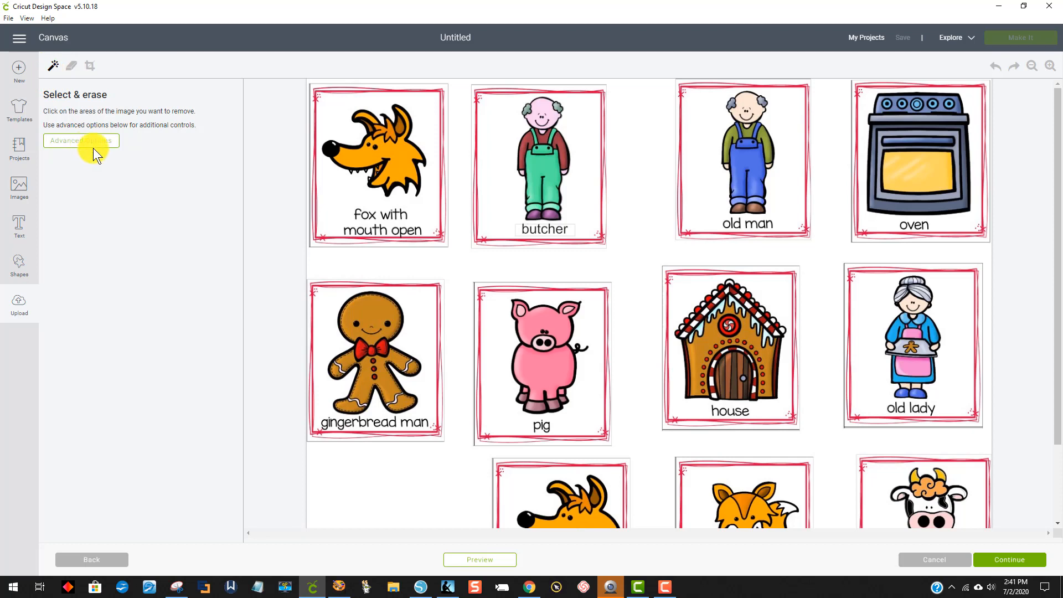
pyautogui.click(98, 146)
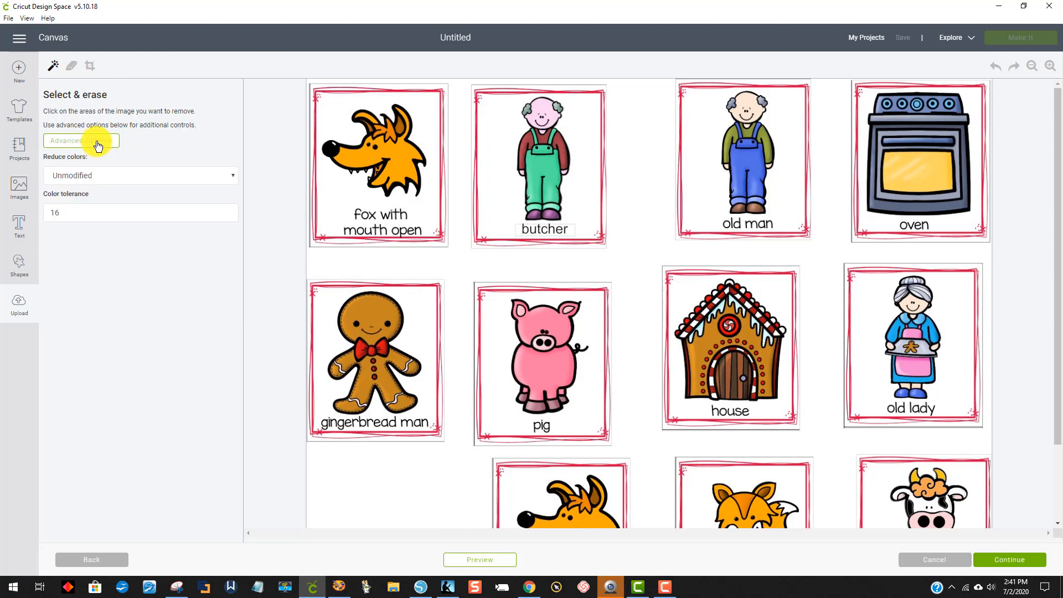
pyautogui.click(74, 214)
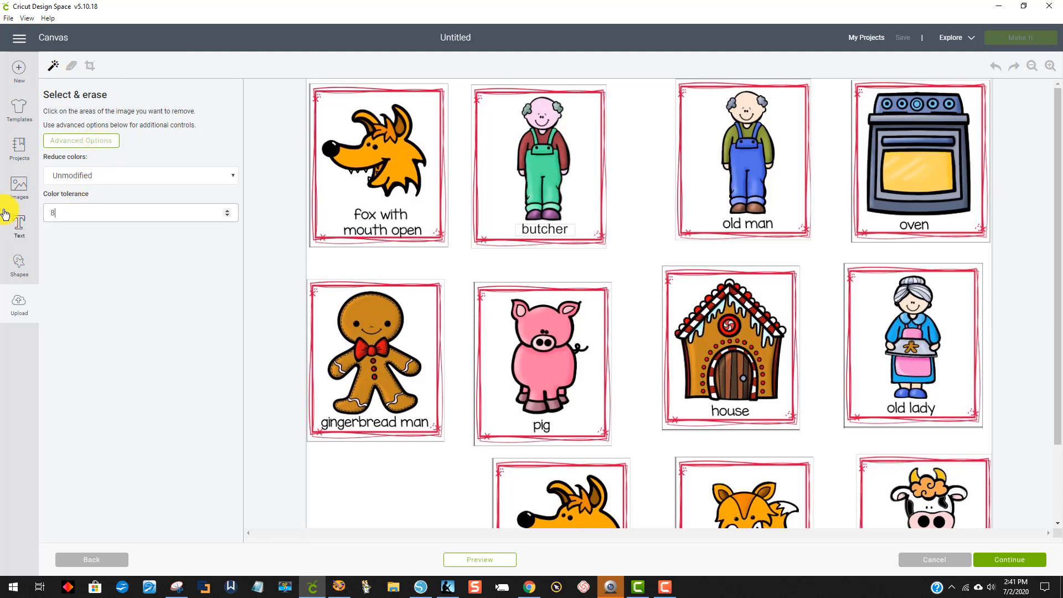
pyautogui.click(459, 261)
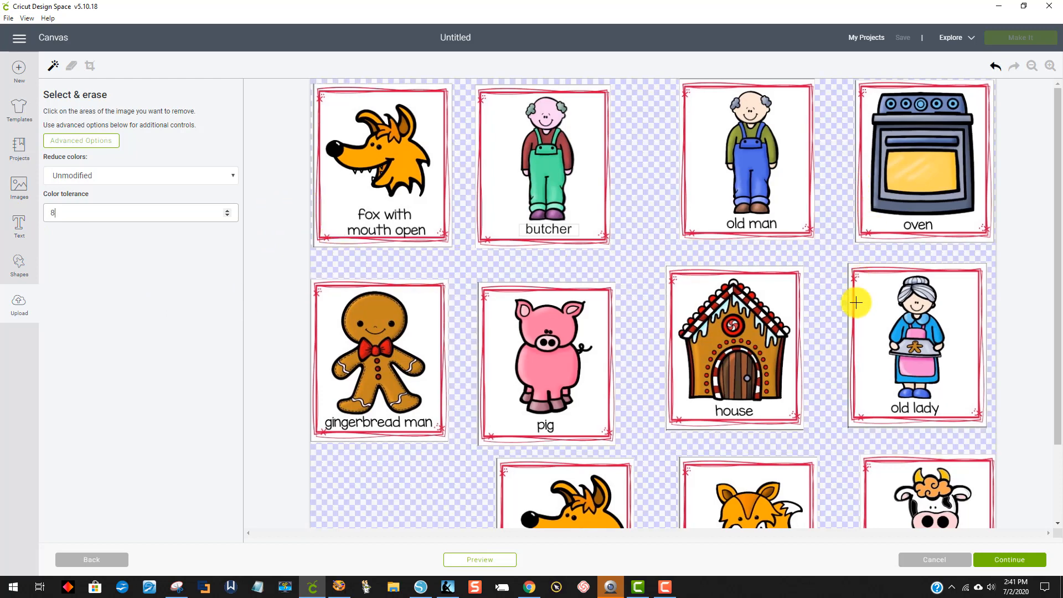
pyautogui.scroll(-3, 843, 332)
pyautogui.scroll(3, 823, 349)
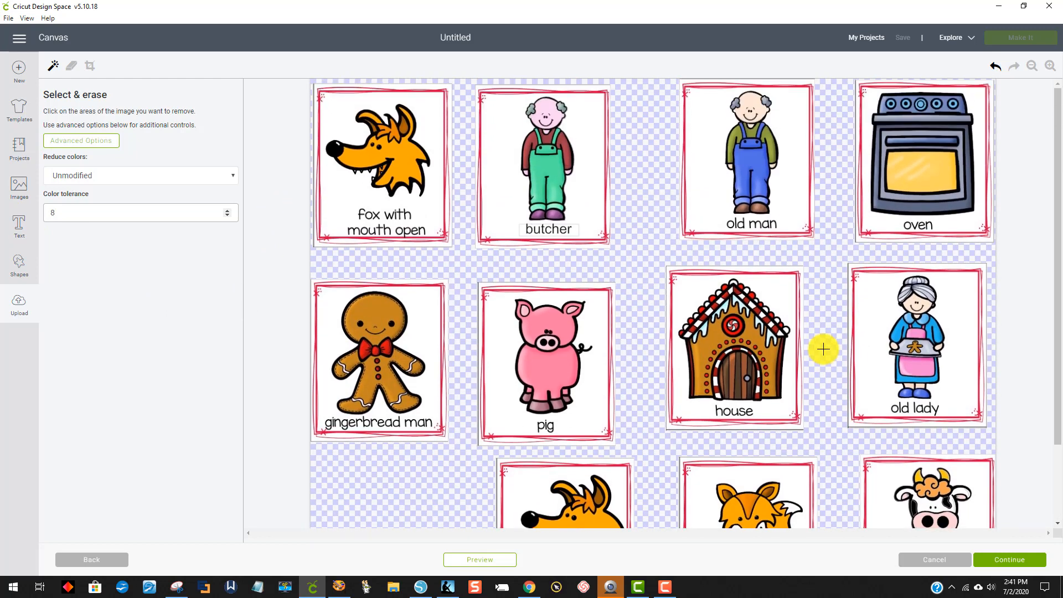
pyautogui.scroll(-3, 820, 349)
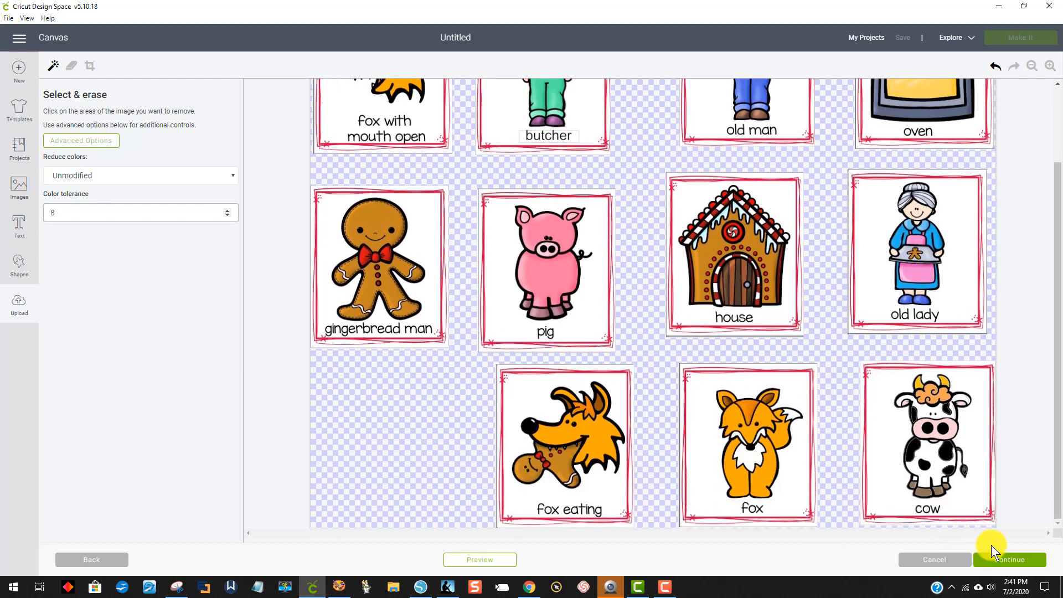
# Save the cleaned-up cards as a Print Then Cut image and insert it from the recent uploads onto the canvas.
pyautogui.click(1003, 560)
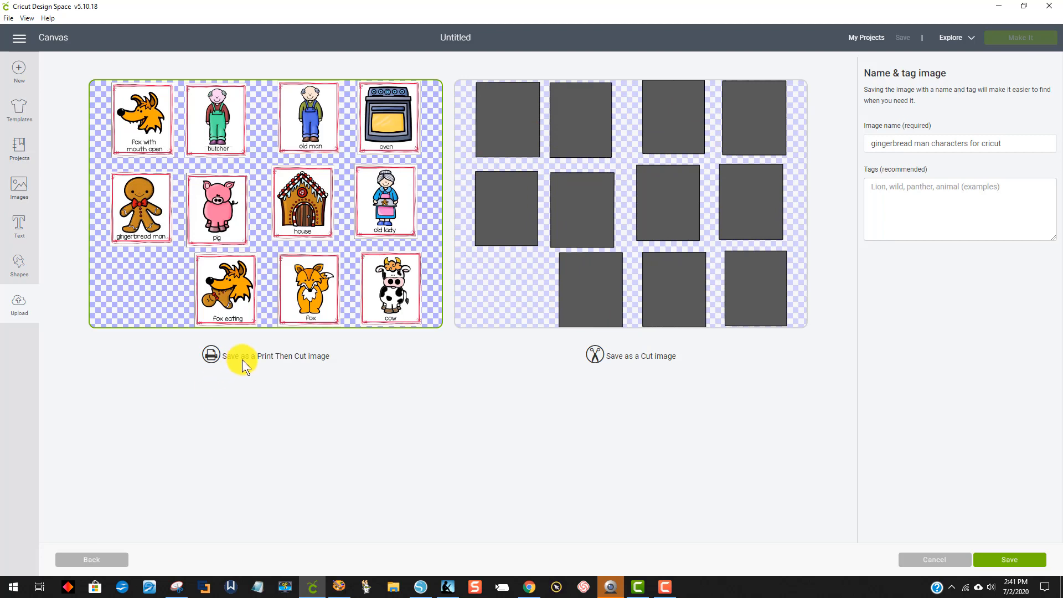
pyautogui.click(1006, 562)
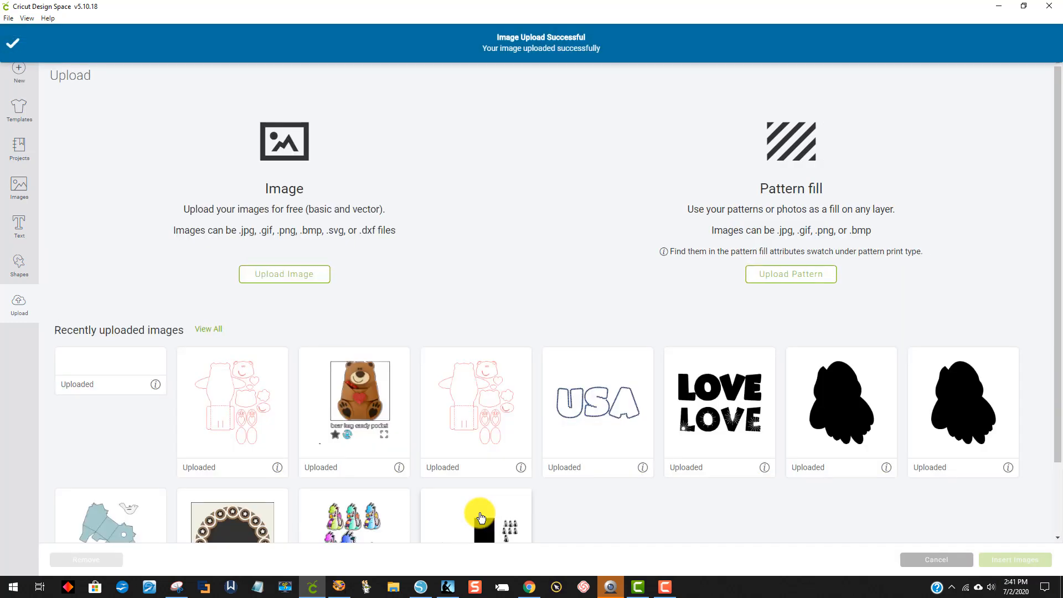
pyautogui.click(116, 420)
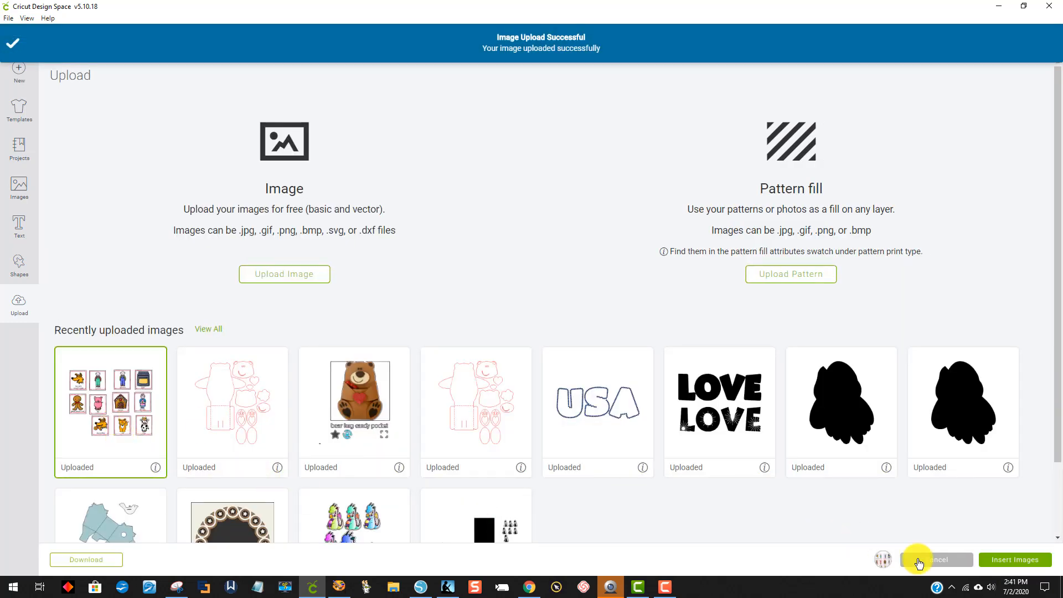
pyautogui.click(1039, 562)
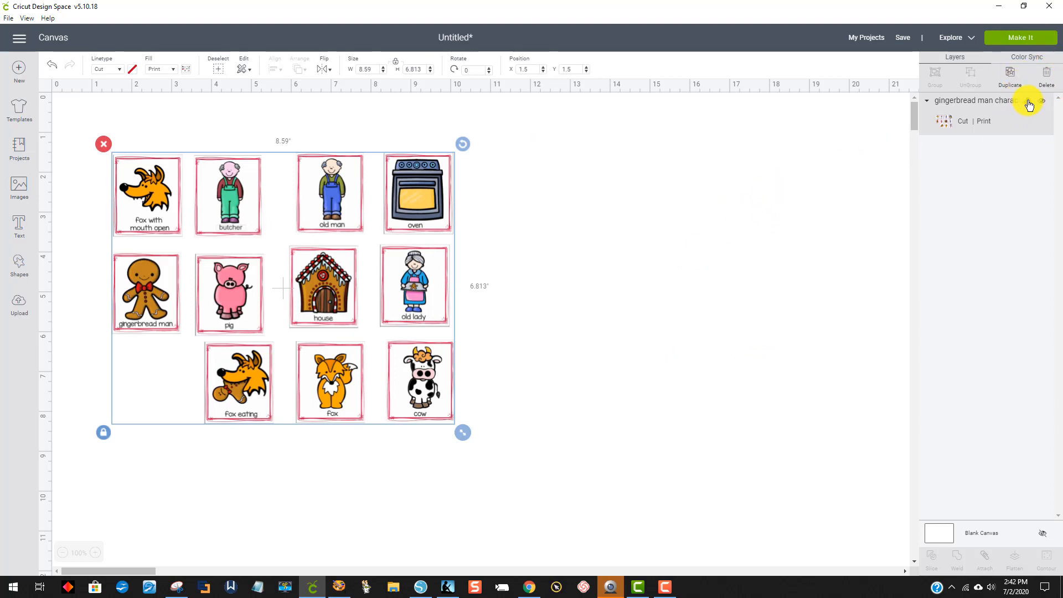
pyautogui.moveTo(1028, 102)
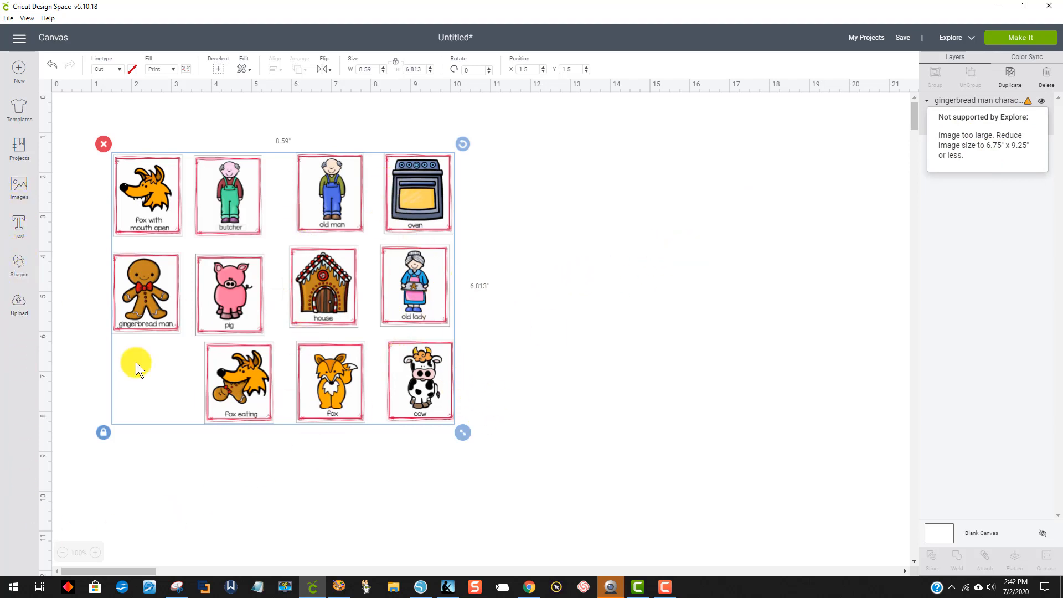
# Add a square, unlock its proportions and stretch it to about 6.1 by 7.15 inches over the six cards from old man and oven to fox and cow.
pyautogui.click(18, 268)
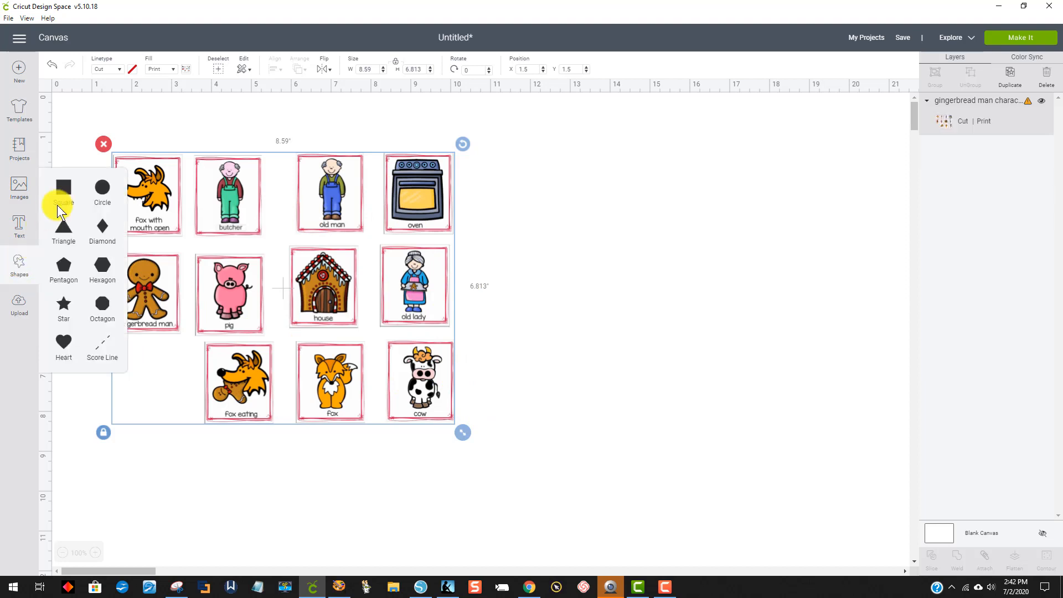
pyautogui.click(63, 188)
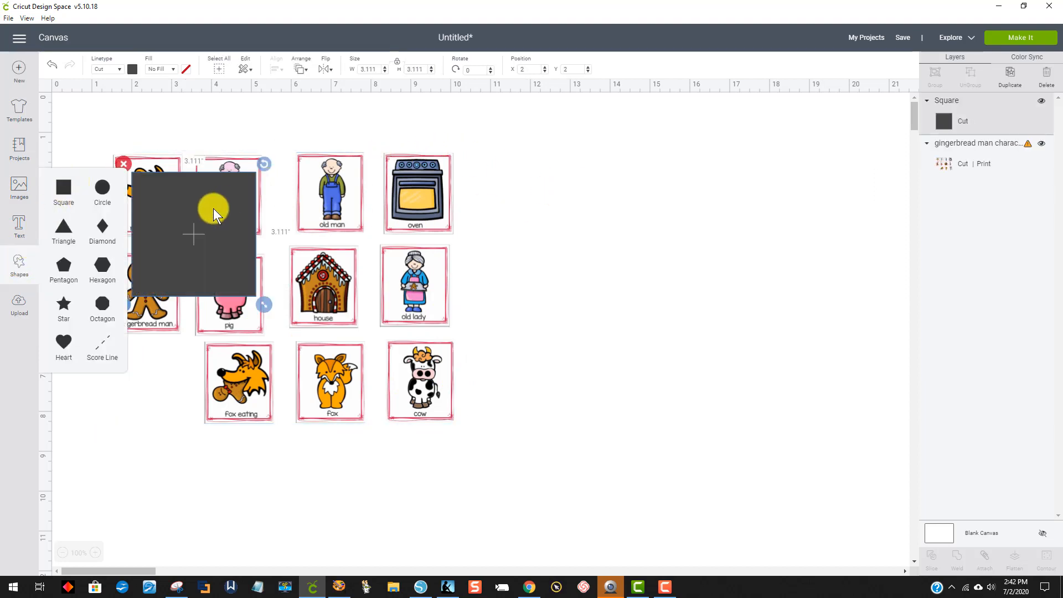
pyautogui.moveTo(214, 209); pyautogui.dragTo(361, 178)
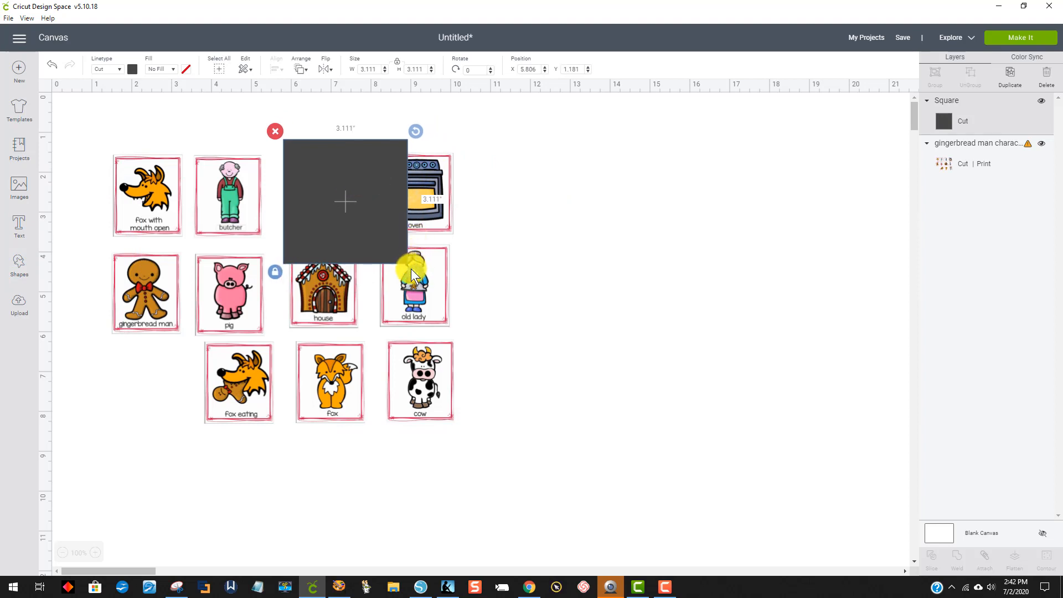
pyautogui.moveTo(417, 274); pyautogui.dragTo(541, 571)
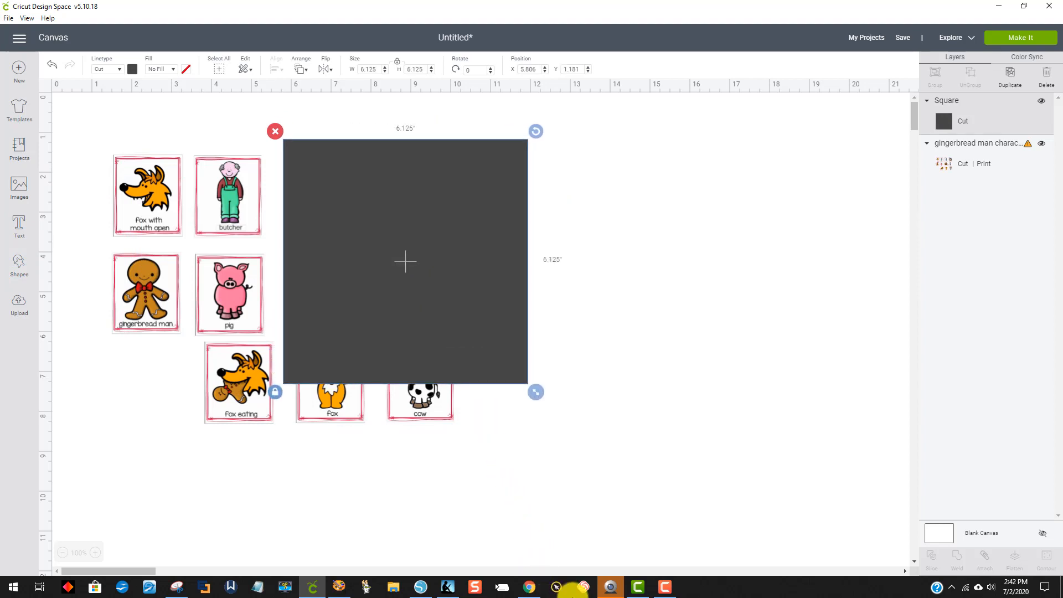
pyautogui.moveTo(470, 261)
pyautogui.mouseDown()
pyautogui.moveTo(501, 346)
pyautogui.moveTo(476, 330)
pyautogui.moveTo(472, 261)
pyautogui.mouseUp()
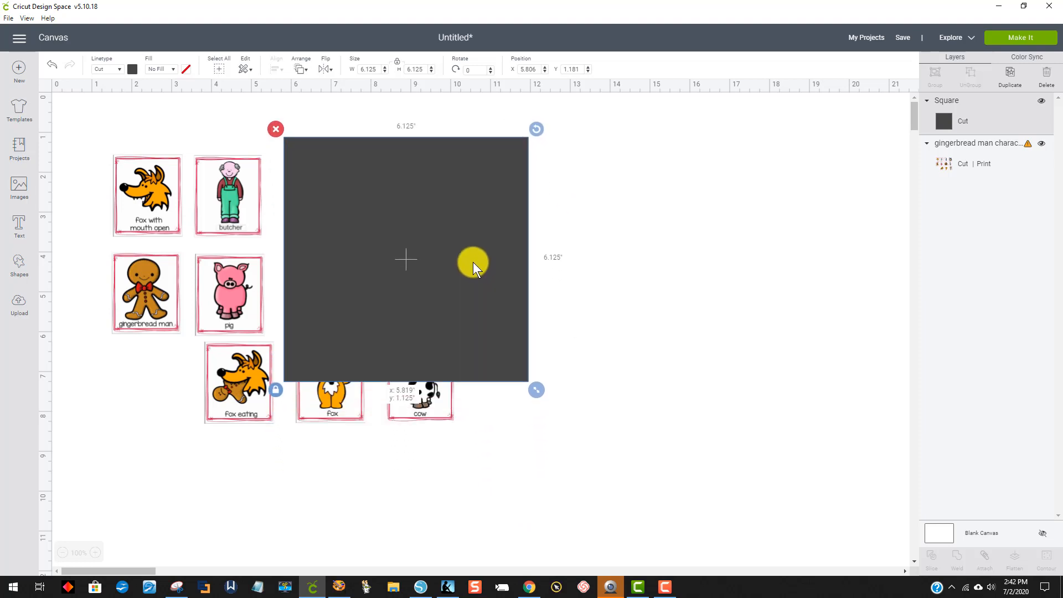
pyautogui.moveTo(538, 390); pyautogui.dragTo(586, 495)
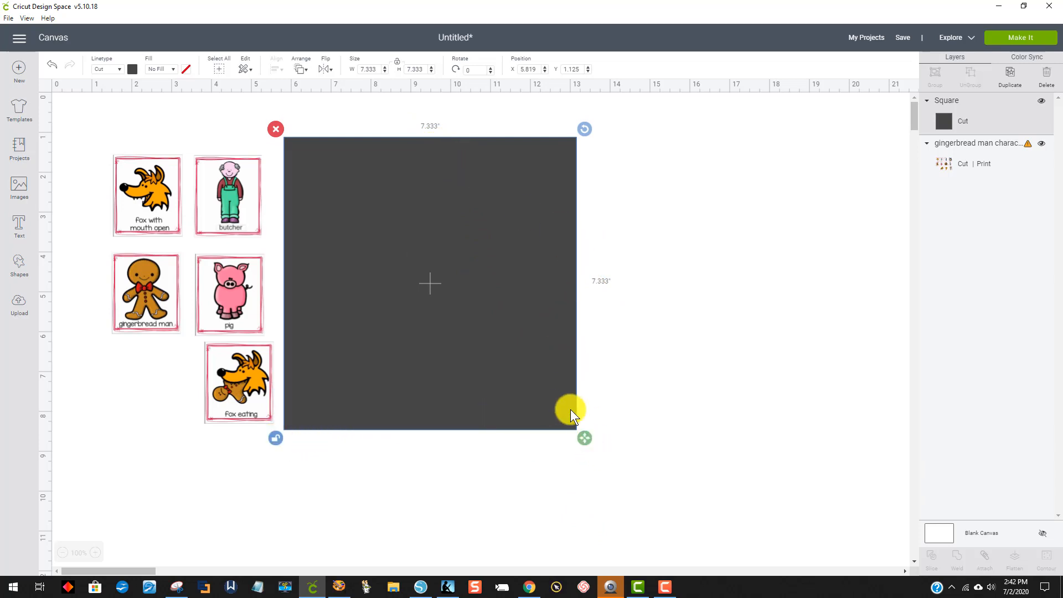
pyautogui.moveTo(583, 436); pyautogui.dragTo(531, 425)
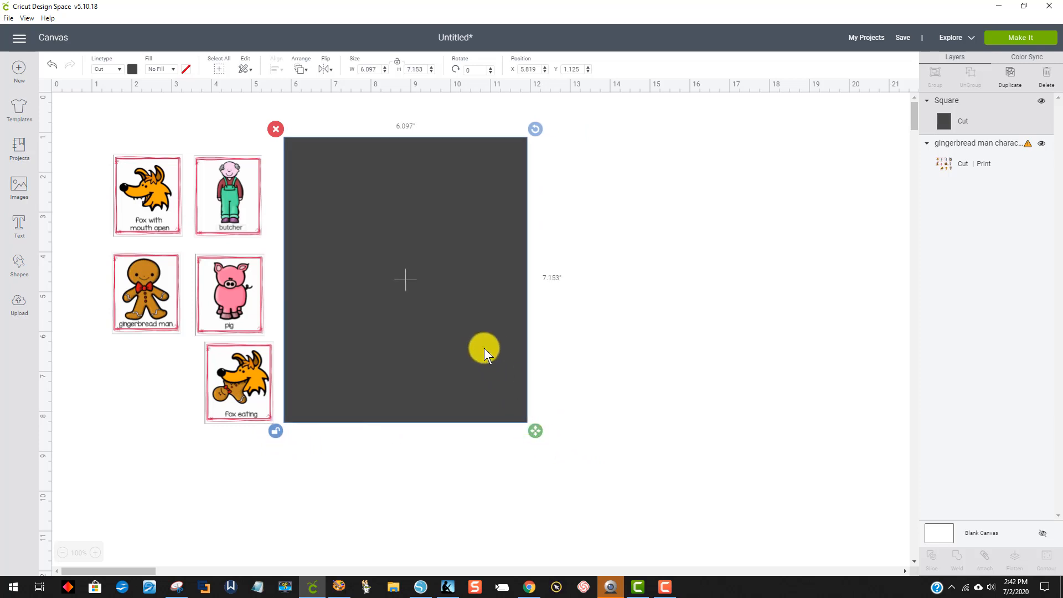
pyautogui.moveTo(481, 349); pyautogui.dragTo(479, 349)
# Slice the card image with the rectangle covering the six cards.
pyautogui.moveTo(654, 468); pyautogui.dragTo(84, 99)
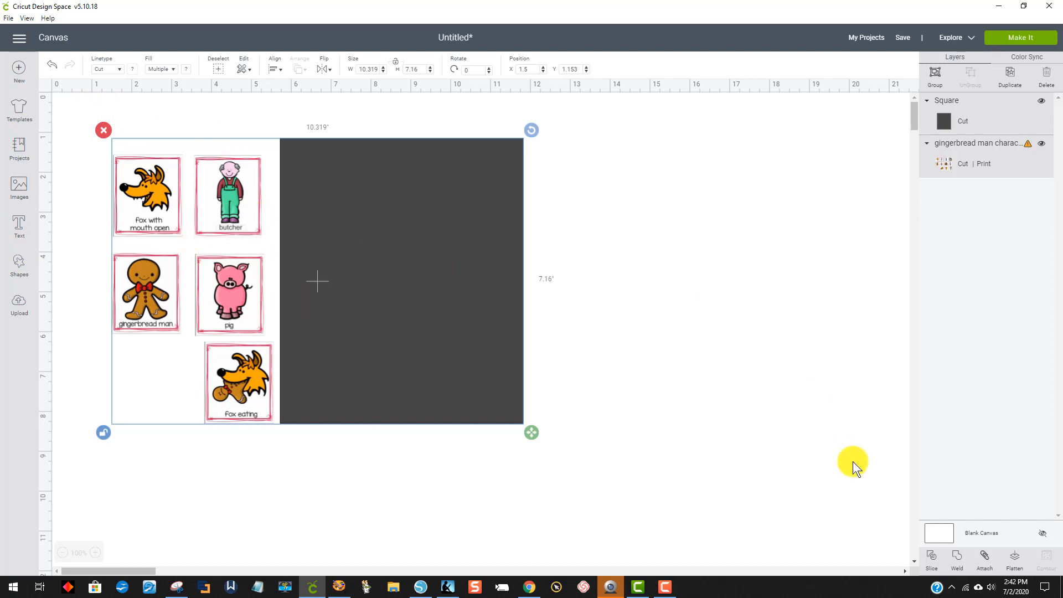
pyautogui.click(732, 275)
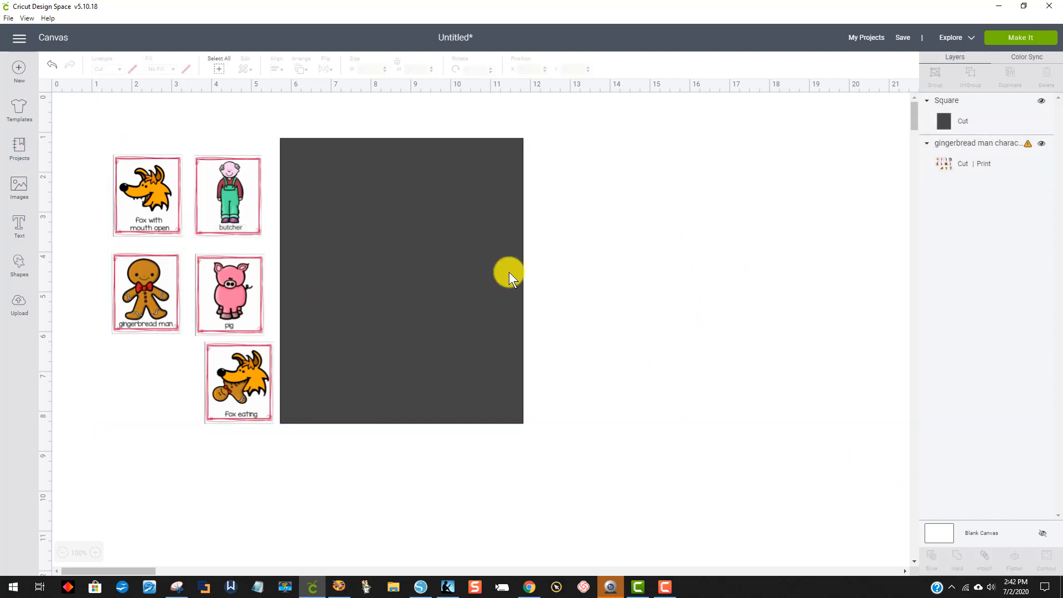
pyautogui.click(505, 269)
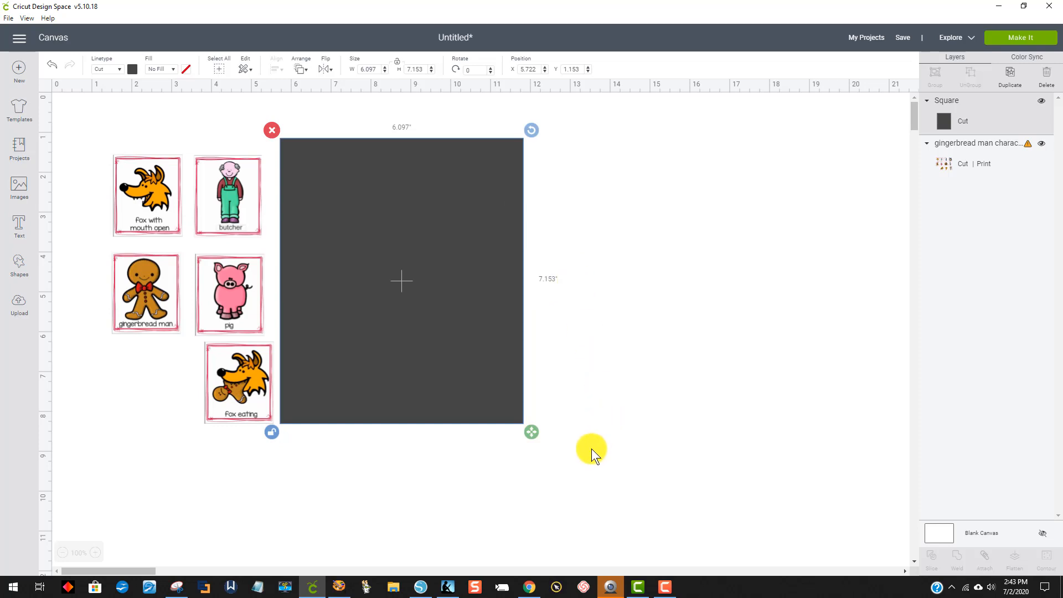
pyautogui.moveTo(591, 449); pyautogui.dragTo(83, 99)
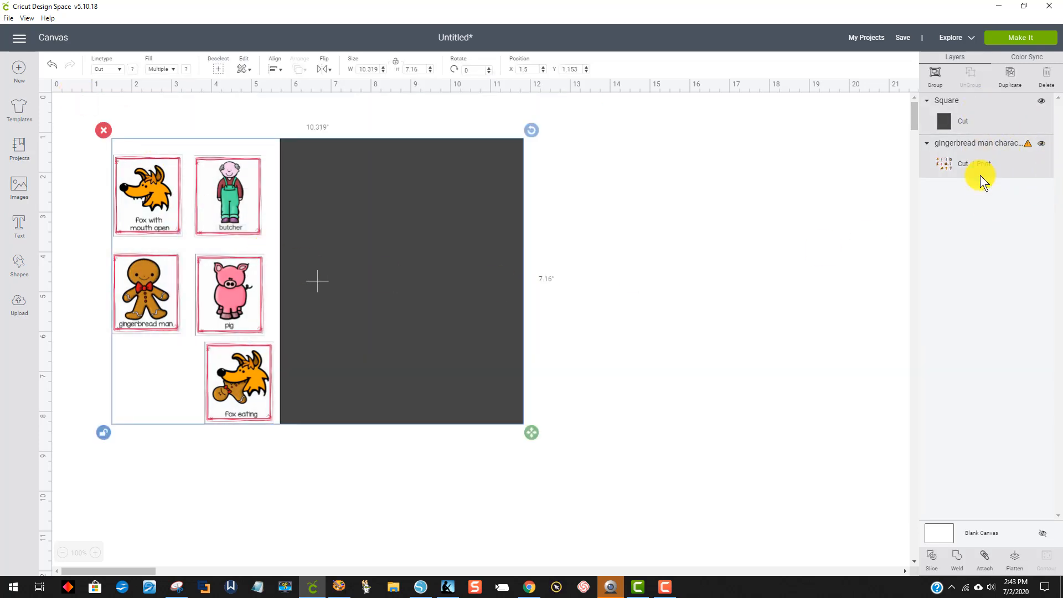
pyautogui.click(936, 566)
# Move the two leftover gray slice pieces away from the cards and delete them.
pyautogui.moveTo(486, 336); pyautogui.dragTo(762, 320)
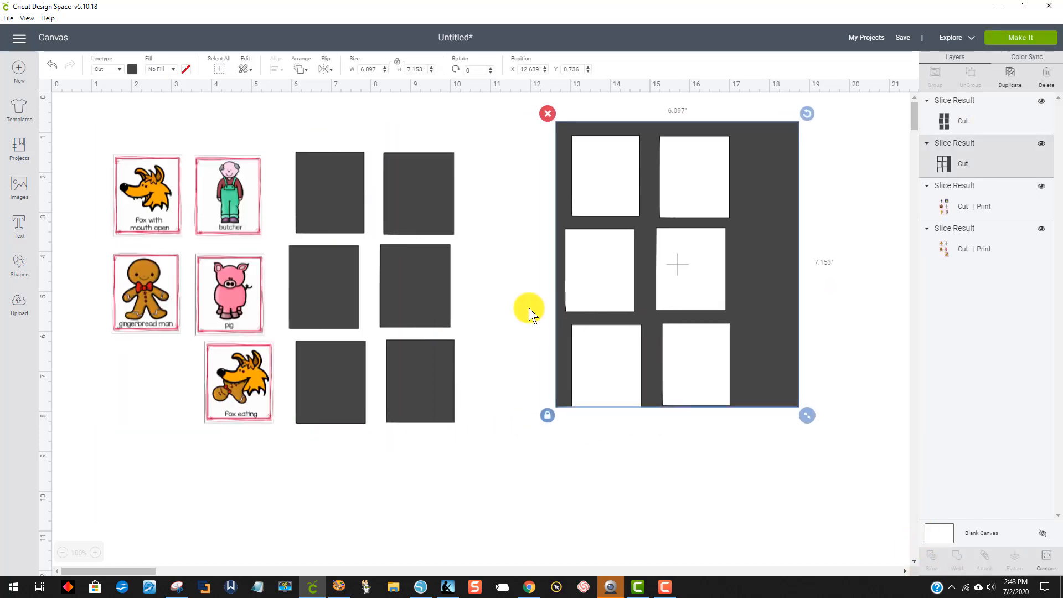
pyautogui.moveTo(451, 279); pyautogui.dragTo(827, 282)
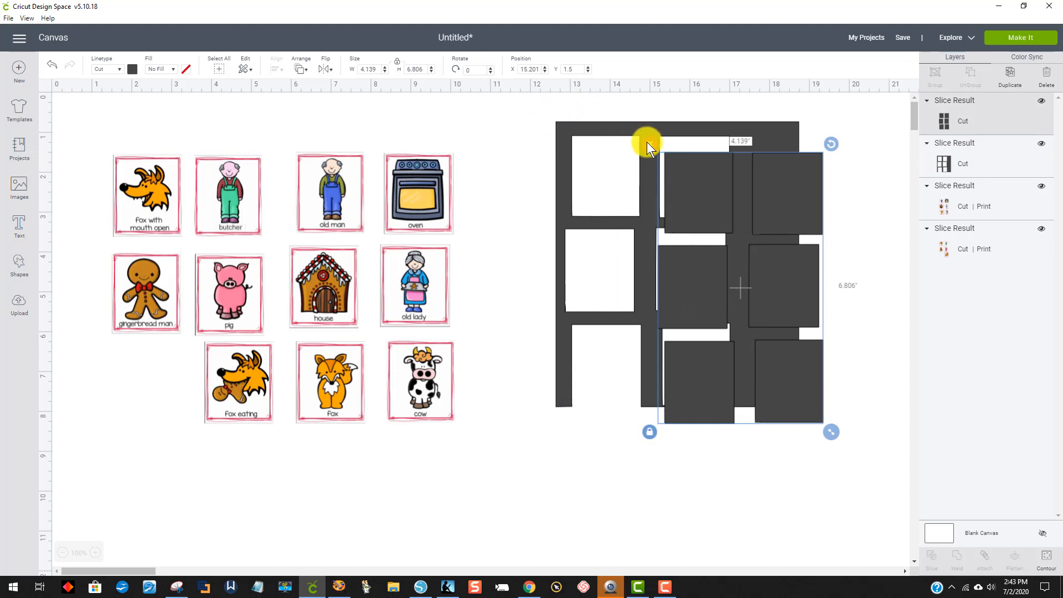
pyautogui.press('Delete')
pyautogui.click(556, 125)
pyautogui.press('Delete')
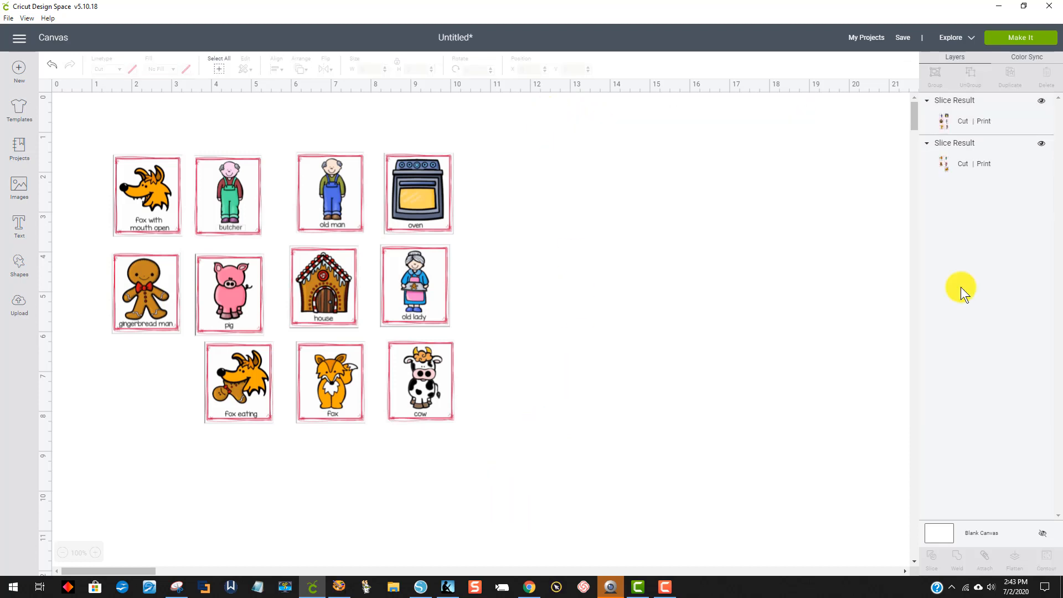
# Preview how both card groups are laid out on the print-and-cut mats, including the second mat, and return to the canvas.
pyautogui.click(1024, 39)
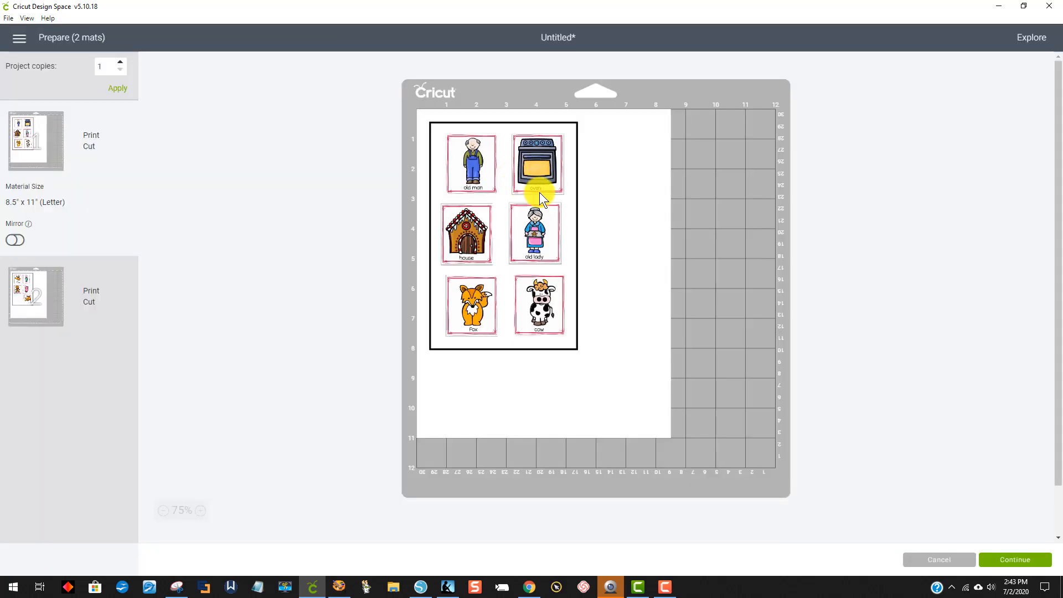
pyautogui.click(27, 298)
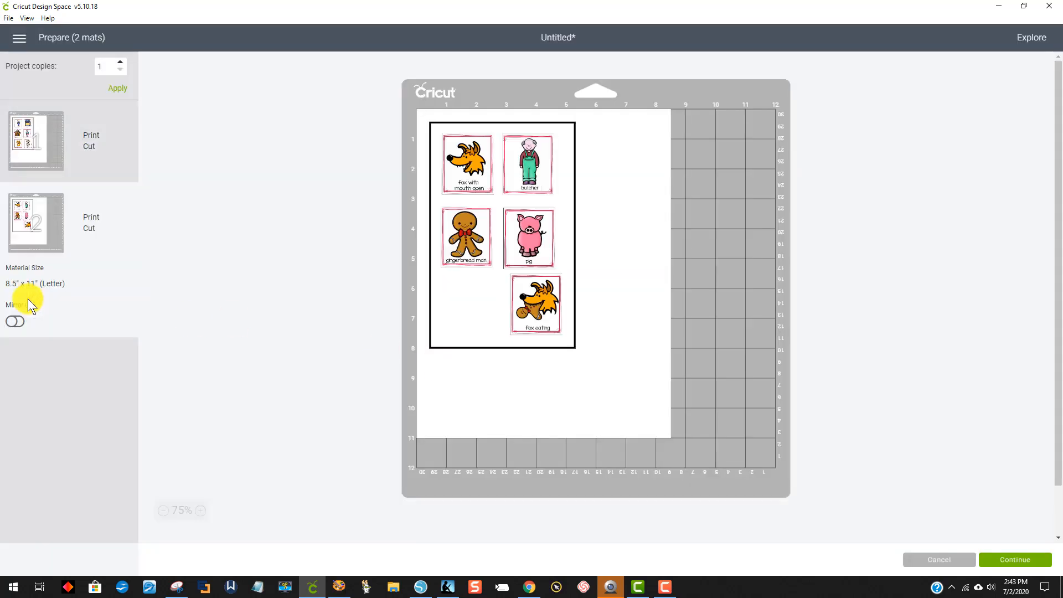
pyautogui.click(942, 562)
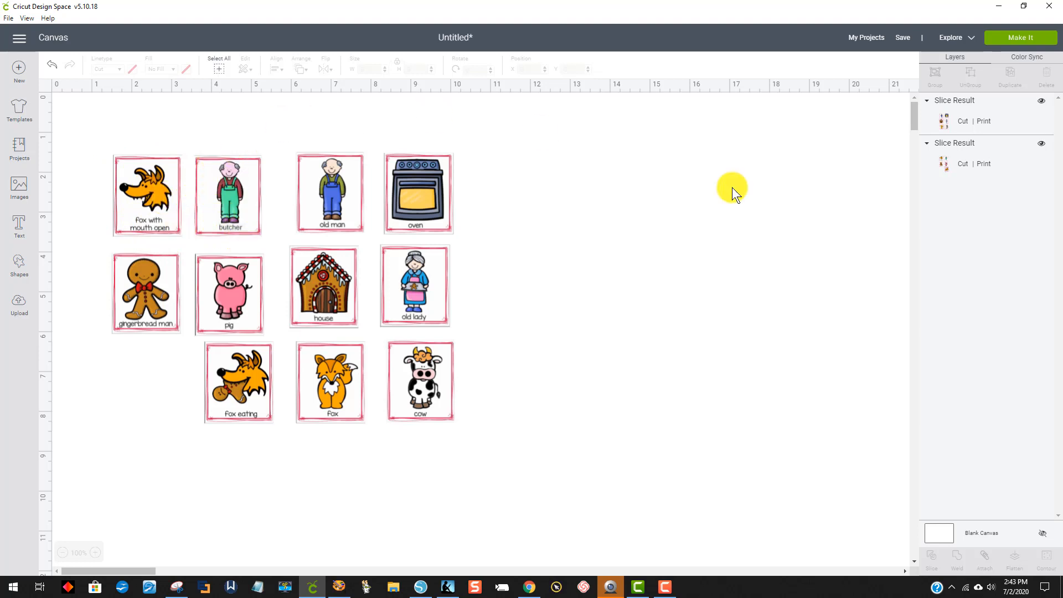
# Set the blank canvas color to red to reveal the cards' white edges.
pyautogui.click(975, 527)
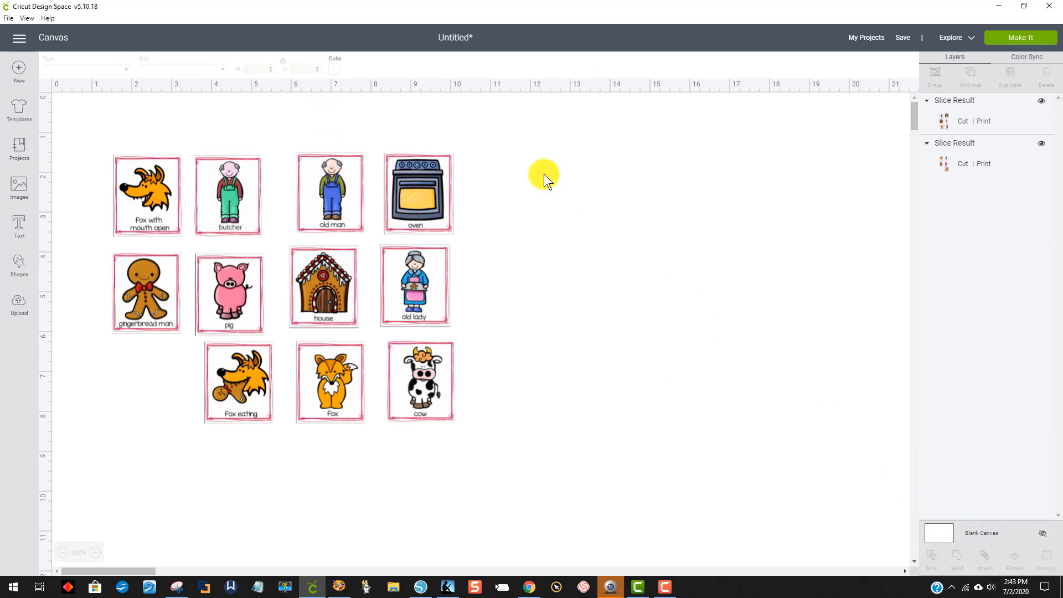
pyautogui.click(331, 71)
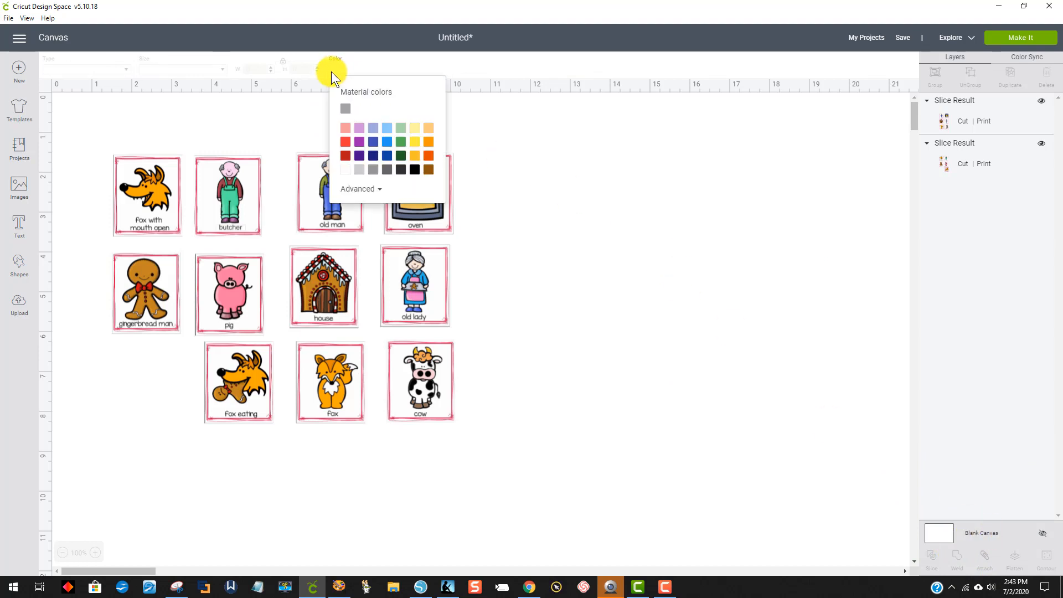
pyautogui.click(344, 145)
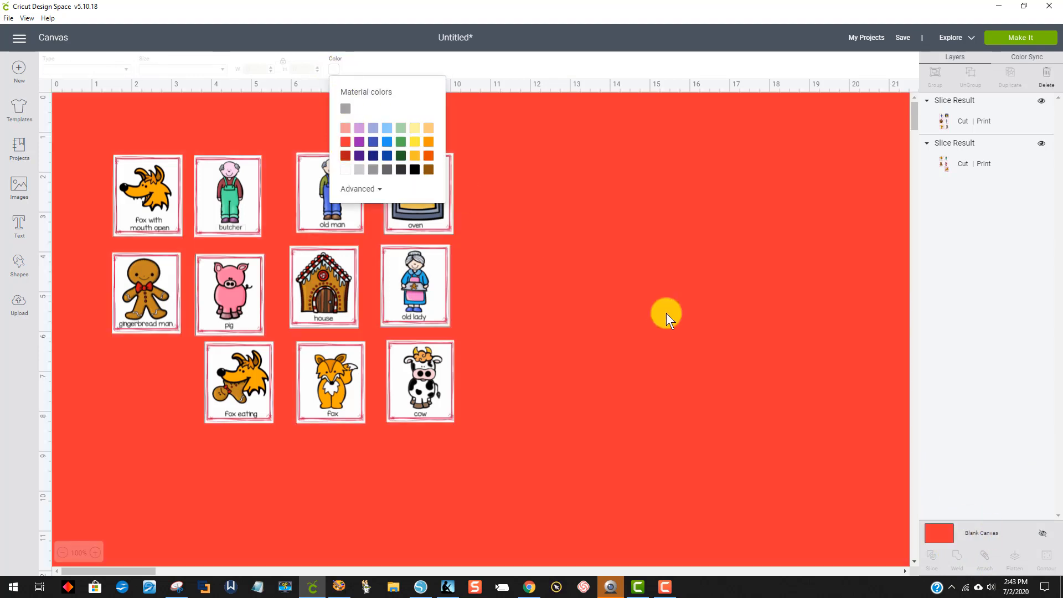
pyautogui.click(666, 313)
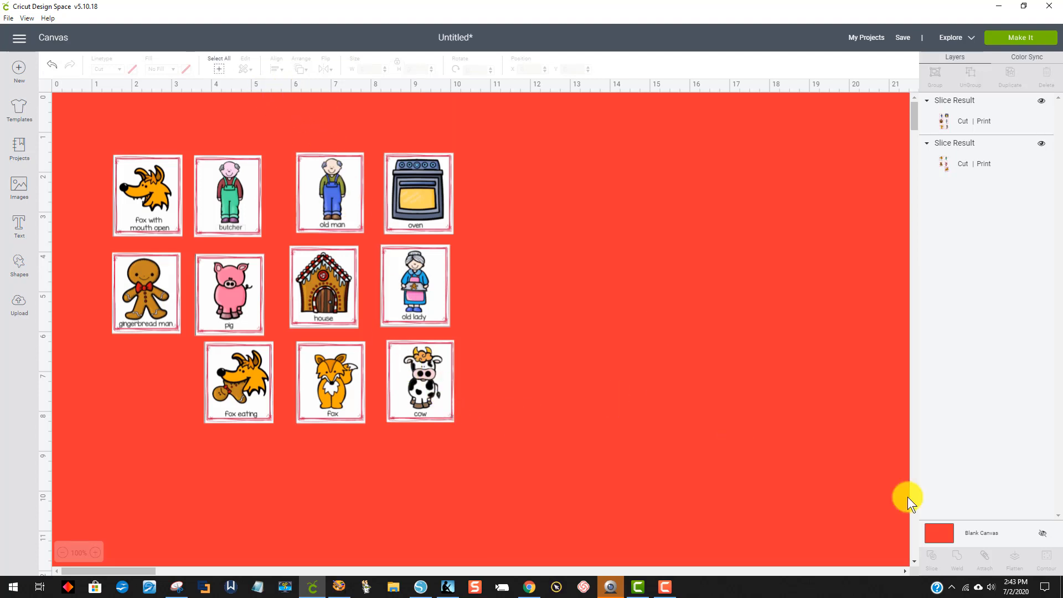
# Change the blank canvas color to blue.
pyautogui.click(938, 533)
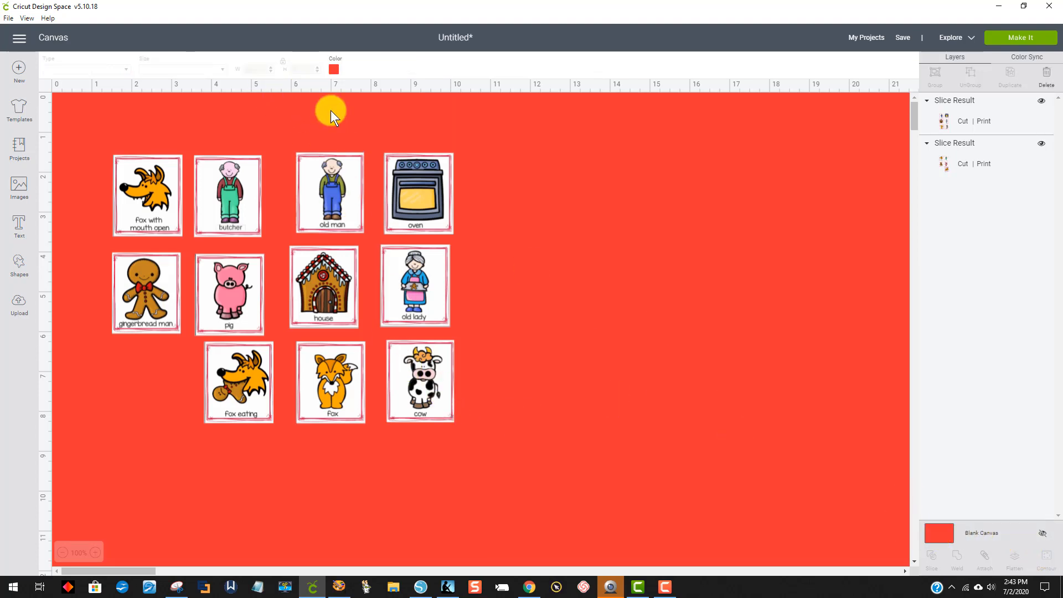
pyautogui.click(331, 70)
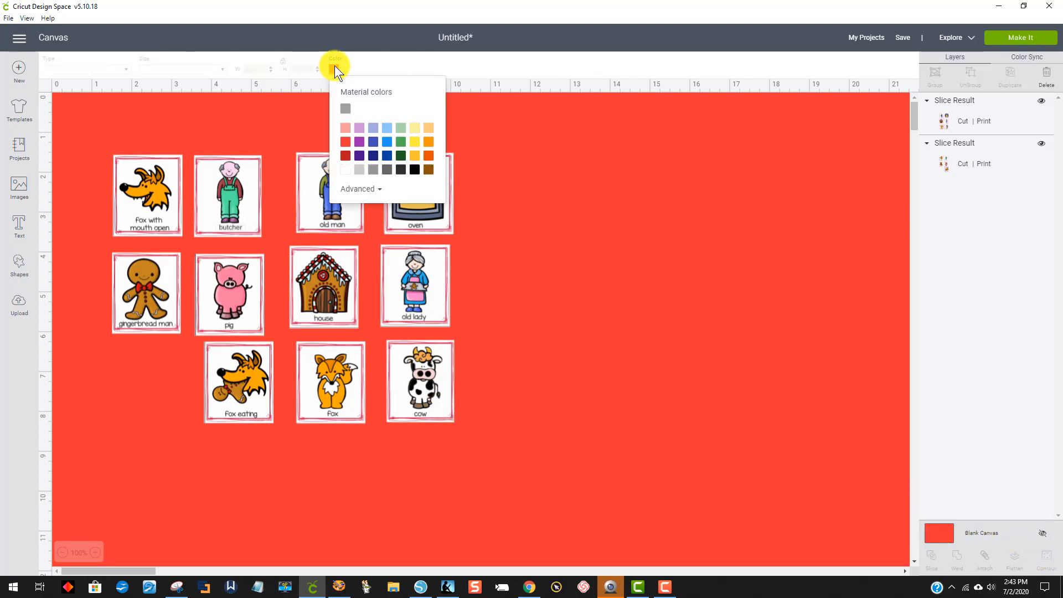
pyautogui.click(377, 140)
pyautogui.click(601, 240)
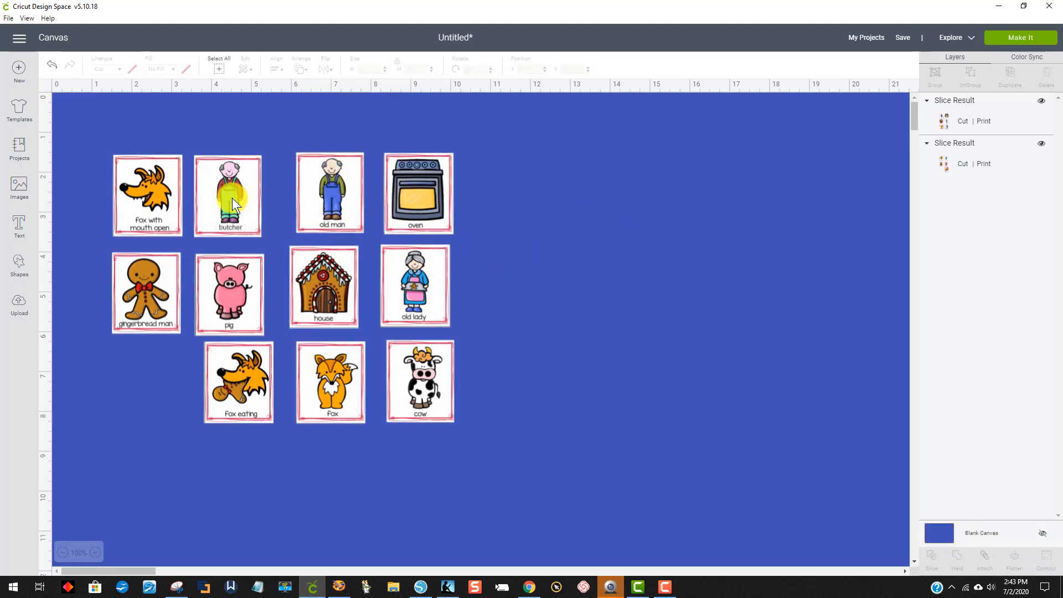